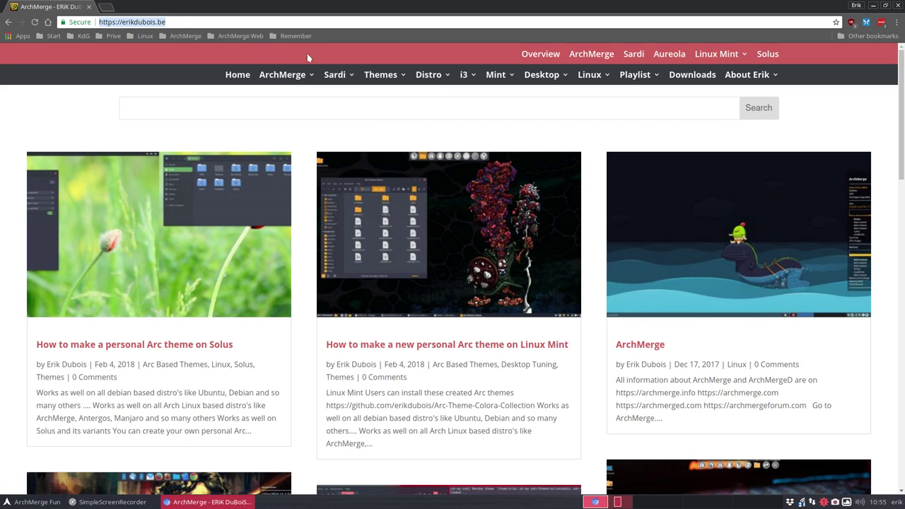
Open the Sardi Visited page and look through the list of distros on which the Sardi icons have been tested
{"action": "mouse_move", "coordinate": [348, 80]}
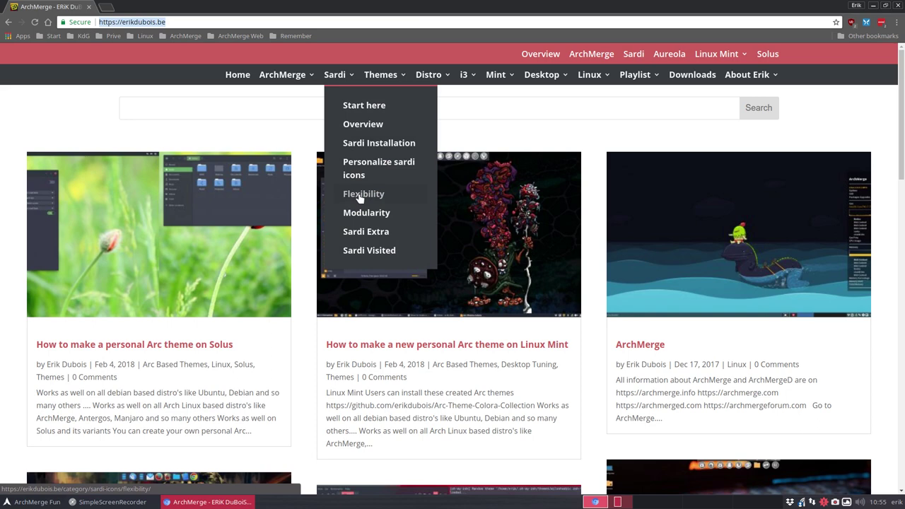
{"action": "left_click", "coordinate": [374, 250]}
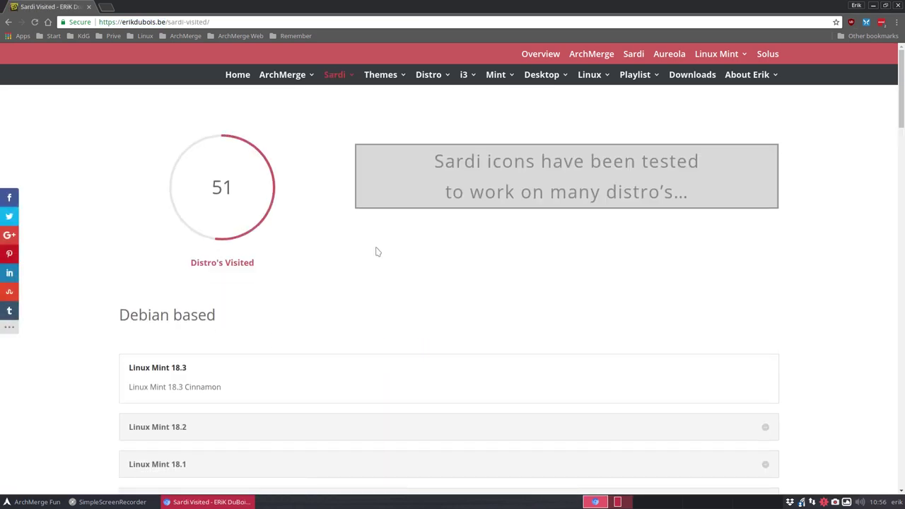
{"action": "scroll", "coordinate": [106, 299], "scroll_direction": "down", "scroll_amount": 2}
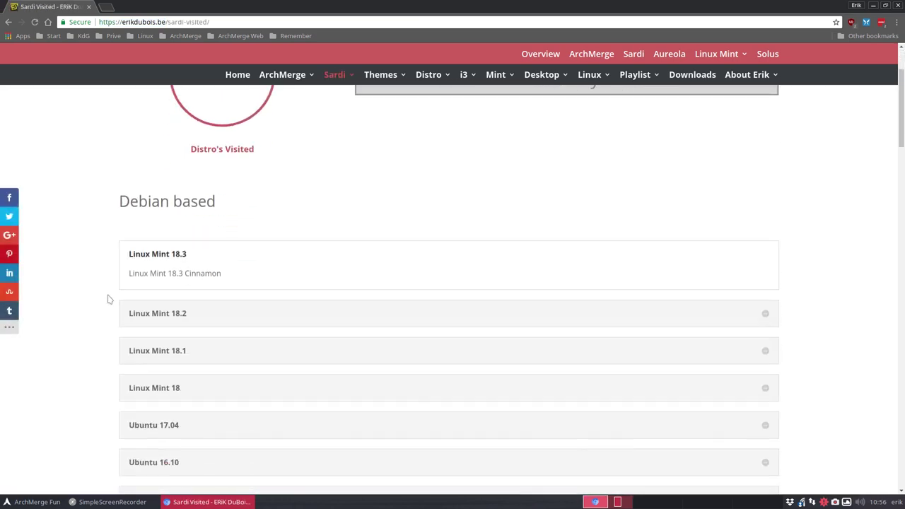
{"action": "scroll", "coordinate": [91, 301], "scroll_direction": "down", "scroll_amount": 1}
{"action": "scroll", "coordinate": [118, 281], "scroll_direction": "up", "scroll_amount": 3}
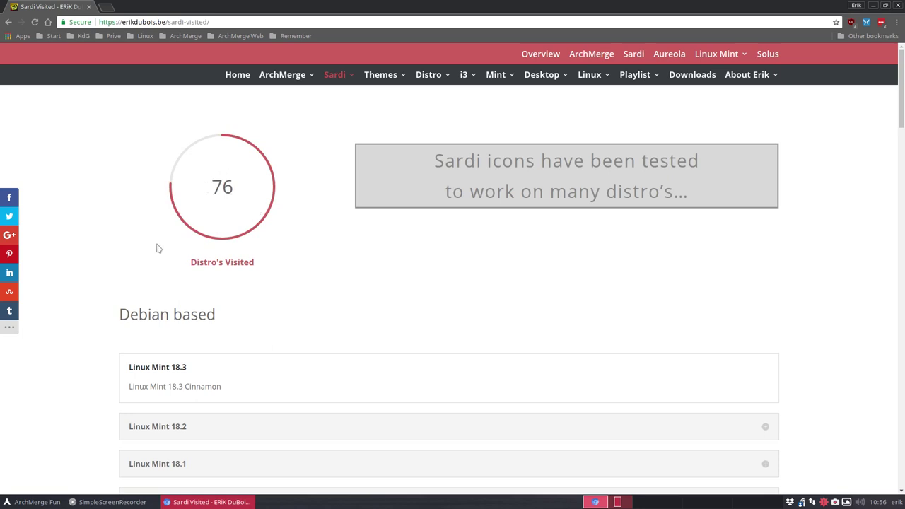
{"action": "scroll", "coordinate": [96, 287], "scroll_direction": "down", "scroll_amount": 4}
{"action": "scroll", "coordinate": [98, 288], "scroll_direction": "down", "scroll_amount": 2}
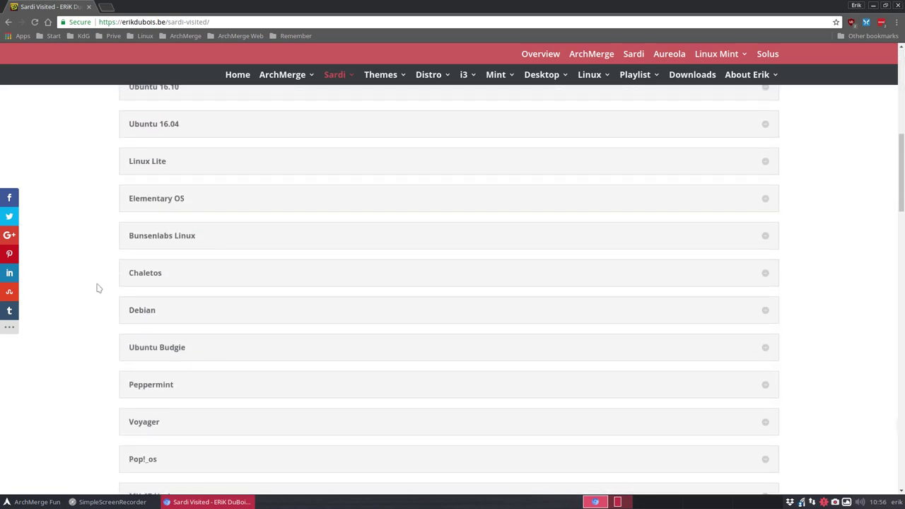
{"action": "scroll", "coordinate": [98, 288], "scroll_direction": "down", "scroll_amount": 8}
{"action": "scroll", "coordinate": [98, 288], "scroll_direction": "down", "scroll_amount": 10}
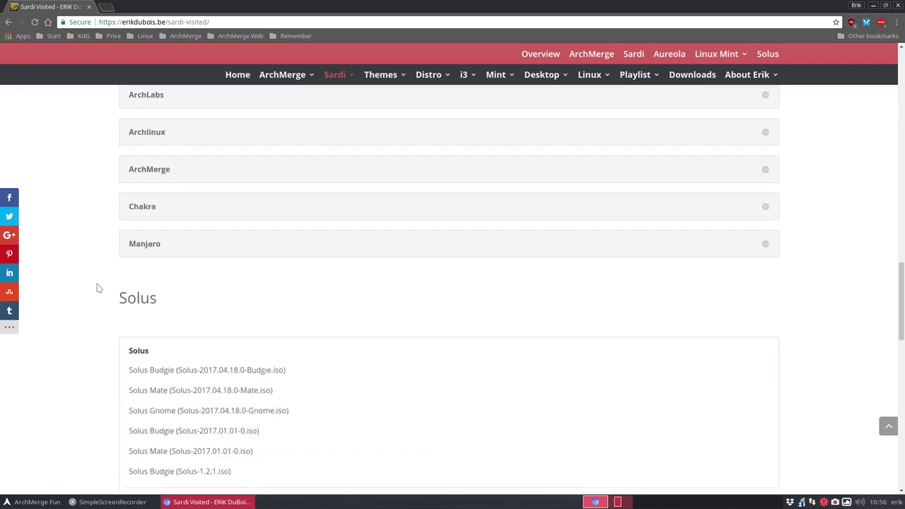
{"action": "scroll", "coordinate": [98, 289], "scroll_direction": "down", "scroll_amount": 2}
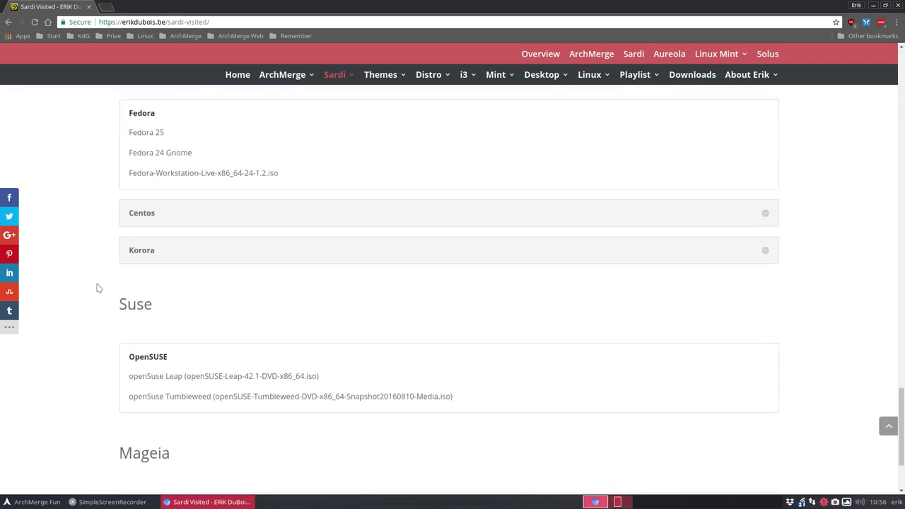
{"action": "scroll", "coordinate": [98, 289], "scroll_direction": "down", "scroll_amount": 2}
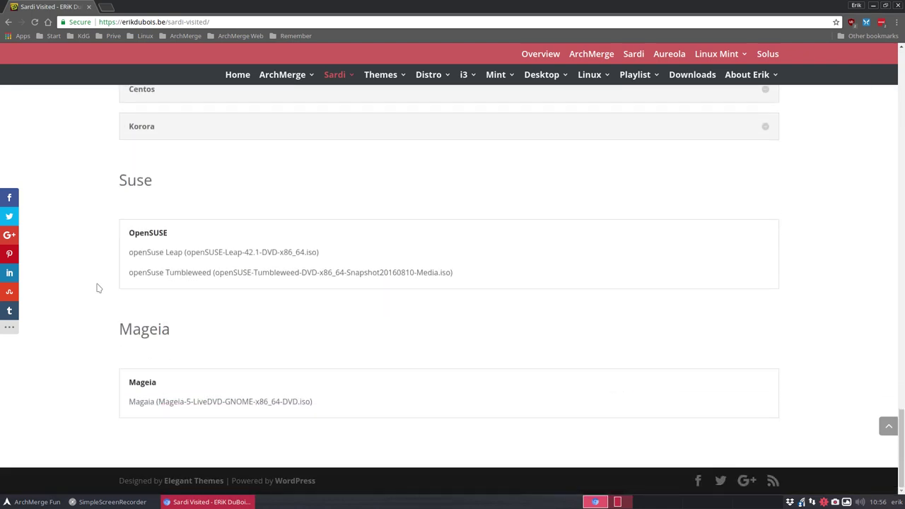
{"action": "scroll", "coordinate": [98, 288], "scroll_direction": "up", "scroll_amount": 20}
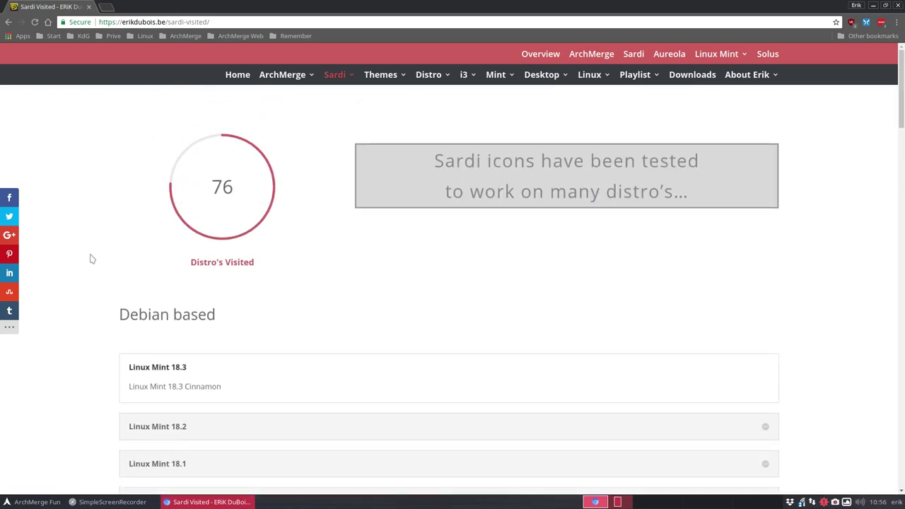
{"action": "scroll", "coordinate": [86, 310], "scroll_direction": "down", "scroll_amount": 4}
{"action": "scroll", "coordinate": [87, 311], "scroll_direction": "down", "scroll_amount": 4}
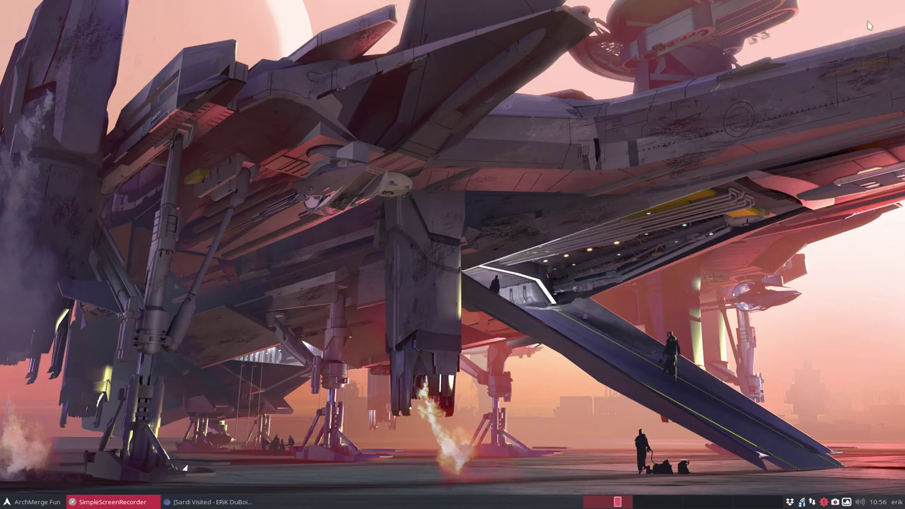
Minimise the browser and display the installed icon themes in the desktop's Appearance settings
{"action": "left_click", "coordinate": [873, 5]}
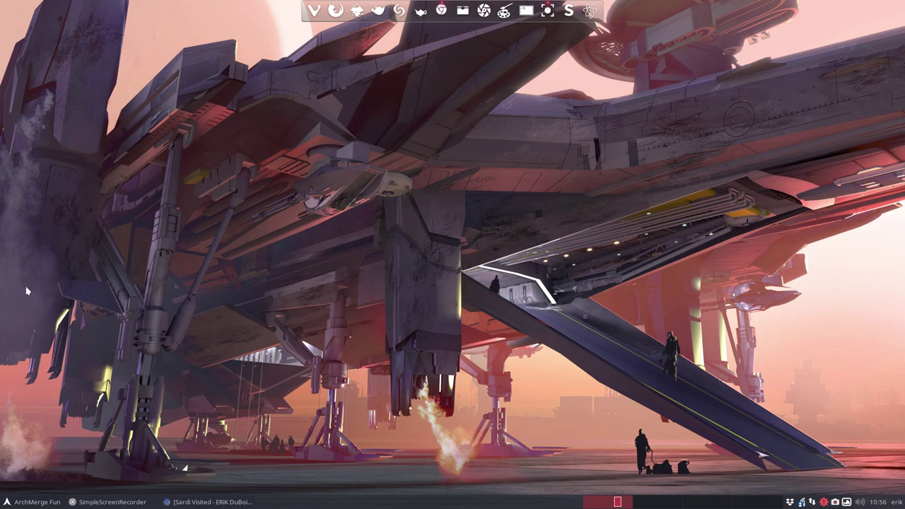
{"action": "left_click", "coordinate": [39, 503]}
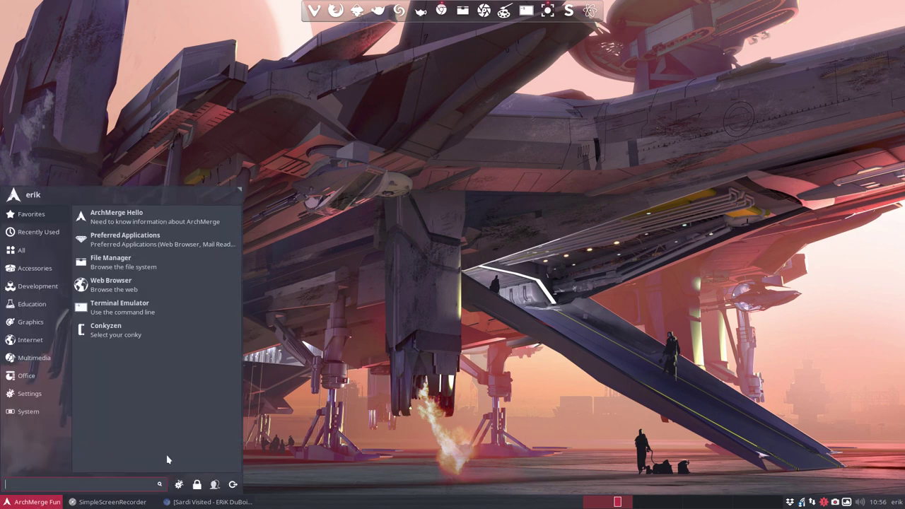
{"action": "left_click", "coordinate": [178, 484]}
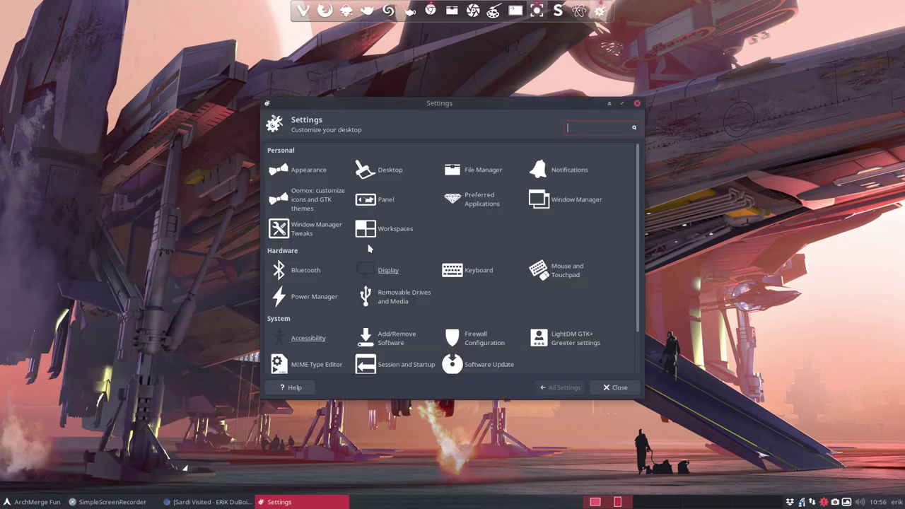
{"action": "left_click", "coordinate": [308, 171]}
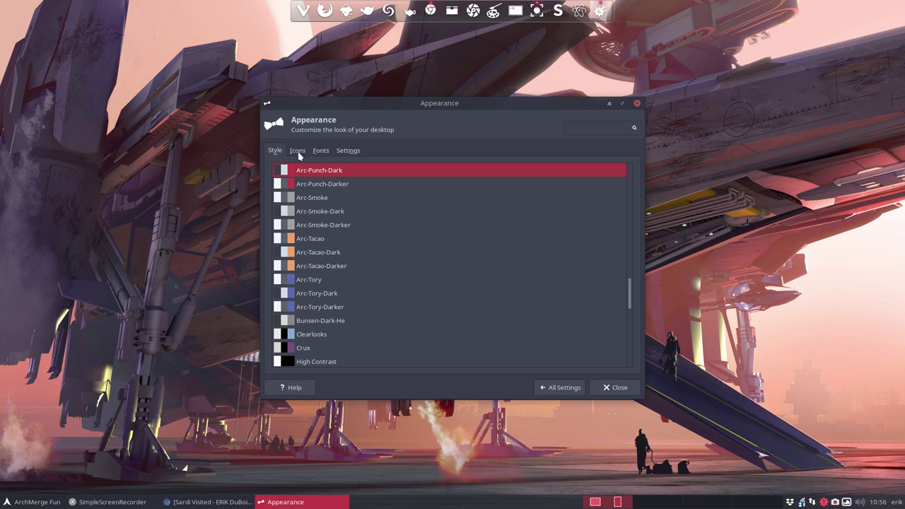
{"action": "left_click", "coordinate": [299, 154]}
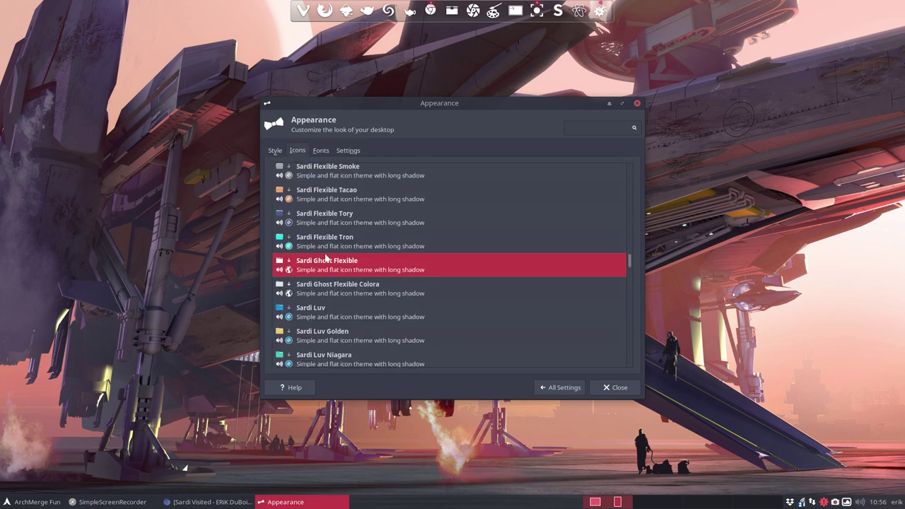
{"action": "left_click", "coordinate": [32, 502]}
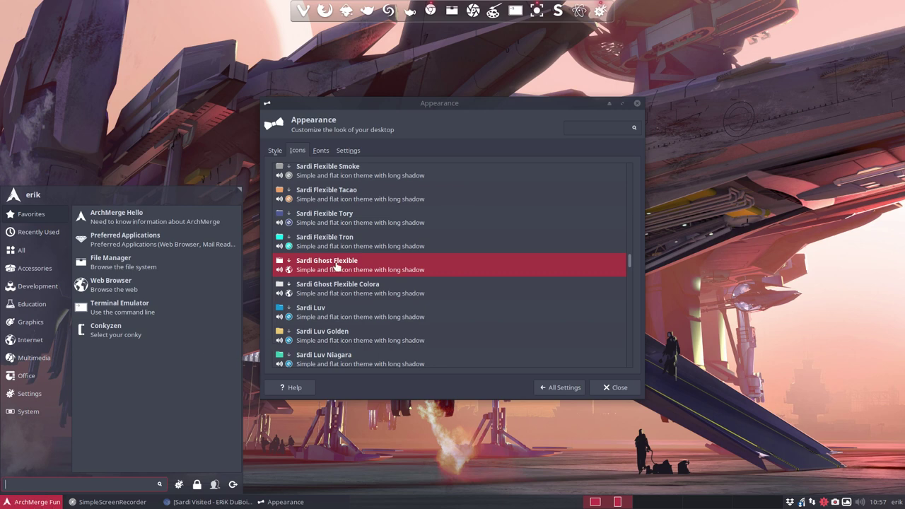
{"action": "left_click", "coordinate": [505, 111]}
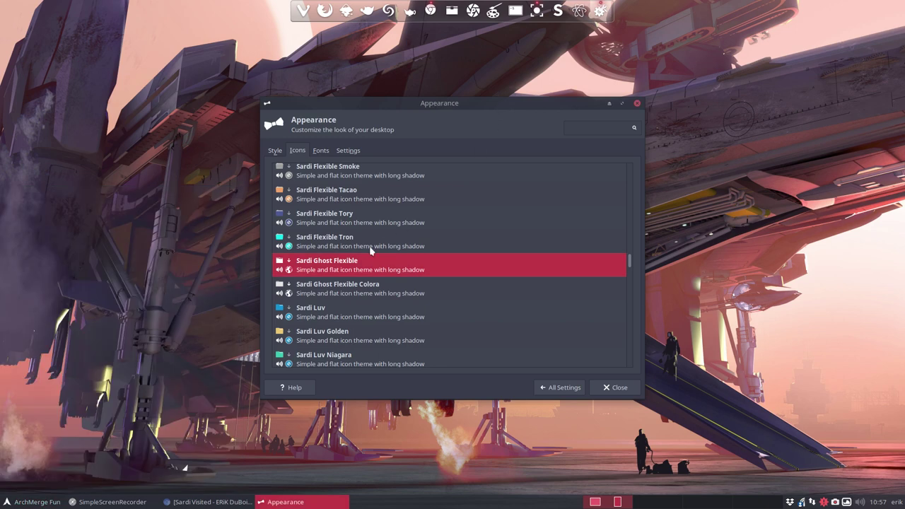
Look through the installed Sardi and Surfn icon theme variants and close the Appearance settings
{"action": "scroll", "coordinate": [326, 264], "scroll_direction": "down", "scroll_amount": 7}
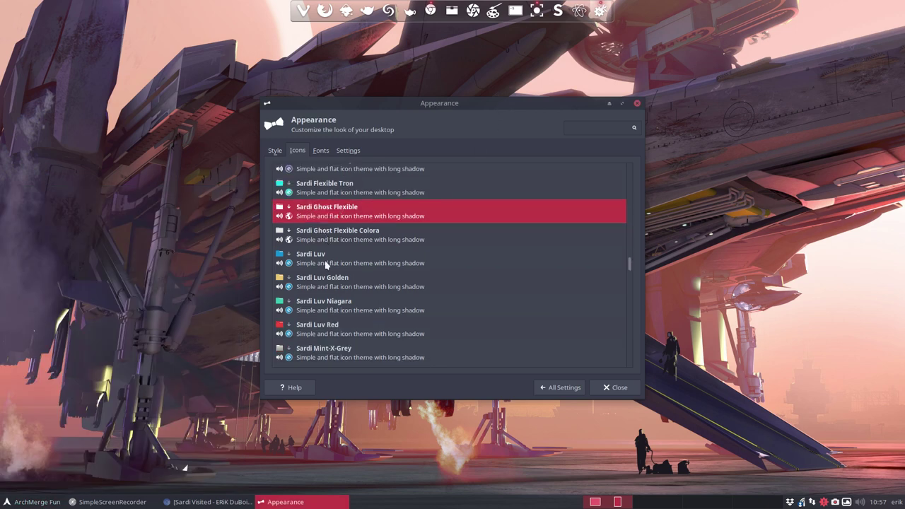
{"action": "scroll", "coordinate": [326, 264], "scroll_direction": "down", "scroll_amount": 10}
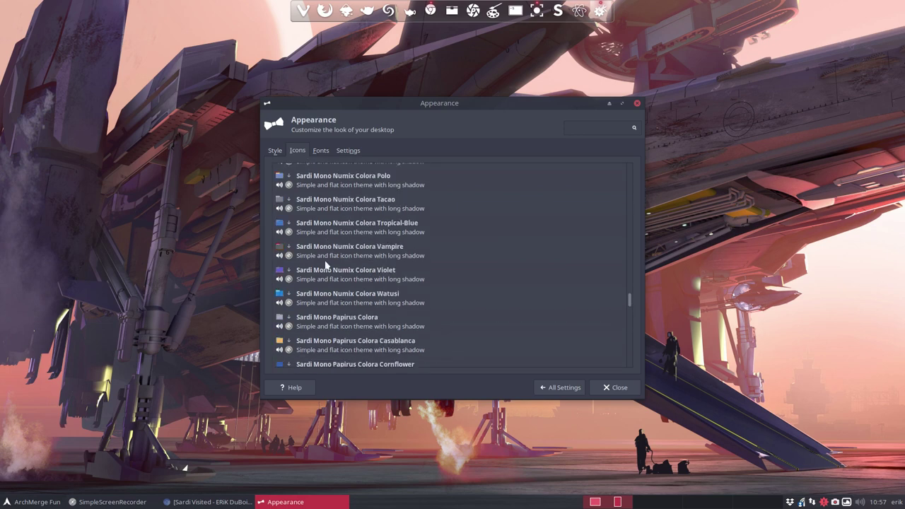
{"action": "scroll", "coordinate": [323, 265], "scroll_direction": "down", "scroll_amount": 3}
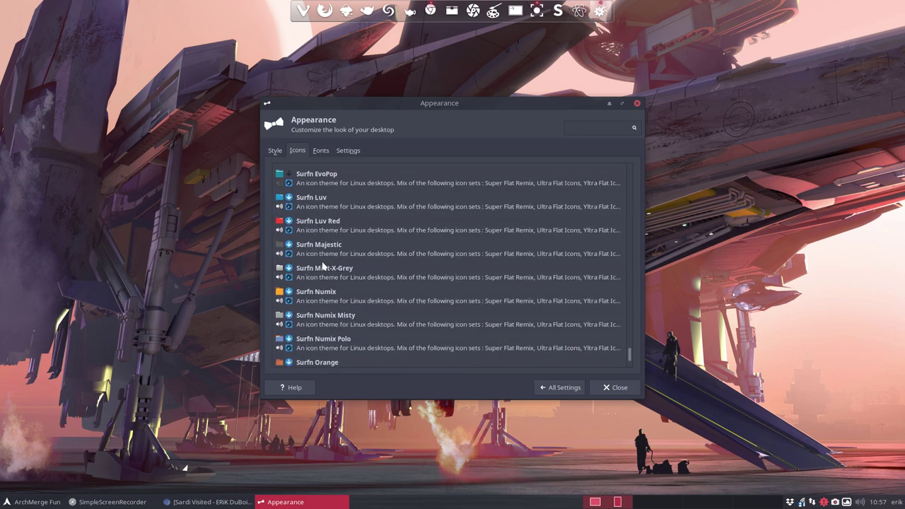
{"action": "scroll", "coordinate": [323, 265], "scroll_direction": "up", "scroll_amount": 12}
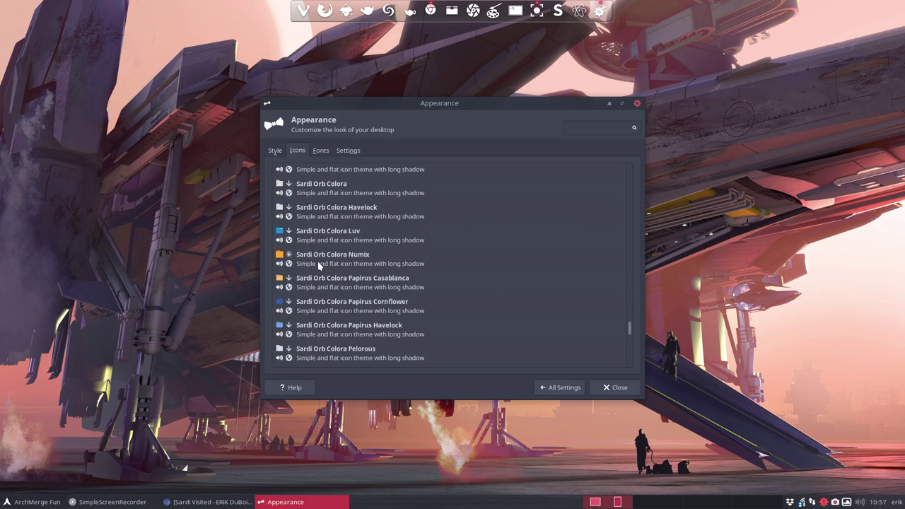
{"action": "scroll", "coordinate": [318, 265], "scroll_direction": "up", "scroll_amount": 12}
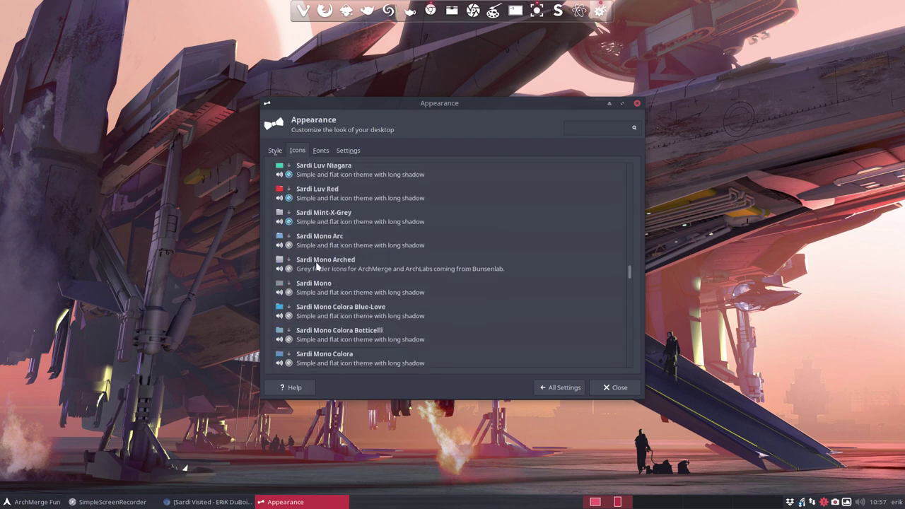
{"action": "scroll", "coordinate": [313, 266], "scroll_direction": "up", "scroll_amount": 12}
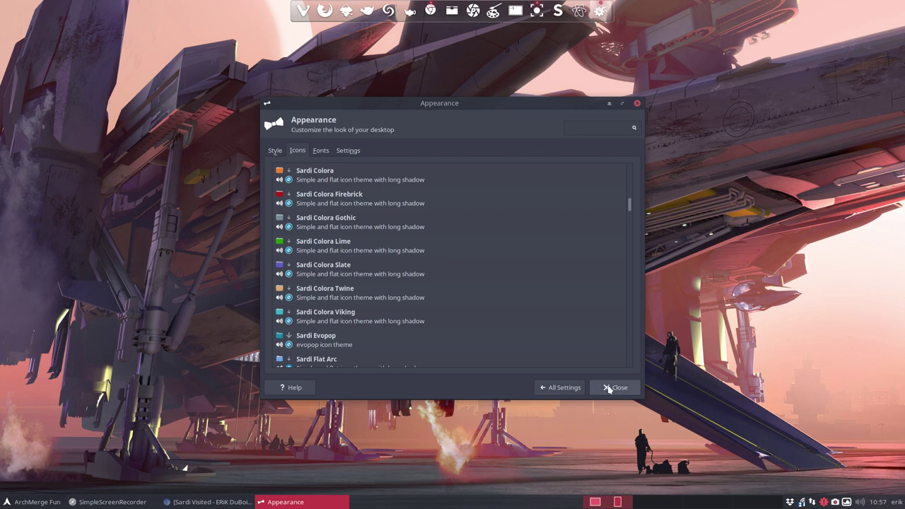
{"action": "left_click", "coordinate": [636, 103]}
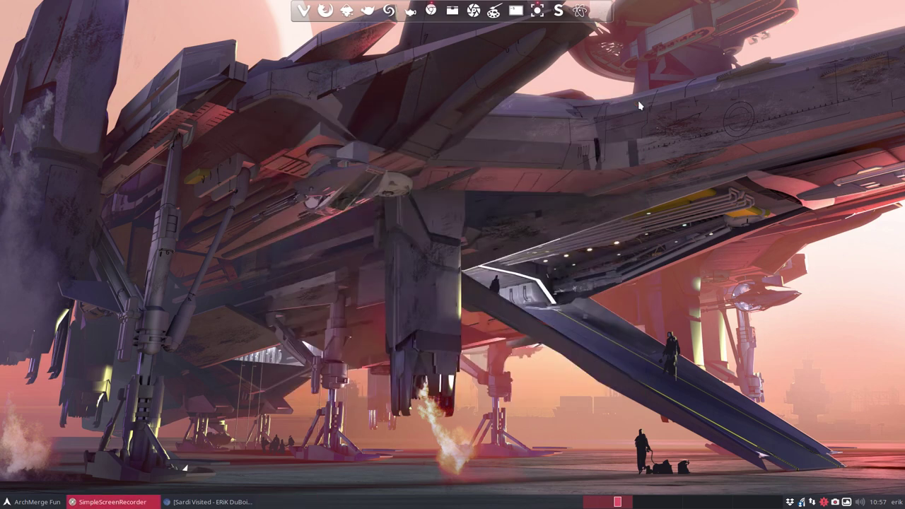
Open the DATA/archmerge-nemesis/AUR folder from the home directory in the file manager
{"action": "left_click", "coordinate": [462, 9]}
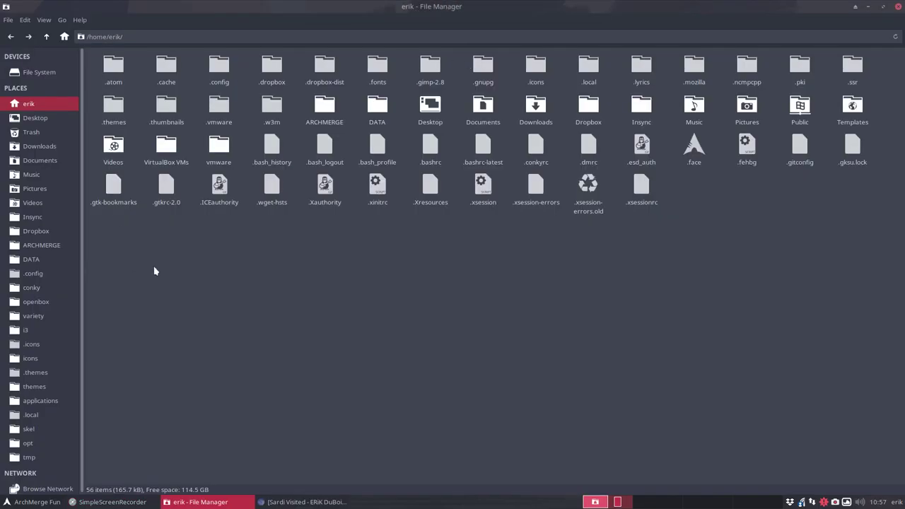
{"action": "left_click", "coordinate": [44, 247]}
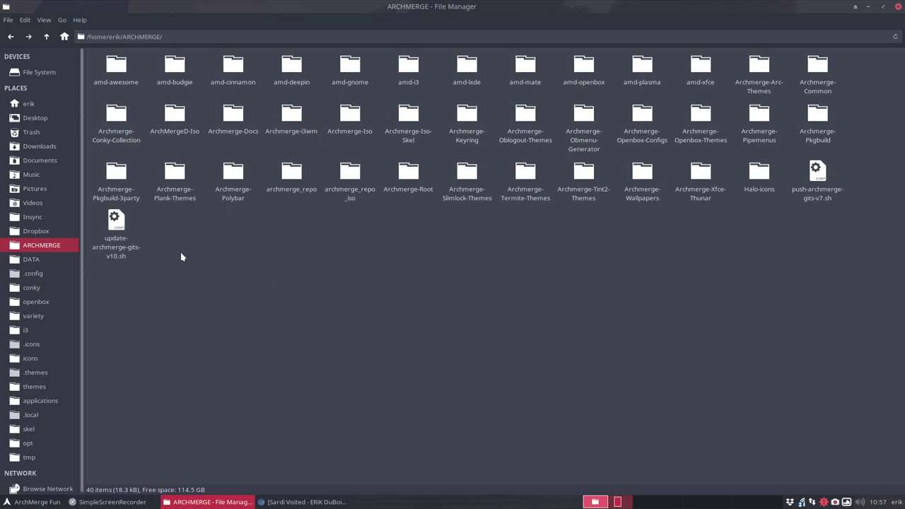
{"action": "left_click", "coordinate": [22, 259]}
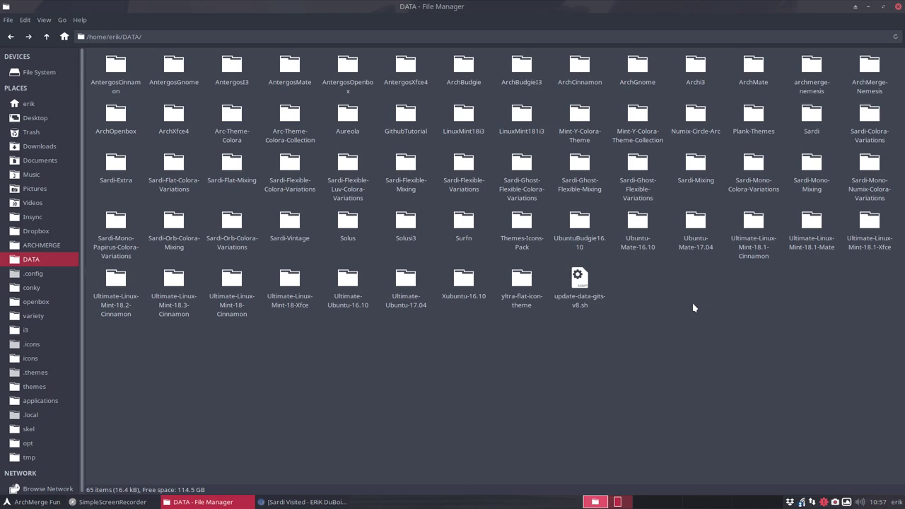
{"action": "double_click", "coordinate": [813, 63]}
{"action": "left_click", "coordinate": [171, 67]}
{"action": "double_click", "coordinate": [172, 66]}
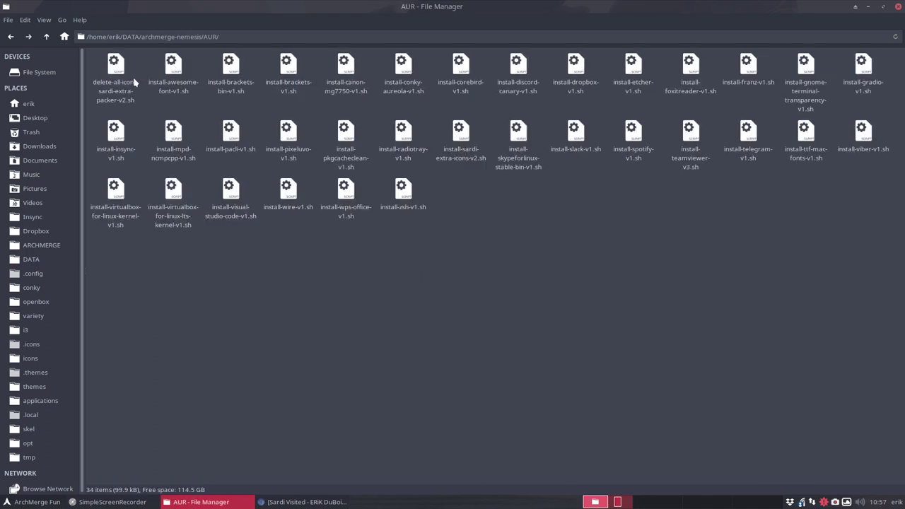
Run ./delete-all-icons-sardi-extra-packer-v2.sh in a terminal opened in the AUR folder, enter the sudo password, and move the terminal to the other monitor
{"action": "left_click", "coordinate": [118, 67]}
{"action": "right_click", "coordinate": [480, 237]}
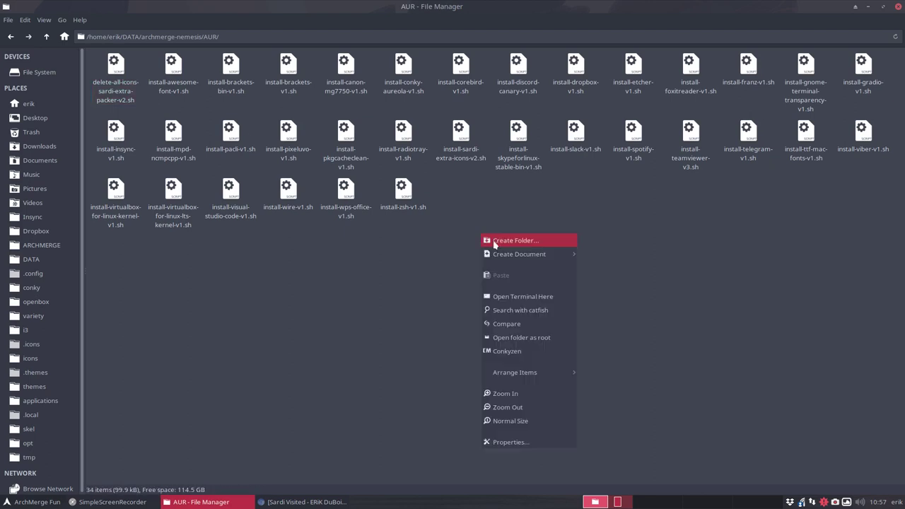
{"action": "left_click", "coordinate": [528, 293]}
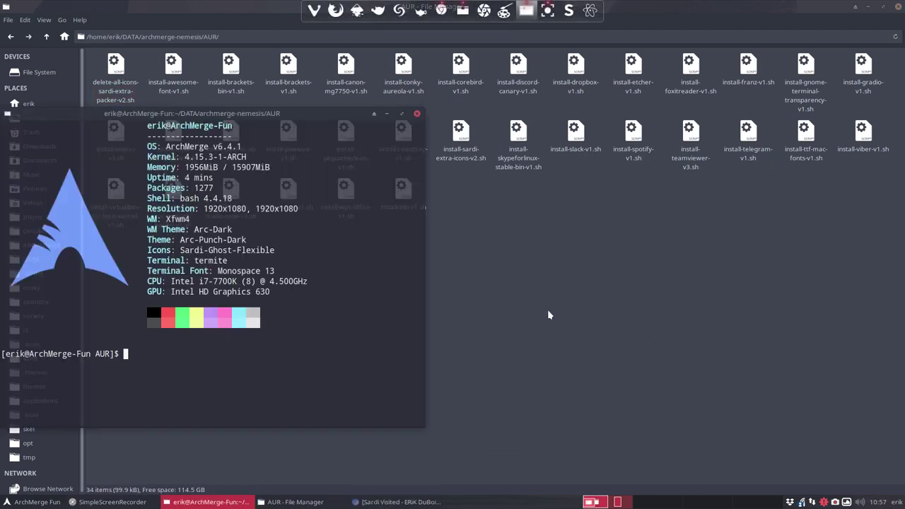
{"action": "type", "text": "./de"}
{"action": "key", "text": "Tab"}
{"action": "key", "text": "Return"}
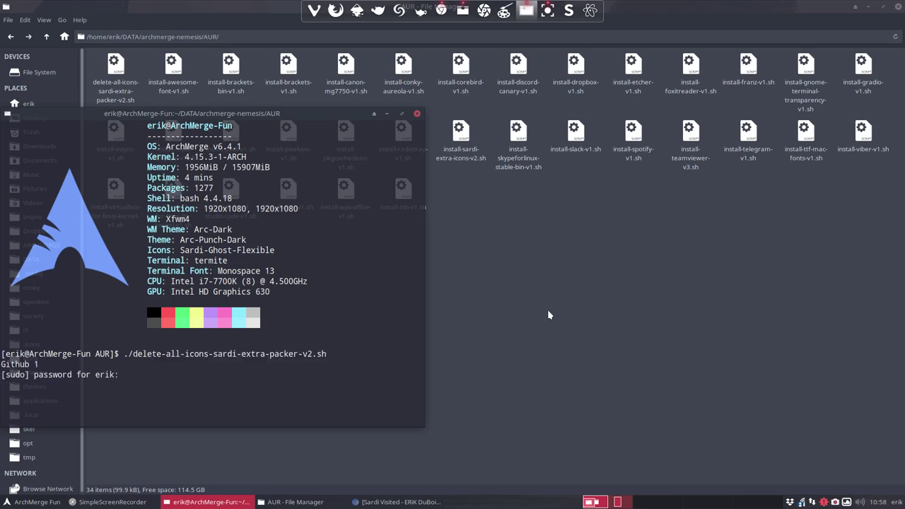
{"action": "key", "text": "Return"}
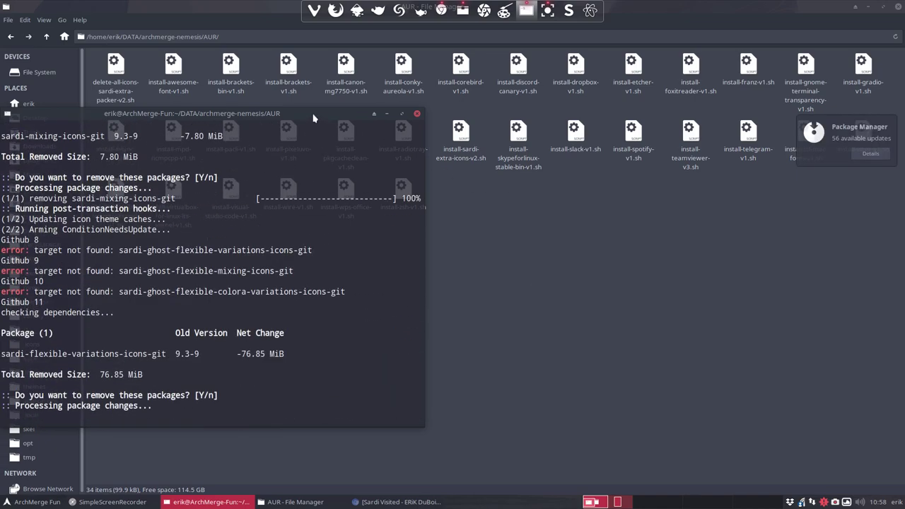
{"action": "left_click_drag", "start_coordinate": [373, 111], "coordinate": [901, 123]}
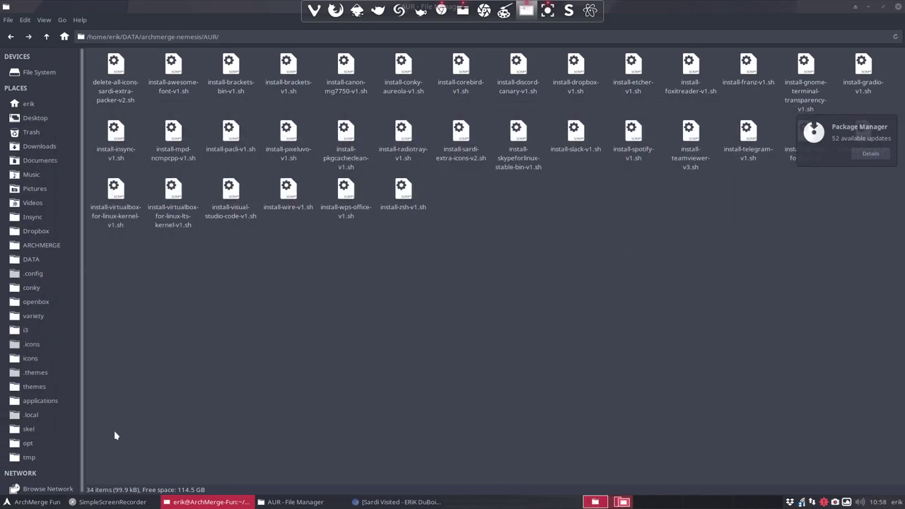
Reopen the Appearance settings and check the icon theme list after running the removal script
{"action": "left_click", "coordinate": [37, 501]}
{"action": "left_click", "coordinate": [179, 485]}
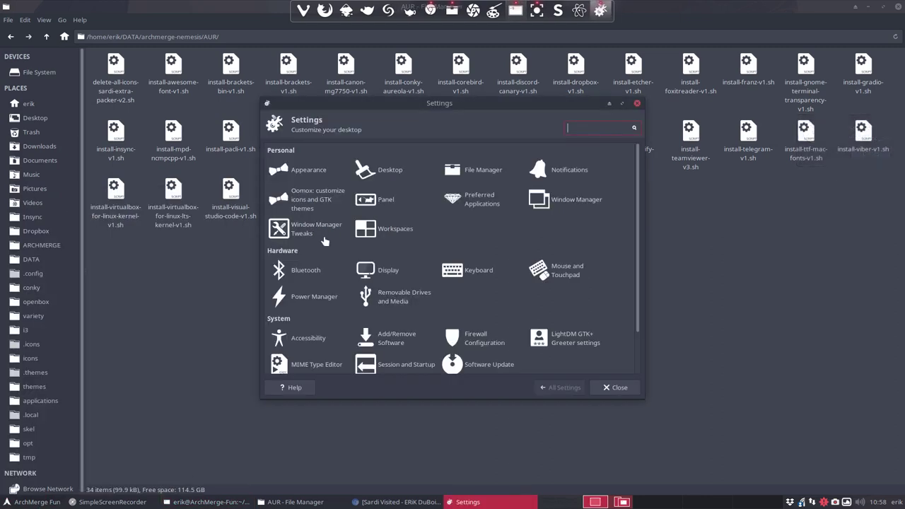
{"action": "left_click", "coordinate": [305, 174]}
{"action": "left_click", "coordinate": [298, 151]}
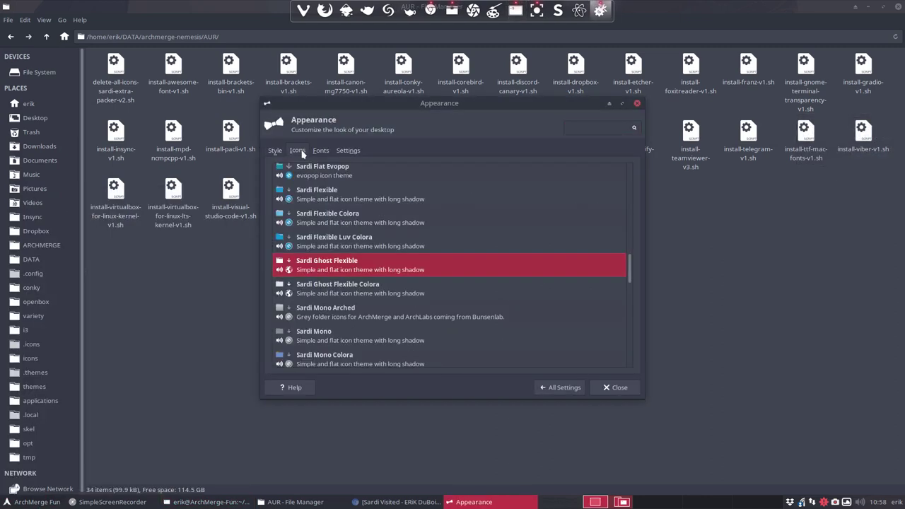
Try the Sardi Orb Colora icon theme from the list of icon themes
{"action": "scroll", "coordinate": [303, 269], "scroll_direction": "down", "scroll_amount": 3}
{"action": "scroll", "coordinate": [302, 269], "scroll_direction": "up", "scroll_amount": 1}
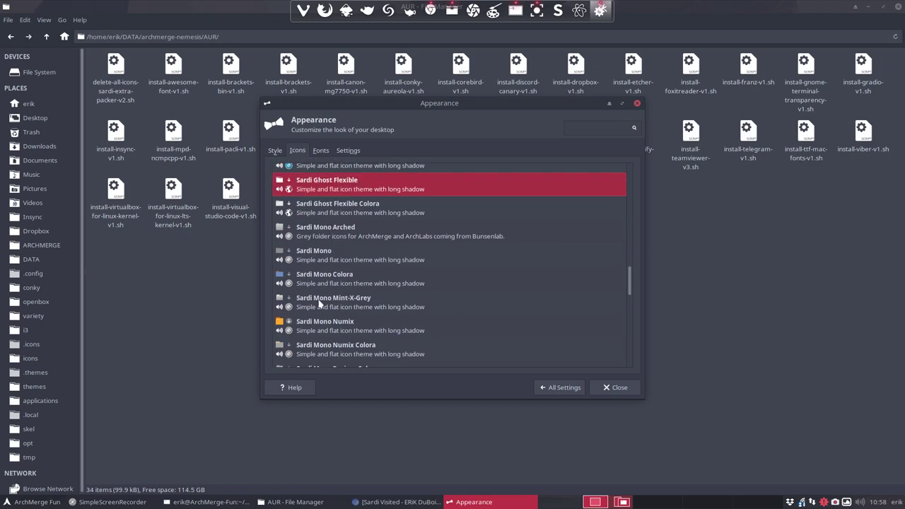
{"action": "scroll", "coordinate": [318, 303], "scroll_direction": "down", "scroll_amount": 4}
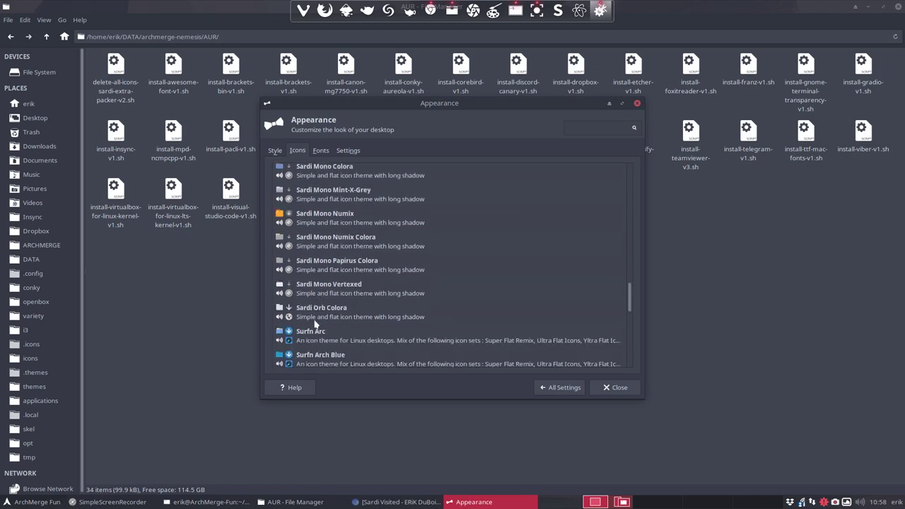
{"action": "left_click", "coordinate": [320, 318]}
Set the icon theme to Sardi Arc and close the Appearance settings
{"action": "scroll", "coordinate": [320, 317], "scroll_direction": "up", "scroll_amount": 5}
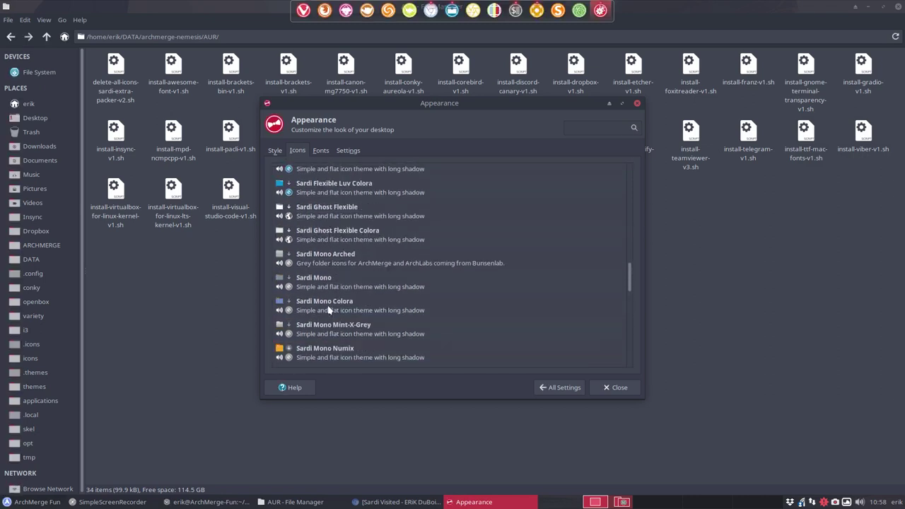
{"action": "scroll", "coordinate": [316, 219], "scroll_direction": "up", "scroll_amount": 3}
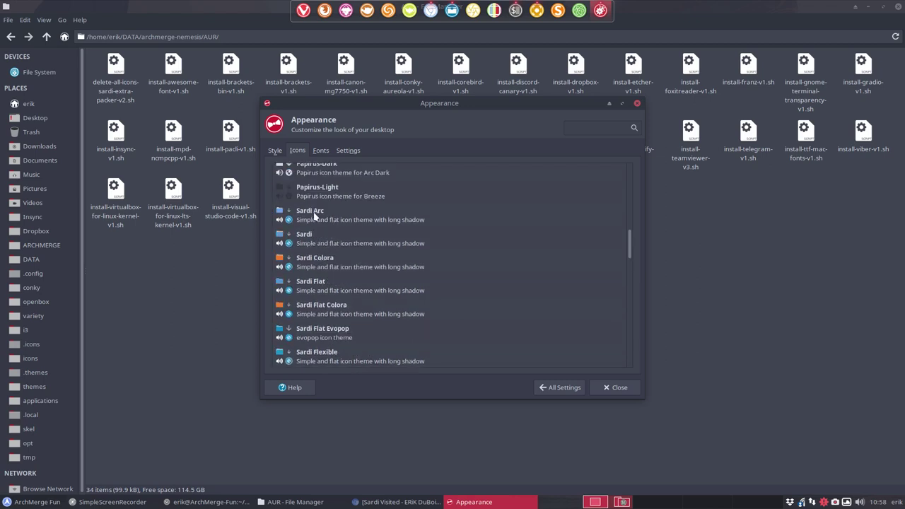
{"action": "left_click", "coordinate": [315, 219]}
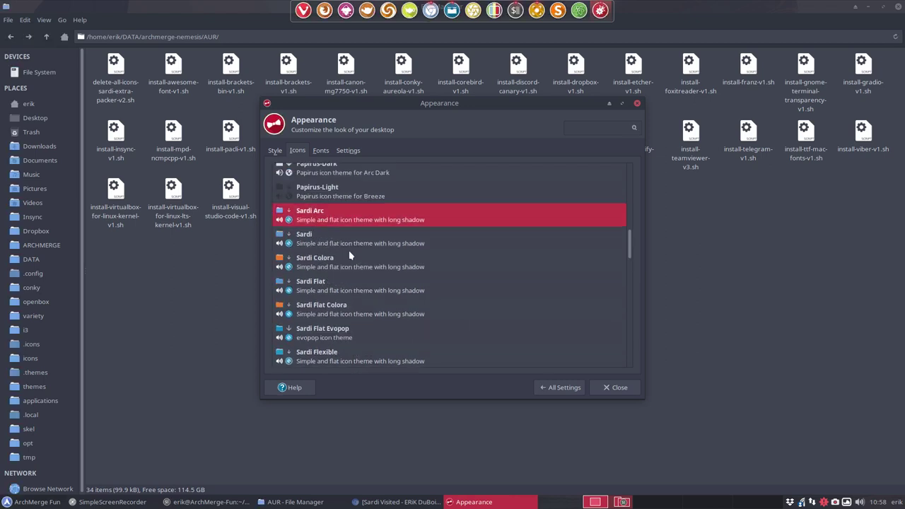
{"action": "left_click", "coordinate": [617, 387]}
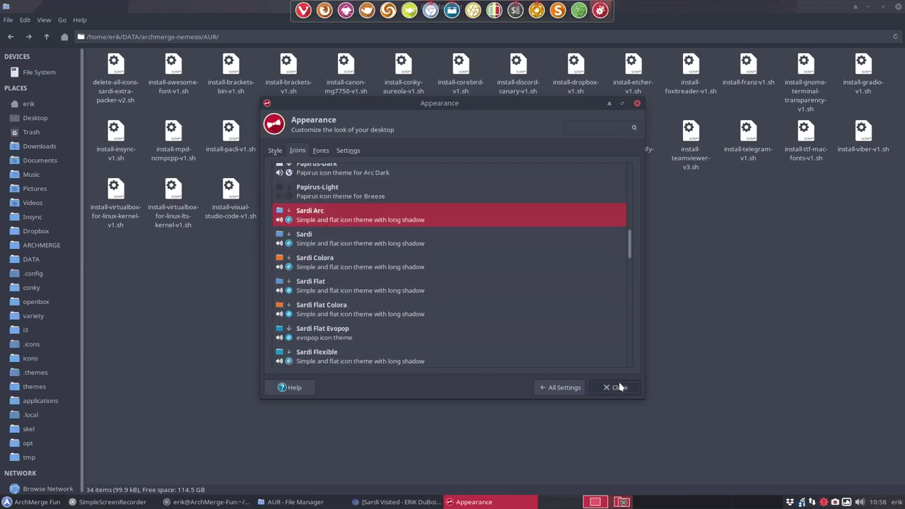
Go to the home folder with hidden files turned off and restore the file manager from its maximized size
{"action": "left_click", "coordinate": [29, 106]}
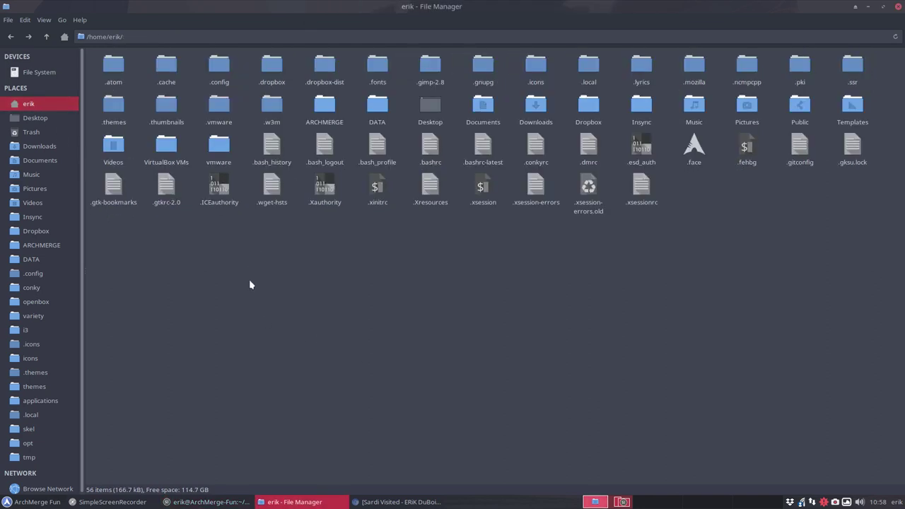
{"action": "key", "text": "ctrl+h"}
{"action": "double_click", "coordinate": [429, 15]}
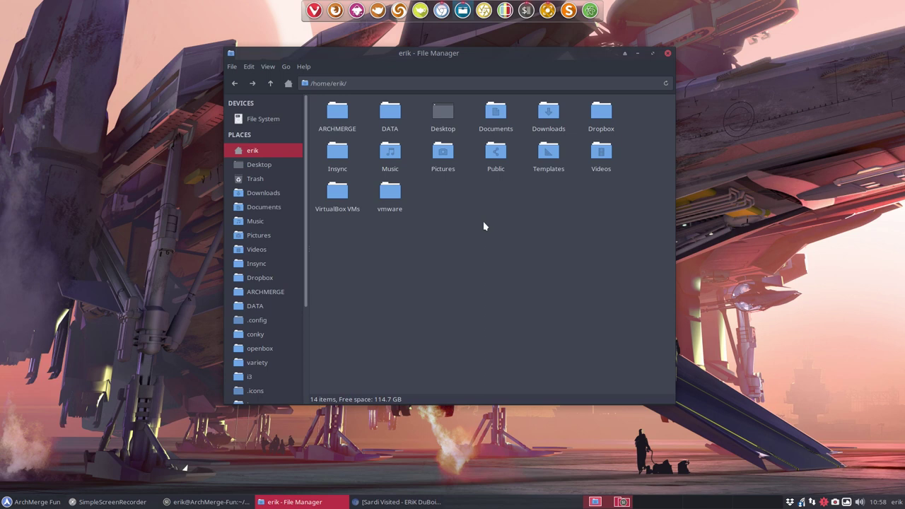
Open the .icons folder of the home directory and select all Sardi theme folders to point them out
{"action": "left_click", "coordinate": [263, 392]}
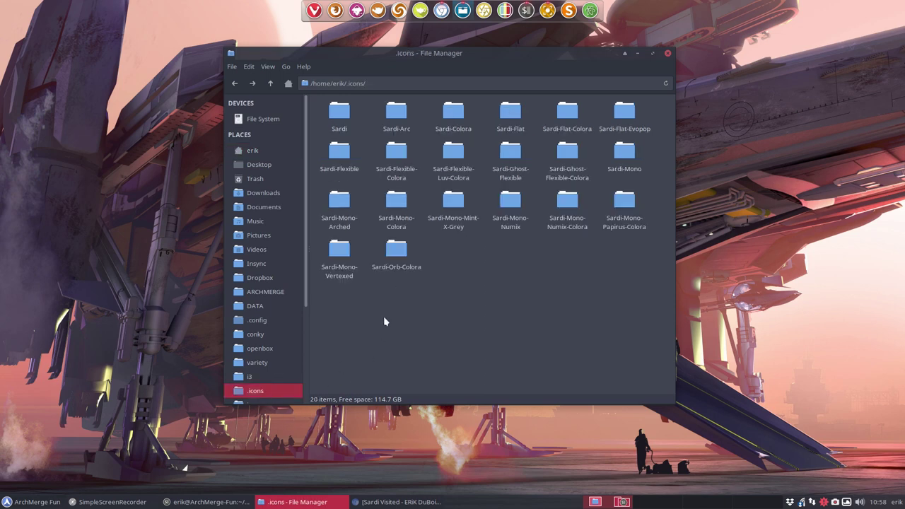
{"action": "left_click_drag", "start_coordinate": [326, 303], "coordinate": [565, 262]}
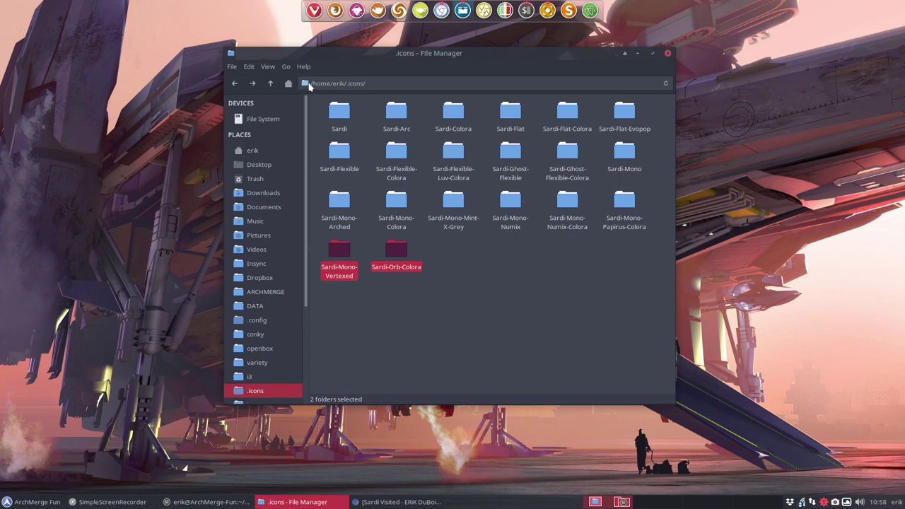
{"action": "left_click_drag", "start_coordinate": [312, 82], "coordinate": [388, 83]}
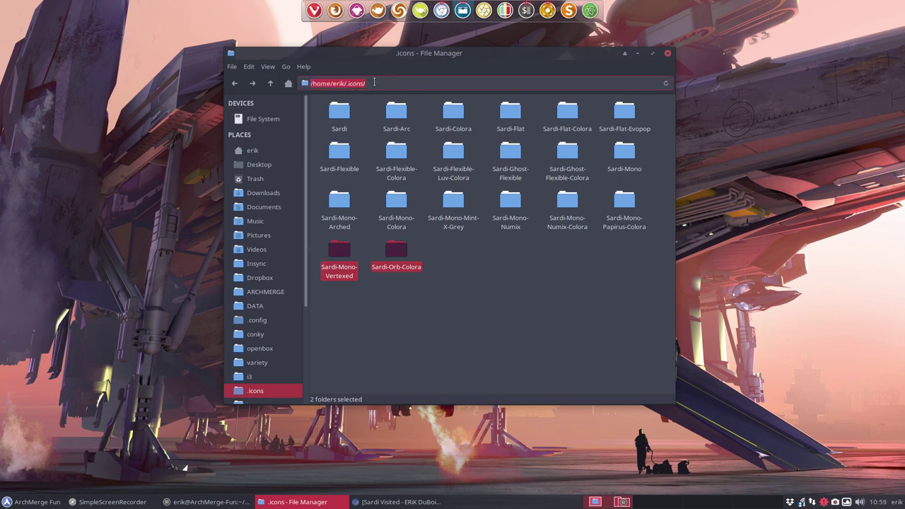
{"action": "left_click", "coordinate": [374, 82]}
{"action": "left_click", "coordinate": [470, 276]}
{"action": "left_click_drag", "start_coordinate": [324, 302], "coordinate": [649, 107]}
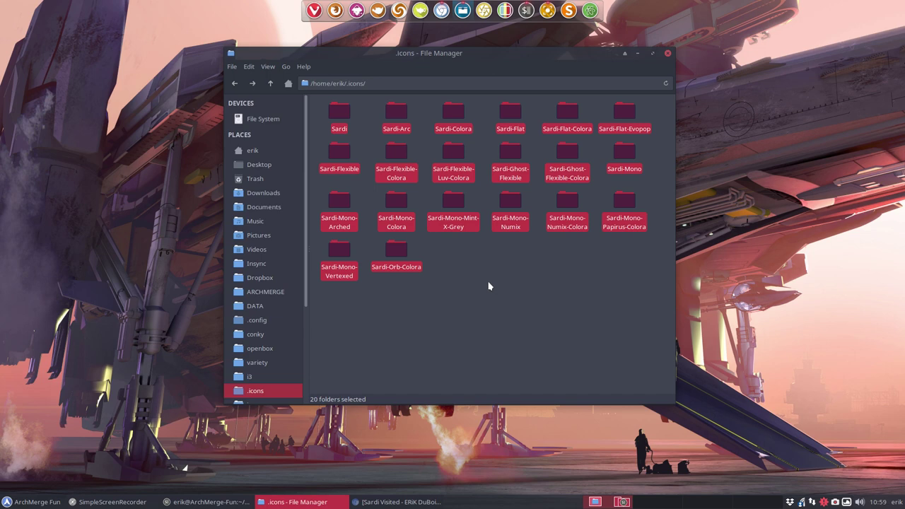
Open the system-wide /usr/share/icons folder and look through its icon theme folders
{"action": "scroll", "coordinate": [268, 375], "scroll_direction": "down", "scroll_amount": 3}
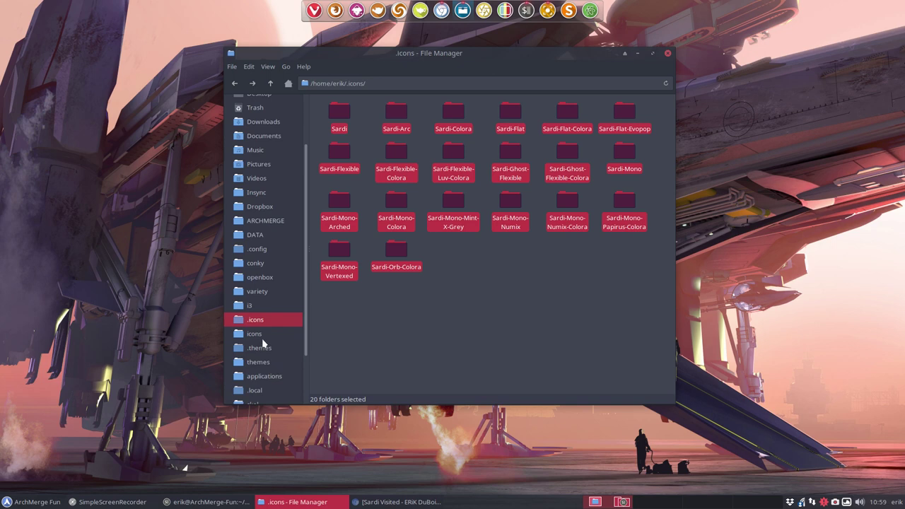
{"action": "left_click", "coordinate": [261, 336]}
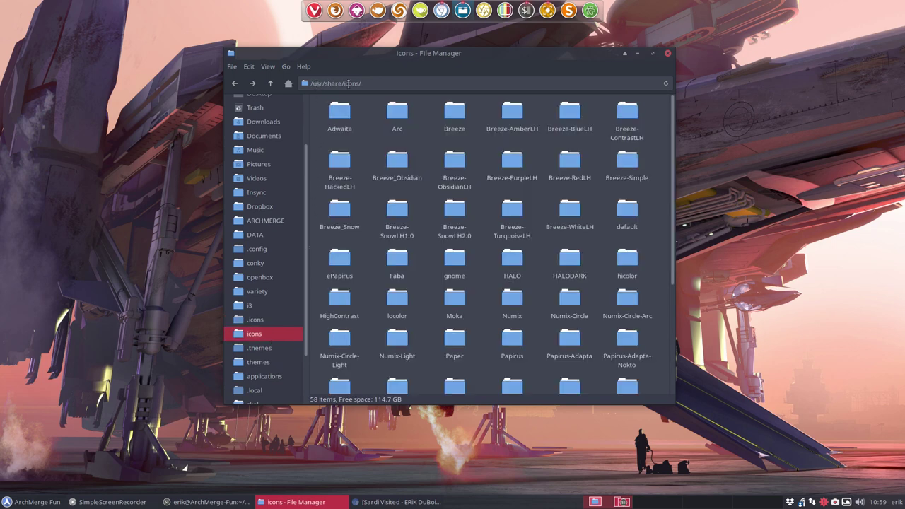
{"action": "scroll", "coordinate": [412, 276], "scroll_direction": "down", "scroll_amount": 3}
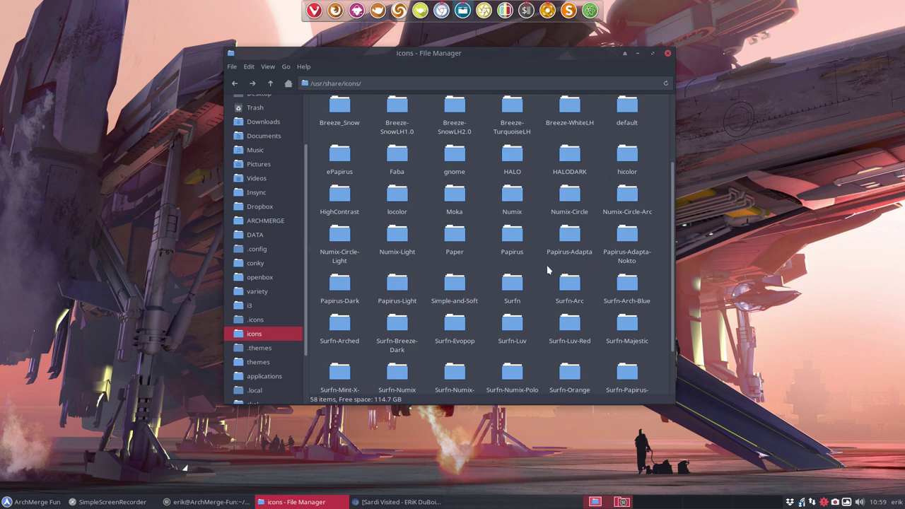
{"action": "scroll", "coordinate": [530, 340], "scroll_direction": "up", "scroll_amount": 3}
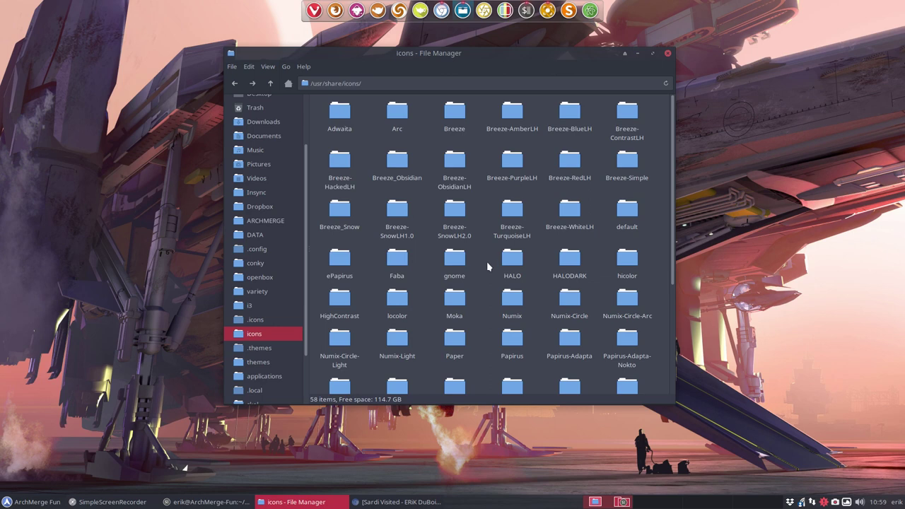
Copy the HALO icon theme folder from /usr/share/icons into the .icons folder of the home directory
{"action": "left_click", "coordinate": [512, 262]}
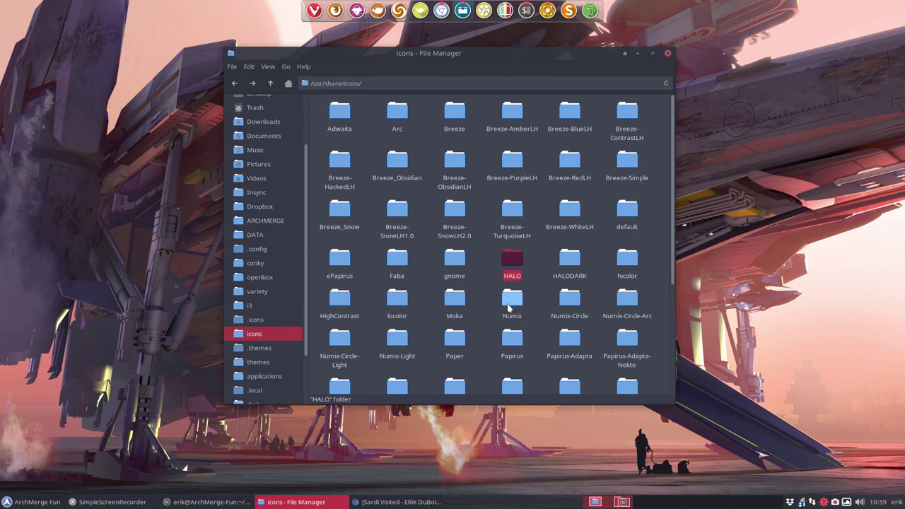
{"action": "left_click", "coordinate": [485, 270]}
{"action": "left_click", "coordinate": [514, 263]}
{"action": "left_click", "coordinate": [277, 316]}
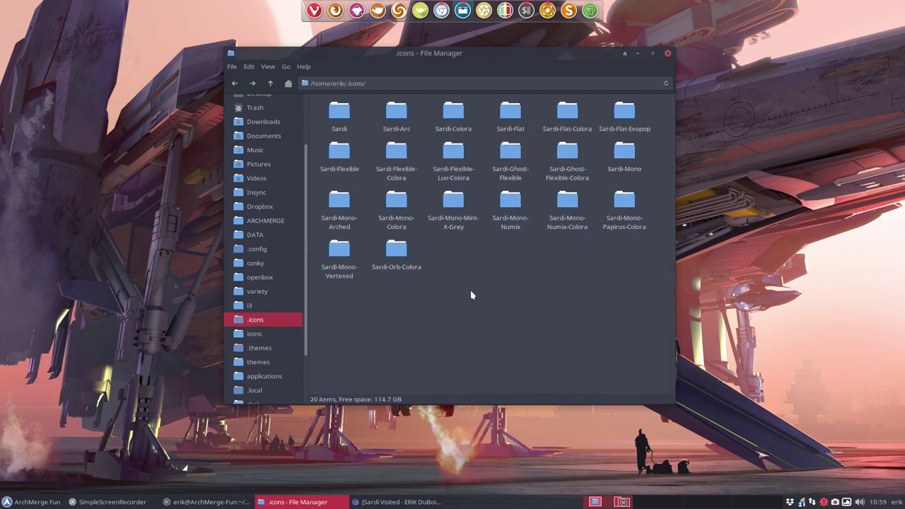
{"action": "key", "text": "ctrl+v"}
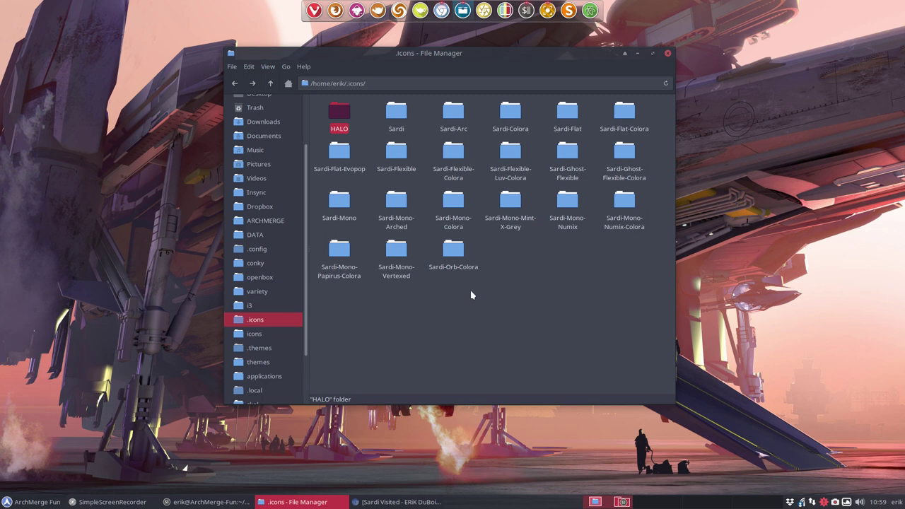
{"action": "left_click", "coordinate": [460, 304]}
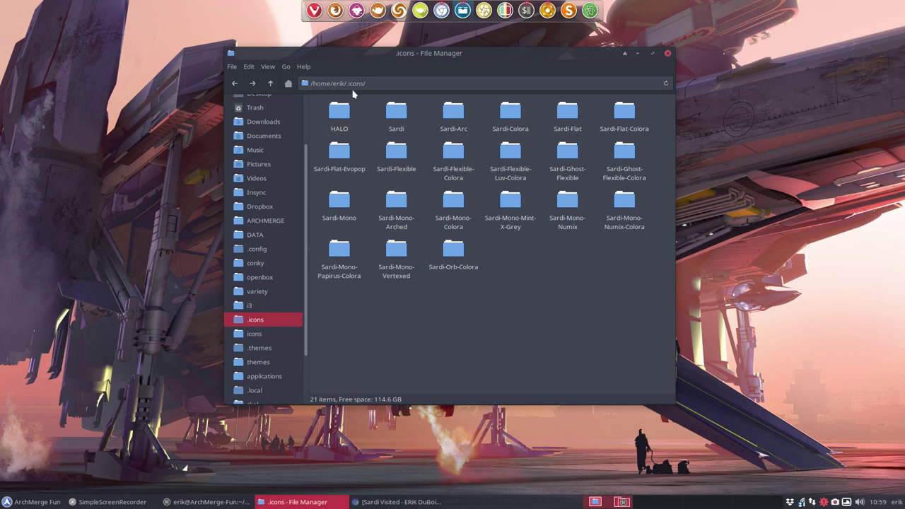
Check the contents of the copied HALO folder, then delete that copy from the .icons folder
{"action": "left_click", "coordinate": [340, 115]}
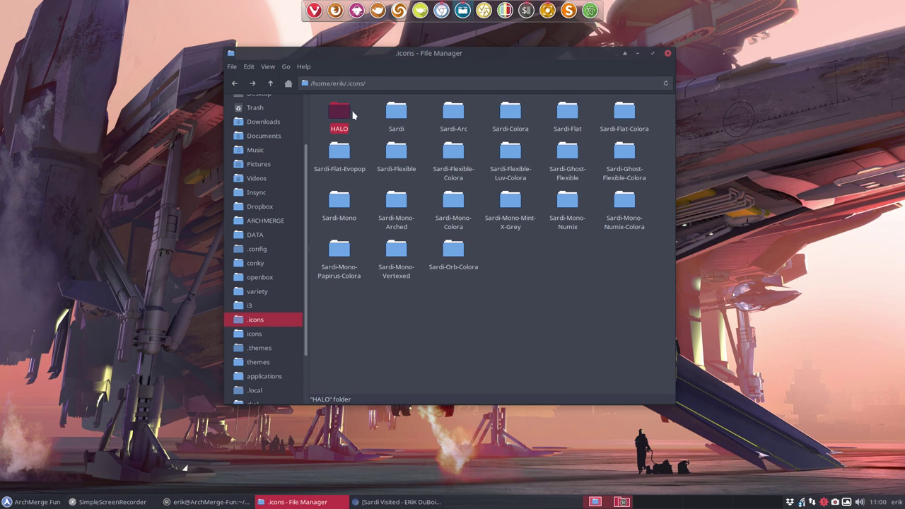
{"action": "left_click", "coordinate": [360, 108]}
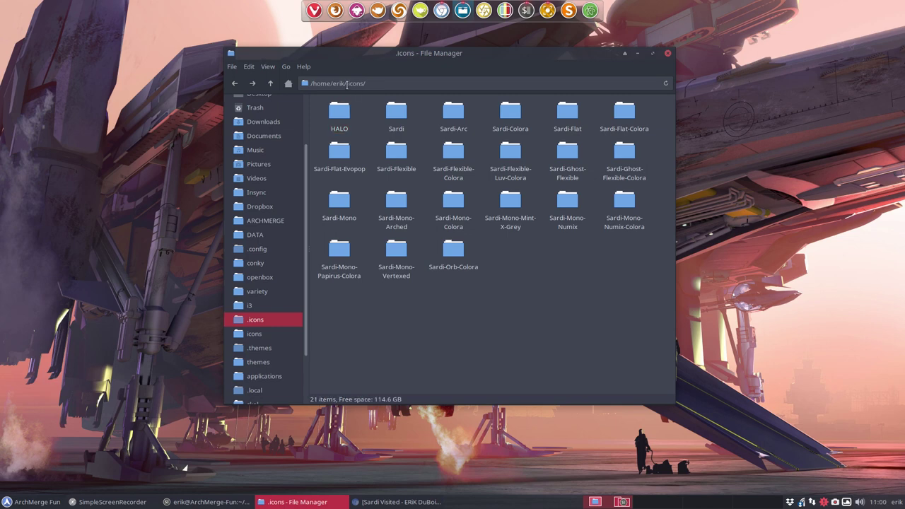
{"action": "left_click", "coordinate": [347, 83]}
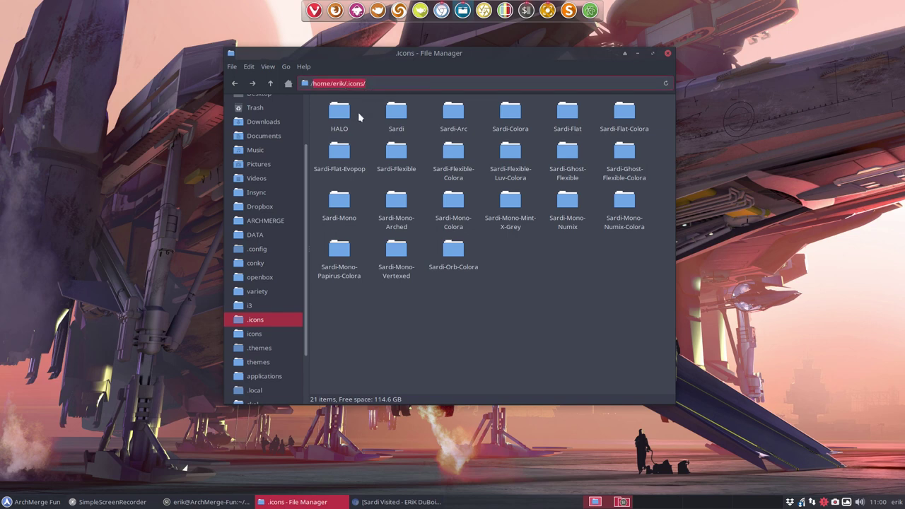
{"action": "double_click", "coordinate": [341, 113]}
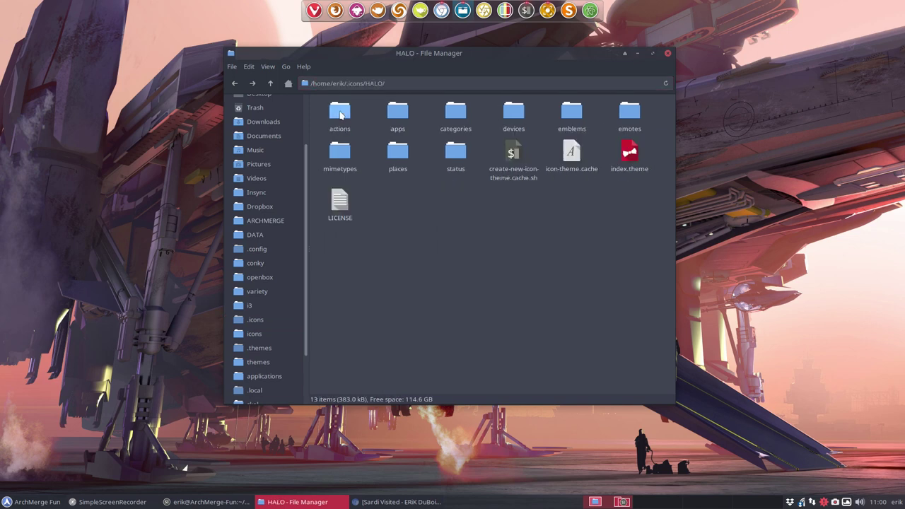
{"action": "left_click", "coordinate": [271, 83]}
{"action": "key", "text": "Delete"}
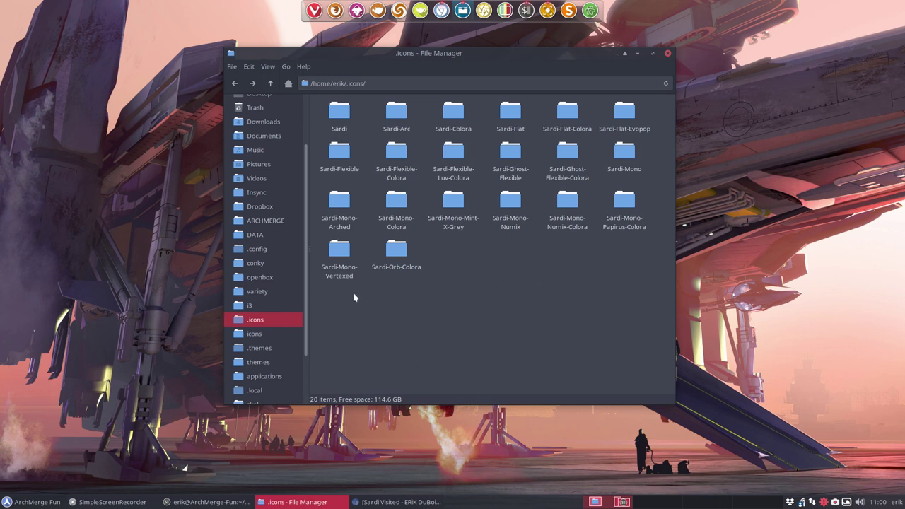
Review the Sardi theme folders in .icons and the folder path, highlighting Sardi-Colora, Sardi and Sardi-Orb-Colora
{"action": "left_click_drag", "start_coordinate": [327, 296], "coordinate": [644, 101]}
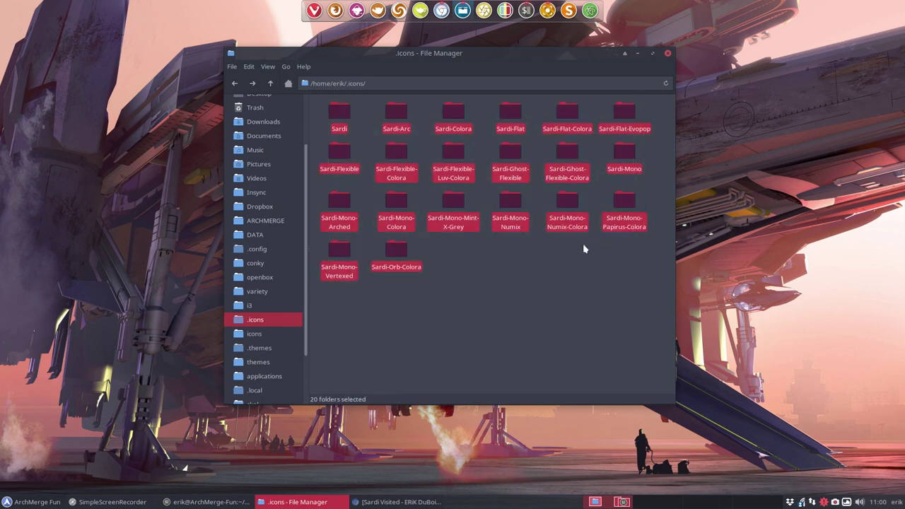
{"action": "left_click", "coordinate": [582, 243]}
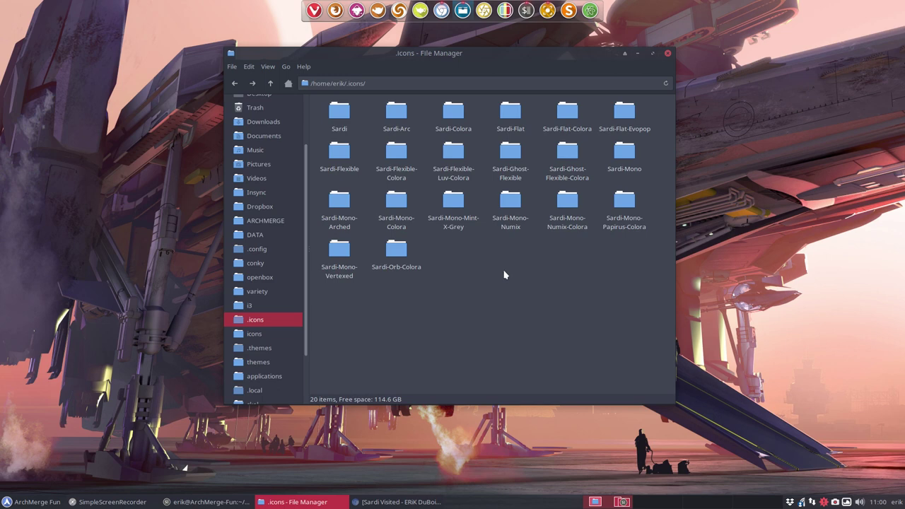
{"action": "left_click", "coordinate": [377, 83]}
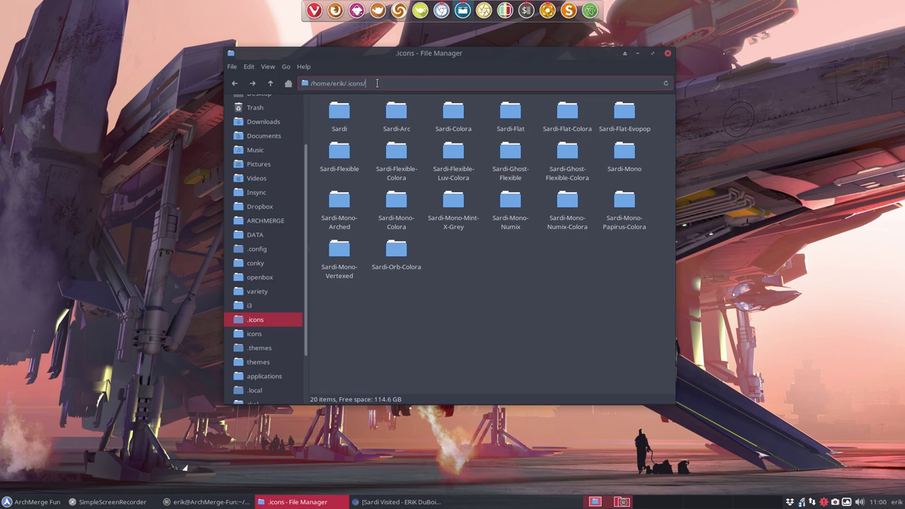
{"action": "left_click", "coordinate": [472, 292]}
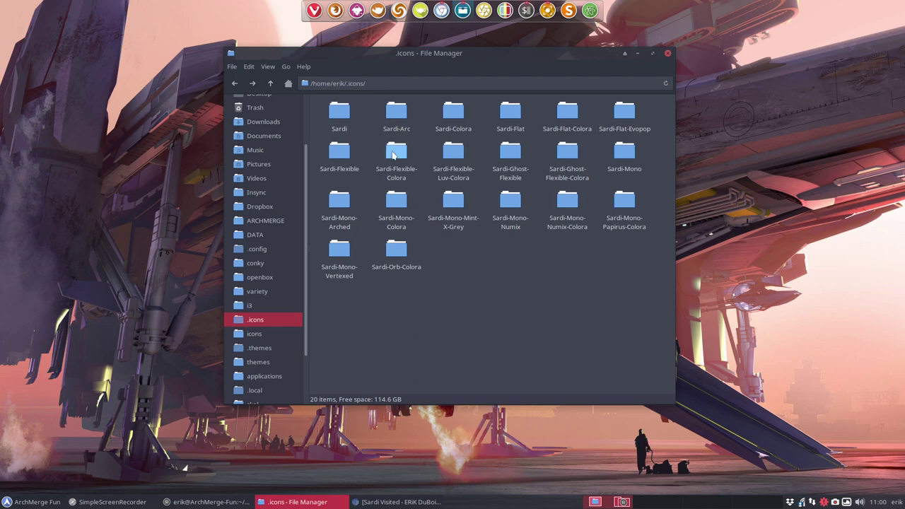
{"action": "left_click", "coordinate": [456, 117]}
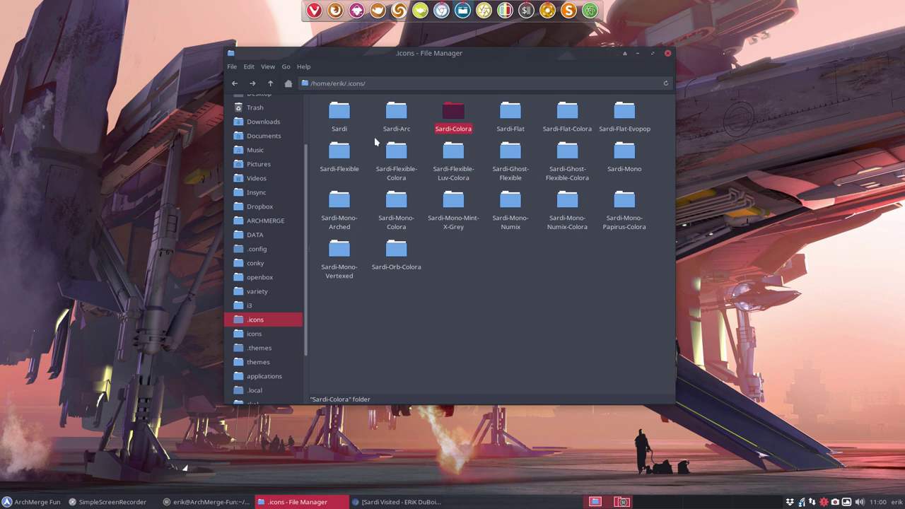
{"action": "left_click", "coordinate": [343, 109]}
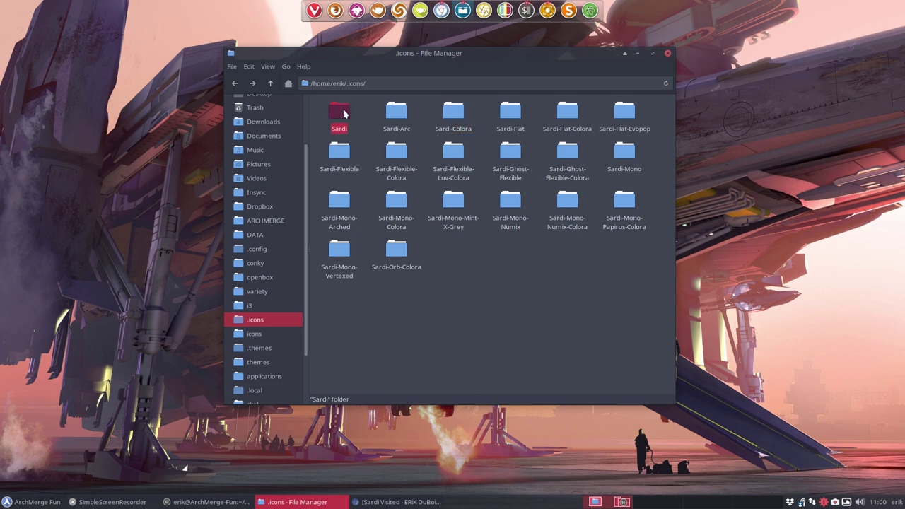
{"action": "left_click", "coordinate": [398, 251]}
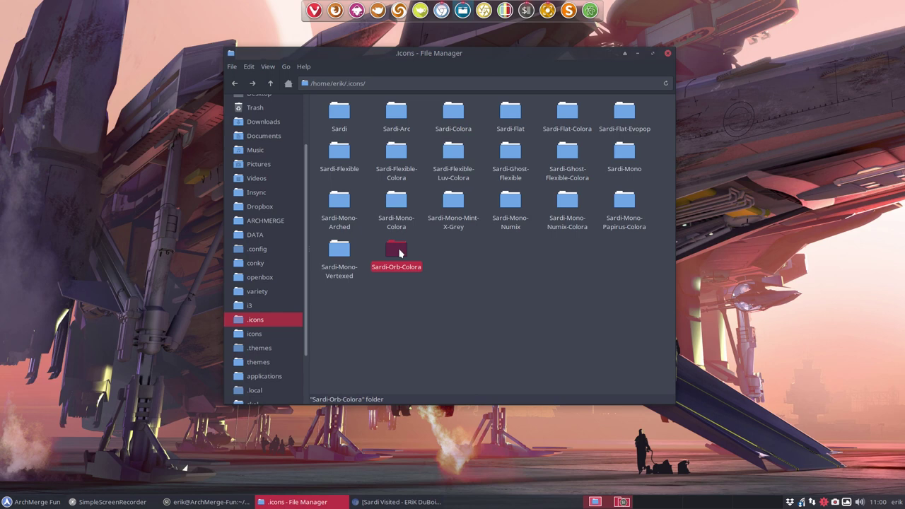
Open the scalable/places folder inside the Sardi-Colora icon theme folder
{"action": "left_click", "coordinate": [452, 112]}
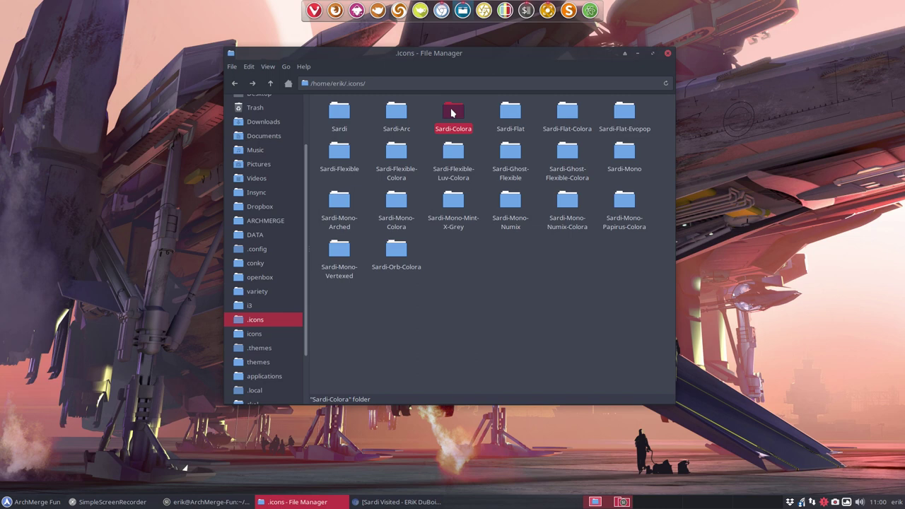
{"action": "double_click", "coordinate": [451, 113]}
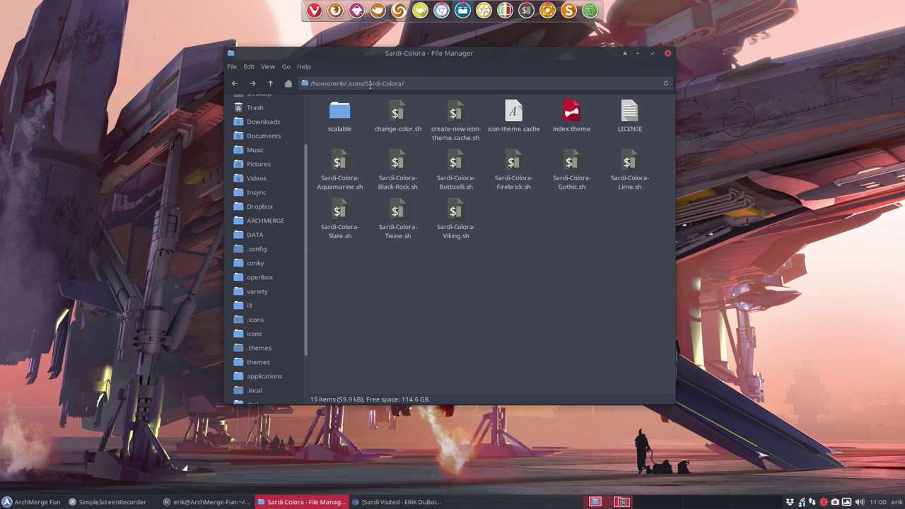
{"action": "double_click", "coordinate": [336, 116]}
{"action": "double_click", "coordinate": [335, 116]}
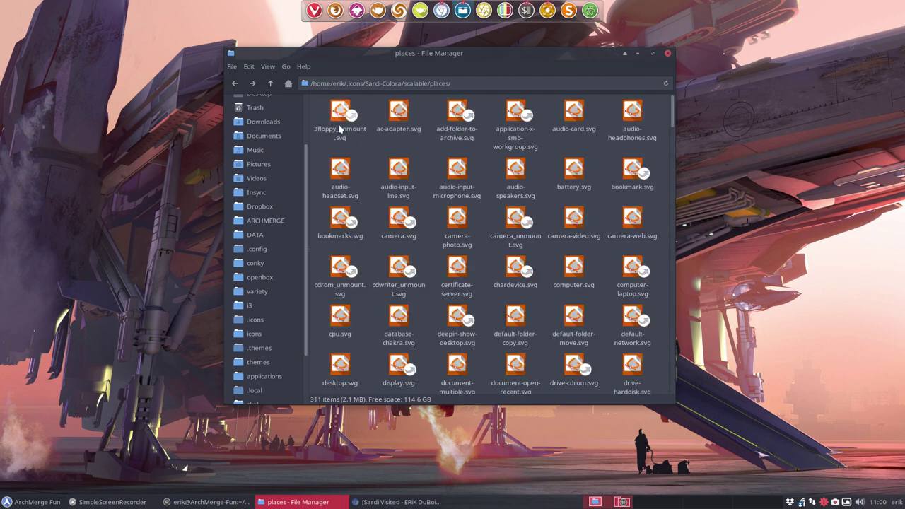
Look through the SVG icons in Sardi-Colora's scalable/places folder and return to the .icons folder
{"action": "scroll", "coordinate": [364, 166], "scroll_direction": "down", "scroll_amount": 15}
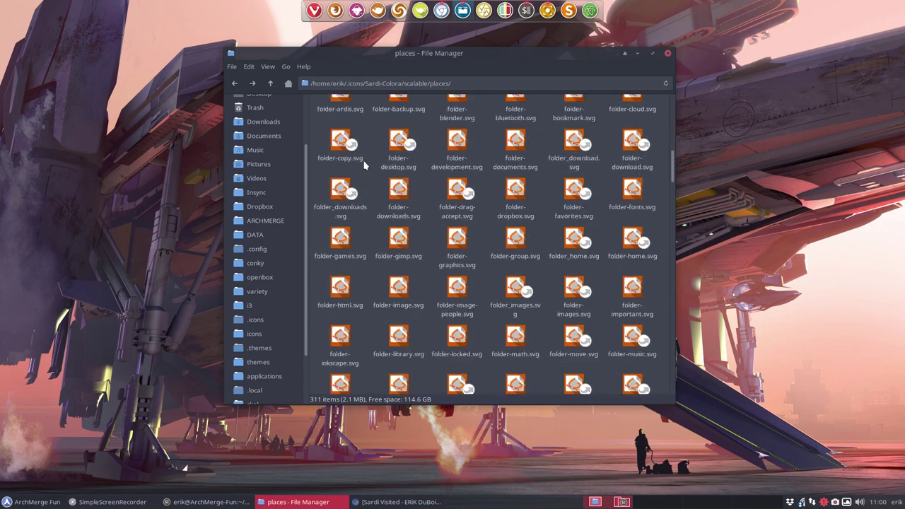
{"action": "scroll", "coordinate": [364, 165], "scroll_direction": "down", "scroll_amount": 10}
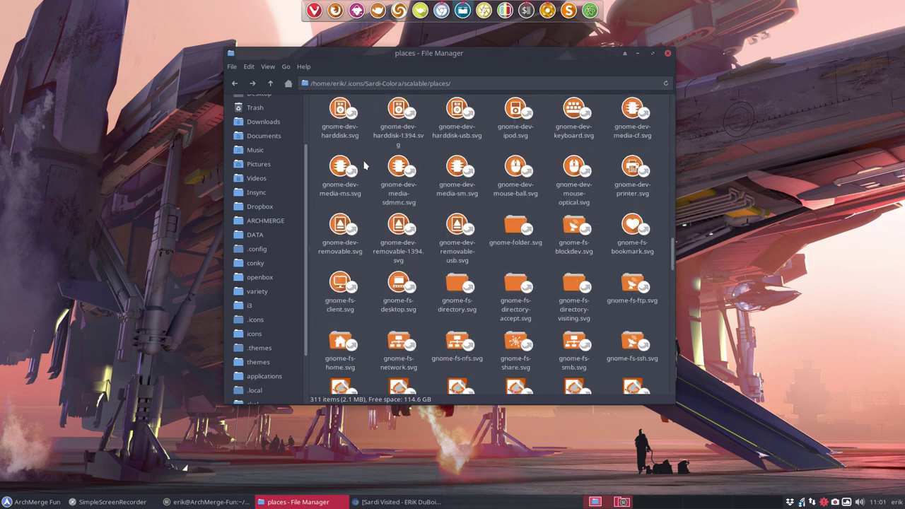
{"action": "scroll", "coordinate": [364, 165], "scroll_direction": "down", "scroll_amount": 10}
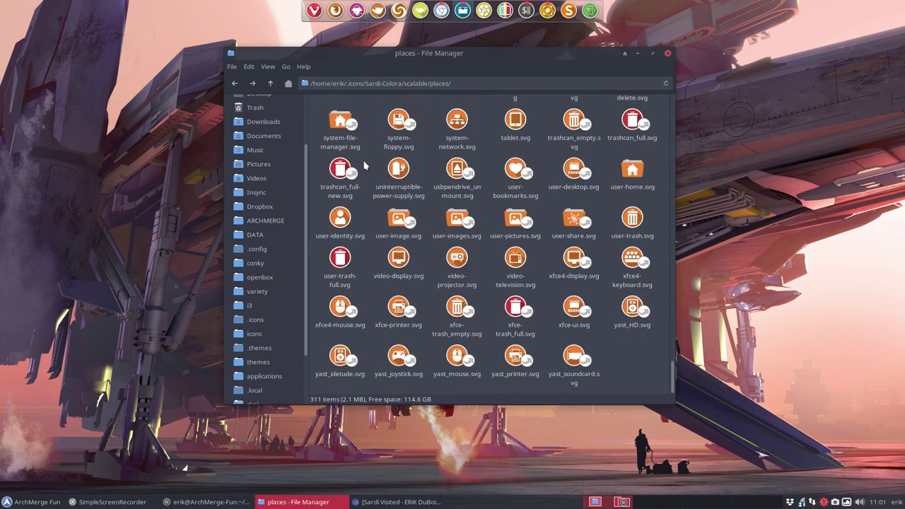
{"action": "left_click", "coordinate": [270, 84]}
{"action": "left_click", "coordinate": [271, 83]}
{"action": "left_click", "coordinate": [270, 84]}
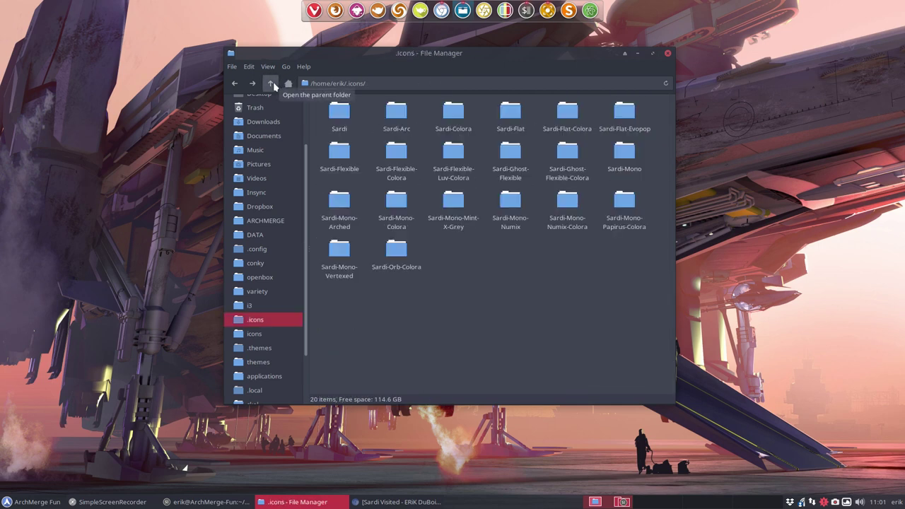
Highlight the main theme folders one by one: Sardi, Sardi-Flat, Sardi-Flexible, Sardi-Ghost-Flexible, Sardi-Mono and Sardi-Orb-Colora
{"action": "left_click", "coordinate": [343, 117]}
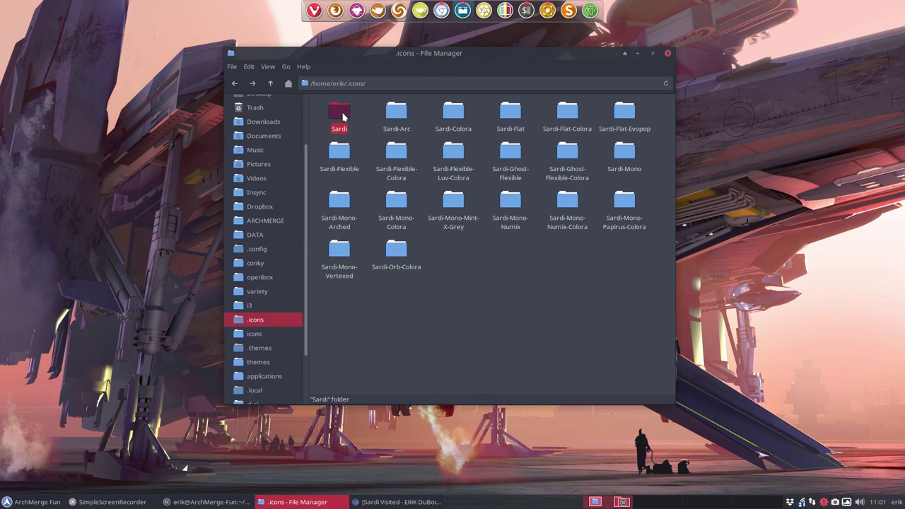
{"action": "left_click", "coordinate": [466, 261]}
{"action": "left_click", "coordinate": [345, 120]}
{"action": "left_click", "coordinate": [500, 113]}
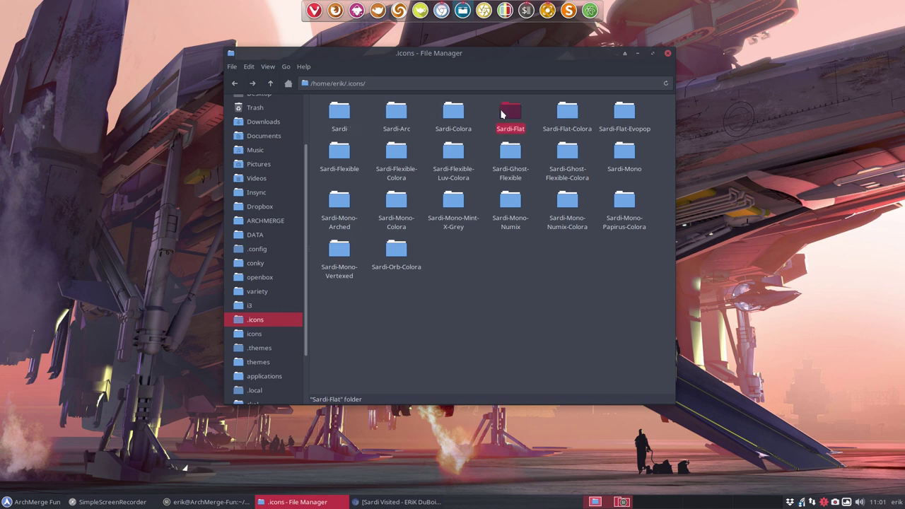
{"action": "left_click", "coordinate": [340, 156]}
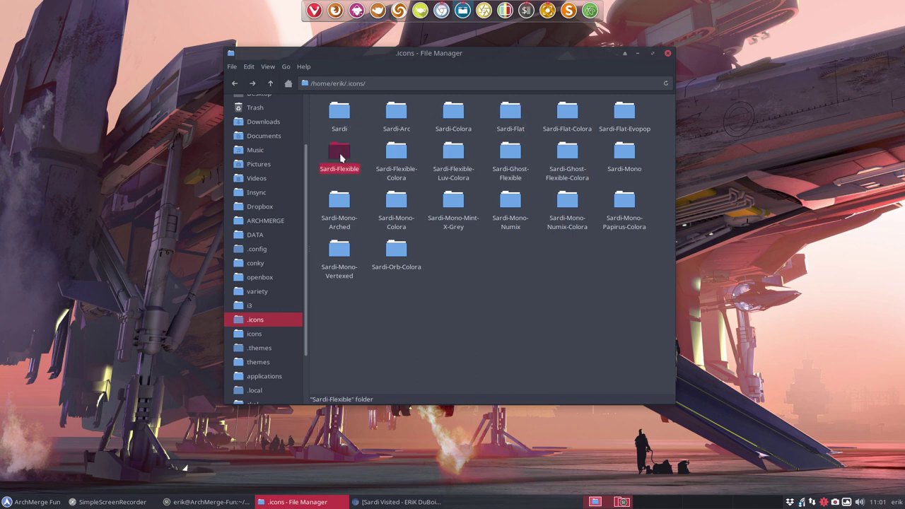
{"action": "left_click", "coordinate": [515, 155]}
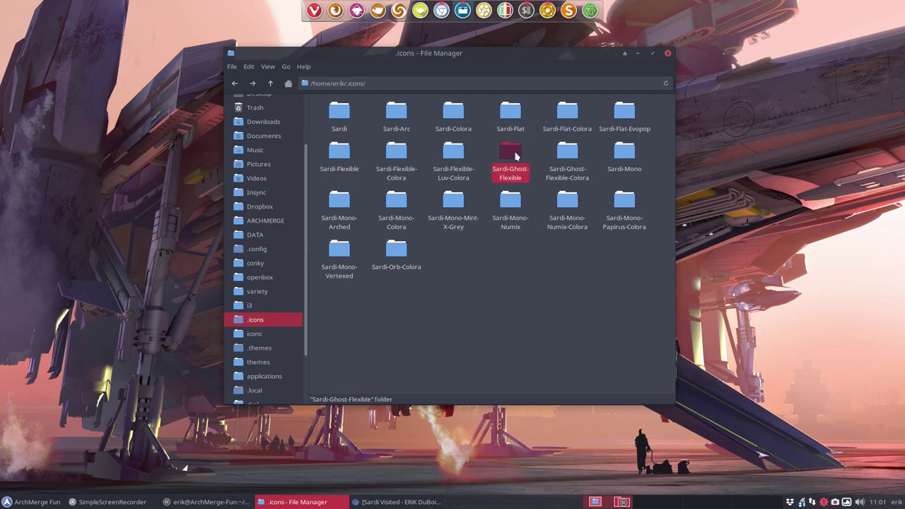
{"action": "left_click", "coordinate": [623, 151]}
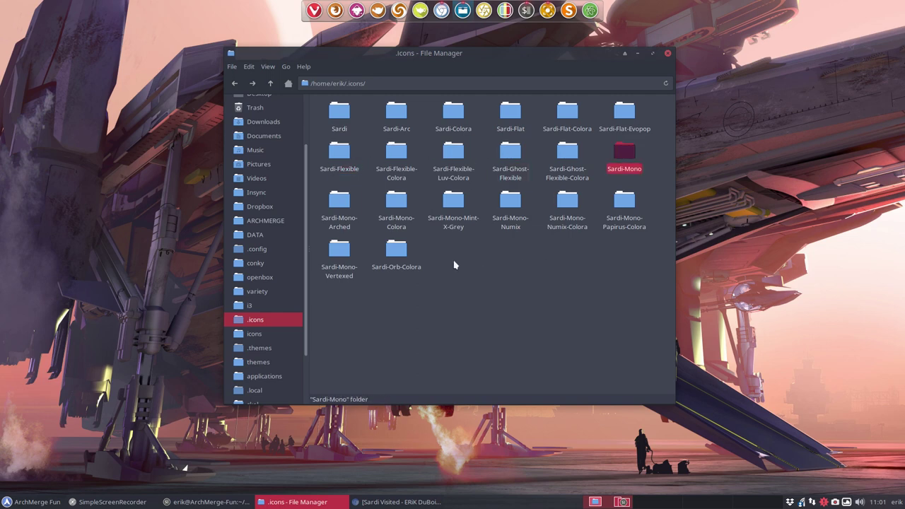
{"action": "left_click", "coordinate": [393, 254]}
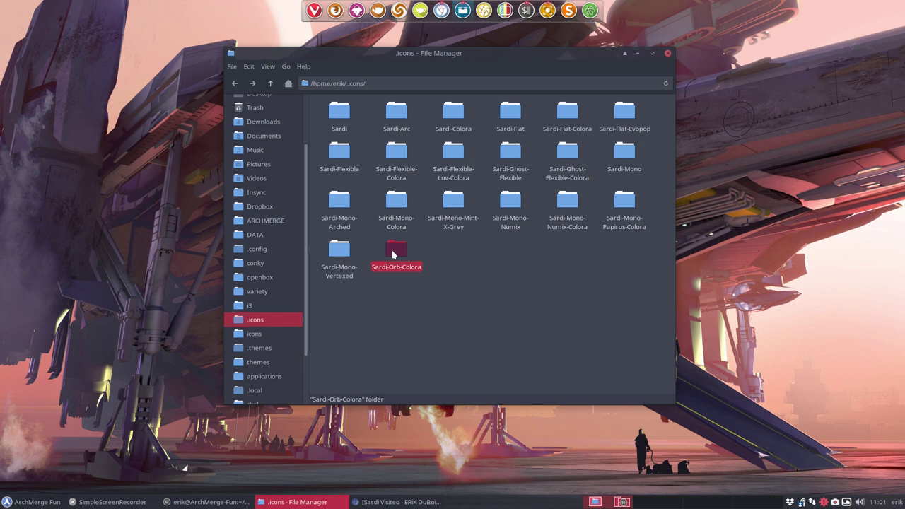
Open Sardi-Arc's index.theme file, highlight "Inherits=Sardi" on line 4, and close the editor
{"action": "left_click", "coordinate": [395, 113]}
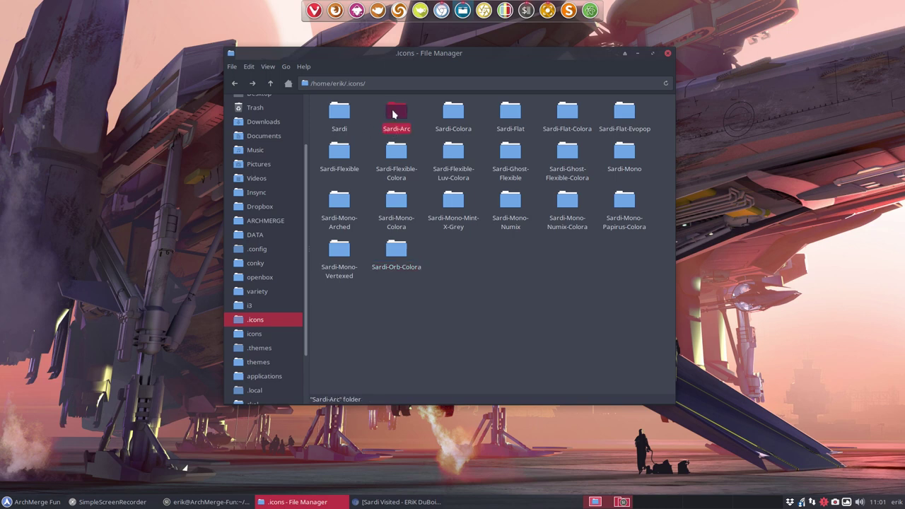
{"action": "double_click", "coordinate": [394, 113]}
{"action": "left_click", "coordinate": [513, 117]}
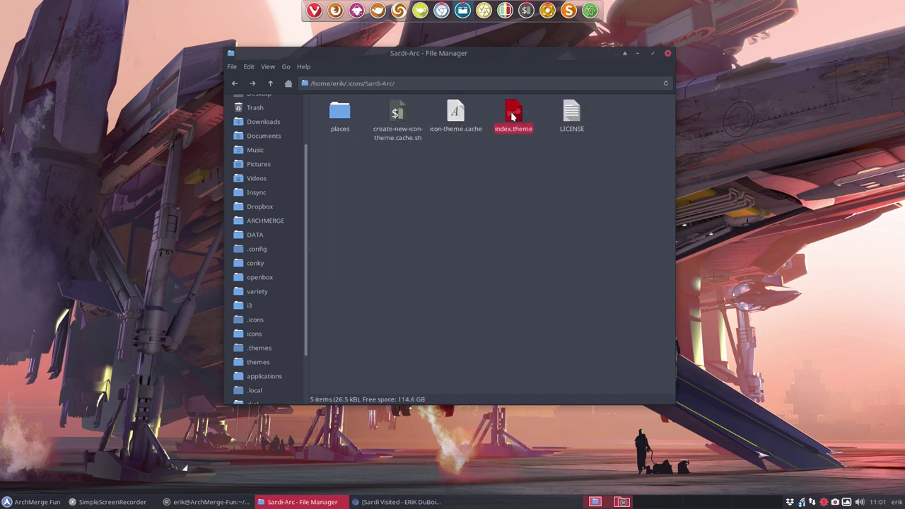
{"action": "double_click", "coordinate": [513, 117]}
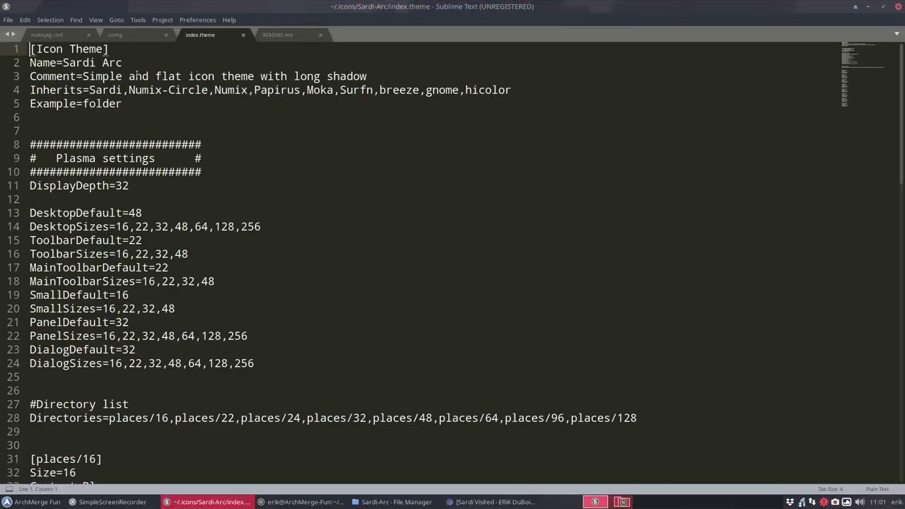
{"action": "left_click_drag", "start_coordinate": [32, 90], "coordinate": [124, 90]}
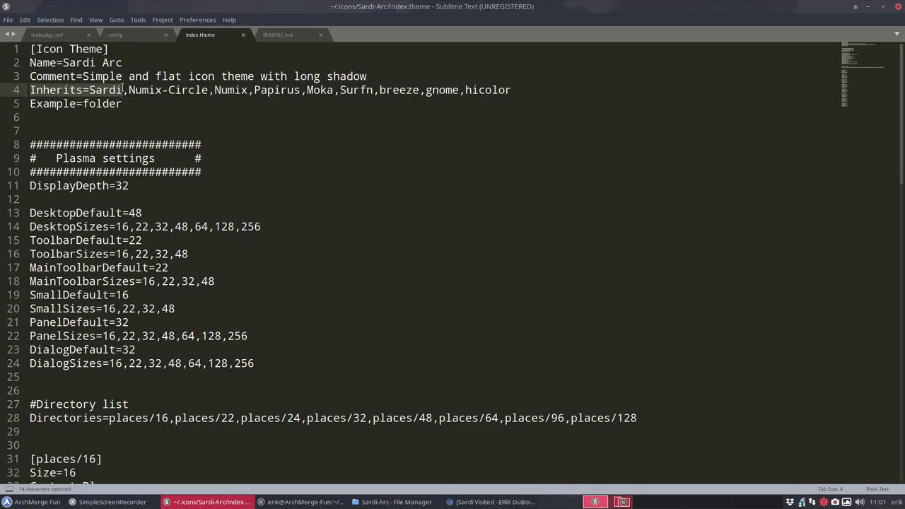
{"action": "left_click", "coordinate": [882, 7]}
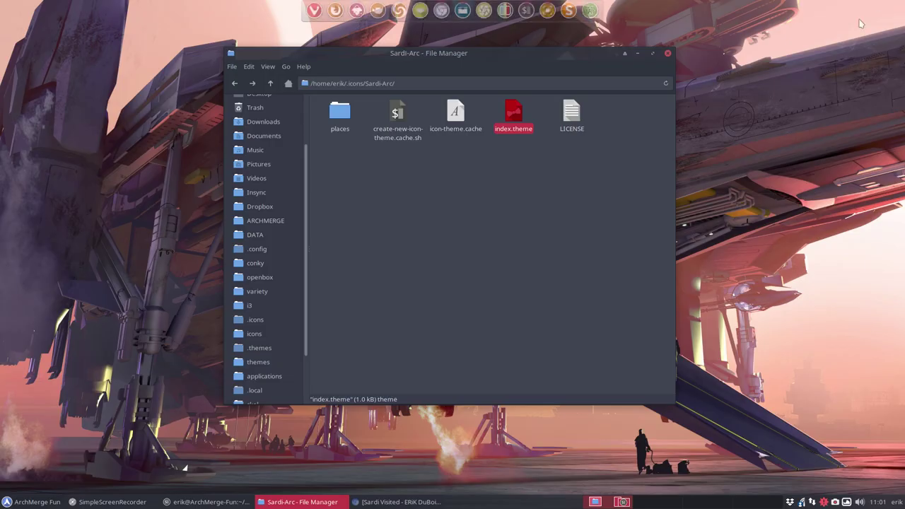
{"action": "left_click", "coordinate": [387, 161]}
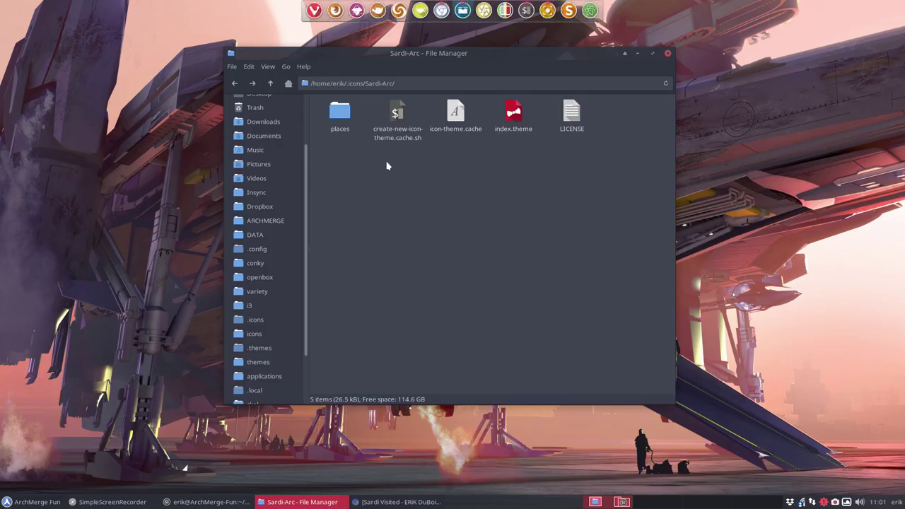
Inspect the size subfolders inside Sardi-Arc's places folder and return to the .icons folder
{"action": "left_click", "coordinate": [270, 84]}
{"action": "double_click", "coordinate": [395, 117]}
{"action": "left_click", "coordinate": [346, 118]}
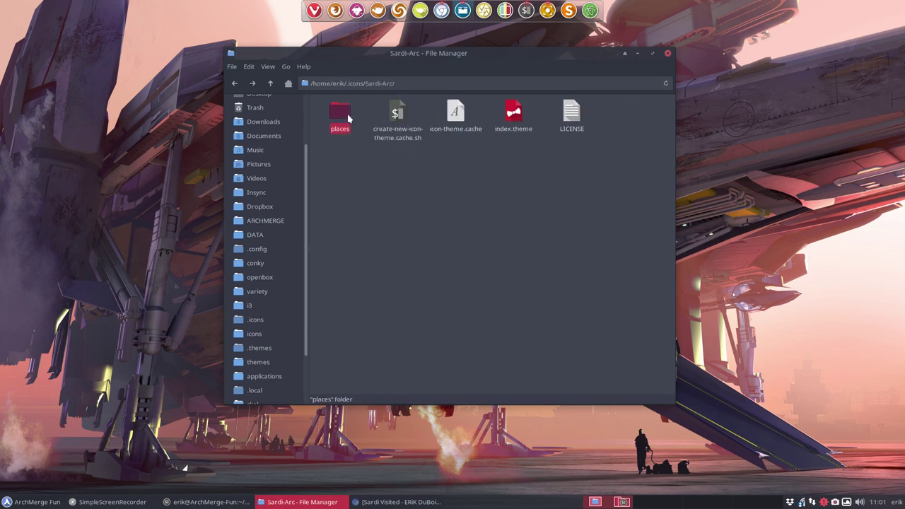
{"action": "double_click", "coordinate": [341, 114]}
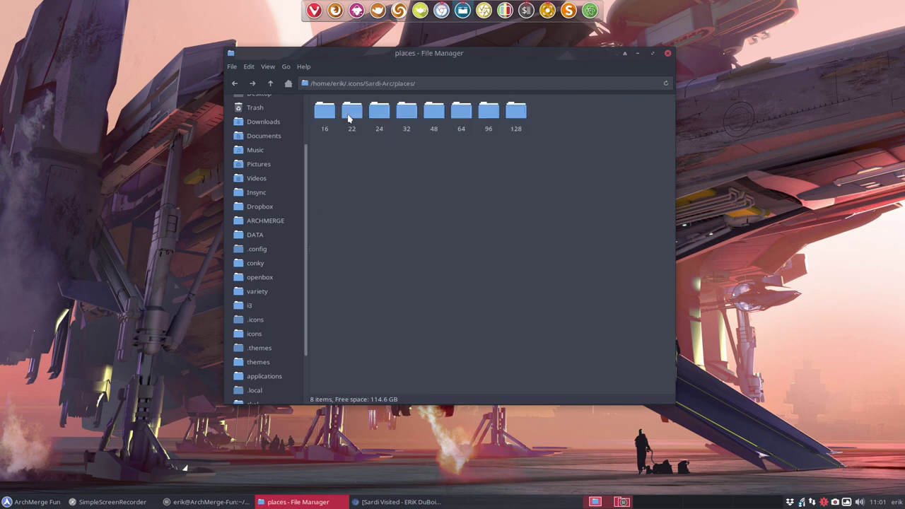
{"action": "left_click", "coordinate": [270, 83]}
{"action": "left_click", "coordinate": [270, 83]}
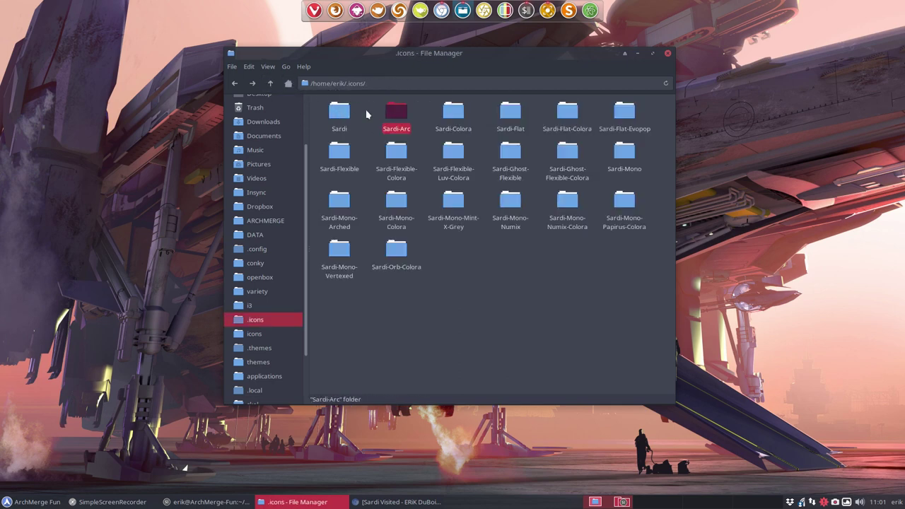
View the application icons in the base Sardi theme's scalable/apps folder and go back to .icons
{"action": "double_click", "coordinate": [339, 113]}
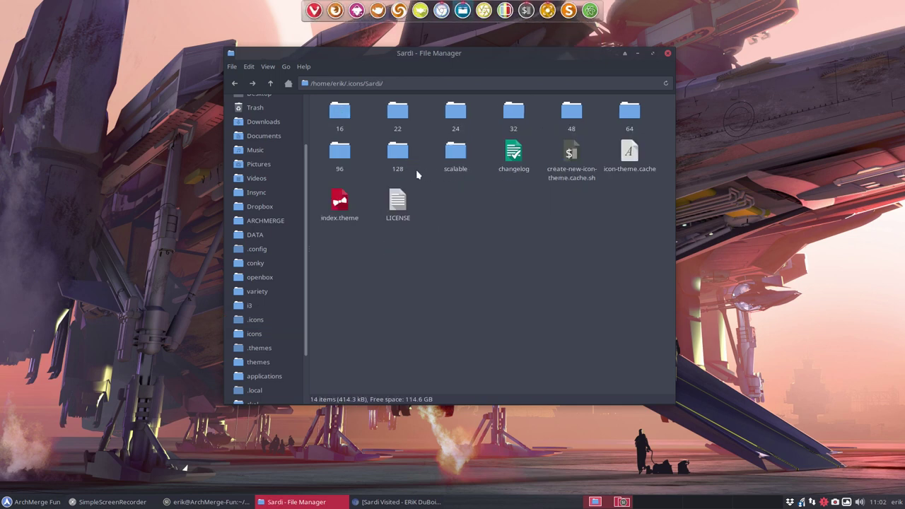
{"action": "double_click", "coordinate": [454, 152]}
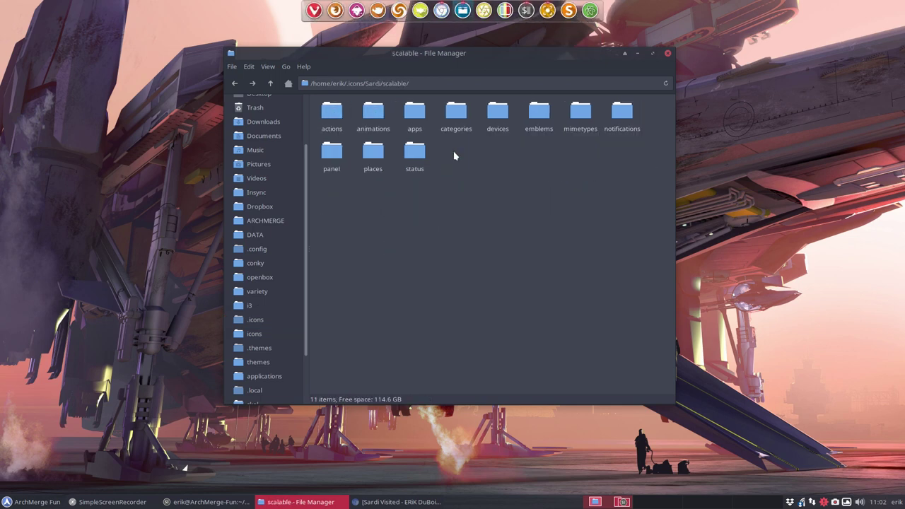
{"action": "double_click", "coordinate": [419, 115]}
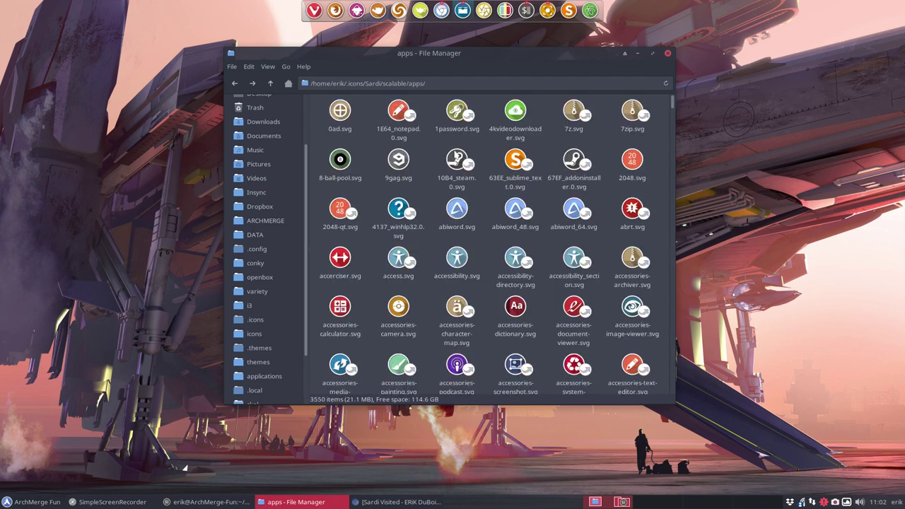
{"action": "left_click", "coordinate": [271, 84]}
{"action": "left_click", "coordinate": [271, 83]}
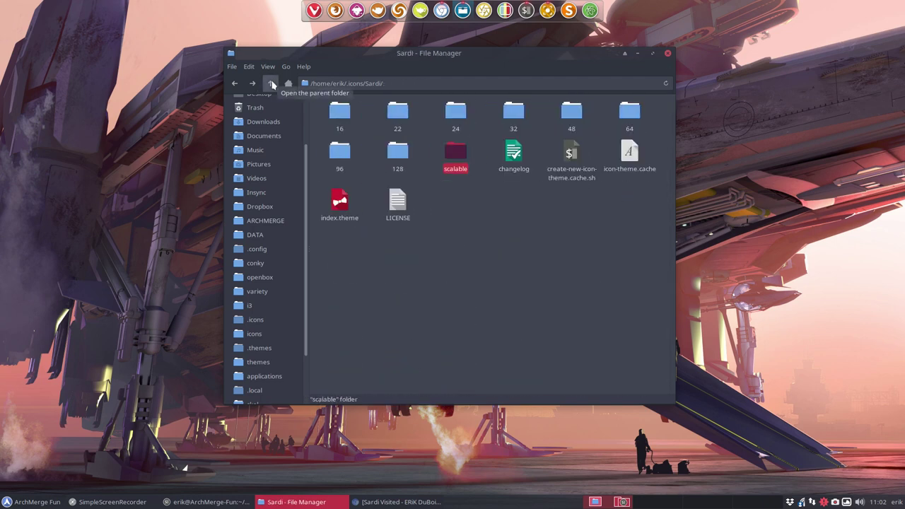
{"action": "left_click", "coordinate": [272, 84]}
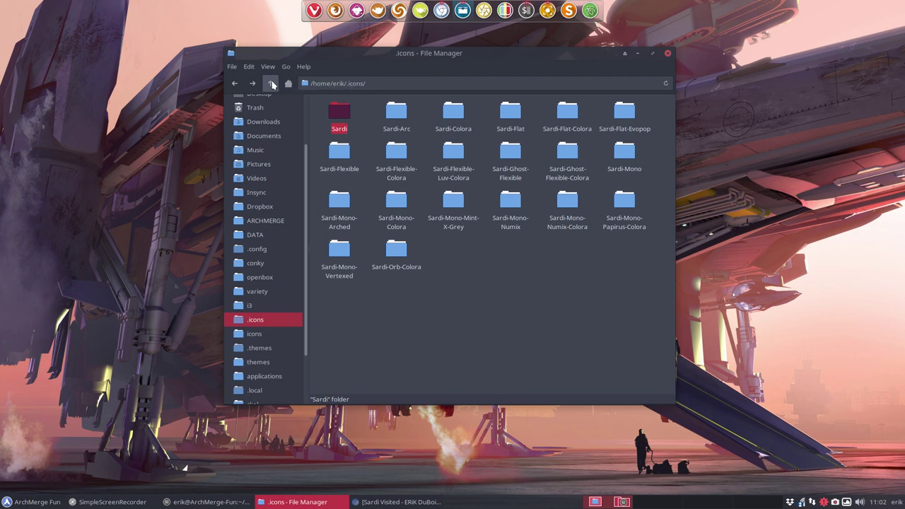
Recheck Sardi-Arc's places subfolders, return to .icons, and highlight the Sardi-Arc folder
{"action": "double_click", "coordinate": [387, 114]}
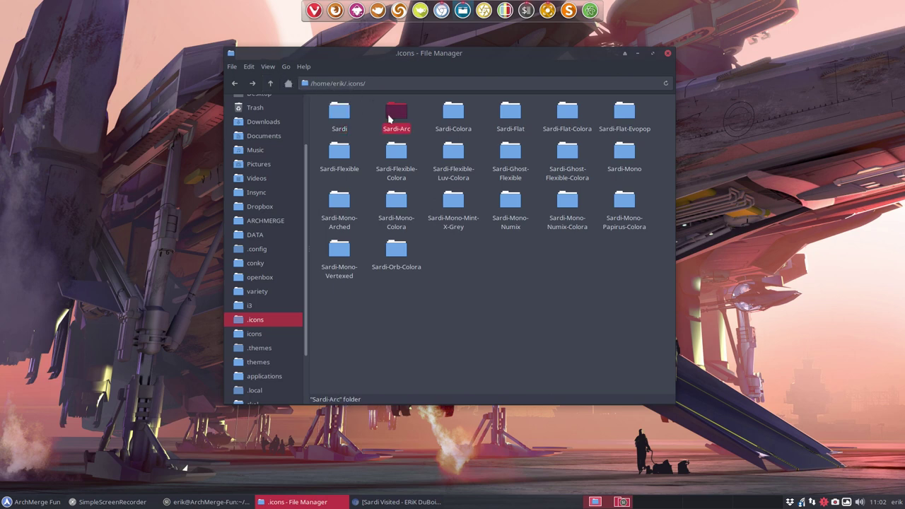
{"action": "left_click", "coordinate": [351, 115]}
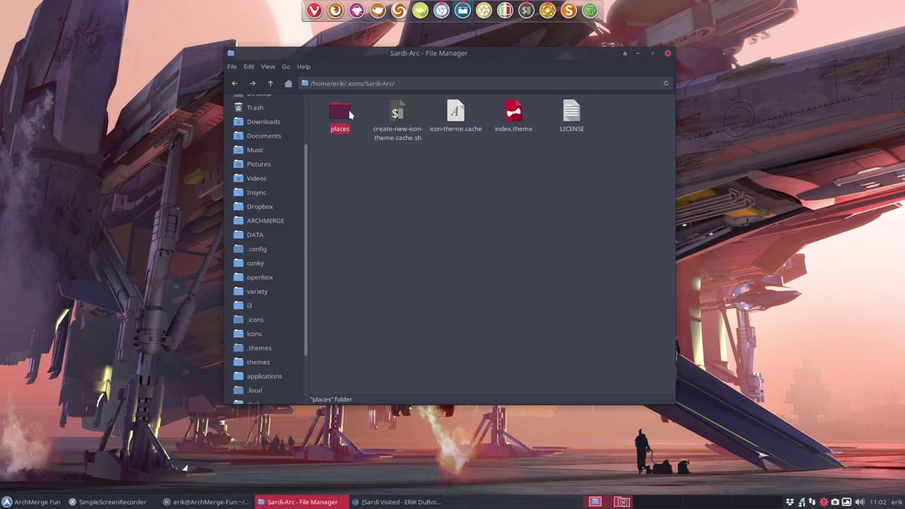
{"action": "double_click", "coordinate": [349, 114]}
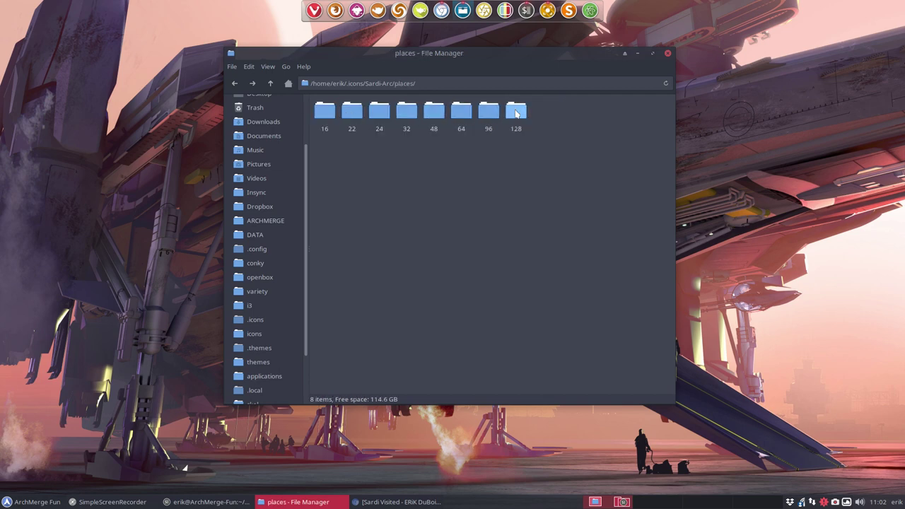
{"action": "left_click", "coordinate": [271, 84]}
{"action": "left_click", "coordinate": [271, 85]}
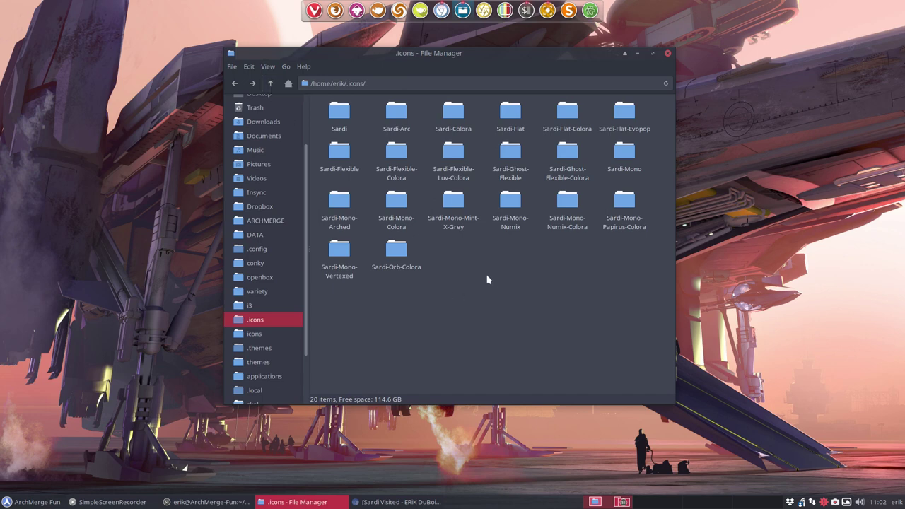
{"action": "left_click", "coordinate": [399, 117]}
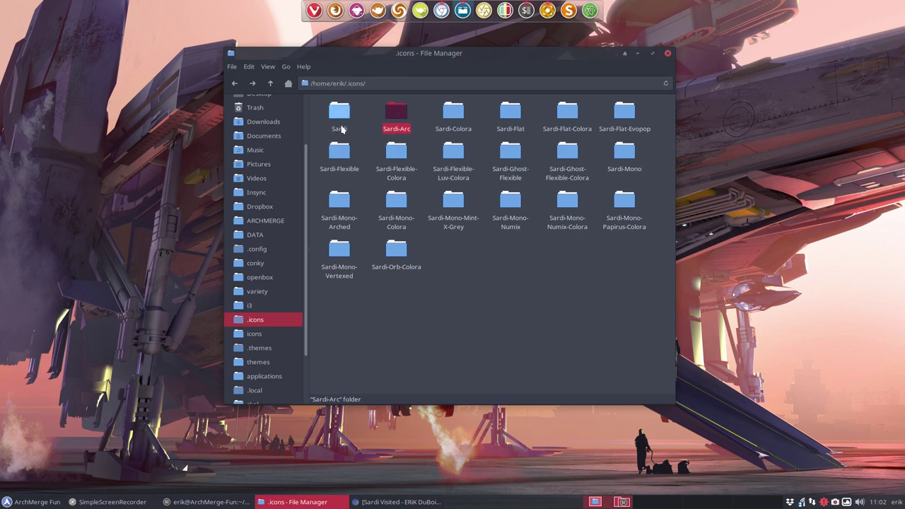
Revisit the icons in Sardi-Colora's scalable/places folder and go back up to .icons
{"action": "left_click", "coordinate": [450, 112]}
{"action": "double_click", "coordinate": [451, 112]}
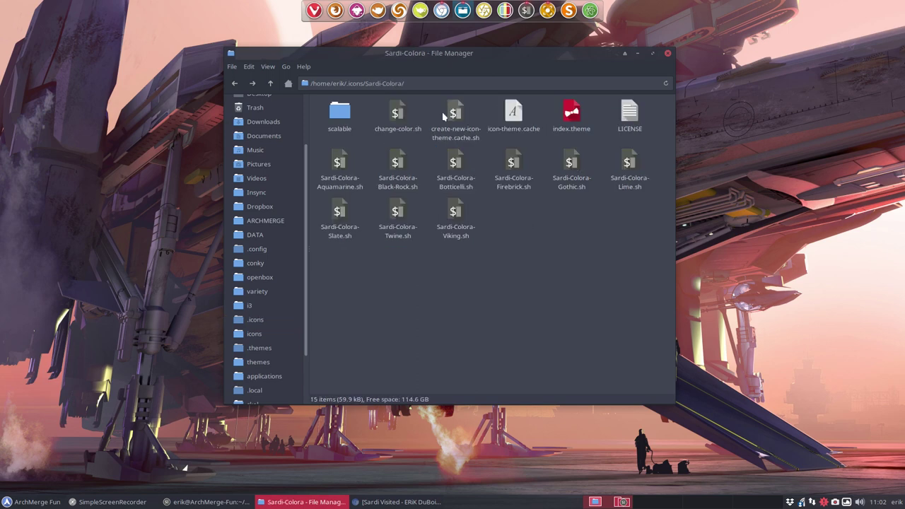
{"action": "double_click", "coordinate": [341, 111]}
{"action": "double_click", "coordinate": [329, 115]}
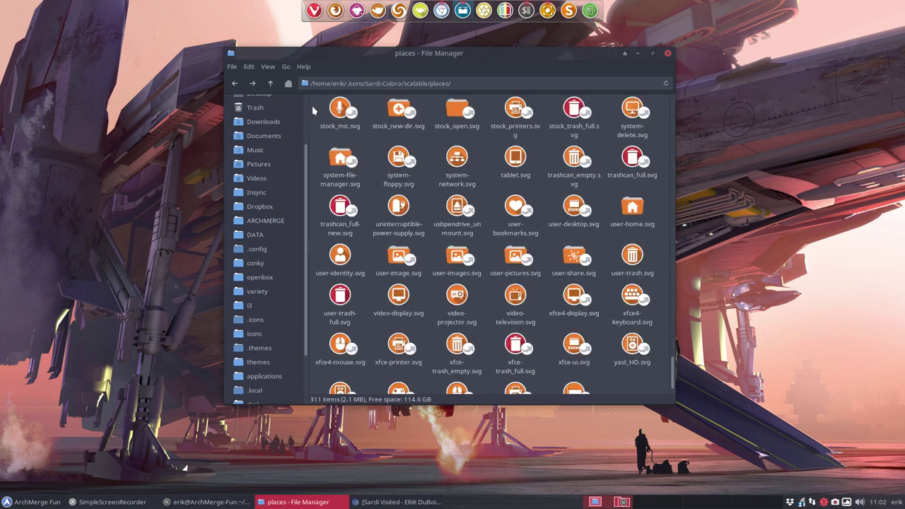
{"action": "left_click", "coordinate": [270, 84]}
{"action": "left_click", "coordinate": [270, 84]}
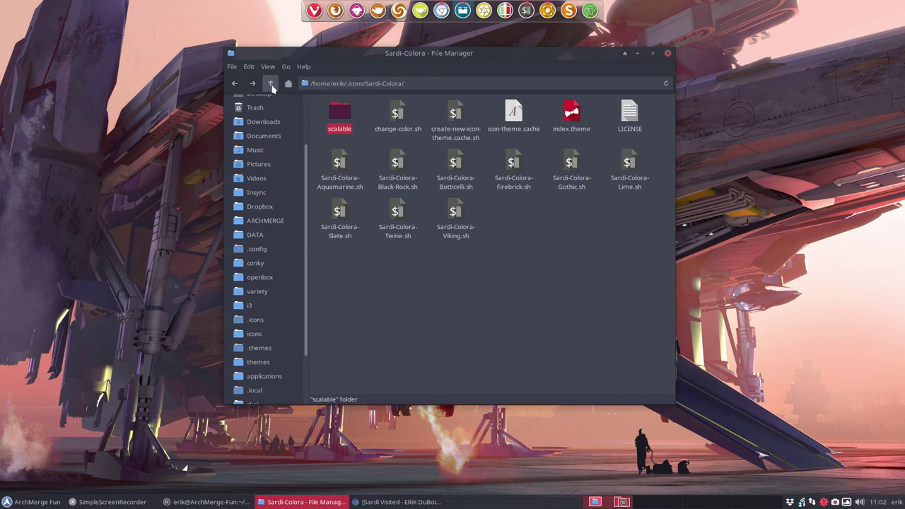
{"action": "left_click", "coordinate": [270, 83]}
Highlight the base Sardi folder, open the Sardi-Colora folder, and select the Sardi-Colora-Botticelli.sh script
{"action": "left_click", "coordinate": [341, 117]}
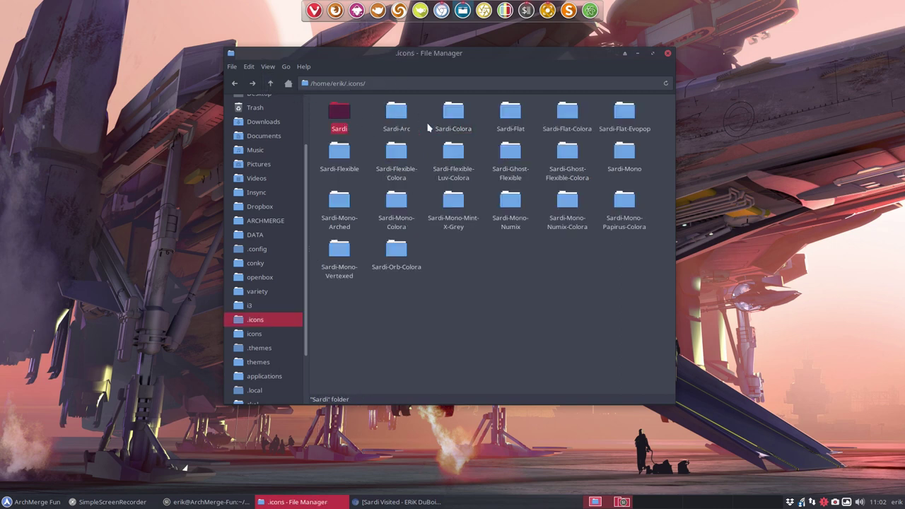
{"action": "double_click", "coordinate": [458, 119]}
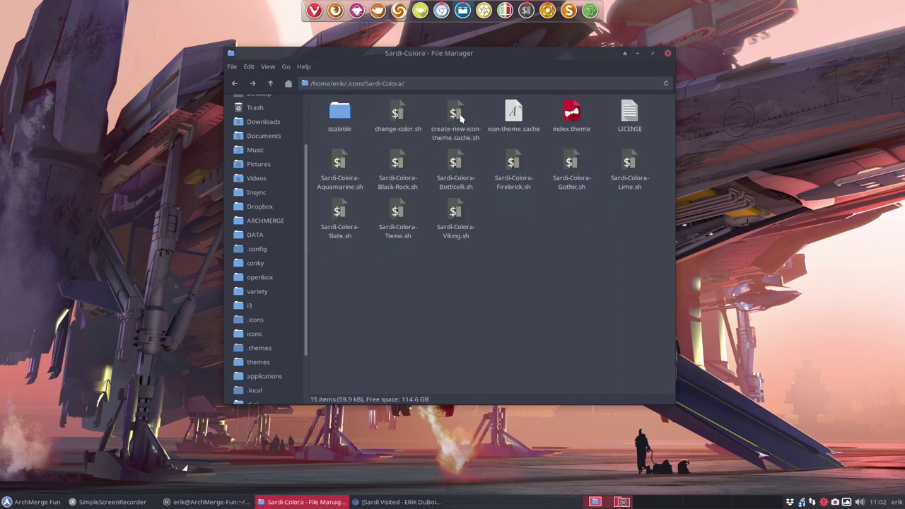
{"action": "left_click", "coordinate": [458, 185]}
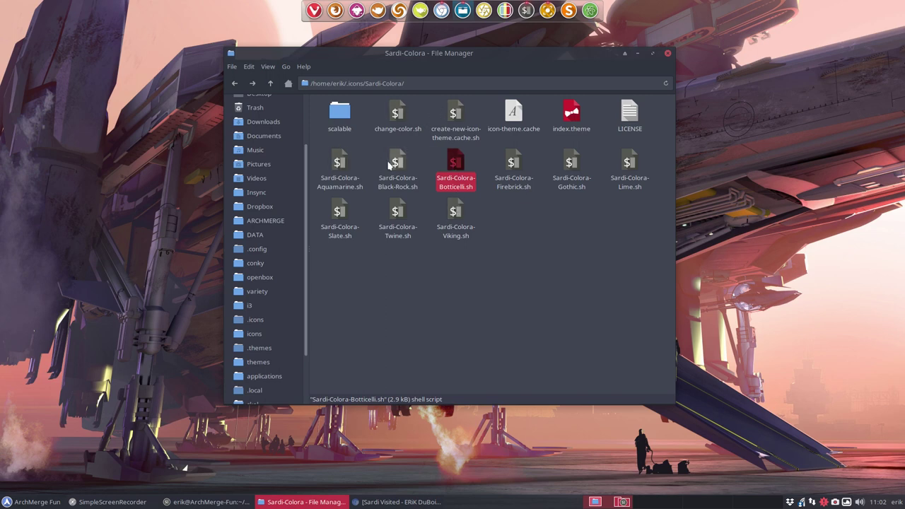
View the Sardi-Colora-Viking.sh script in Atom in a maximized window and close the editor
{"action": "left_click", "coordinate": [455, 216]}
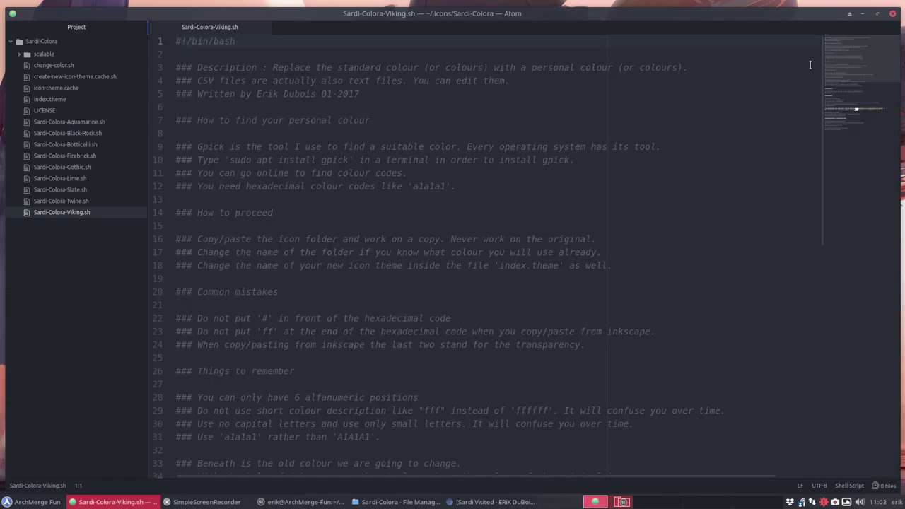
{"action": "left_click", "coordinate": [876, 14]}
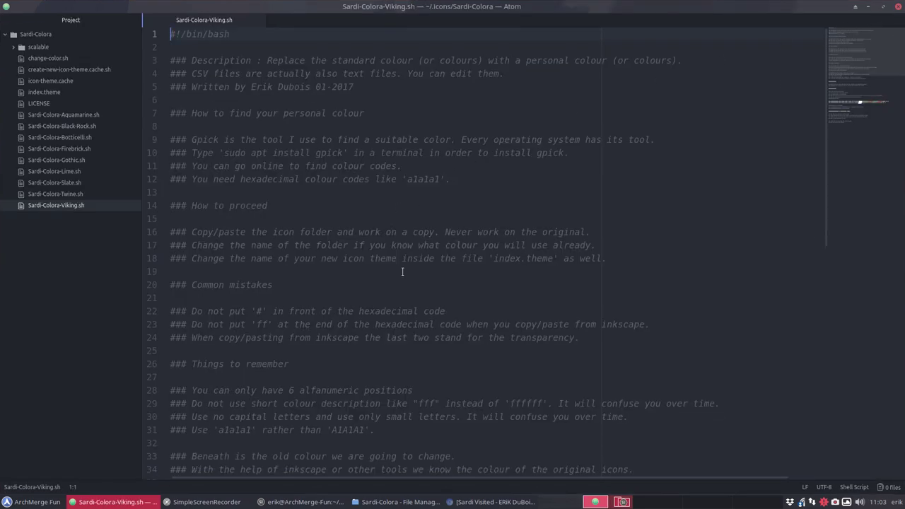
{"action": "scroll", "coordinate": [403, 279], "scroll_direction": "down", "scroll_amount": 10}
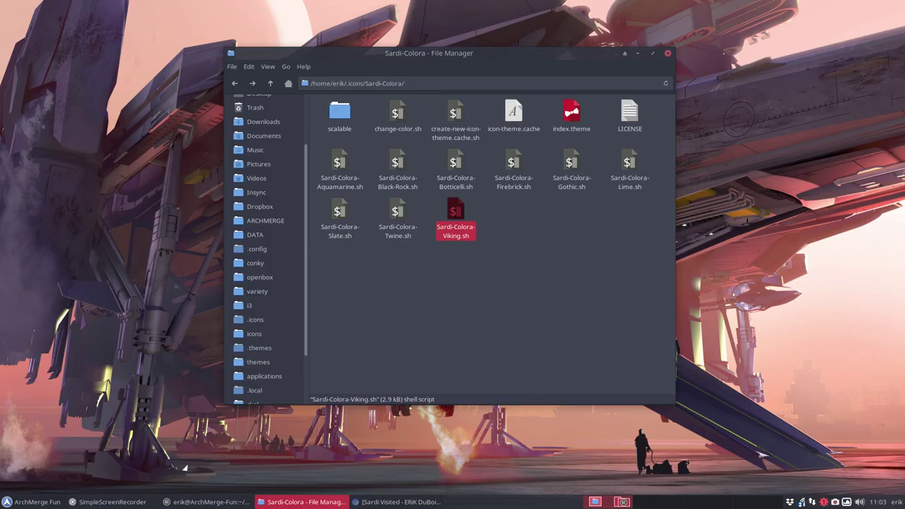
{"action": "left_click", "coordinate": [881, 7]}
Open Sardi-Colora-Viking.sh in Sublime Text 3 Dev, examine its colour variables and find commands, and close the editor
{"action": "right_click", "coordinate": [455, 212]}
{"action": "mouse_move", "coordinate": [498, 231]}
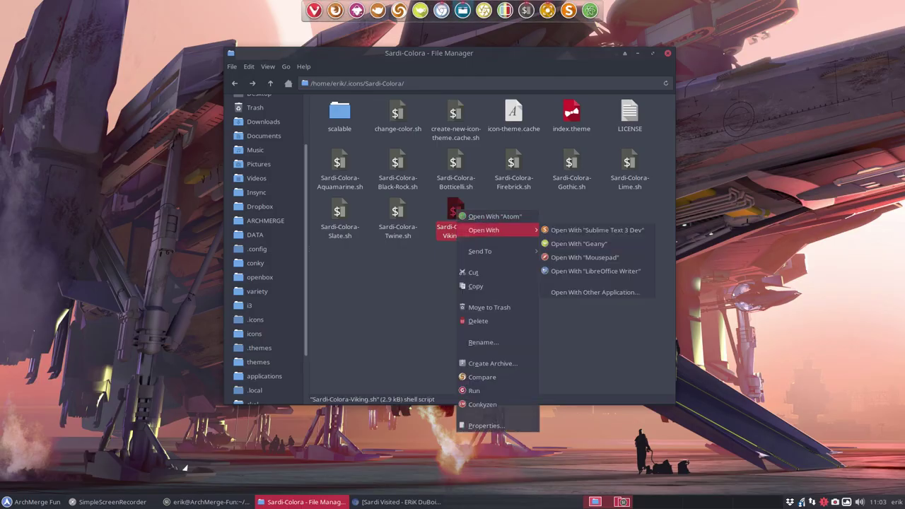
{"action": "left_click", "coordinate": [568, 229]}
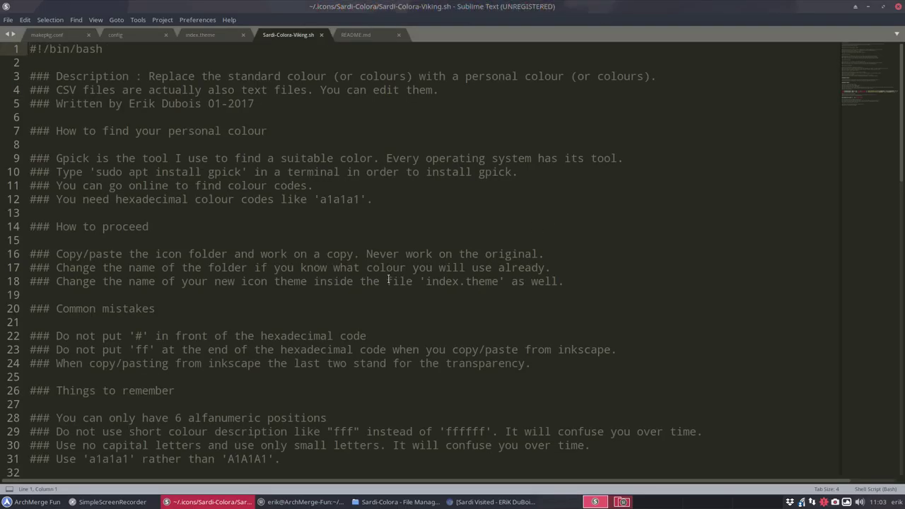
{"action": "scroll", "coordinate": [387, 276], "scroll_direction": "down", "scroll_amount": 20}
{"action": "scroll", "coordinate": [388, 276], "scroll_direction": "up", "scroll_amount": 7}
{"action": "scroll", "coordinate": [387, 276], "scroll_direction": "up", "scroll_amount": 3}
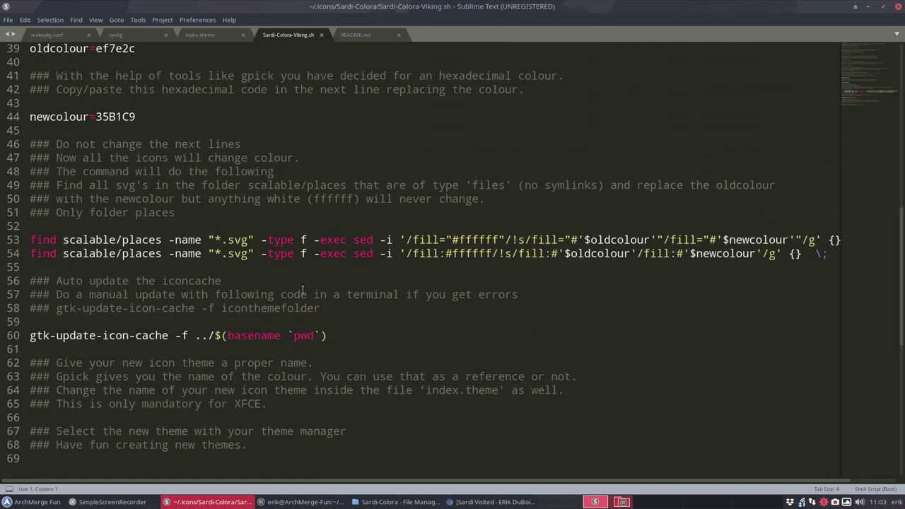
{"action": "scroll", "coordinate": [303, 340], "scroll_direction": "up", "scroll_amount": 4}
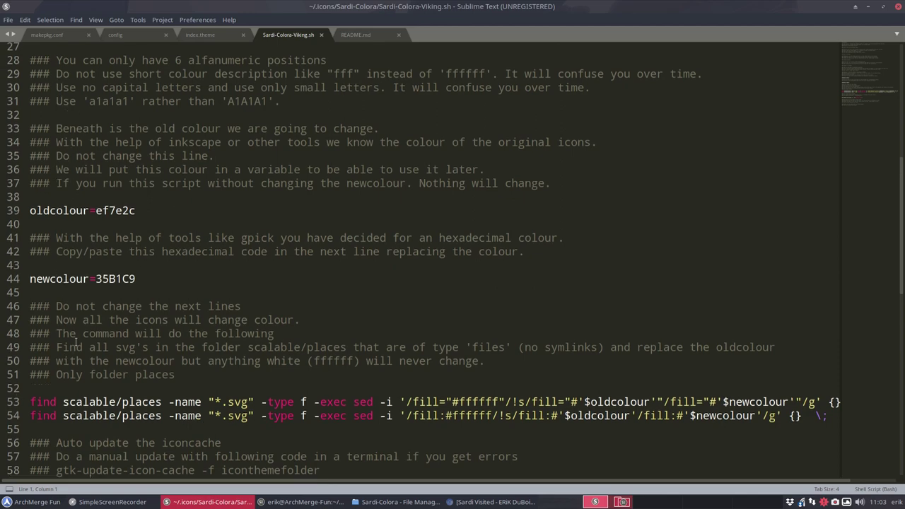
{"action": "scroll", "coordinate": [91, 240], "scroll_direction": "down", "scroll_amount": 7}
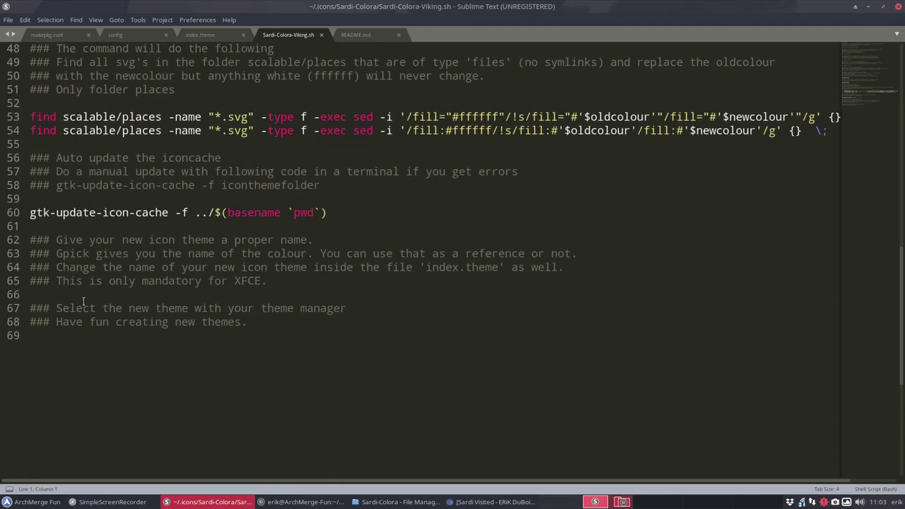
{"action": "left_click", "coordinate": [899, 7]}
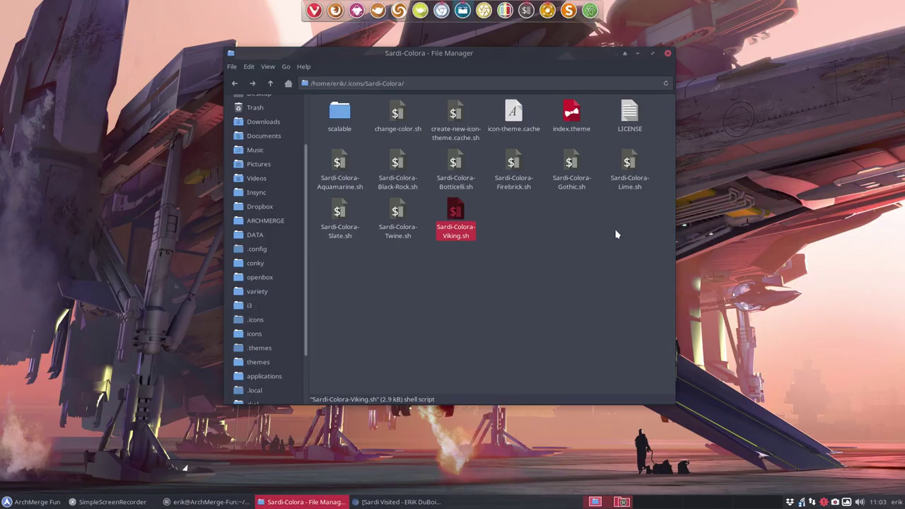
Highlight the Sardi-Colora color scripts one after another, and mark the Sardi-Colora folder name in the path
{"action": "left_click", "coordinate": [466, 270]}
{"action": "left_click", "coordinate": [454, 212]}
{"action": "left_click", "coordinate": [335, 165]}
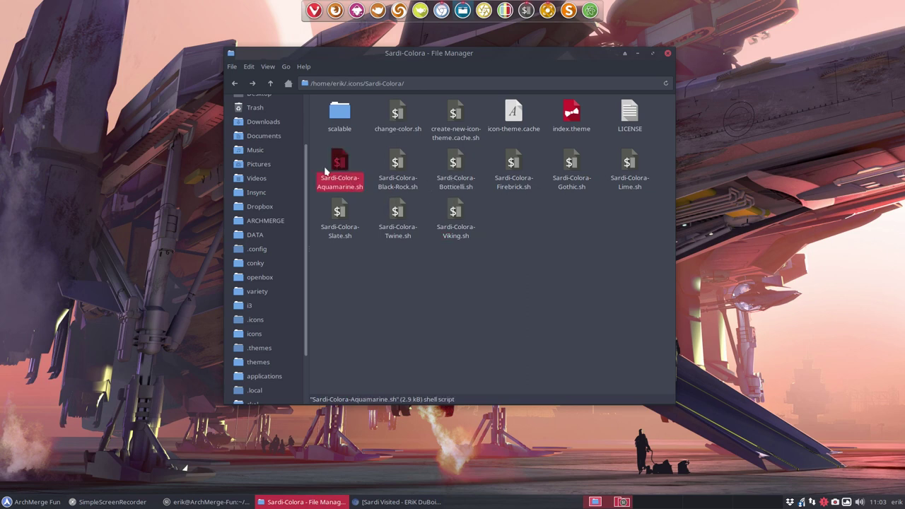
{"action": "left_click", "coordinate": [397, 166]}
{"action": "left_click", "coordinate": [455, 166]}
{"action": "left_click", "coordinate": [513, 168]}
{"action": "left_click", "coordinate": [571, 177]}
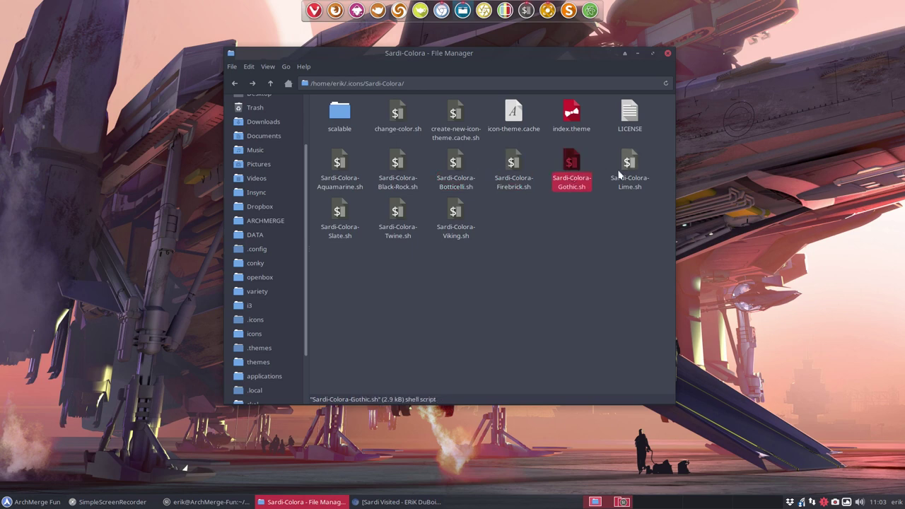
{"action": "left_click", "coordinate": [584, 196]}
{"action": "left_click", "coordinate": [456, 214]}
{"action": "left_click", "coordinate": [400, 227]}
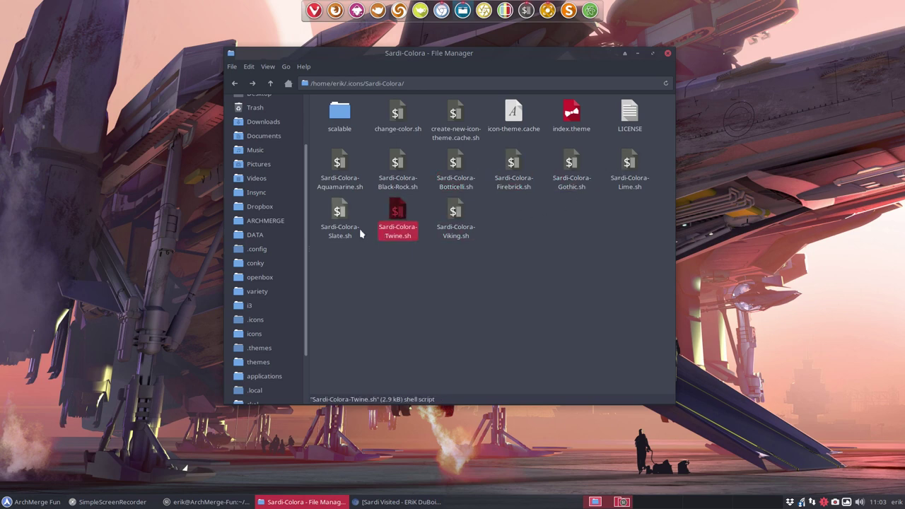
{"action": "left_click", "coordinate": [340, 224]}
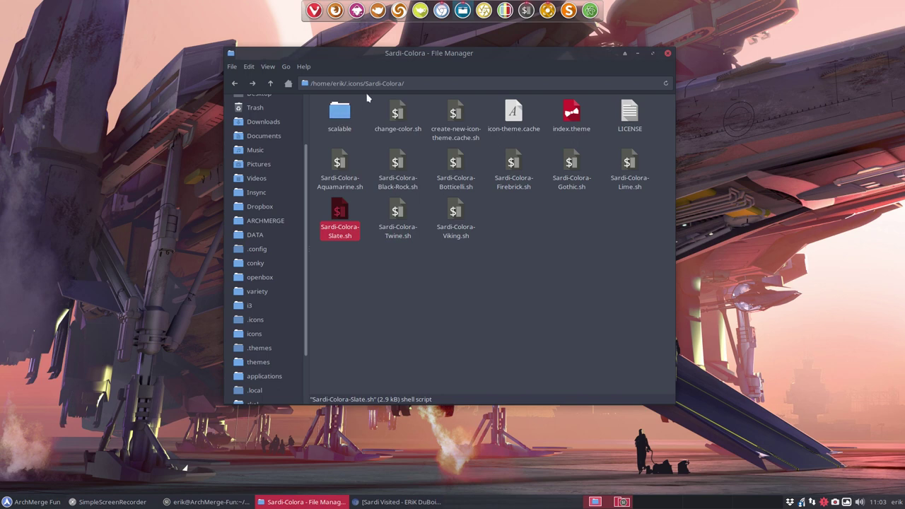
{"action": "left_click_drag", "start_coordinate": [364, 83], "coordinate": [404, 83]}
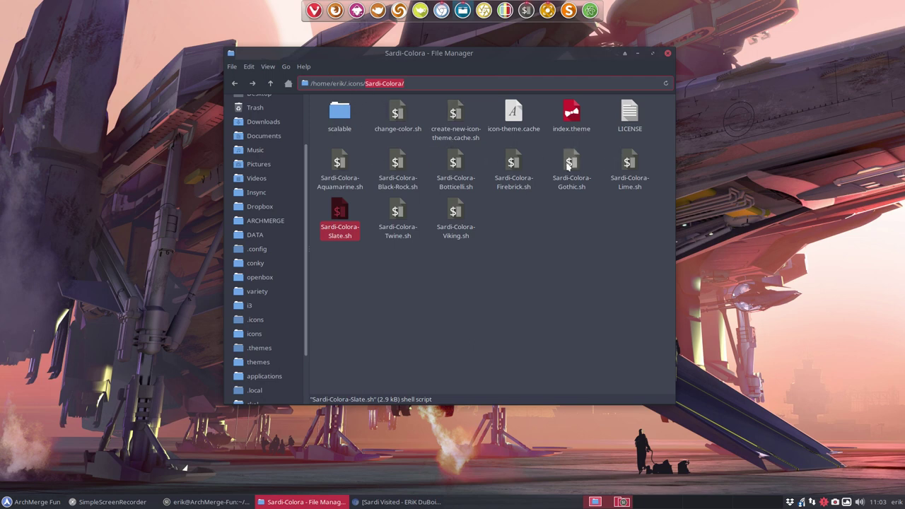
{"action": "left_click", "coordinate": [342, 187]}
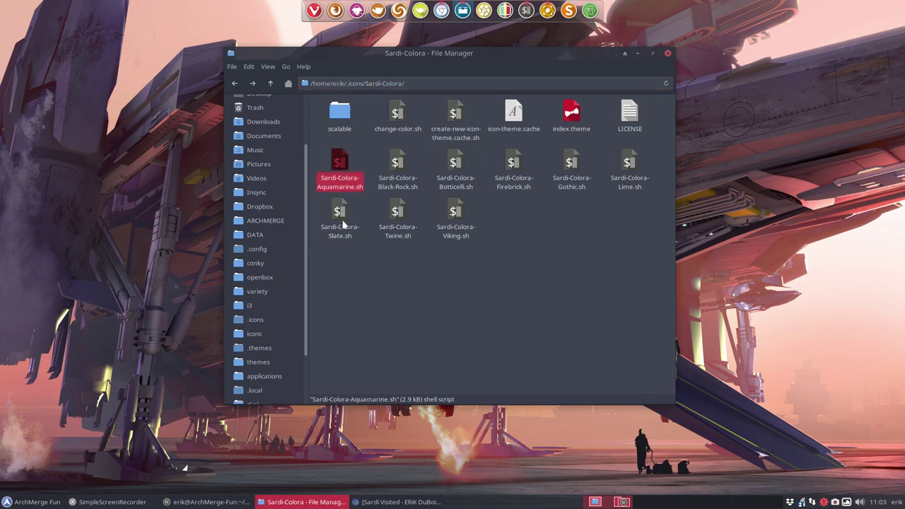
Go up to the .icons folder and duplicate the Sardi-Colora folder there
{"action": "left_click", "coordinate": [271, 83]}
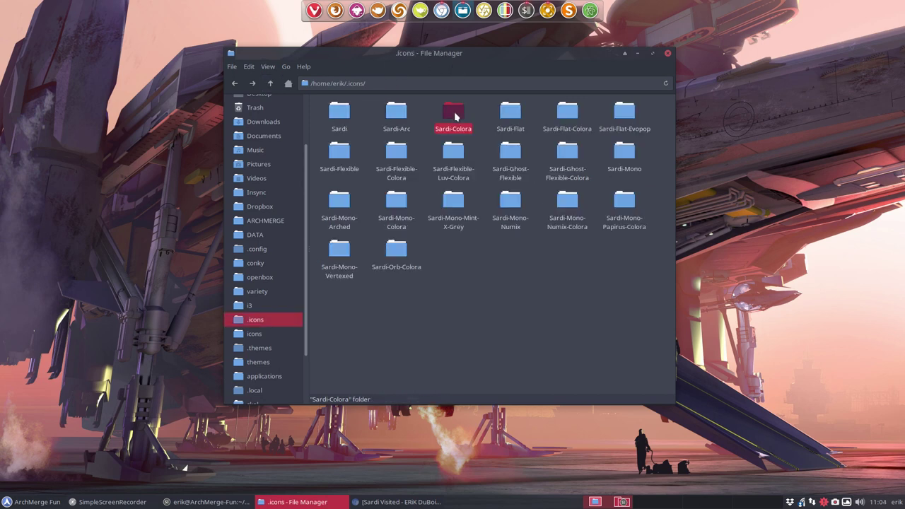
{"action": "key", "text": "ctrl+c"}
{"action": "key", "text": "ctrl+v"}
Rename the copied Sardi-Colora folder as Sardi-Colora-Aquamarine
{"action": "key", "text": "F2"}
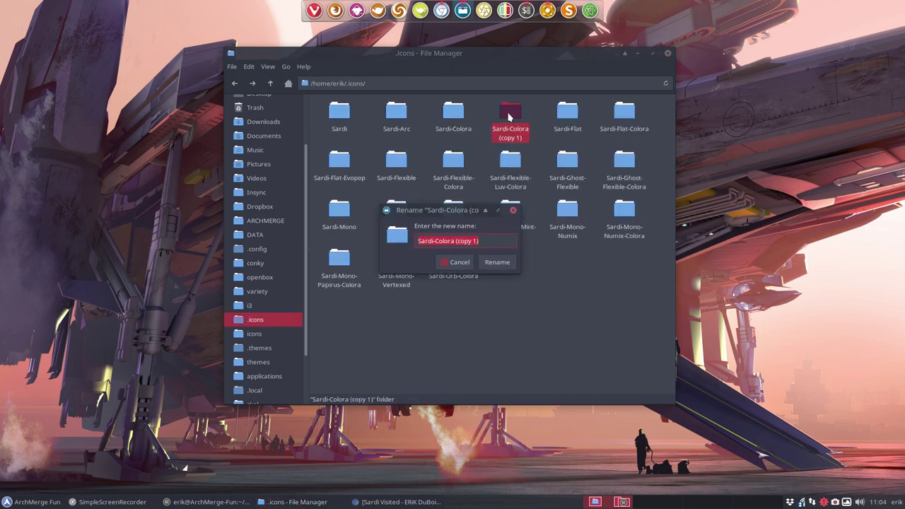
{"action": "key", "text": "End"}
{"action": "key", "text": "BackSpace"}
{"action": "key", "text": "BackSpace"}
{"action": "key", "text": "BackSpace"}
{"action": "key", "text": "BackSpace"}
{"action": "key", "text": "BackSpace"}
{"action": "key", "text": "BackSpace"}
{"action": "key", "text": "BackSpace"}
{"action": "key", "text": "BackSpace"}
{"action": "key", "text": "BackSpace"}
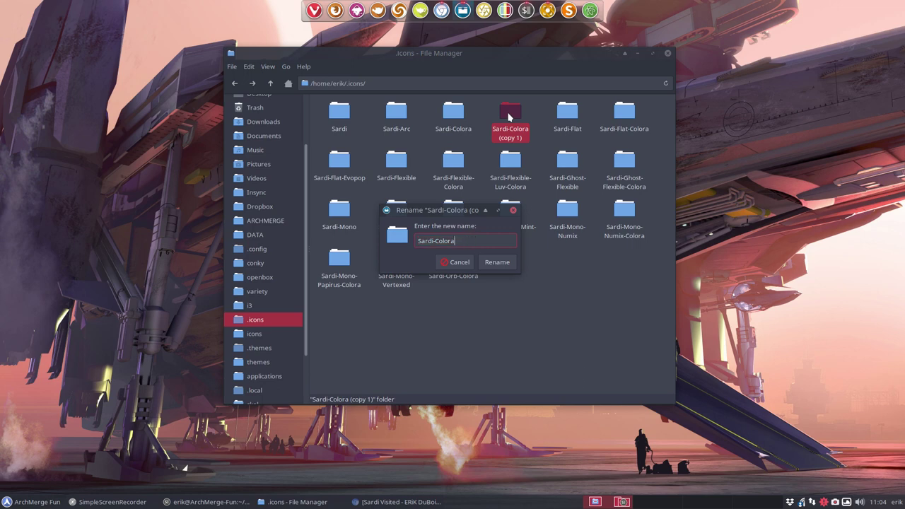
{"action": "type", "text": "-Aquamarine"}
{"action": "key", "text": "Return"}
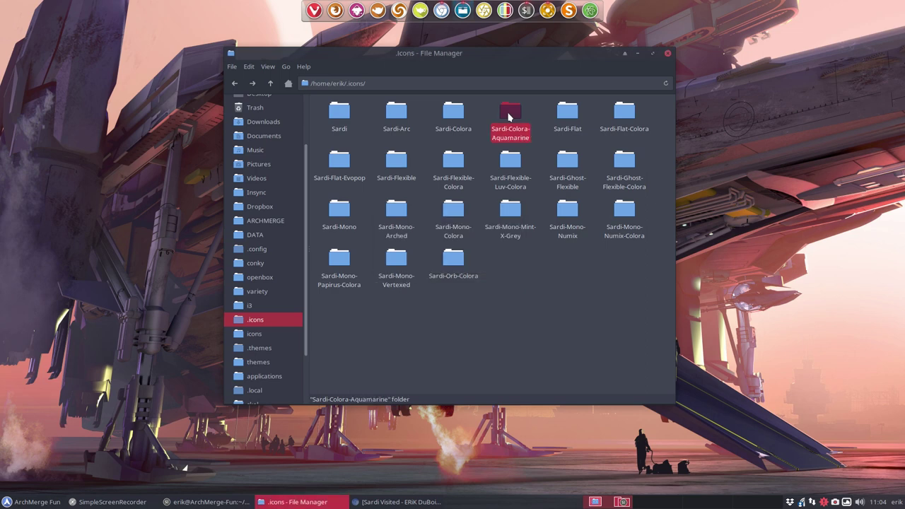
Open the Sardi-Colora-Aquamarine folder and highlight its Sardi-Colora-Aquamarine.sh script and the Aquamarine part of the path
{"action": "double_click", "coordinate": [508, 116]}
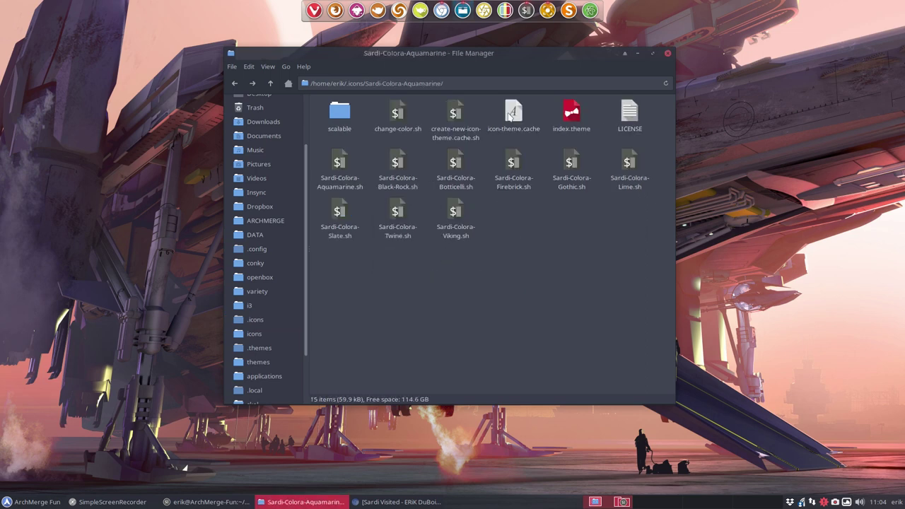
{"action": "left_click", "coordinate": [345, 166]}
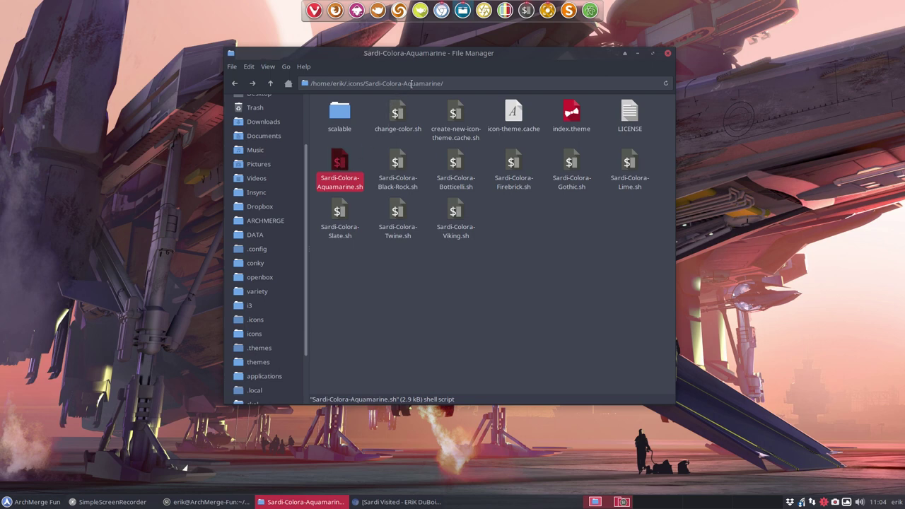
{"action": "left_click_drag", "start_coordinate": [441, 82], "coordinate": [403, 83]}
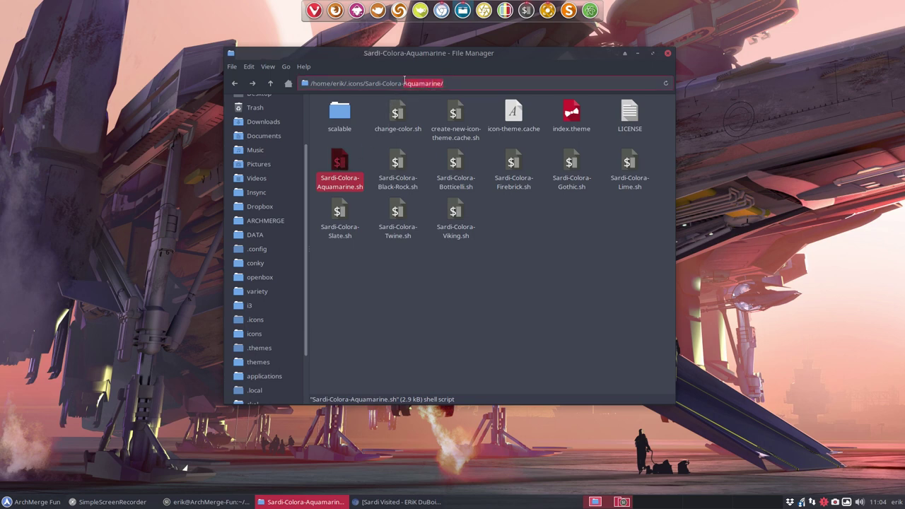
Set the theme name in the new folder's index.theme to "Sardi Colora Aquamarine", save the file, and close the editor
{"action": "double_click", "coordinate": [571, 116]}
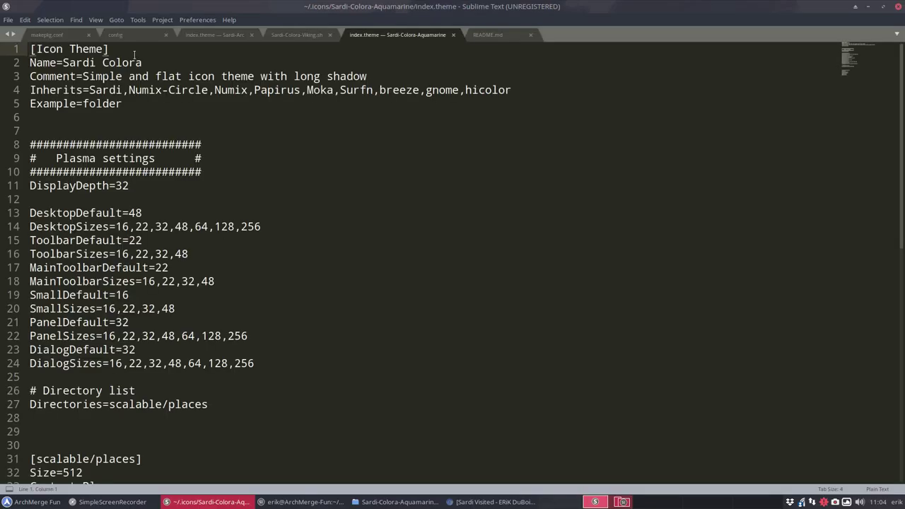
{"action": "left_click", "coordinate": [166, 64]}
{"action": "type", "text": "Aqsu"}
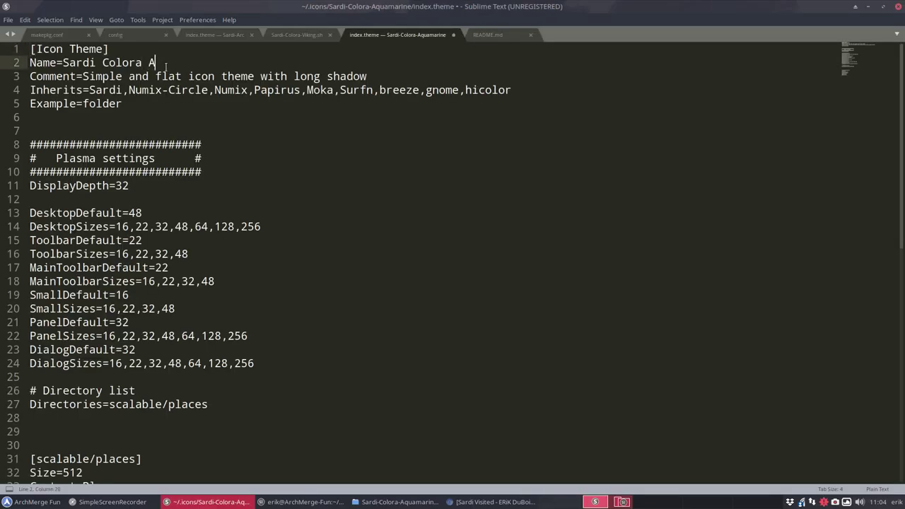
{"action": "key", "text": "BackSpace"}
{"action": "key", "text": "BackSpace"}
{"action": "type", "text": "uamarine"}
{"action": "key", "text": "ctrl+s"}
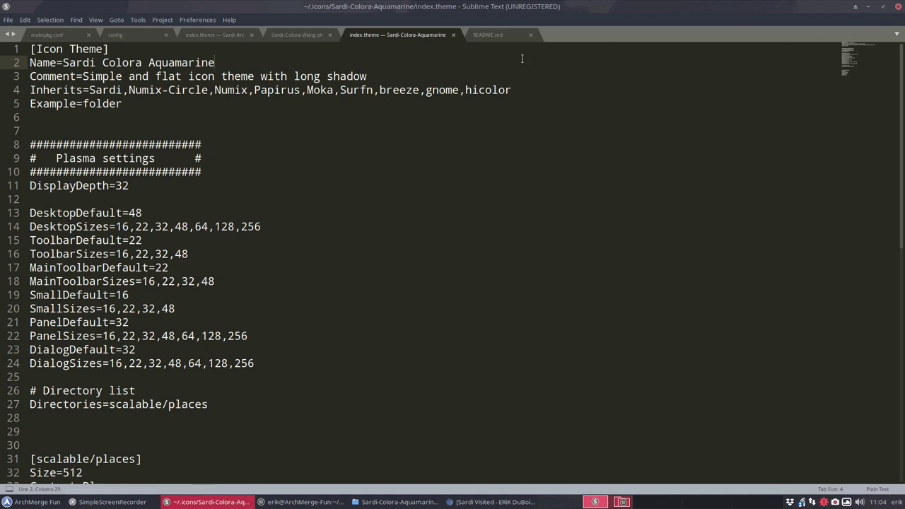
{"action": "left_click_drag", "start_coordinate": [63, 62], "coordinate": [215, 63]}
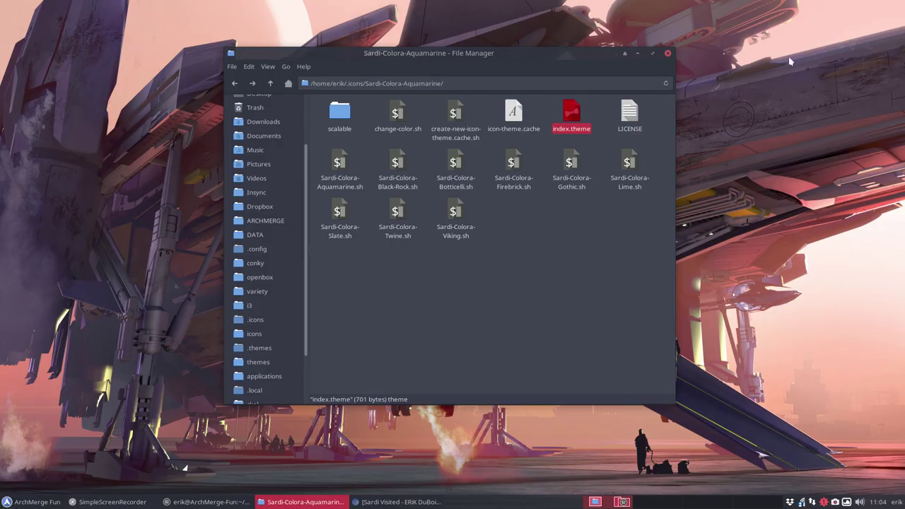
{"action": "left_click", "coordinate": [896, 6]}
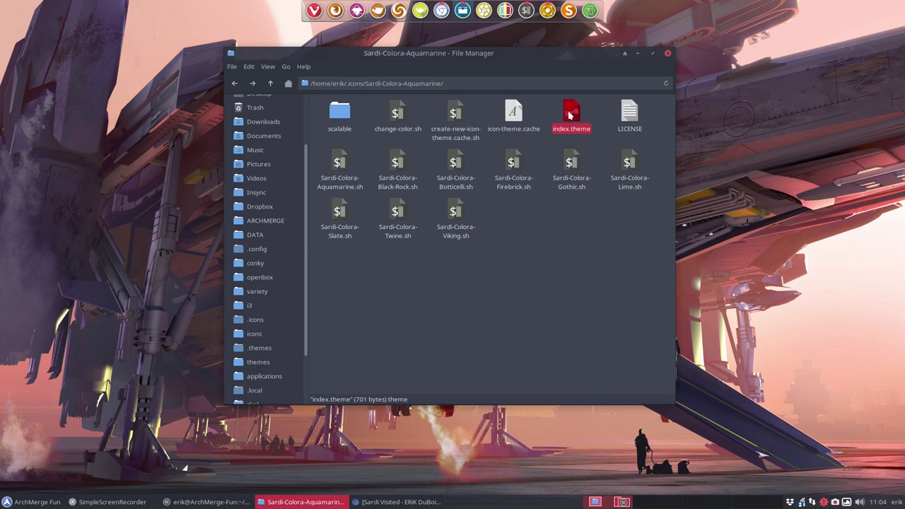
{"action": "left_click", "coordinate": [339, 163]}
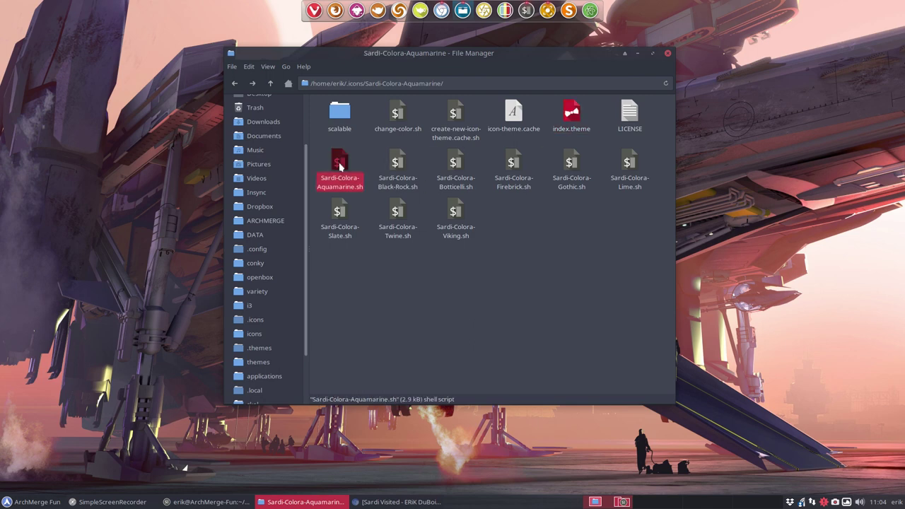
{"action": "double_click", "coordinate": [338, 162]}
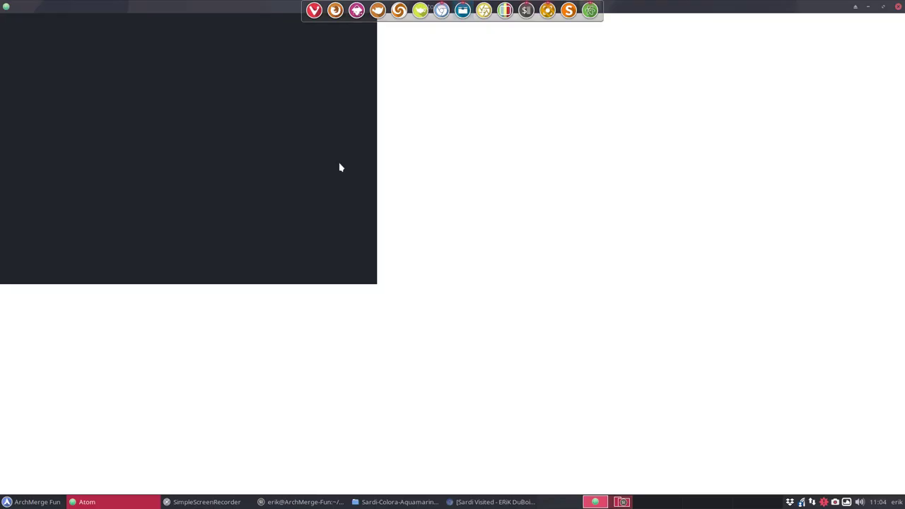
{"action": "key", "text": "ctrl+q"}
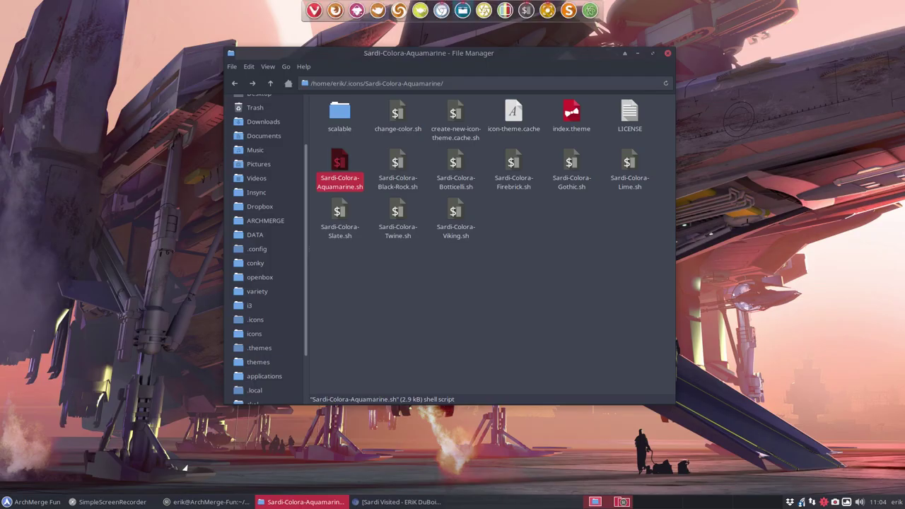
Open a terminal in the Sardi-Colora-Aquamarine folder, list its contents with ls -al, and highlight the color scripts
{"action": "right_click", "coordinate": [510, 243]}
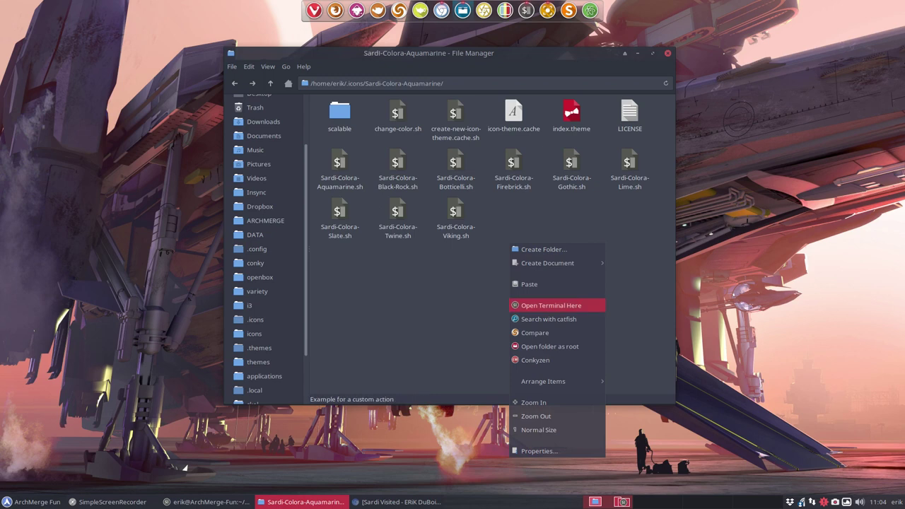
{"action": "left_click", "coordinate": [555, 306]}
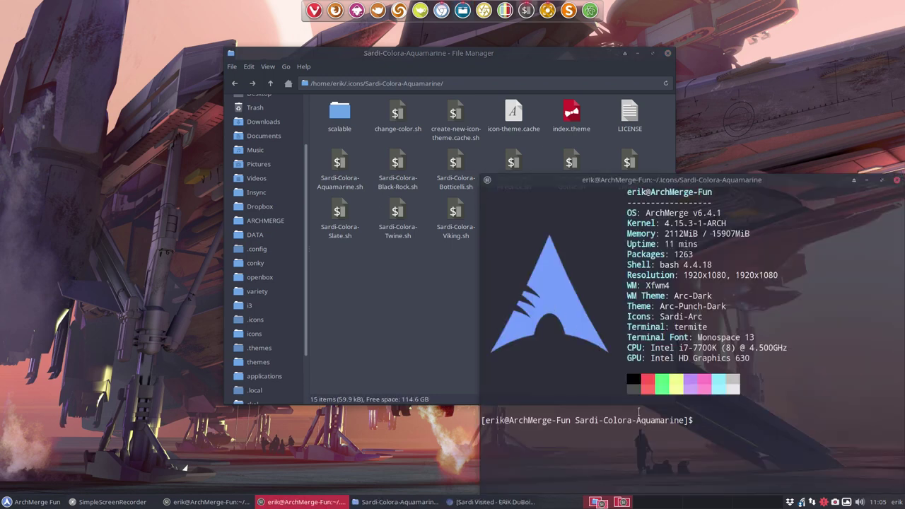
{"action": "type", "text": "ls -al"}
{"action": "key", "text": "Return"}
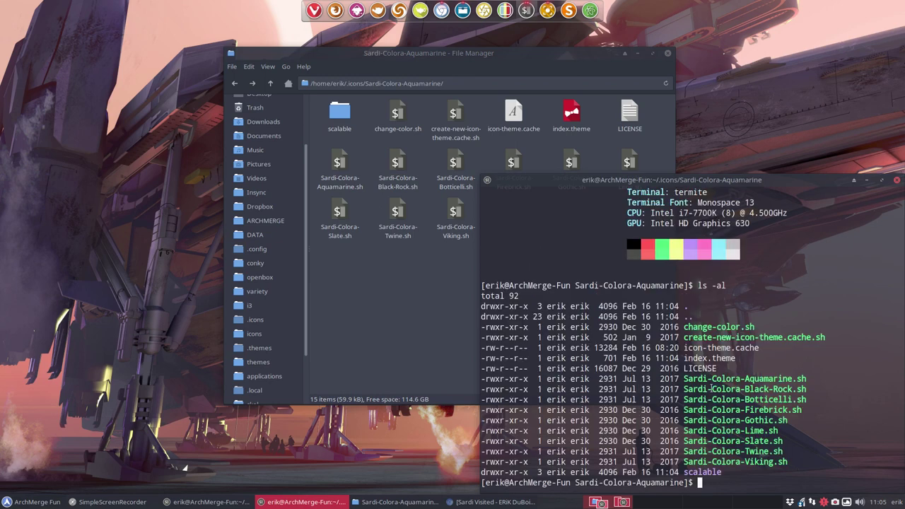
{"action": "left_click_drag", "start_coordinate": [517, 378], "coordinate": [841, 461]}
{"action": "left_click", "coordinate": [843, 378]}
Run the script ./Sardi-Colora-Aquamarine.sh in the terminal to recolor the new theme's icons
{"action": "type", "text": "./S"}
{"action": "key", "text": "Tab"}
{"action": "type", "text": "A"}
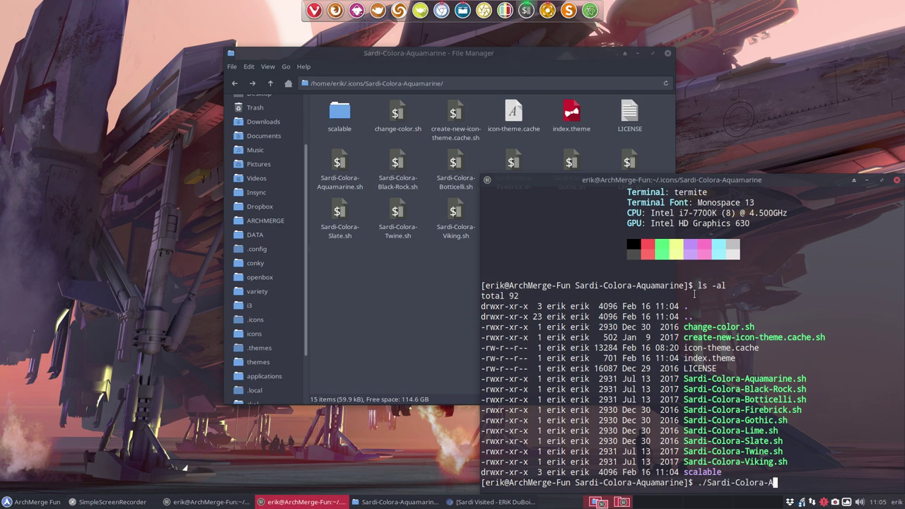
{"action": "key", "text": "Tab"}
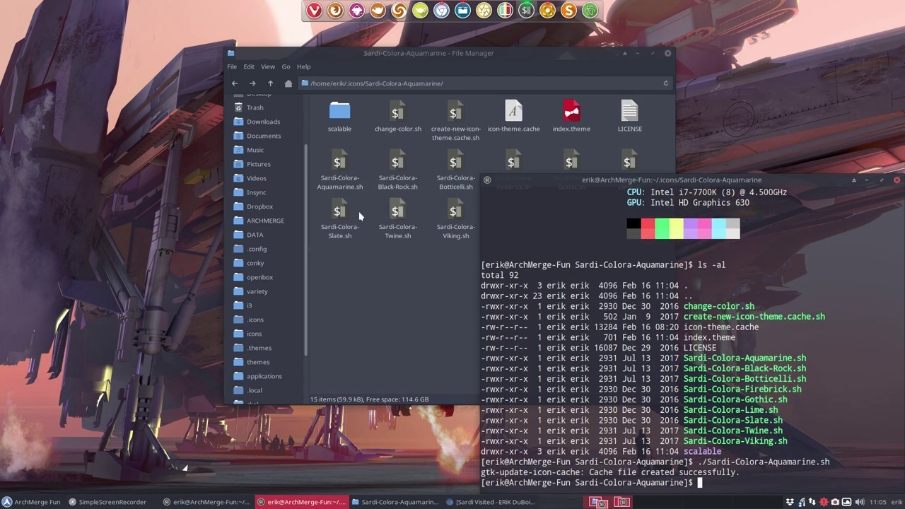
Apply the Sardi Colora Aquamarine icon theme in the Appearance settings and close them
{"action": "left_click", "coordinate": [28, 501]}
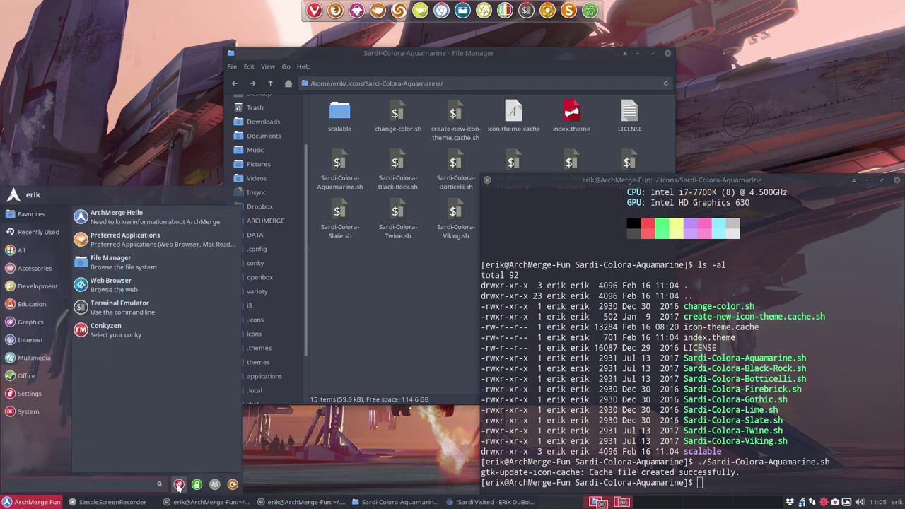
{"action": "left_click", "coordinate": [179, 484]}
{"action": "left_click", "coordinate": [318, 165]}
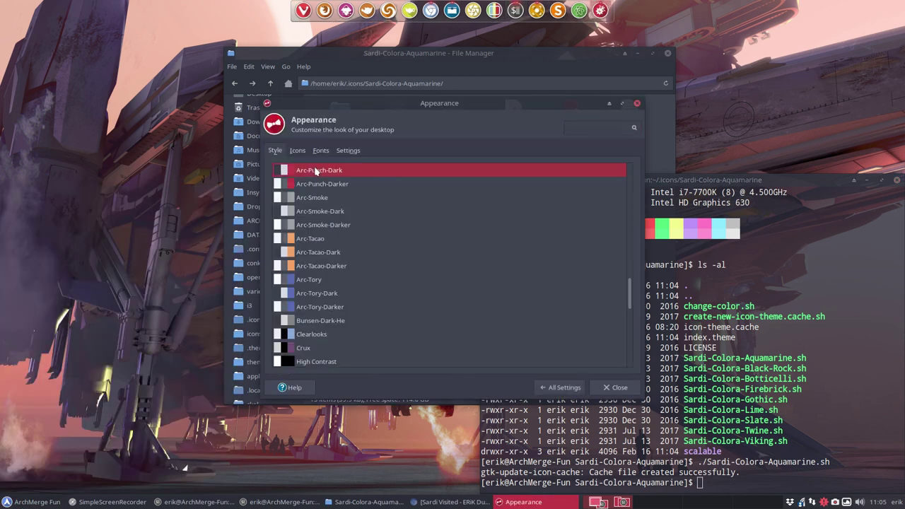
{"action": "left_click", "coordinate": [297, 150]}
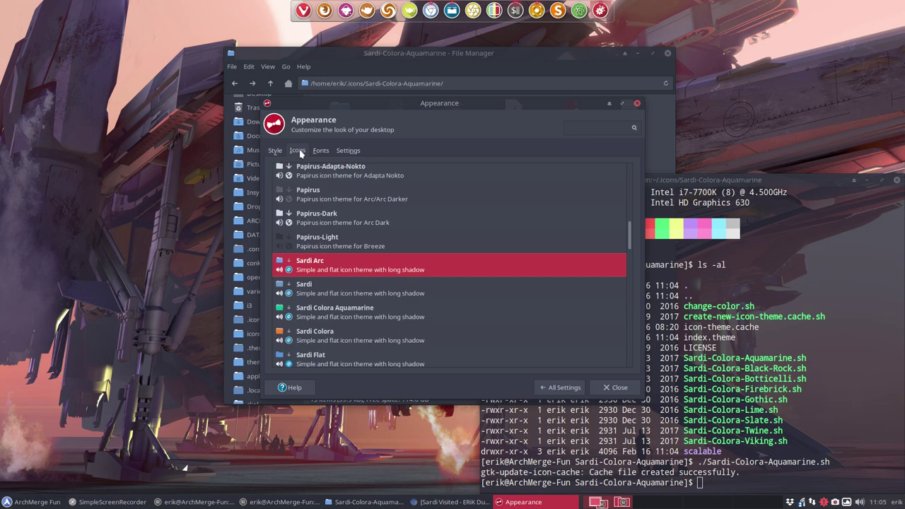
{"action": "left_click", "coordinate": [337, 310]}
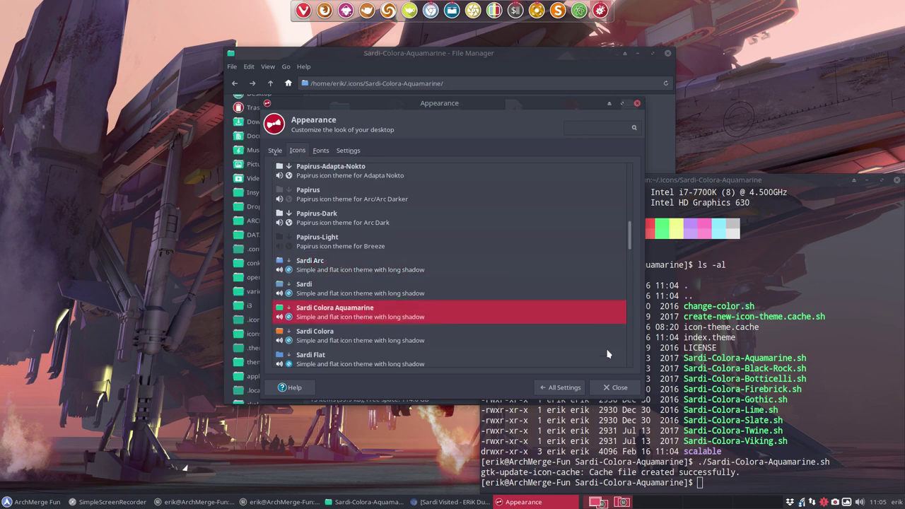
{"action": "left_click", "coordinate": [620, 387]}
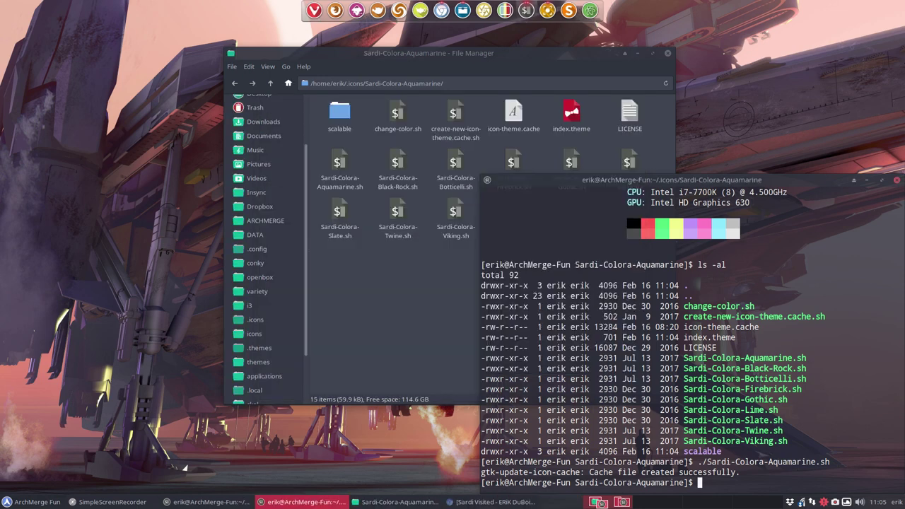
Close the terminal and view the new icons in the home folder and the application menu
{"action": "left_click", "coordinate": [896, 181]}
{"action": "scroll", "coordinate": [263, 122], "scroll_direction": "up", "scroll_amount": 3}
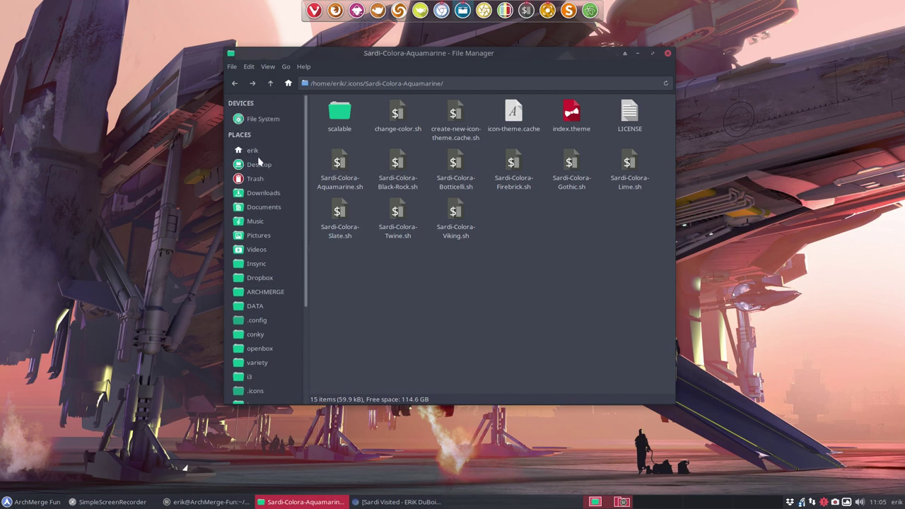
{"action": "left_click", "coordinate": [256, 151]}
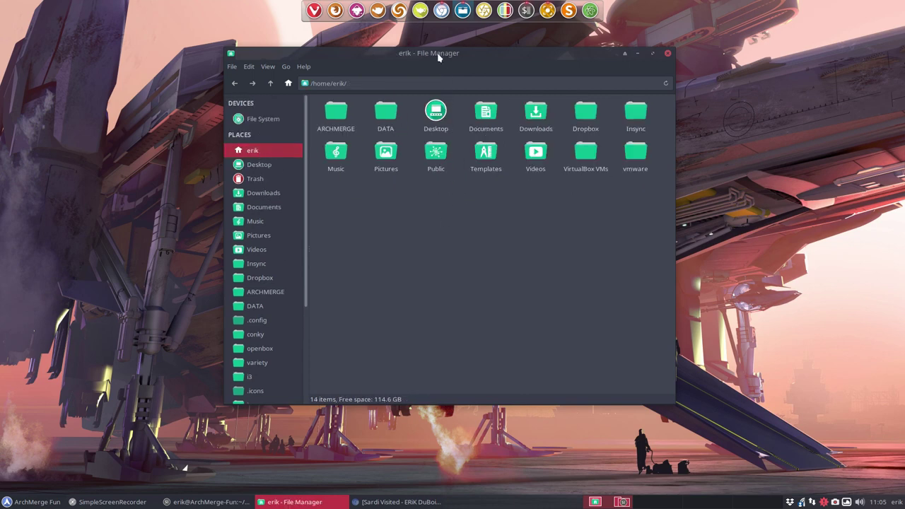
{"action": "left_click_drag", "start_coordinate": [438, 58], "coordinate": [408, 60]}
{"action": "left_click", "coordinate": [31, 502]}
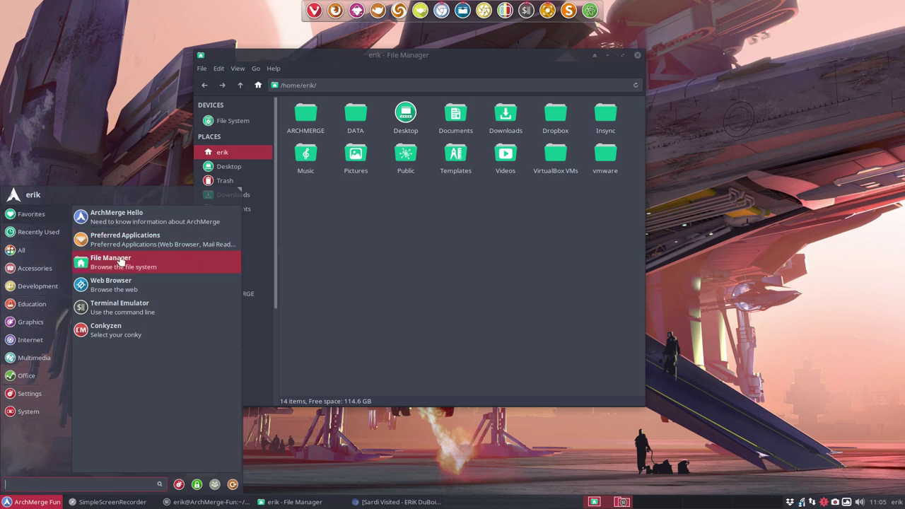
{"action": "left_click", "coordinate": [747, 380]}
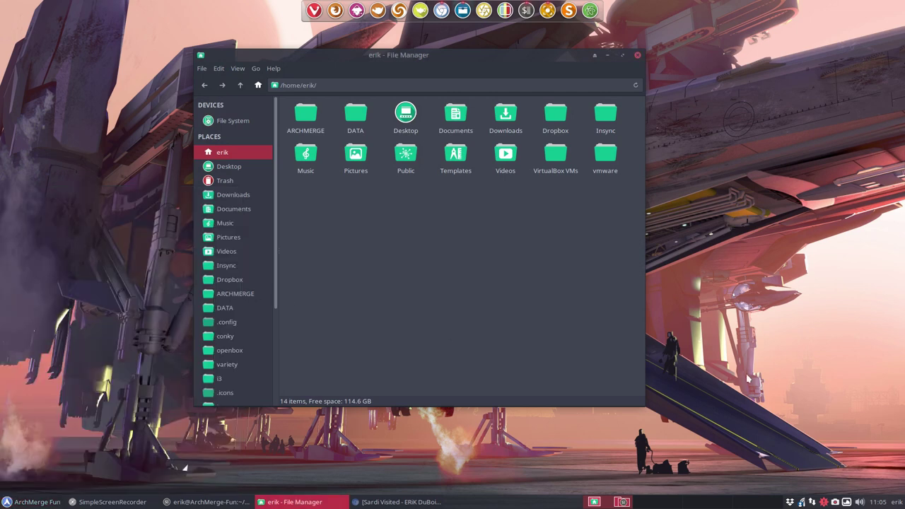
Try wallpapers in Variety's Wallpaper Selector, settle on the green fractal one, and close the selector
{"action": "left_click", "coordinate": [844, 502]}
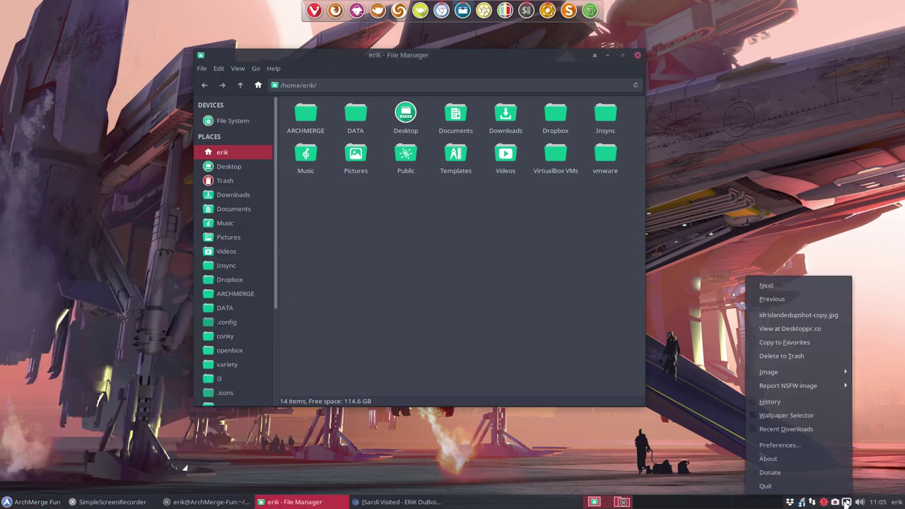
{"action": "left_click", "coordinate": [807, 420]}
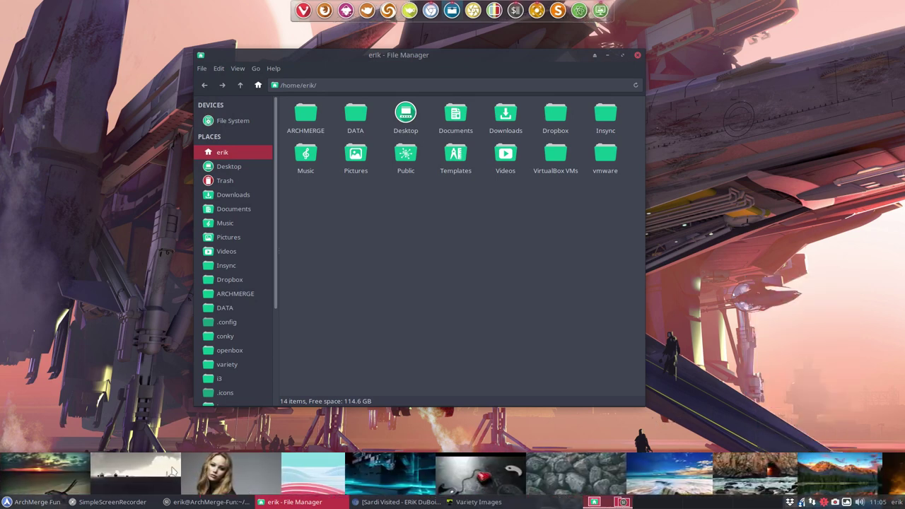
{"action": "left_click", "coordinate": [59, 472]}
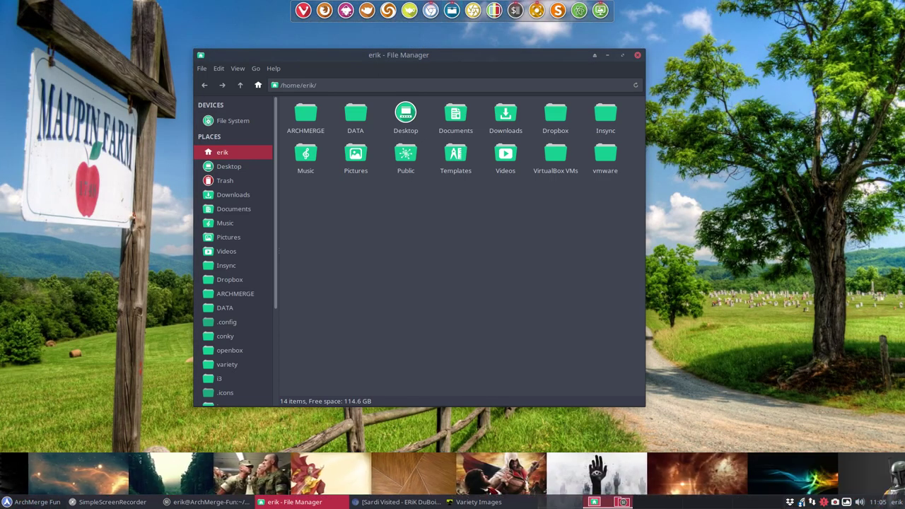
{"action": "left_click", "coordinate": [813, 478]}
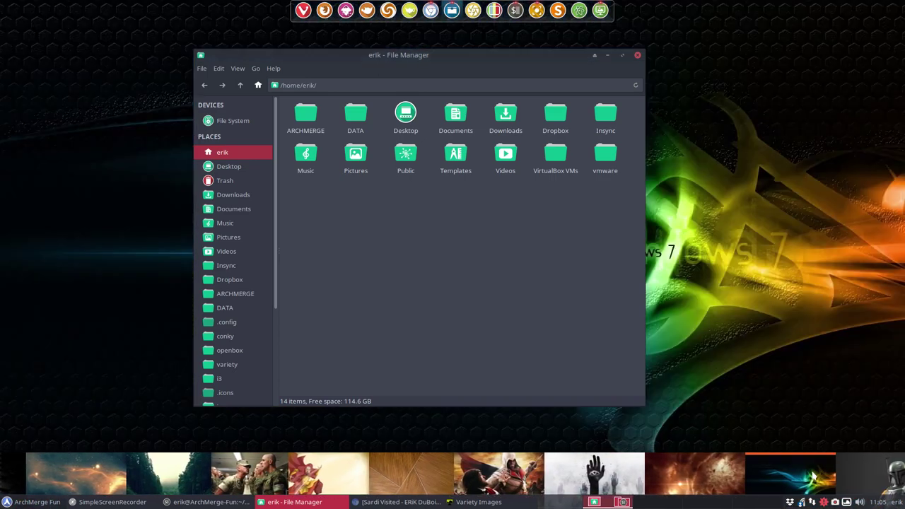
{"action": "left_click_drag", "start_coordinate": [420, 54], "coordinate": [400, 61]}
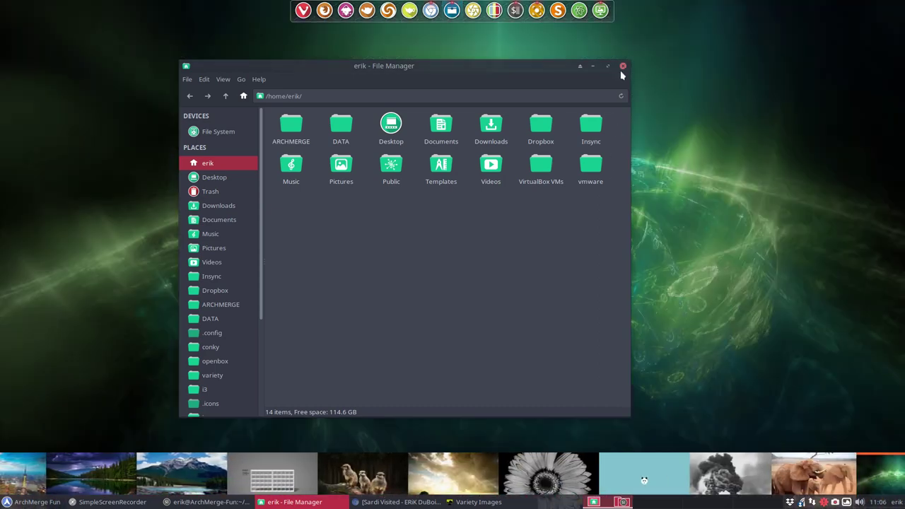
{"action": "right_click", "coordinate": [737, 487]}
{"action": "left_click", "coordinate": [750, 474]}
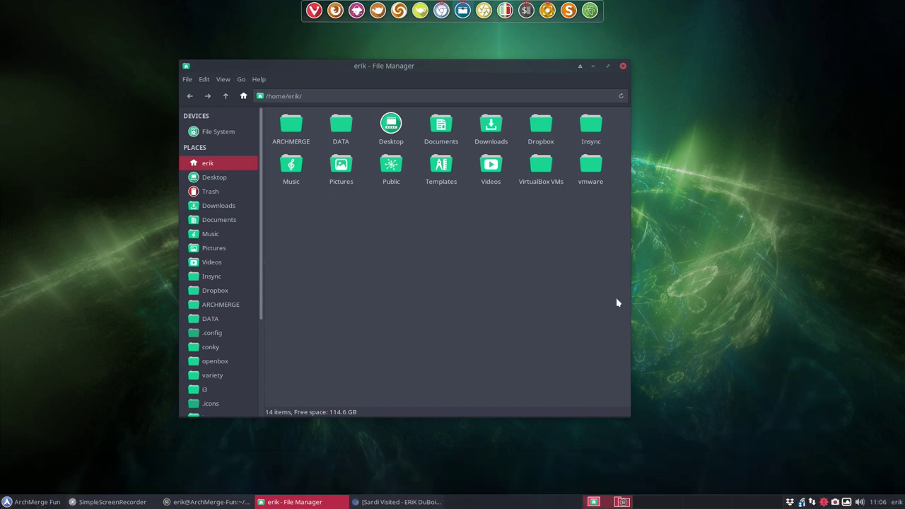
View the current wallpaper at Desktoppr.co, add it through the page's cloud download option, and close the browser
{"action": "mouse_move", "coordinate": [428, 71]}
{"action": "left_mouse_down"}
{"action": "mouse_move", "coordinate": [588, 74]}
{"action": "mouse_move", "coordinate": [875, 164]}
{"action": "mouse_move", "coordinate": [877, 155]}
{"action": "mouse_move", "coordinate": [525, 59]}
{"action": "mouse_move", "coordinate": [434, 60]}
{"action": "left_mouse_up"}
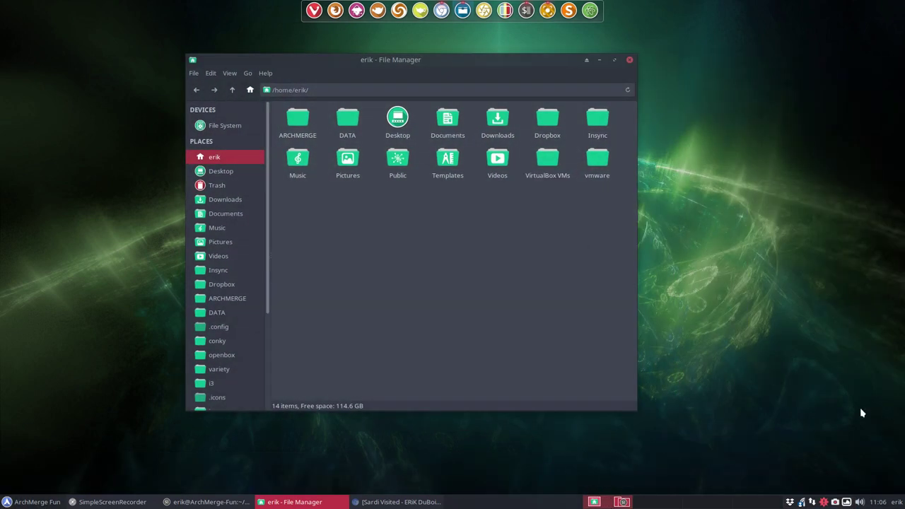
{"action": "left_click", "coordinate": [846, 501]}
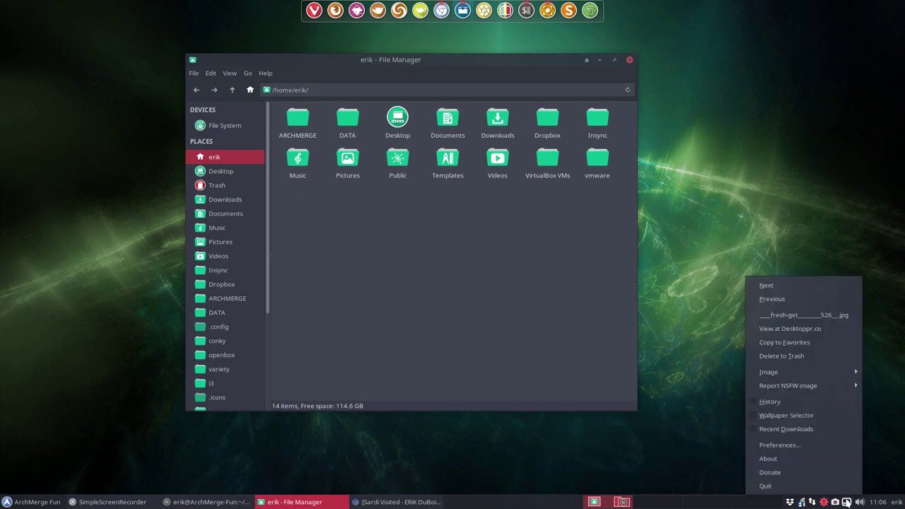
{"action": "left_click", "coordinate": [818, 335]}
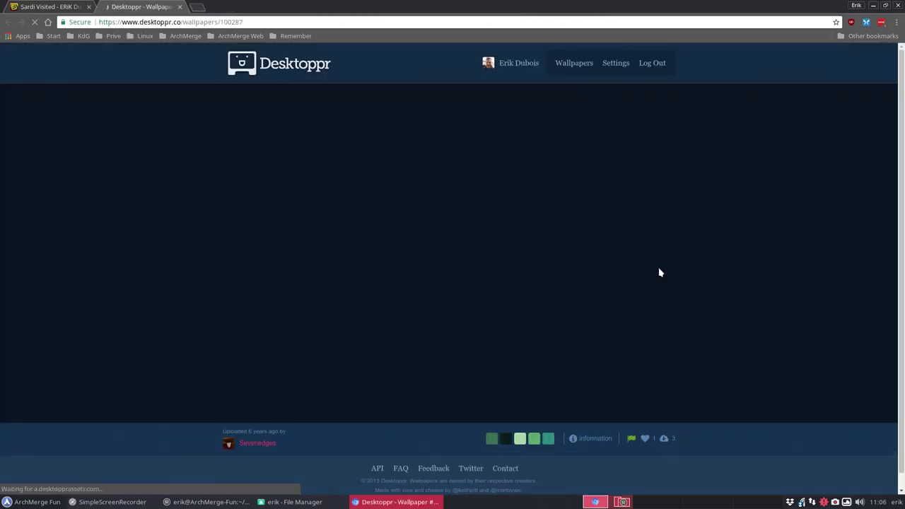
{"action": "left_click", "coordinate": [664, 438]}
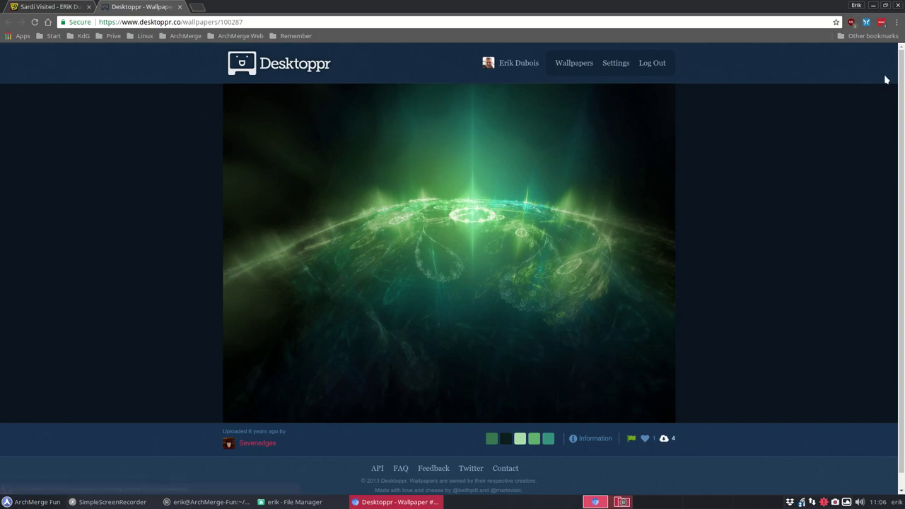
{"action": "left_click", "coordinate": [898, 6]}
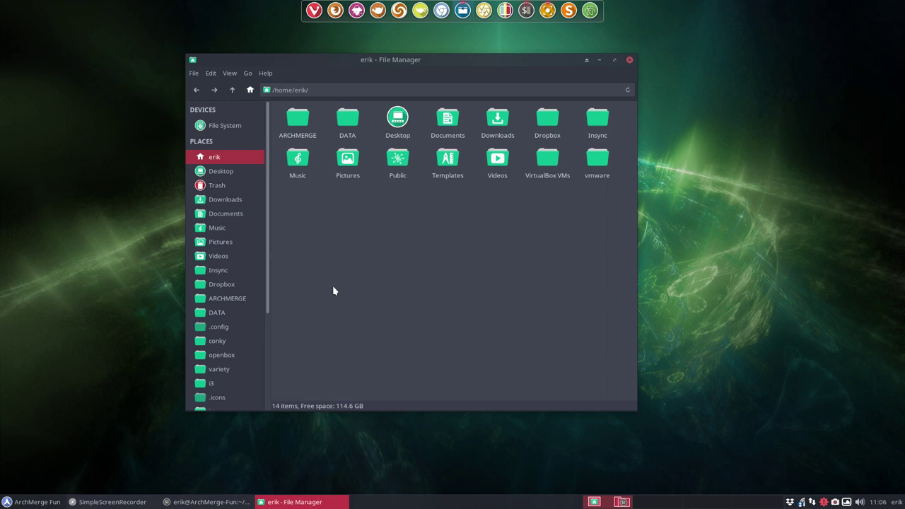
Go back to the .icons folder in the file manager and open Sardi-Flat-Colora
{"action": "left_click", "coordinate": [197, 90]}
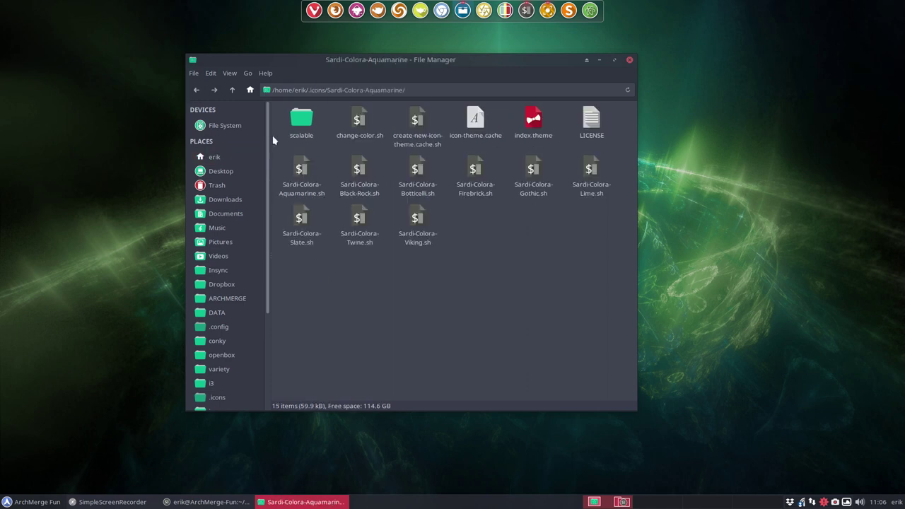
{"action": "left_click", "coordinate": [233, 90]}
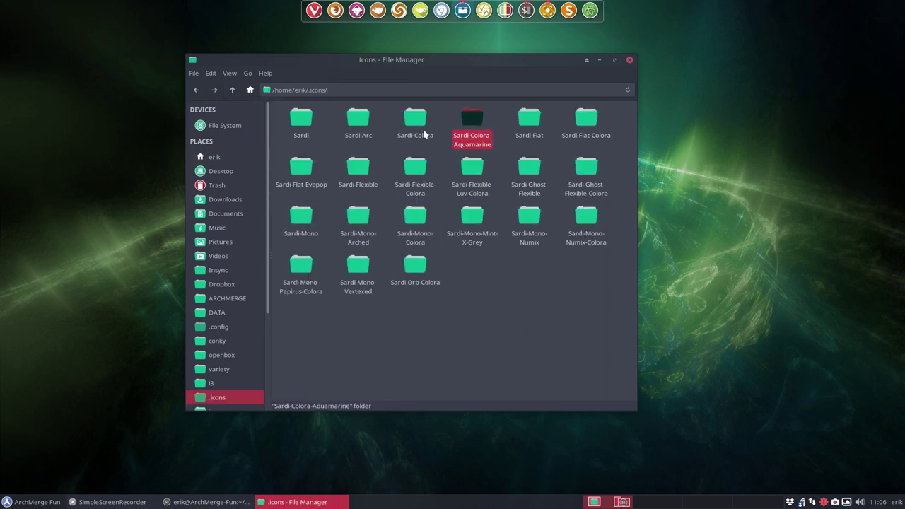
{"action": "left_click", "coordinate": [587, 119]}
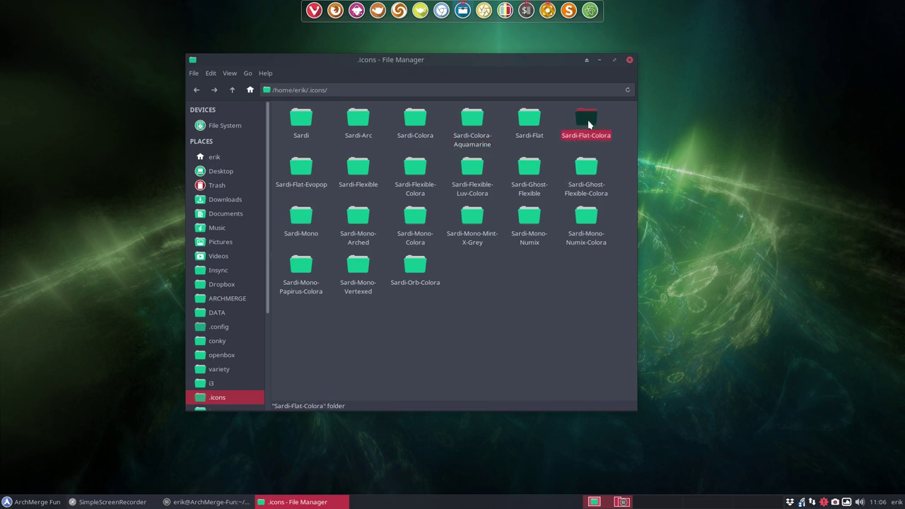
{"action": "double_click", "coordinate": [587, 119]}
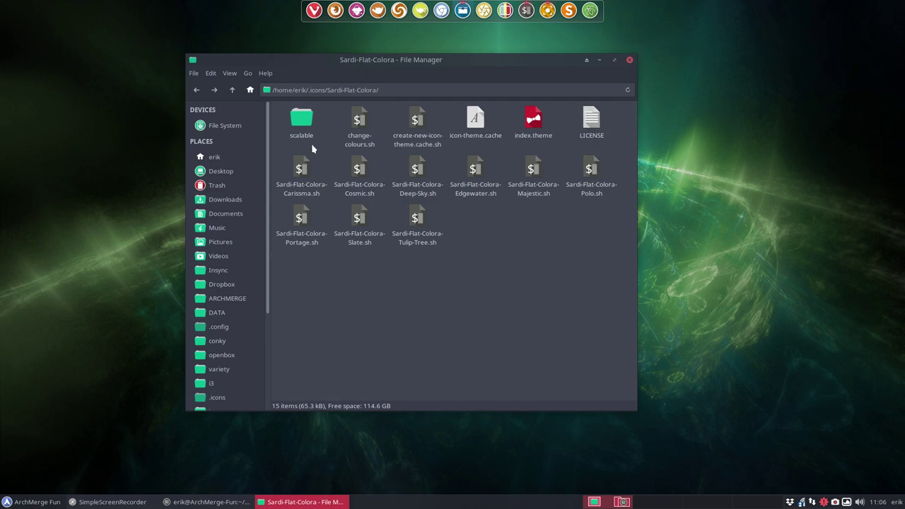
Open a terminal in the Sardi-Flat-Colora folder, list its contents with ls -al, and close the terminal
{"action": "right_click", "coordinate": [540, 265]}
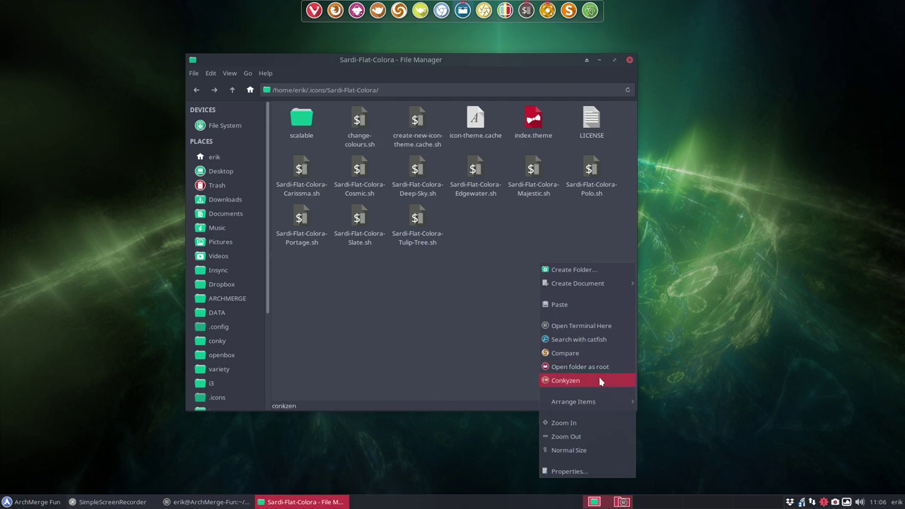
{"action": "left_click", "coordinate": [607, 326]}
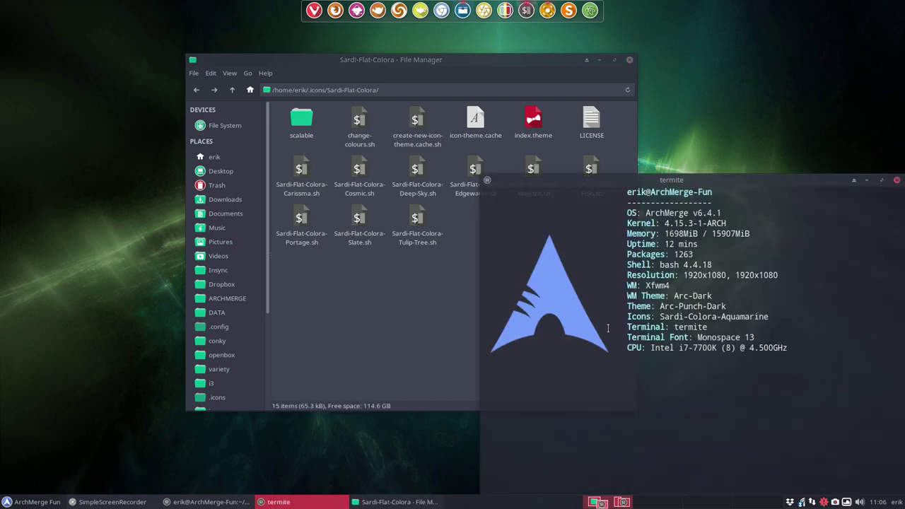
{"action": "type", "text": "ls -a"}
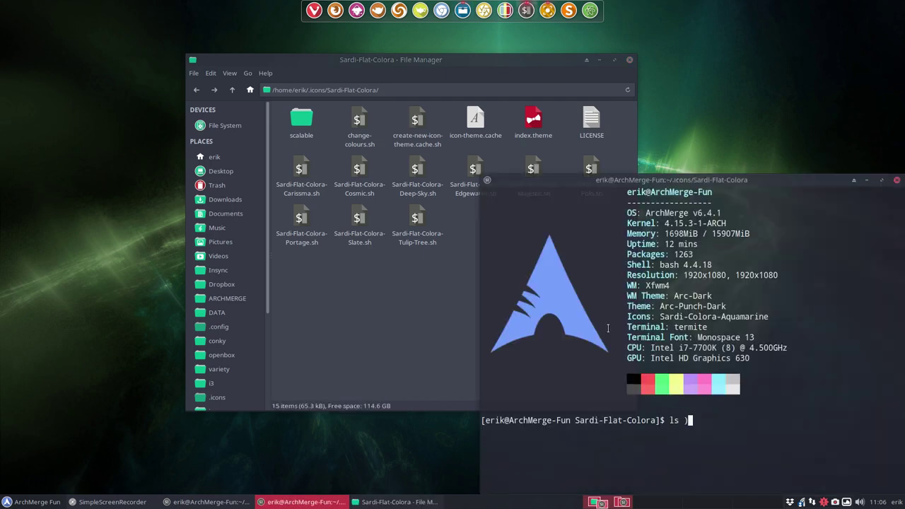
{"action": "type", "text": "l"}
{"action": "key", "text": "Return"}
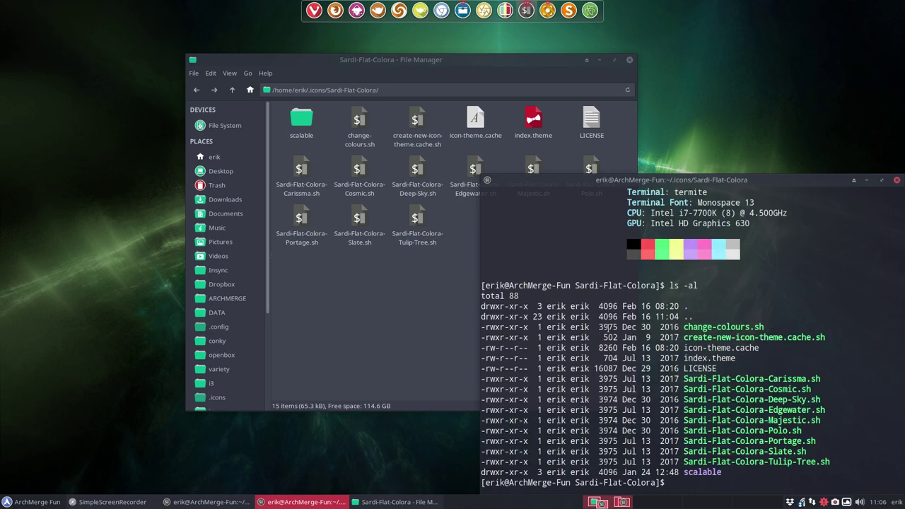
{"action": "left_click", "coordinate": [896, 180]}
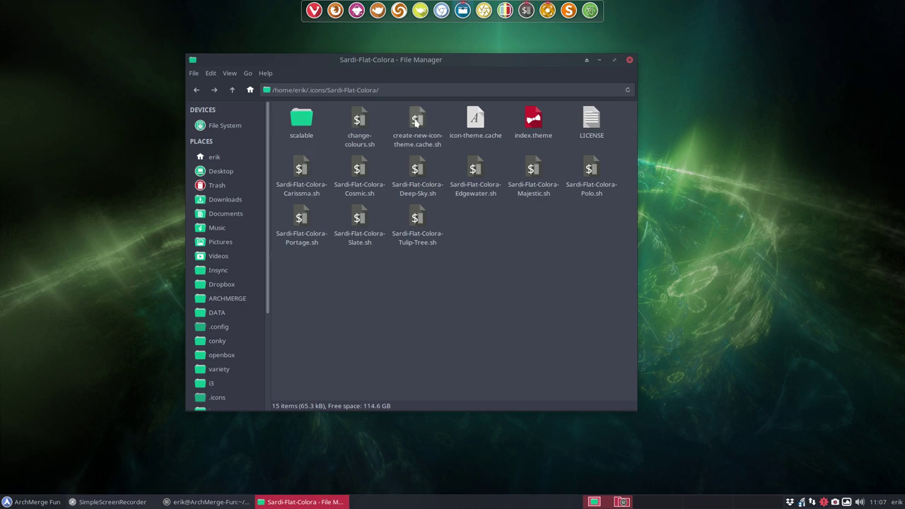
Highlight the Sardi-Flat-Colora color scripts one after another, from Carissma through Polo, Tulip-Tree and Slate
{"action": "left_click", "coordinate": [303, 171]}
{"action": "left_click", "coordinate": [363, 173]}
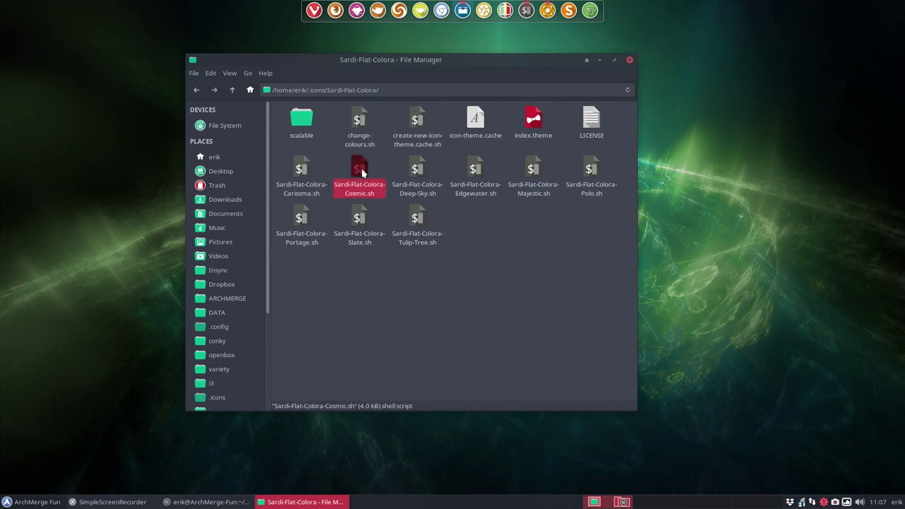
{"action": "left_click", "coordinate": [417, 176]}
{"action": "left_click", "coordinate": [464, 179]}
{"action": "left_click", "coordinate": [534, 182]}
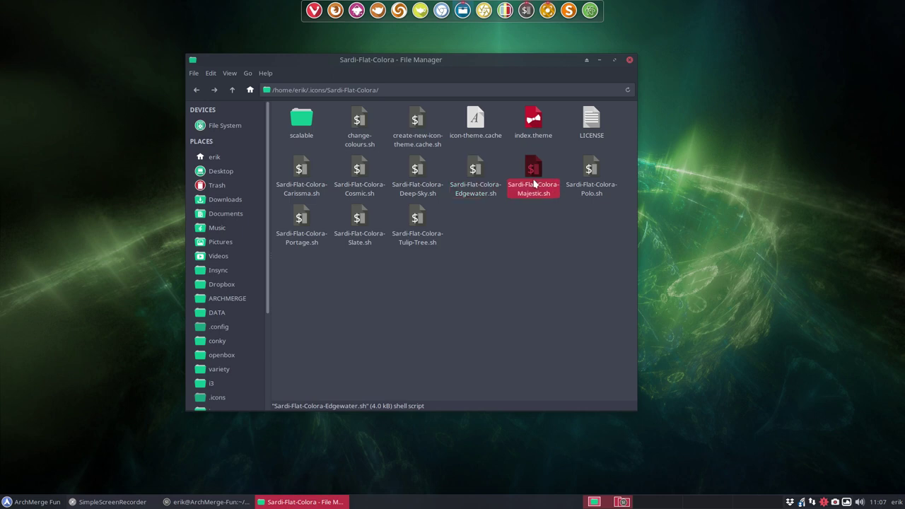
{"action": "left_click", "coordinate": [588, 176]}
{"action": "left_click", "coordinate": [417, 237]}
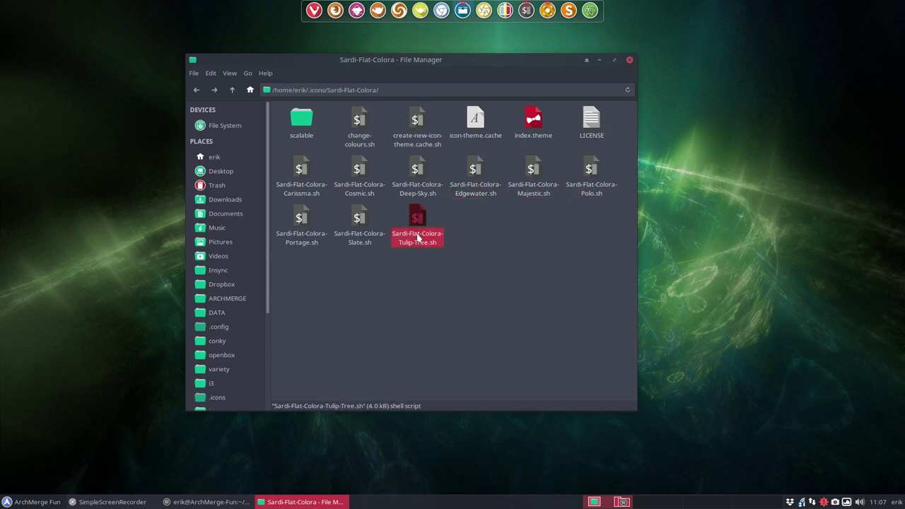
{"action": "left_click", "coordinate": [361, 241]}
Find the Gpick color picker in the application menu by searching for "gpick" and launch it
{"action": "left_click", "coordinate": [49, 503]}
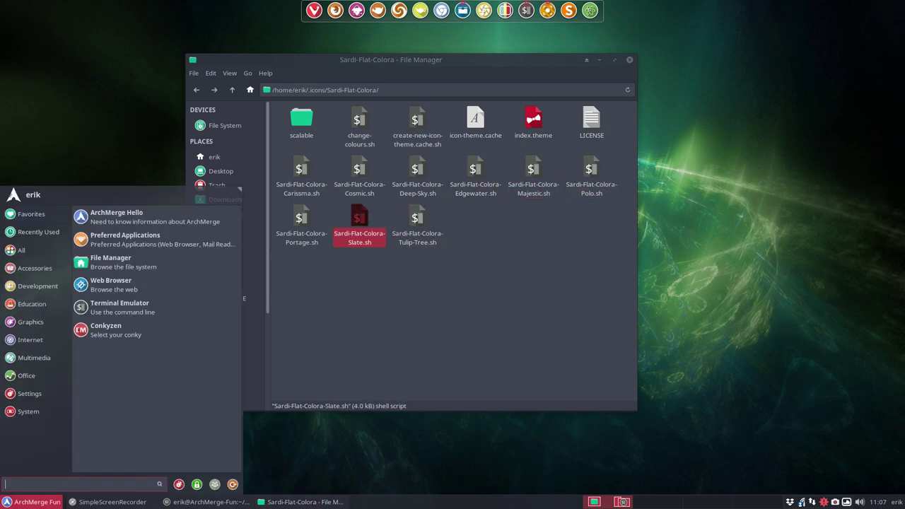
{"action": "type", "text": "gpick"}
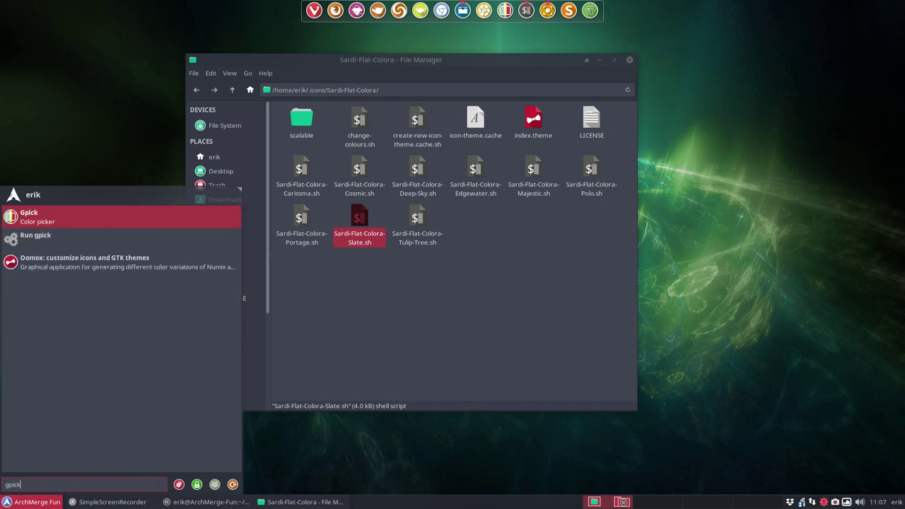
{"action": "key", "text": "Return"}
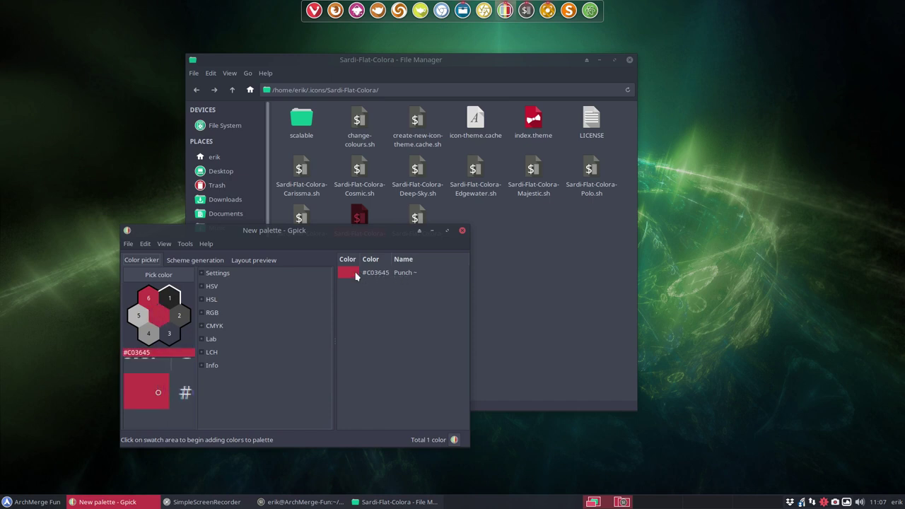
Close Gpick and highlight the Tulip-Tree and Edgewater color scripts in the Sardi-Flat-Colora folder
{"action": "left_click", "coordinate": [462, 232]}
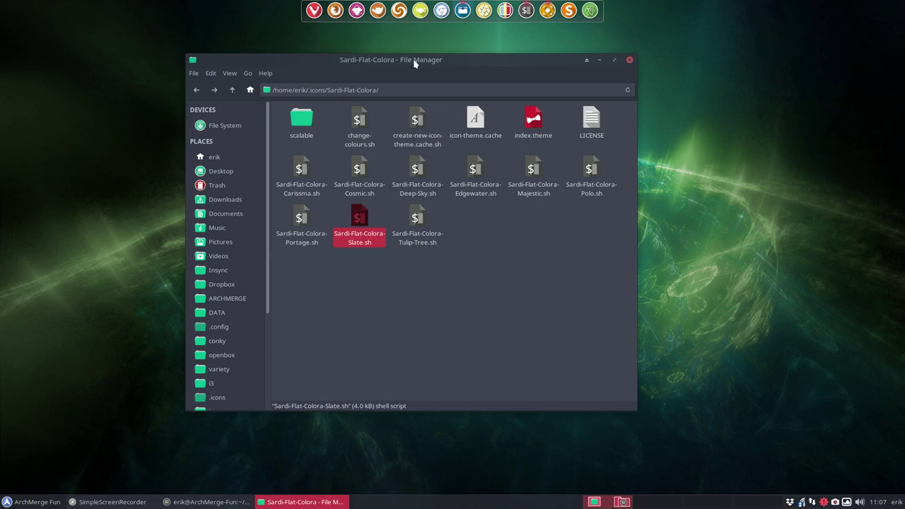
{"action": "left_click_drag", "start_coordinate": [414, 61], "coordinate": [433, 64]}
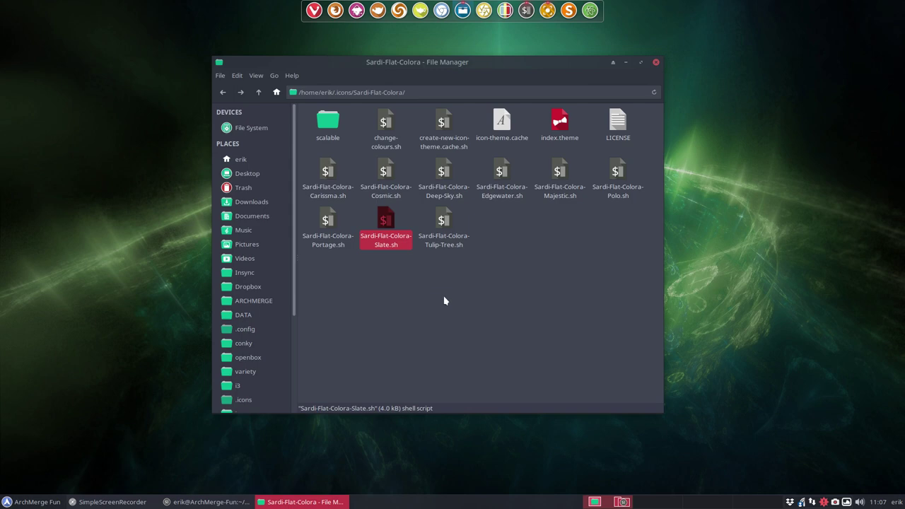
{"action": "key", "text": "Right"}
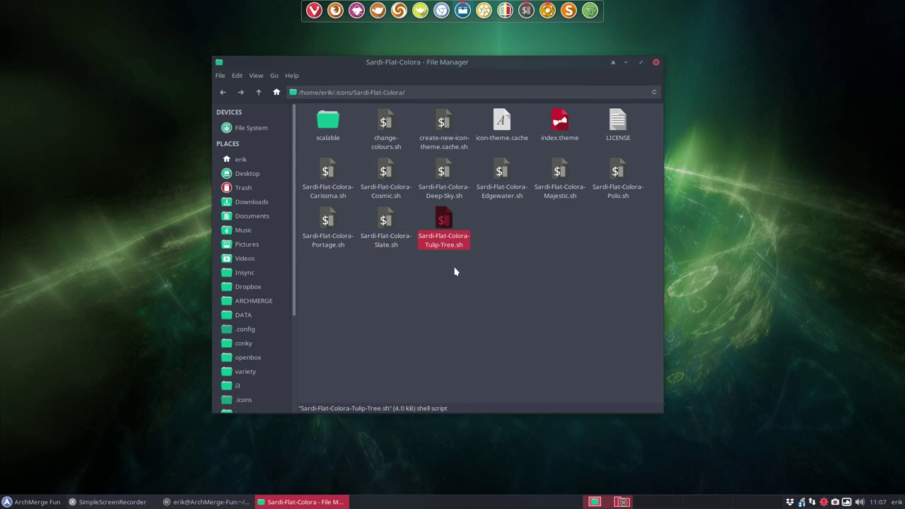
{"action": "left_click", "coordinate": [506, 180]}
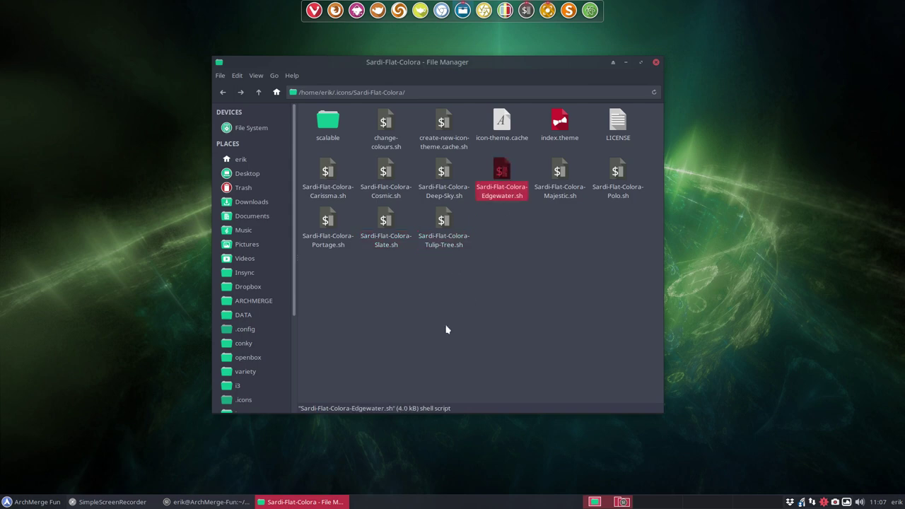
Duplicate the Sardi-Flat-Colora folder inside .icons and rename the copy Sardi-Flat-Colora-Edgewater
{"action": "left_click", "coordinate": [258, 92]}
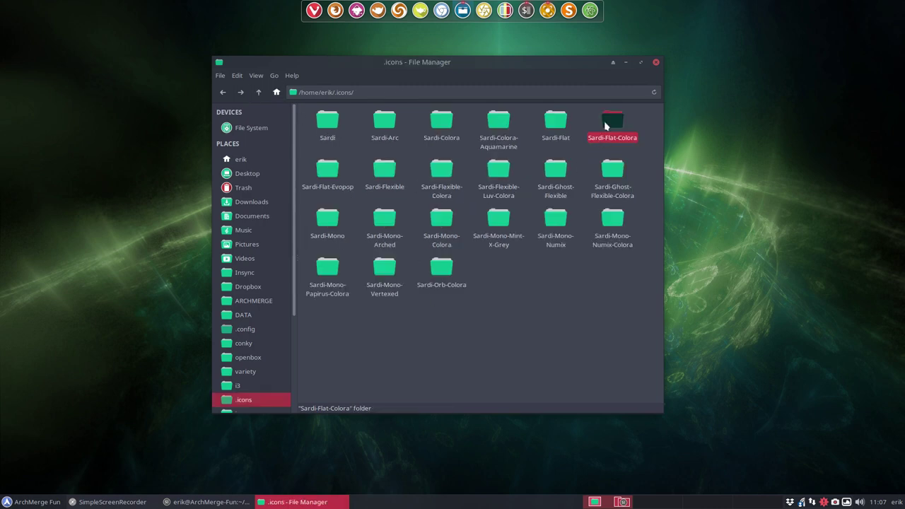
{"action": "key", "text": "ctrl+c"}
{"action": "key", "text": "ctrl+v"}
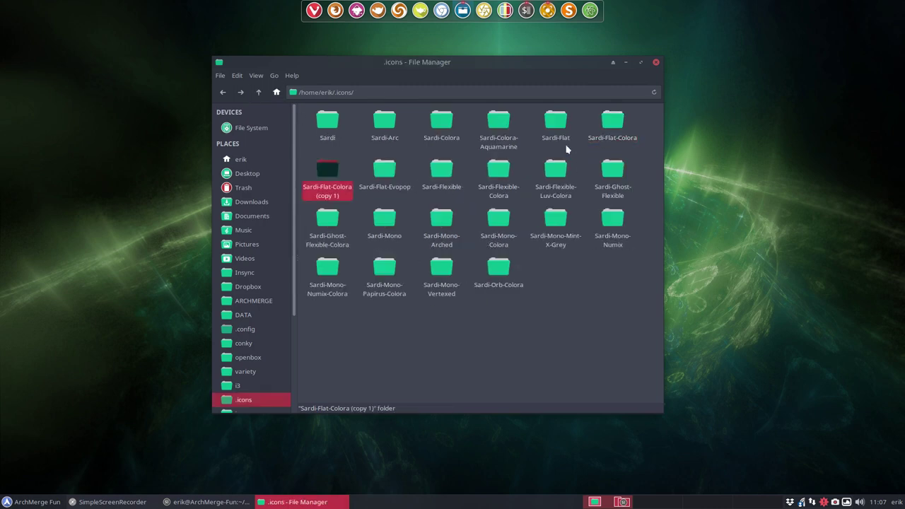
{"action": "key", "text": "F2"}
{"action": "key", "text": "End"}
{"action": "key", "text": "BackSpace"}
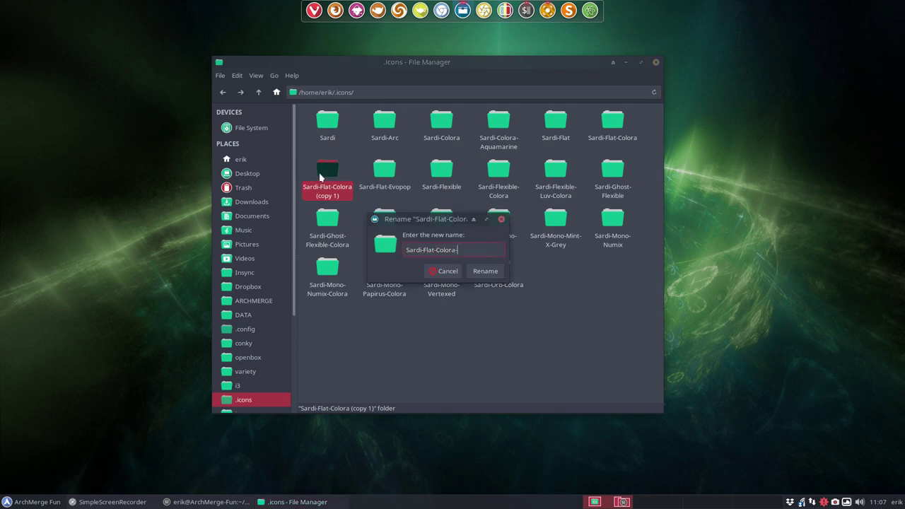
{"action": "key", "text": "Return"}
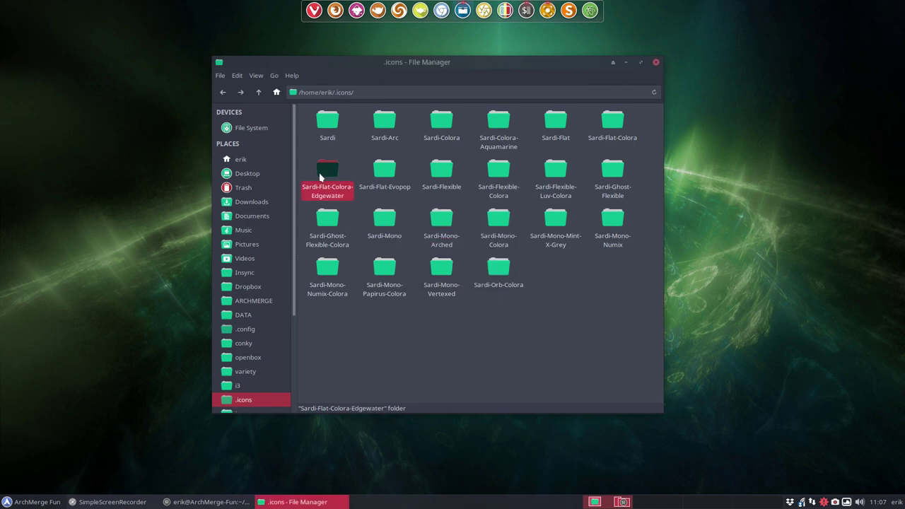
In the Sardi-Flat-Colora-Edgewater folder's index.theme, set the theme name to "Sardi Flat Colora Edgewater", save, and minimize the editor
{"action": "double_click", "coordinate": [325, 171]}
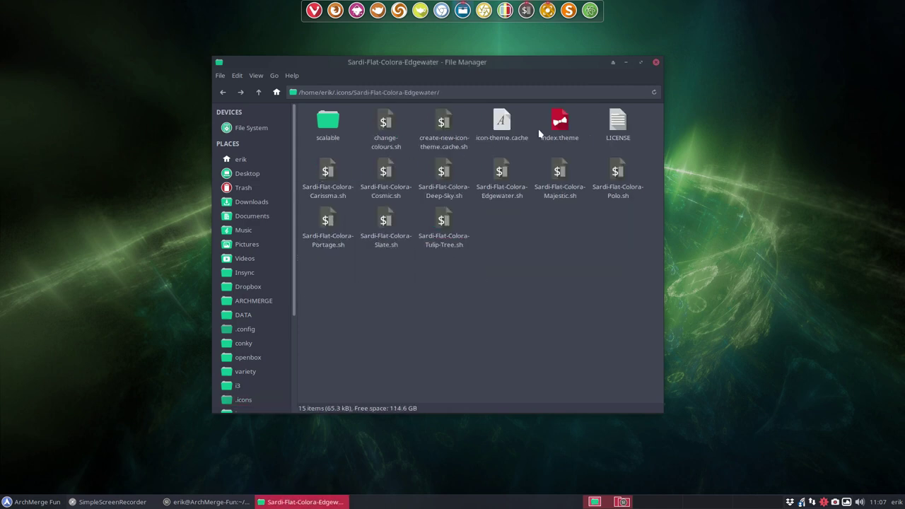
{"action": "double_click", "coordinate": [559, 122]}
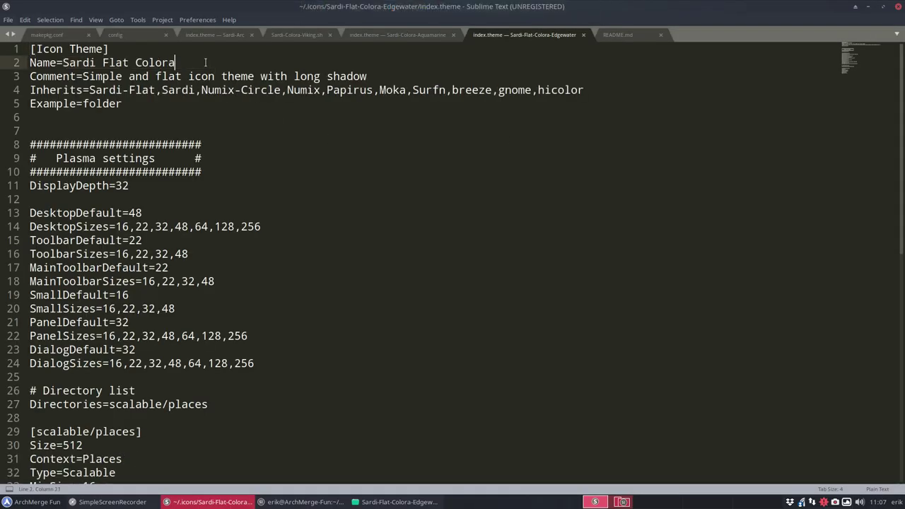
{"action": "type", "text": "Edgewater"}
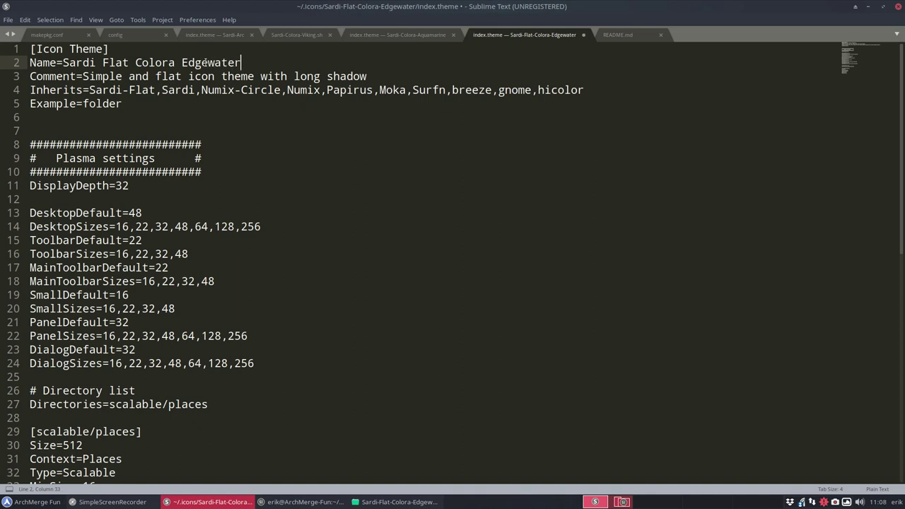
{"action": "key", "text": "ctrl+s"}
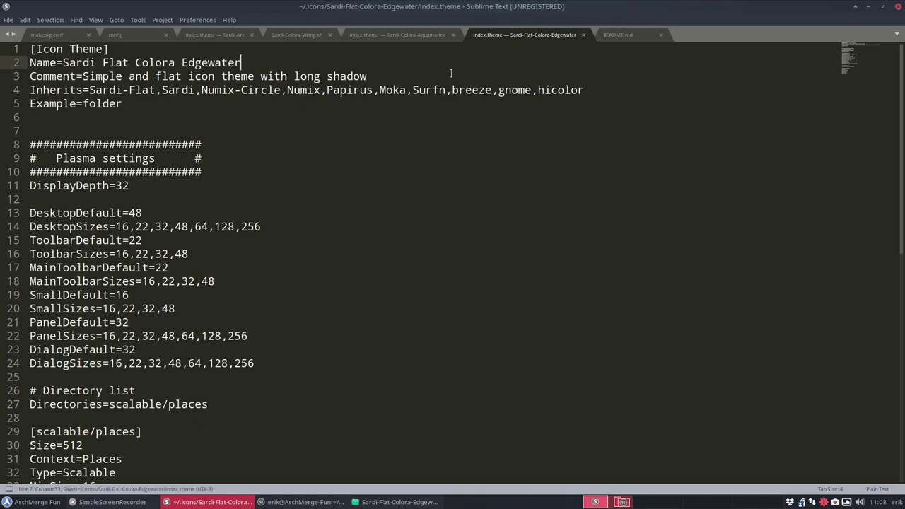
{"action": "left_click", "coordinate": [883, 7]}
Open a terminal in the Sardi-Flat-Colora-Edgewater folder and run ./Sardi-Flat-Colora-Edgewater.sh
{"action": "right_click", "coordinate": [544, 293]}
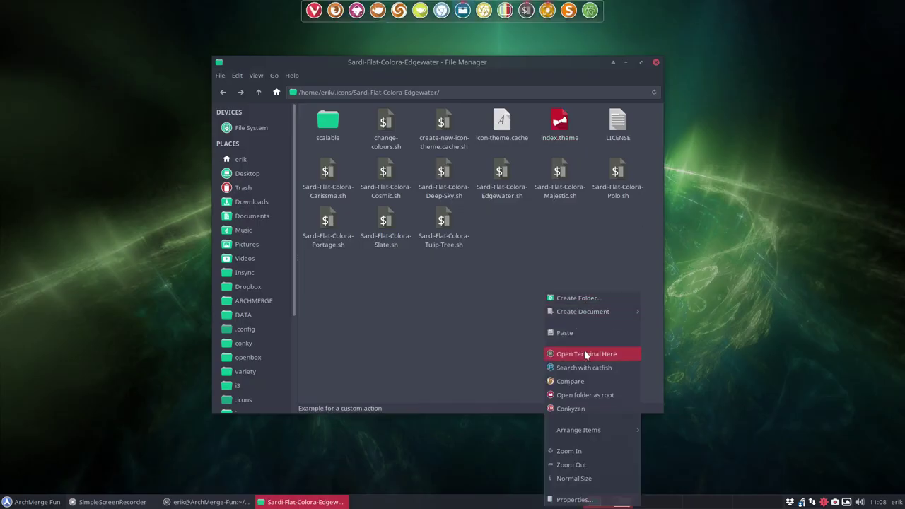
{"action": "left_click", "coordinate": [584, 349]}
{"action": "type", "text": "./"}
{"action": "key", "text": "Tab"}
{"action": "key", "text": "Tab"}
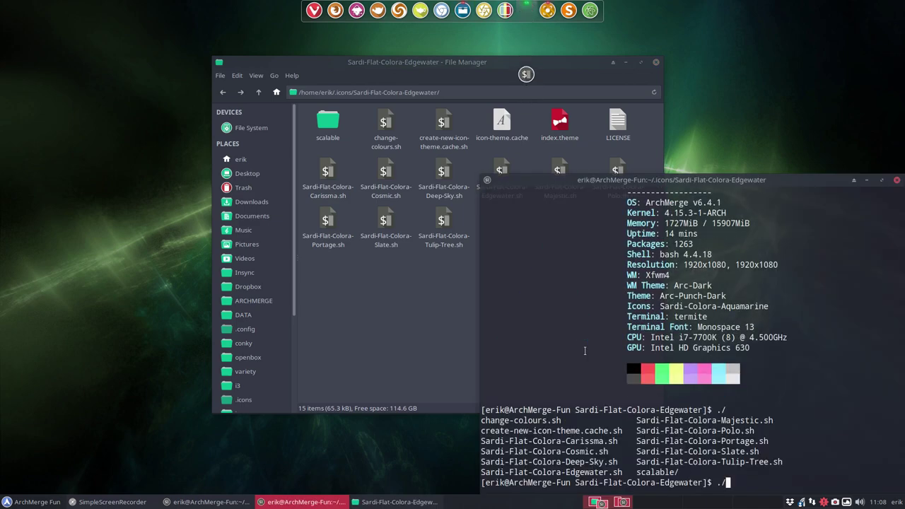
{"action": "type", "text": "Sard"}
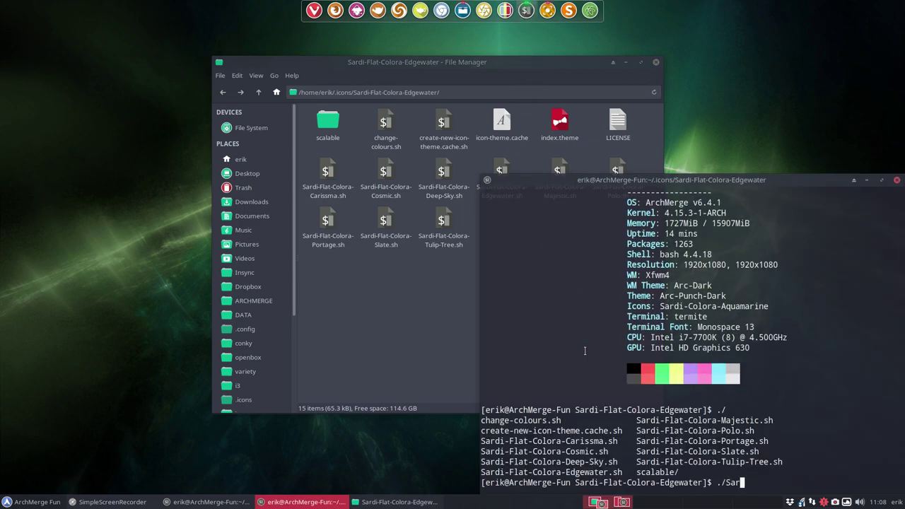
{"action": "key", "text": "Tab"}
{"action": "type", "text": "e"}
{"action": "key", "text": "Tab"}
{"action": "key", "text": "Return"}
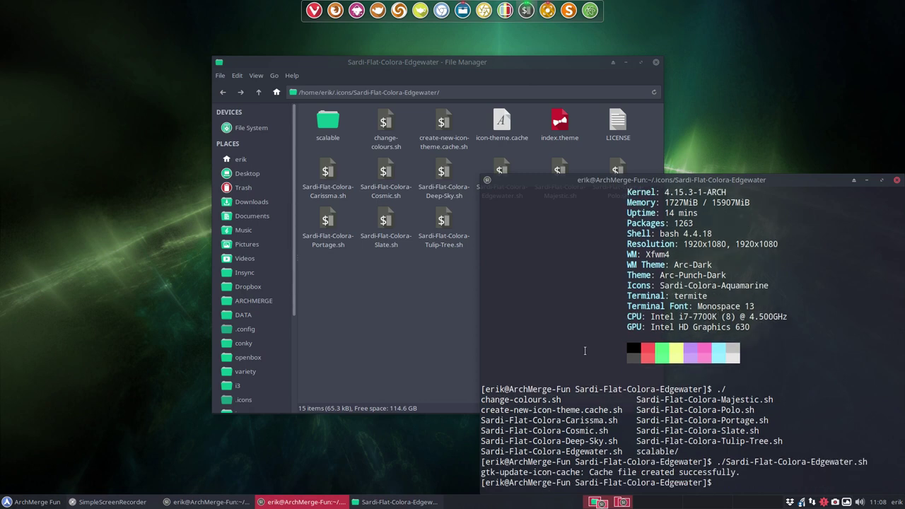
Apply the Sardi Flat Colora Edgewater icon theme in the Appearance settings, and close the settings and the terminal
{"action": "left_click", "coordinate": [60, 501]}
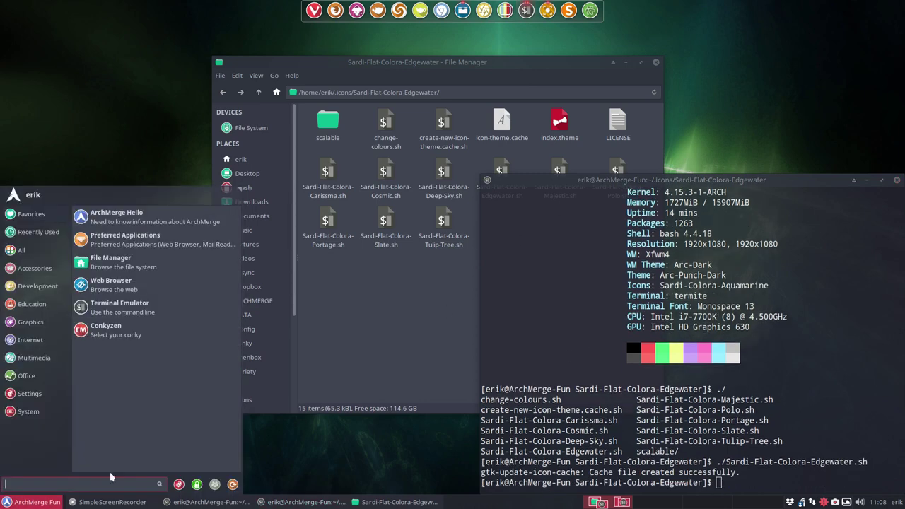
{"action": "left_click", "coordinate": [179, 487]}
{"action": "left_click", "coordinate": [286, 170]}
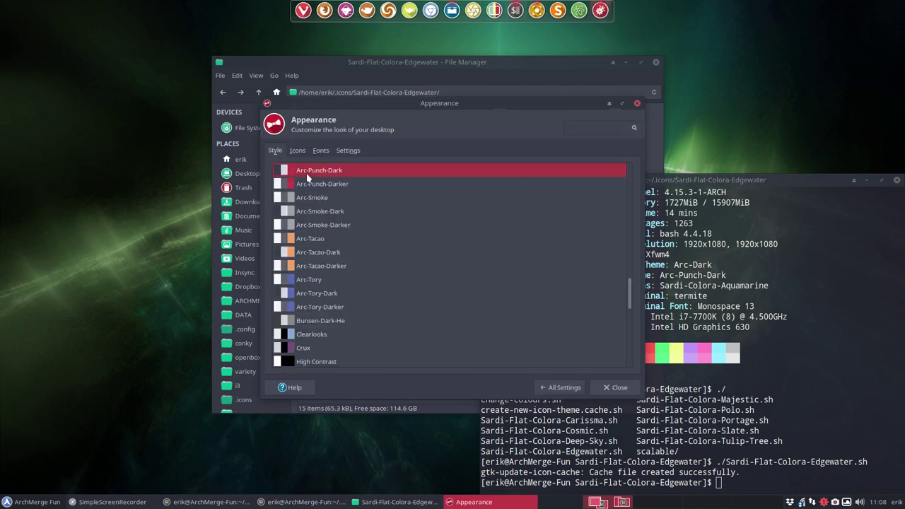
{"action": "left_click", "coordinate": [297, 151]}
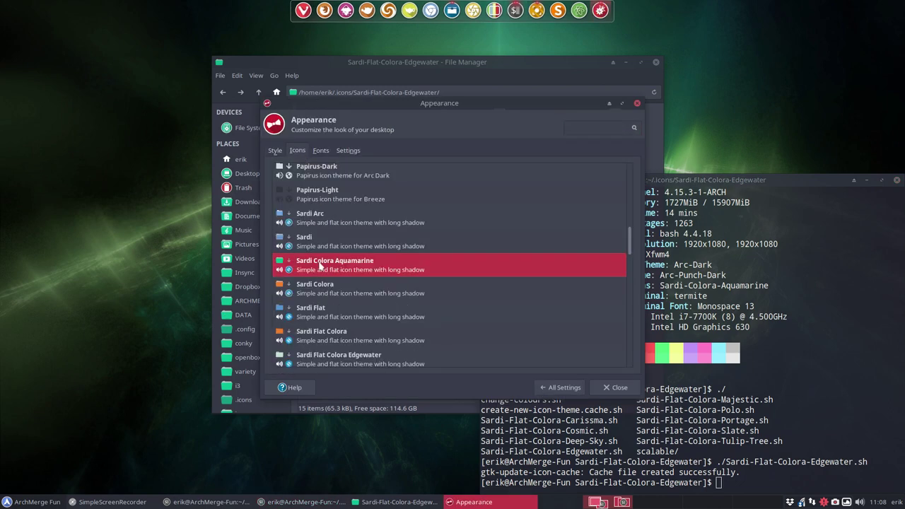
{"action": "scroll", "coordinate": [323, 304], "scroll_direction": "down", "scroll_amount": 2}
{"action": "left_click", "coordinate": [332, 305]}
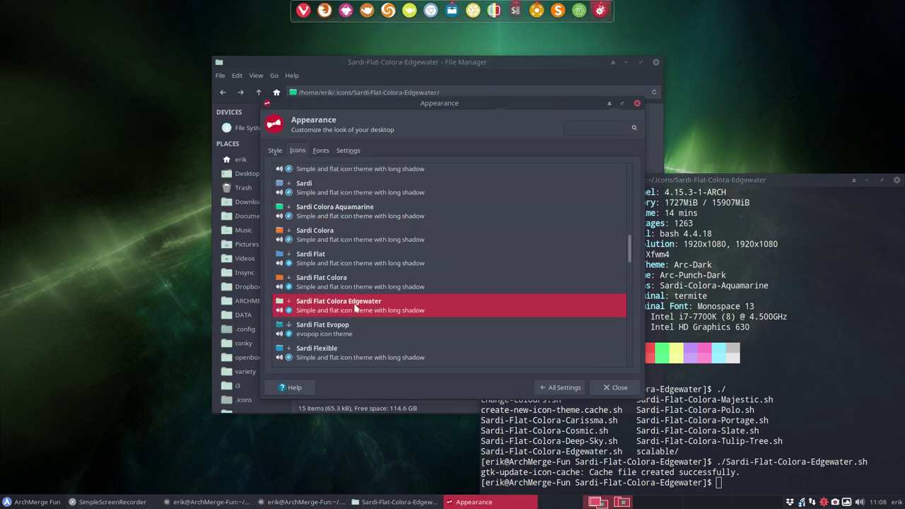
{"action": "left_click", "coordinate": [615, 387]}
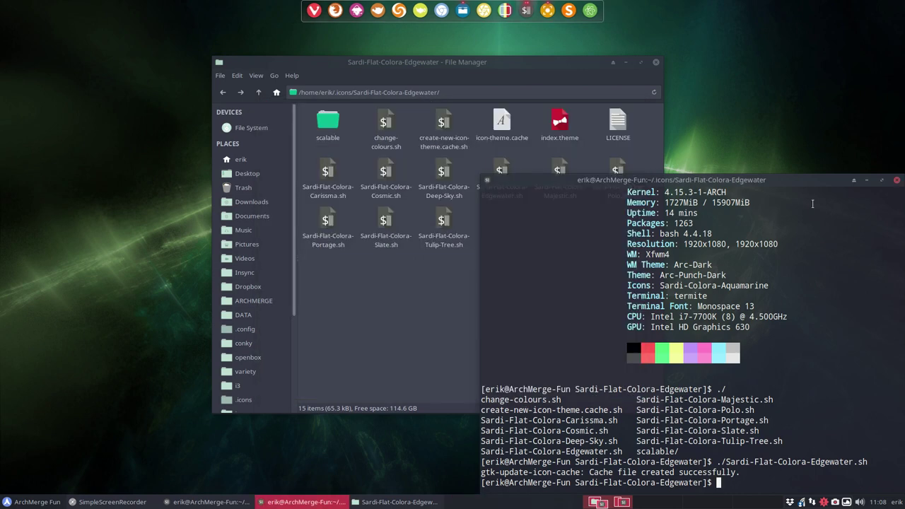
{"action": "left_click", "coordinate": [896, 180]}
Check the newly applied icons on the home folder's contents and on the Office applications in the application menu
{"action": "left_click", "coordinate": [241, 159]}
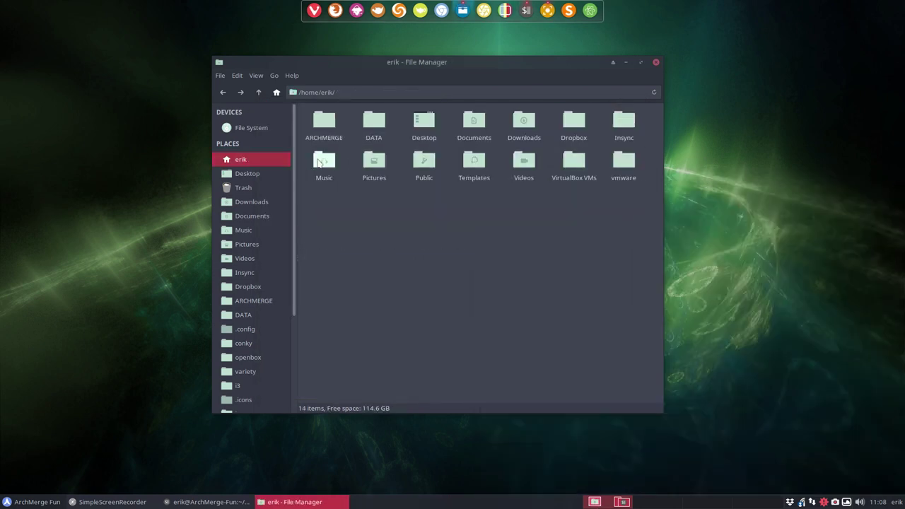
{"action": "left_click_drag", "start_coordinate": [452, 55], "coordinate": [590, 77]}
{"action": "left_click", "coordinate": [29, 502]}
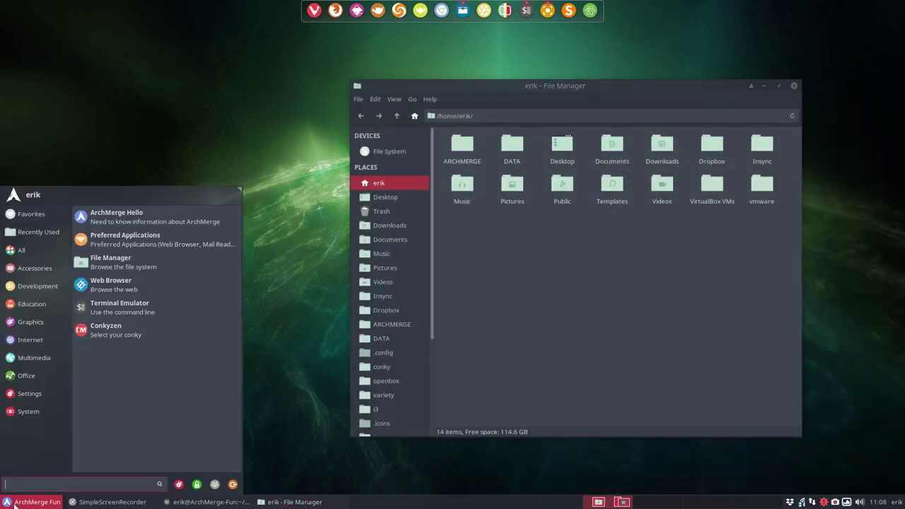
{"action": "left_click", "coordinate": [26, 376]}
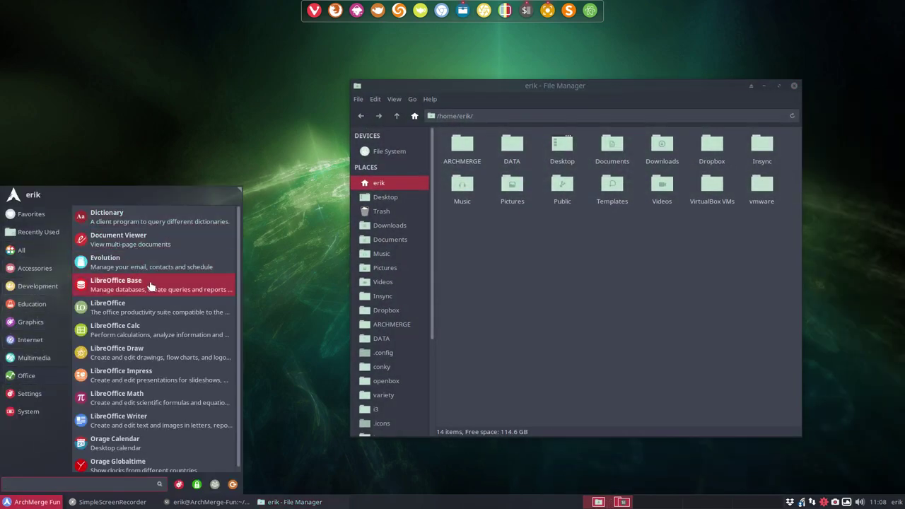
{"action": "left_click", "coordinate": [549, 287]}
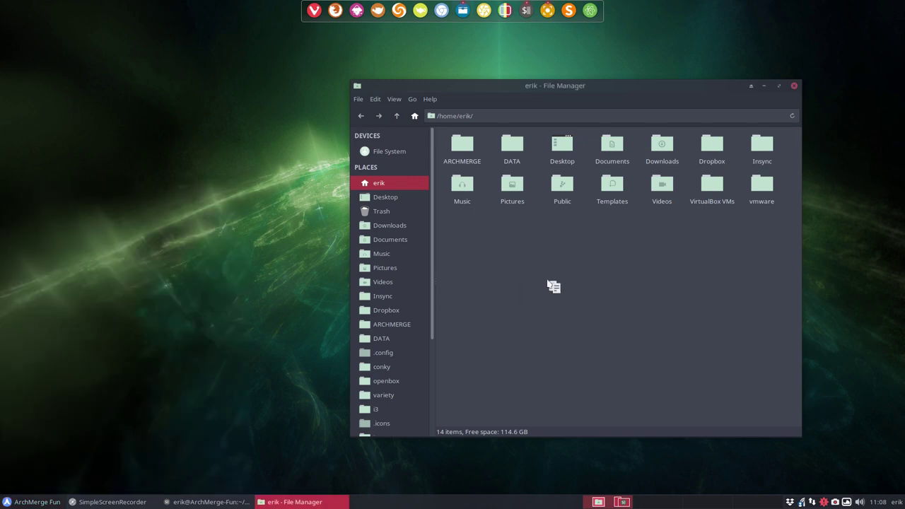
{"action": "left_click_drag", "start_coordinate": [598, 87], "coordinate": [442, 69]}
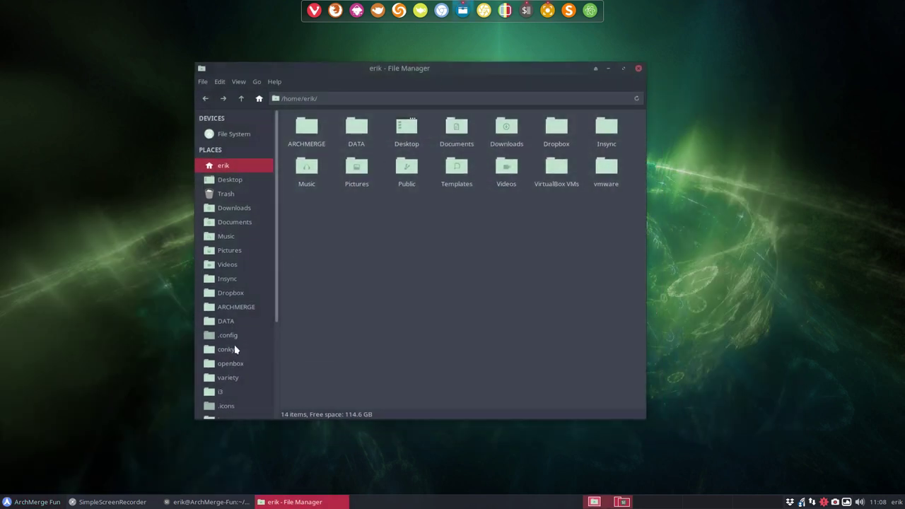
View the folder icons in Sardi-Flat-Evopop's scalable/places folder and return to the .icons folder
{"action": "scroll", "coordinate": [242, 376], "scroll_direction": "down", "scroll_amount": 3}
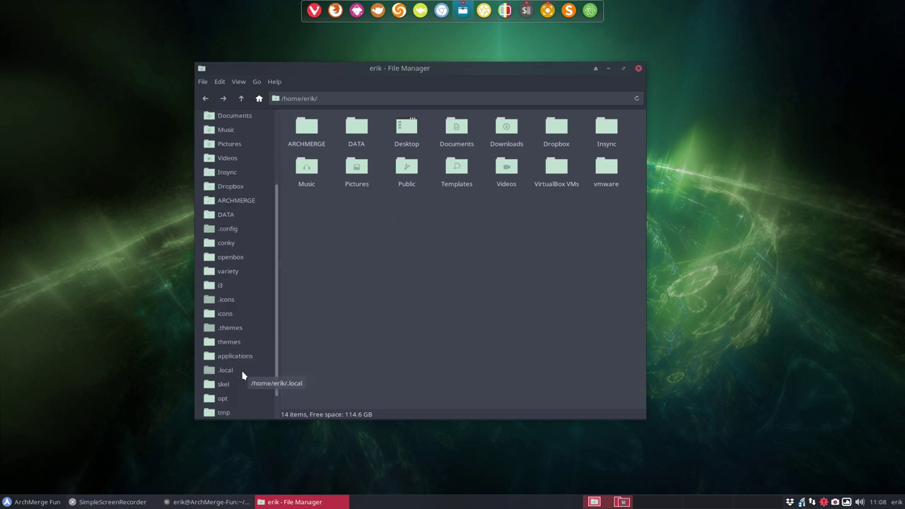
{"action": "left_click", "coordinate": [229, 300]}
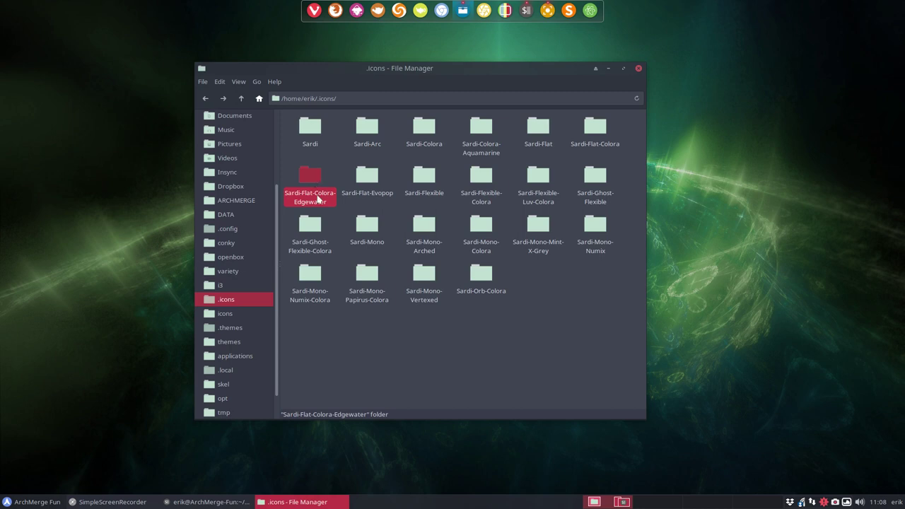
{"action": "double_click", "coordinate": [368, 176]}
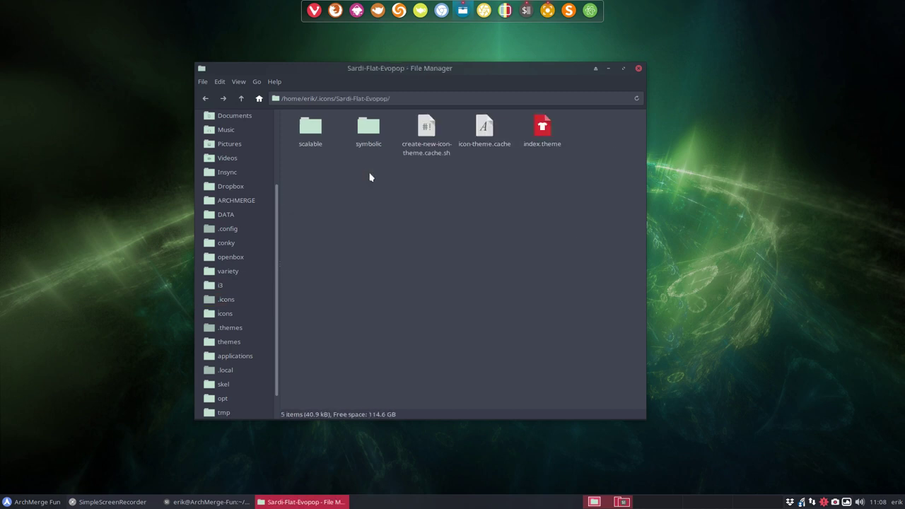
{"action": "double_click", "coordinate": [316, 132]}
{"action": "double_click", "coordinate": [318, 133]}
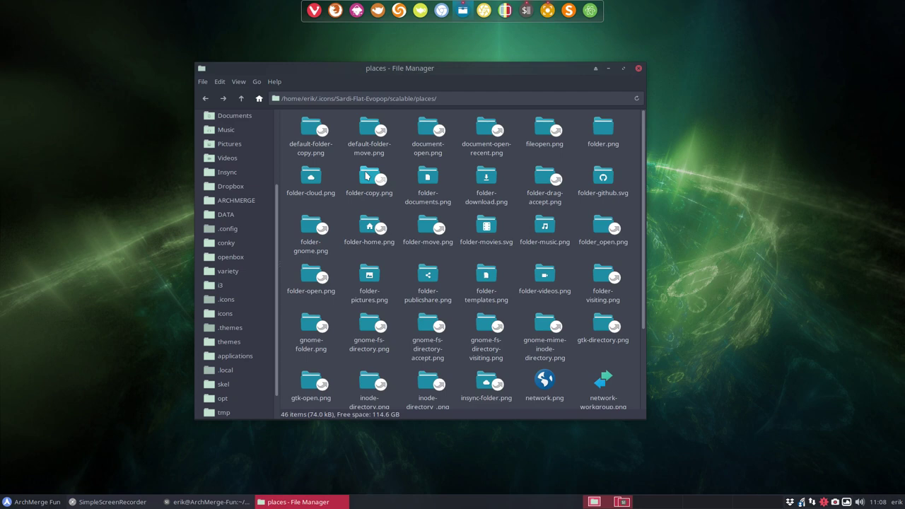
{"action": "left_click", "coordinate": [240, 98]}
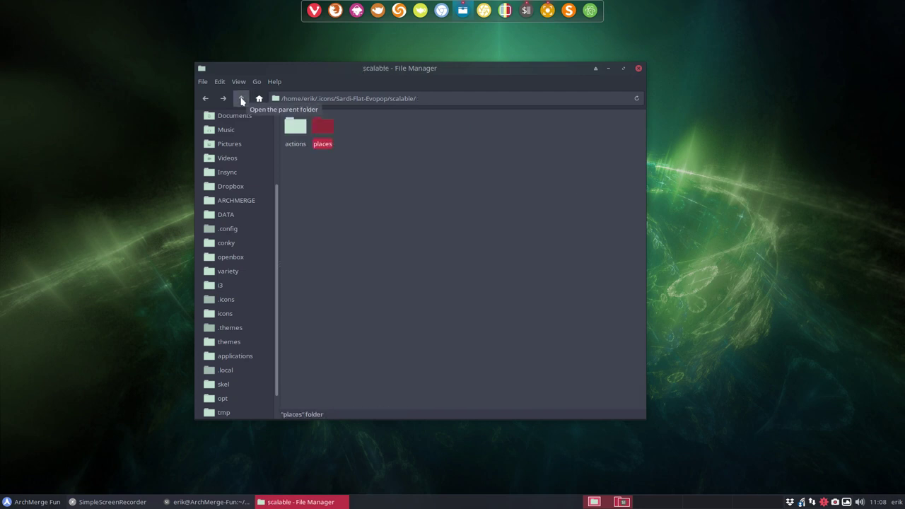
{"action": "left_click", "coordinate": [241, 99]}
{"action": "left_click", "coordinate": [241, 99]}
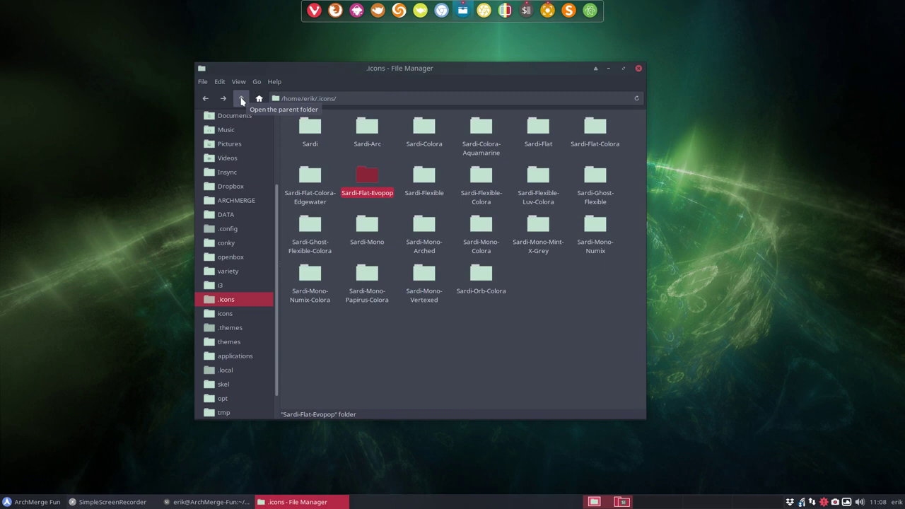
Highlight the Sardi-Flexible, Sardi-Colora and Sardi-Flat theme folders one after another in .icons
{"action": "left_click", "coordinate": [386, 163]}
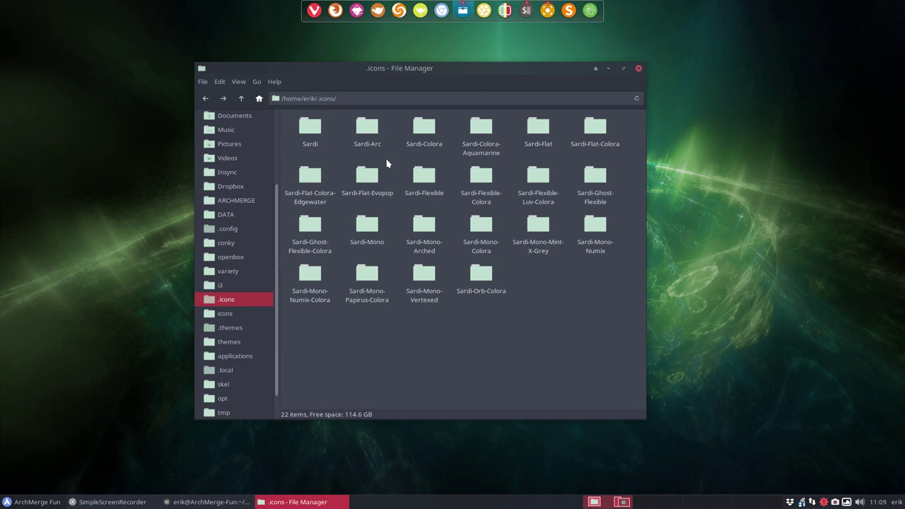
{"action": "left_click", "coordinate": [426, 178]}
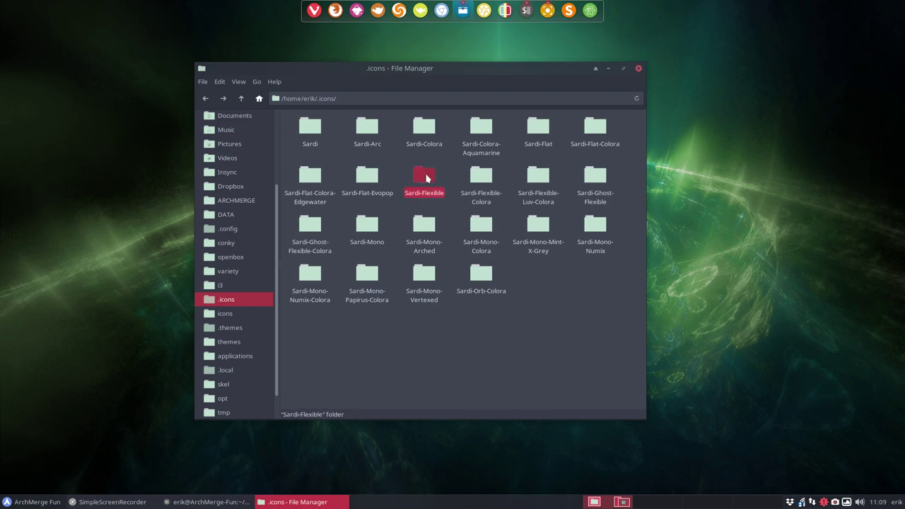
{"action": "left_click", "coordinate": [424, 127]}
{"action": "left_click", "coordinate": [539, 130]}
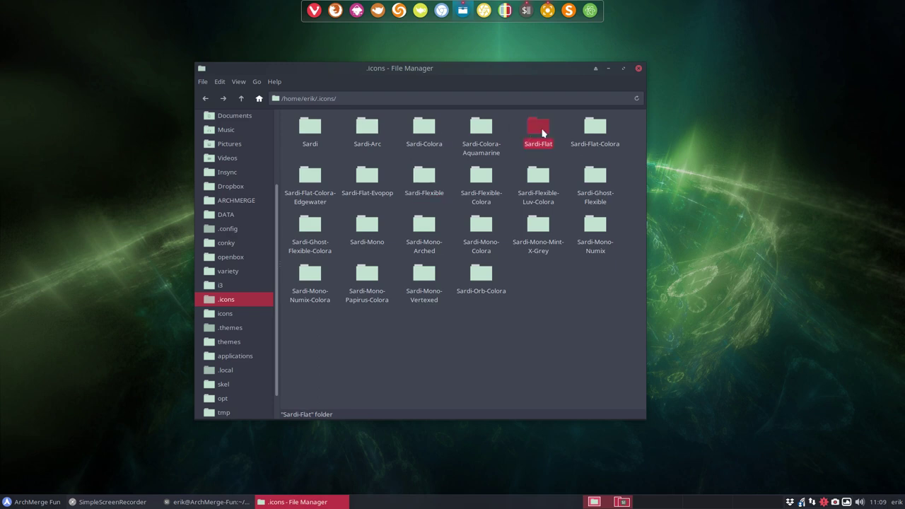
Point out the Sardi-Flat-Colora, Sardi-Flat-Colora-Edgewater and Sardi-Flat-Evopop theme folders, and open Sardi-Flexible
{"action": "left_click", "coordinate": [568, 133]}
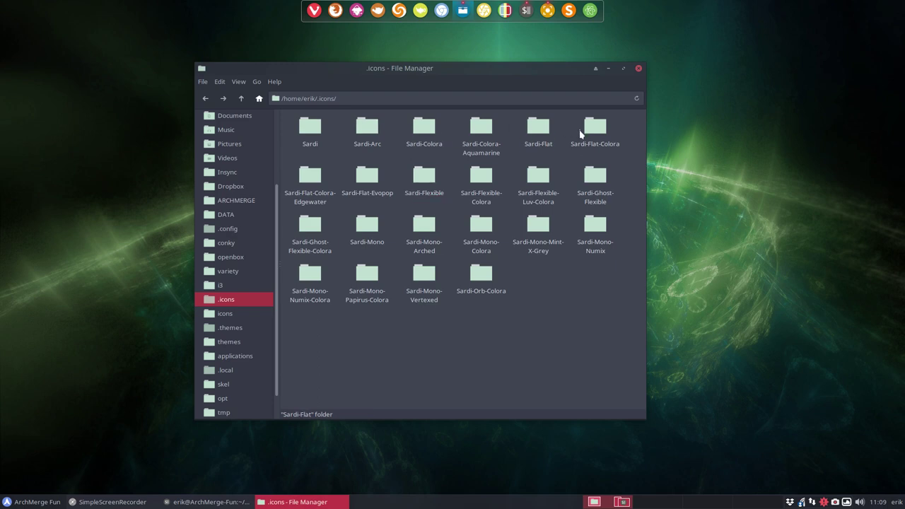
{"action": "left_click", "coordinate": [315, 181]}
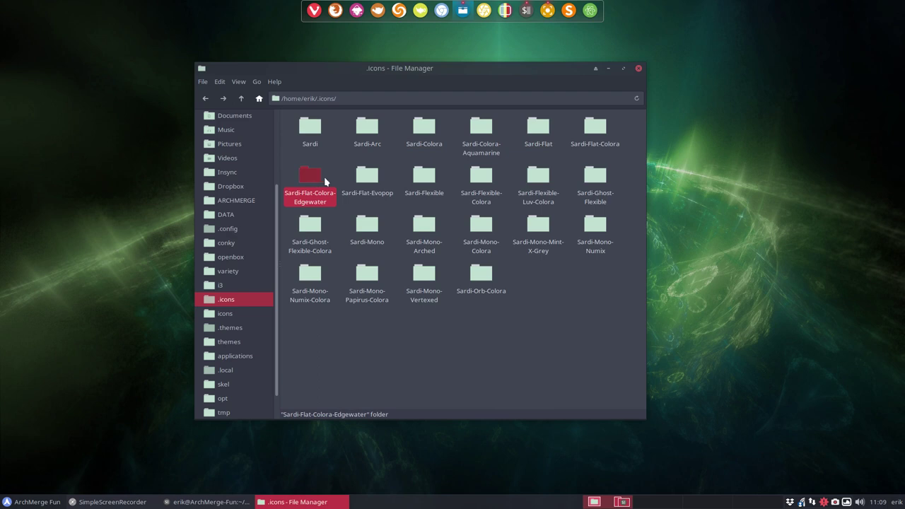
{"action": "left_click", "coordinate": [365, 178]}
{"action": "left_click", "coordinate": [417, 178]}
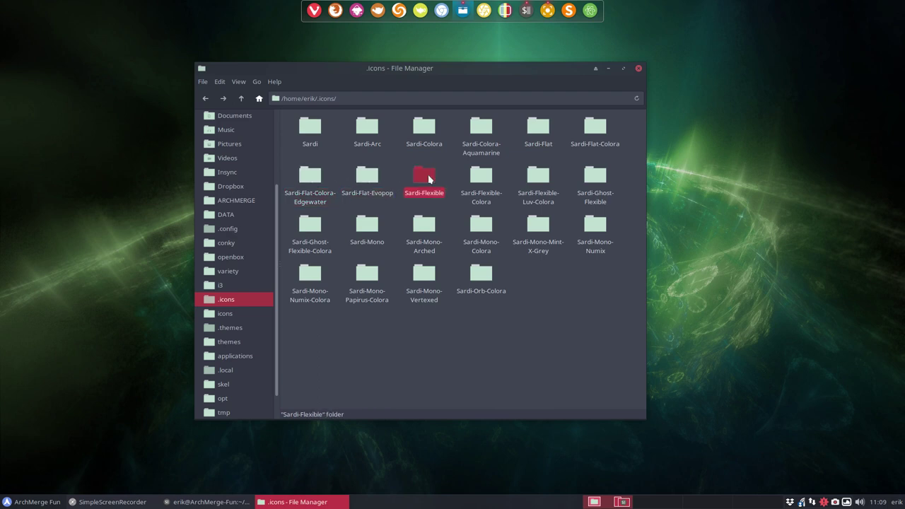
{"action": "double_click", "coordinate": [422, 178]}
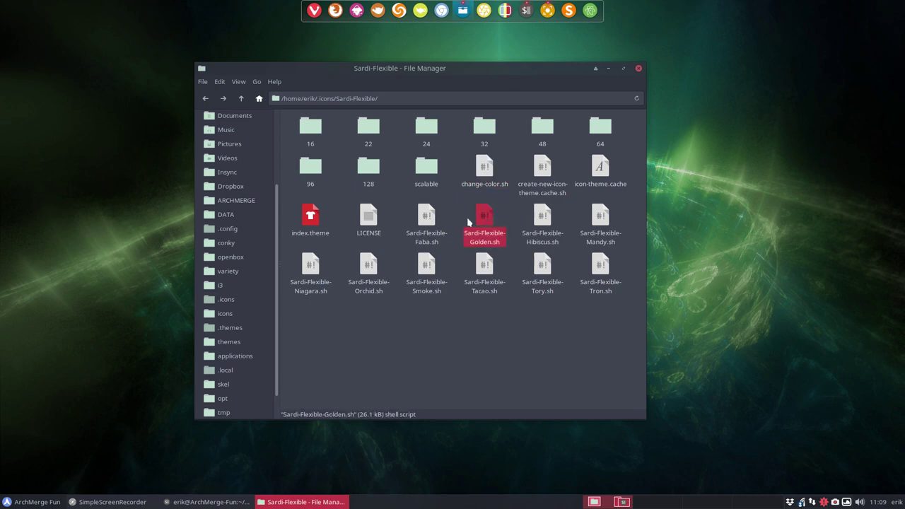
Examine the color scripts in the Sardi-Flexible folder, highlighting change-color.sh and the Faba, Tacao and Tron scripts
{"action": "left_click_drag", "start_coordinate": [396, 209], "coordinate": [609, 292]}
{"action": "left_click", "coordinate": [414, 358]}
{"action": "left_click", "coordinate": [480, 177]}
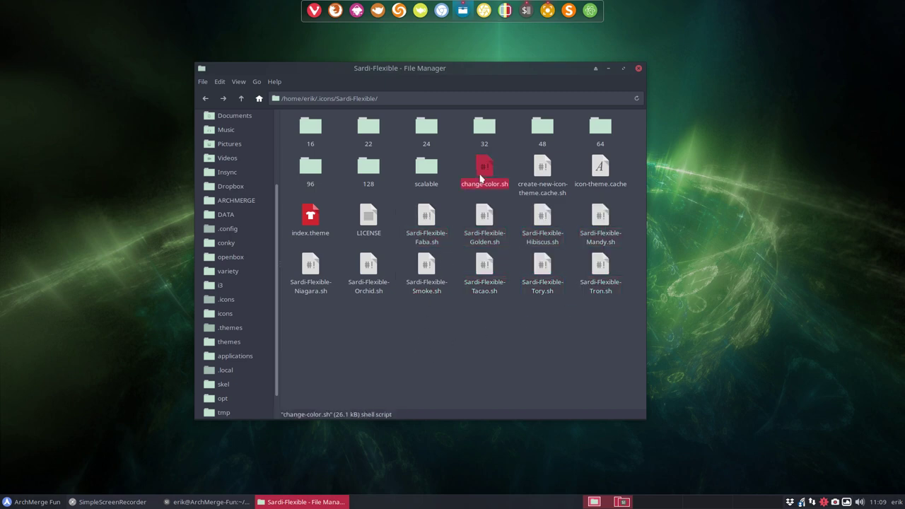
{"action": "left_click", "coordinate": [419, 218]}
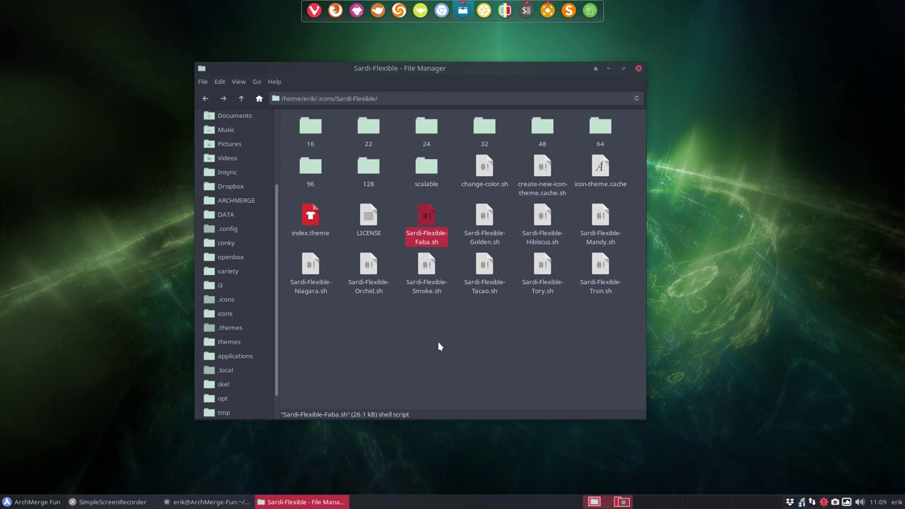
{"action": "left_click", "coordinate": [484, 272]}
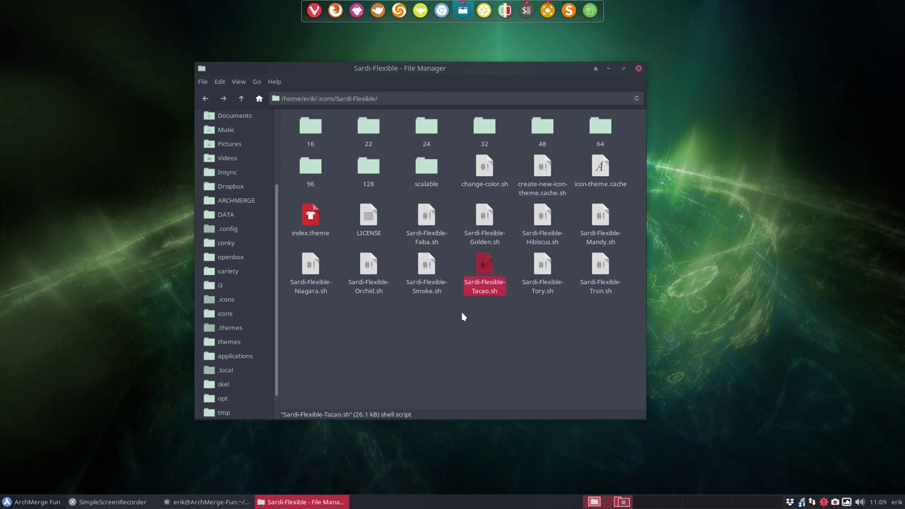
{"action": "left_click", "coordinate": [598, 286]}
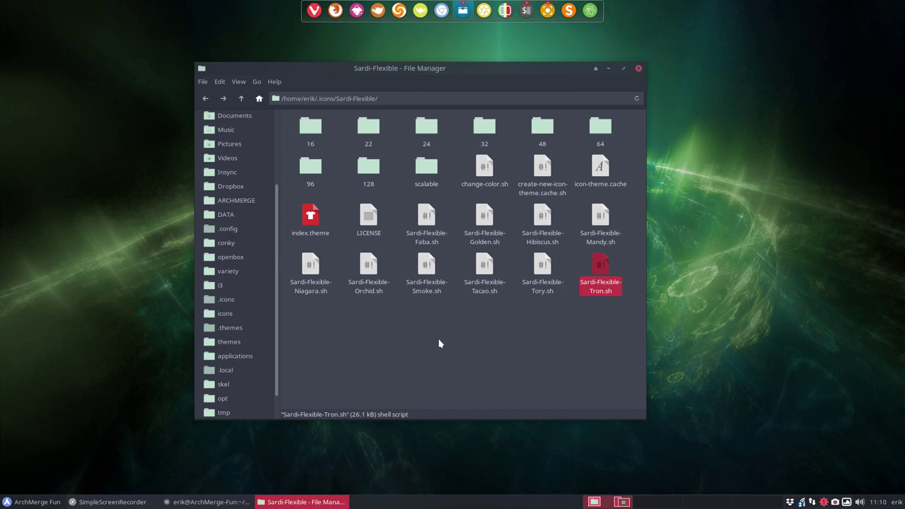
{"action": "left_click", "coordinate": [483, 344]}
{"action": "left_click", "coordinate": [485, 279]}
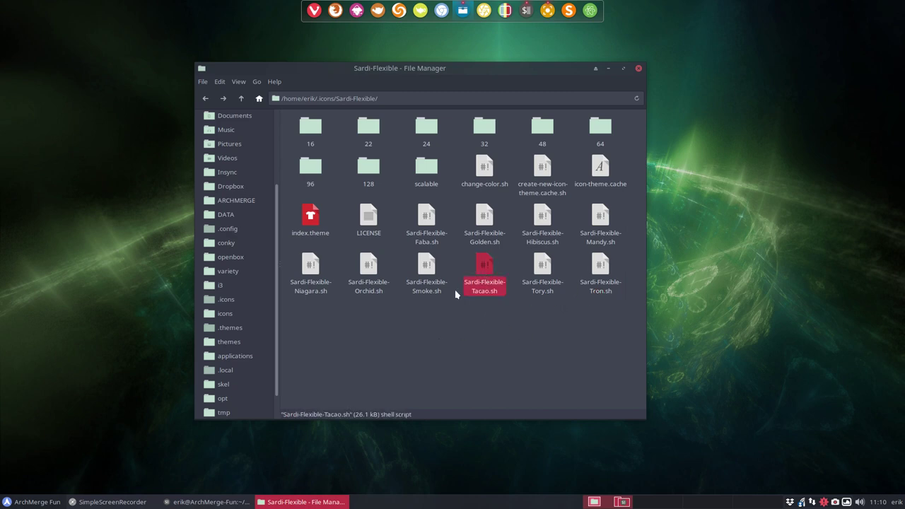
Duplicate the Sardi-Flexible folder in .icons and rename the copy Sardi-Flexible-Tacao
{"action": "left_click", "coordinate": [240, 99]}
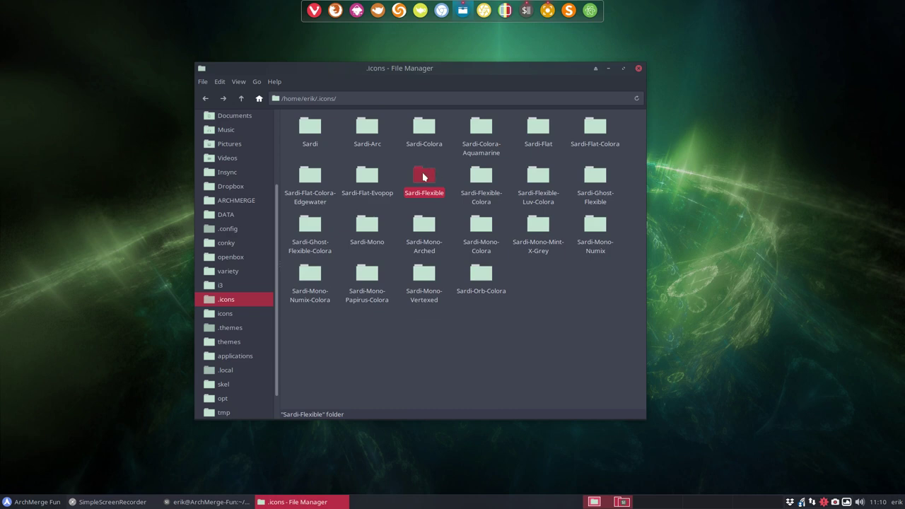
{"action": "key", "text": "ctrl+c"}
{"action": "key", "text": "ctrl+v"}
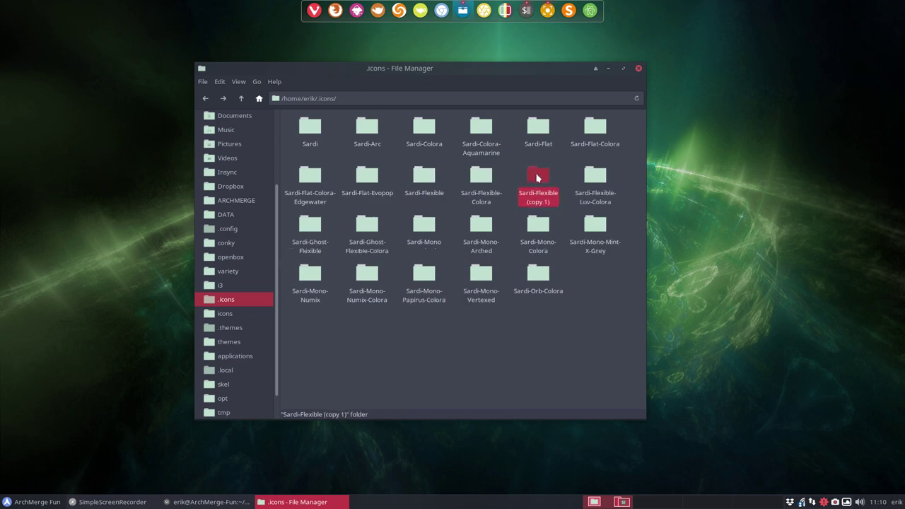
{"action": "key", "text": "F2"}
{"action": "key", "text": "End"}
{"action": "key", "text": "BackSpace"}
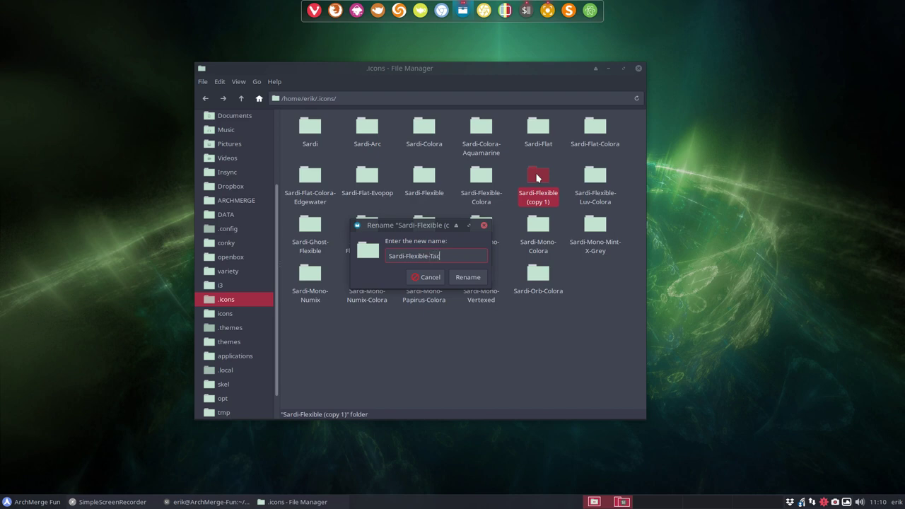
{"action": "key", "text": "Return"}
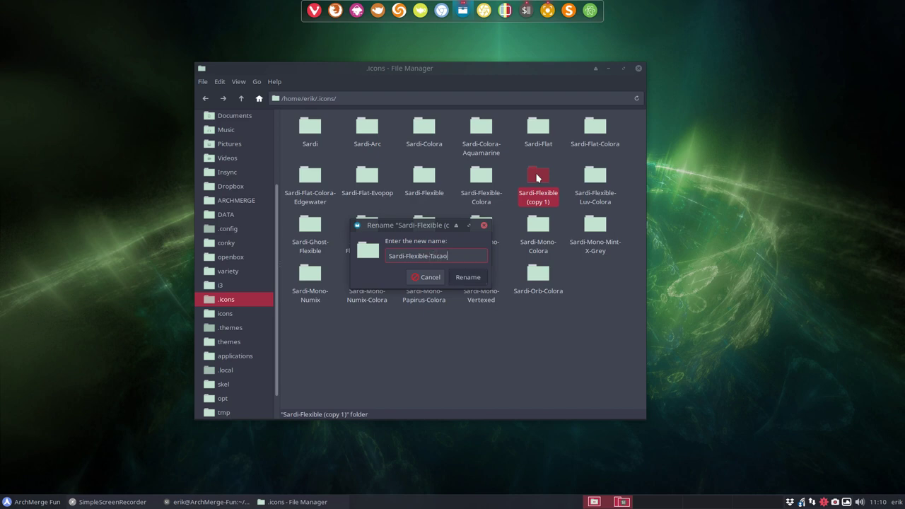
Set the theme name in the Sardi-Flexible-Tacao folder's index.theme to "Sardi Flexible Tacao", save the file and close the editor
{"action": "double_click", "coordinate": [592, 176]}
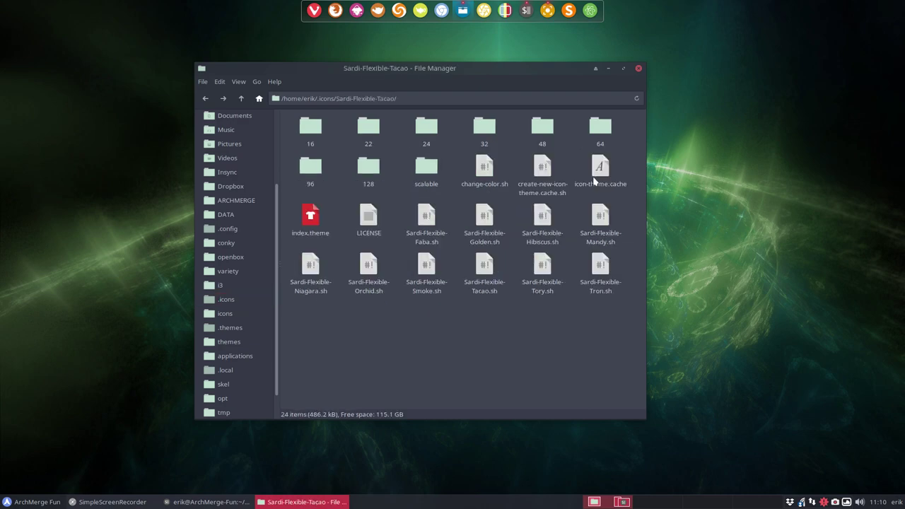
{"action": "left_click", "coordinate": [310, 216]}
{"action": "double_click", "coordinate": [310, 216]}
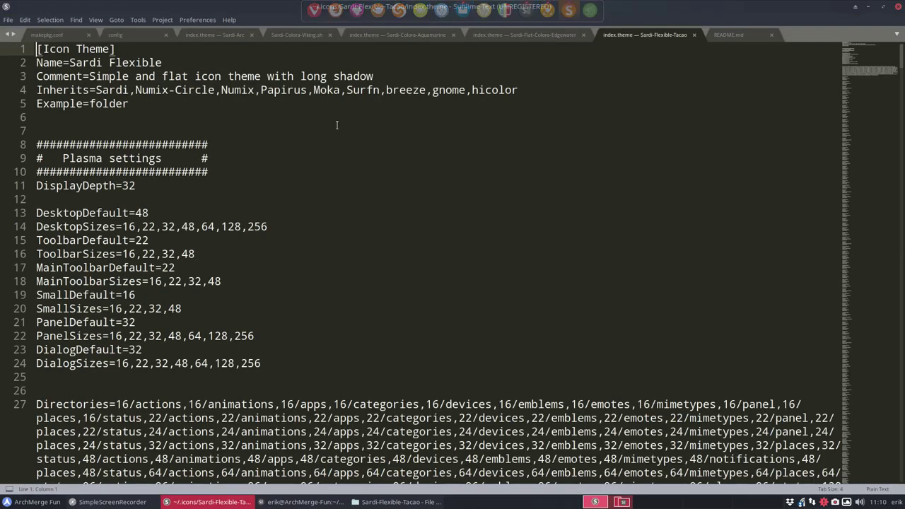
{"action": "left_click", "coordinate": [164, 62]}
{"action": "type", "text": "Tacao"}
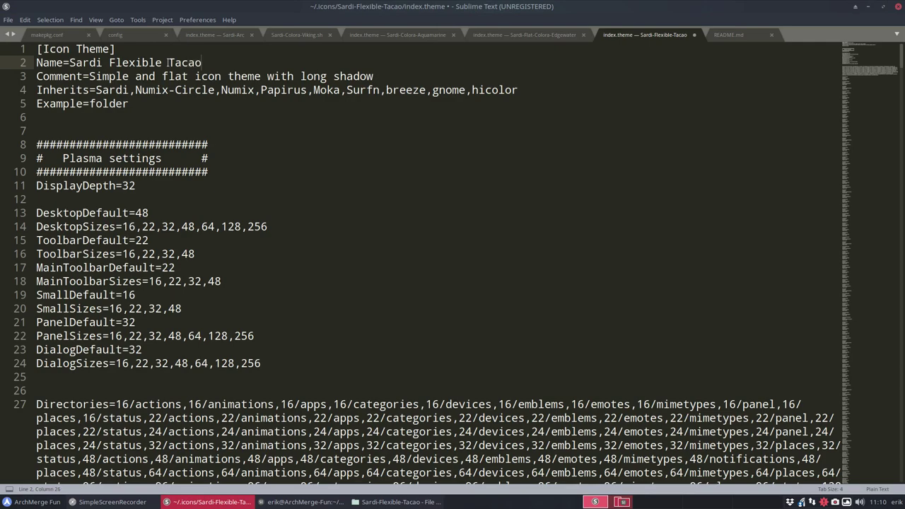
{"action": "key", "text": "ctrl+s"}
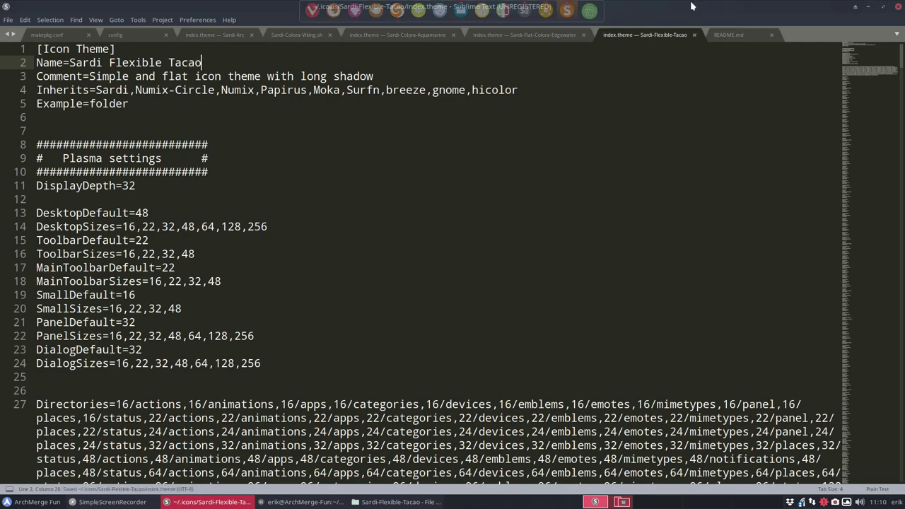
{"action": "left_click", "coordinate": [898, 7]}
Open a terminal in the Sardi-Flexible-Tacao folder and run ./Sardi-Flexible-Tacao.sh
{"action": "right_click", "coordinate": [487, 337]}
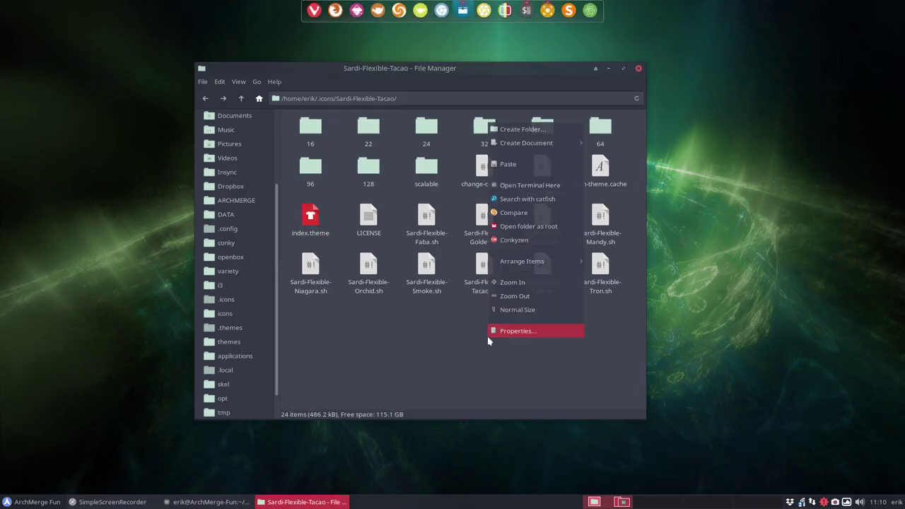
{"action": "left_click", "coordinate": [542, 186]}
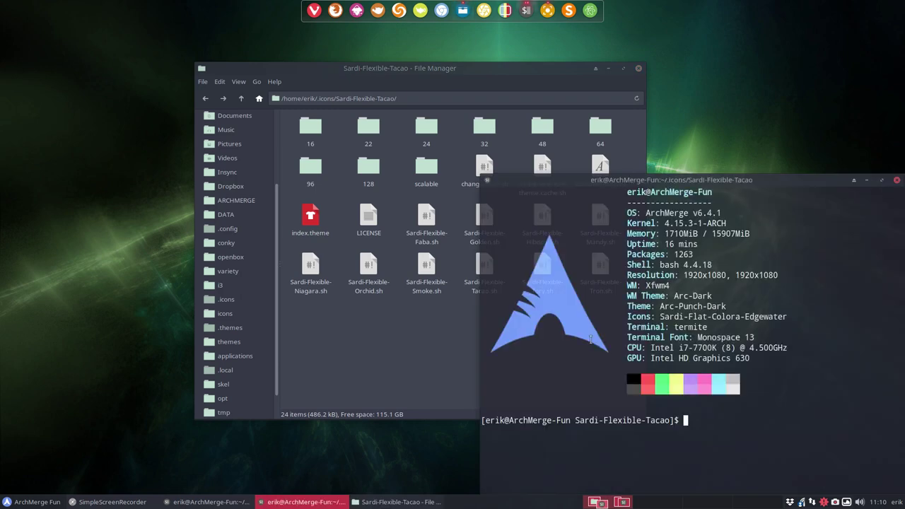
{"action": "type", "text": "./"}
{"action": "key", "text": "Tab"}
{"action": "key", "text": "Tab"}
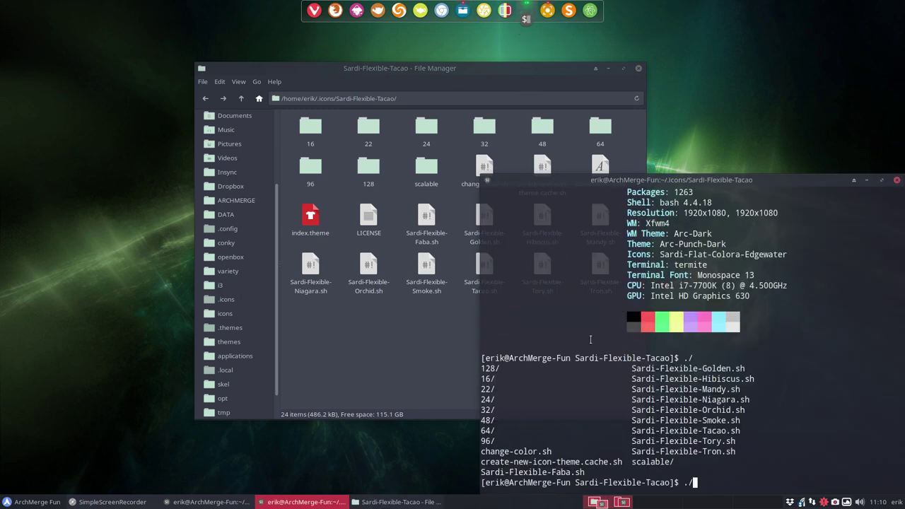
{"action": "type", "text": "Sard"}
{"action": "key", "text": "Tab"}
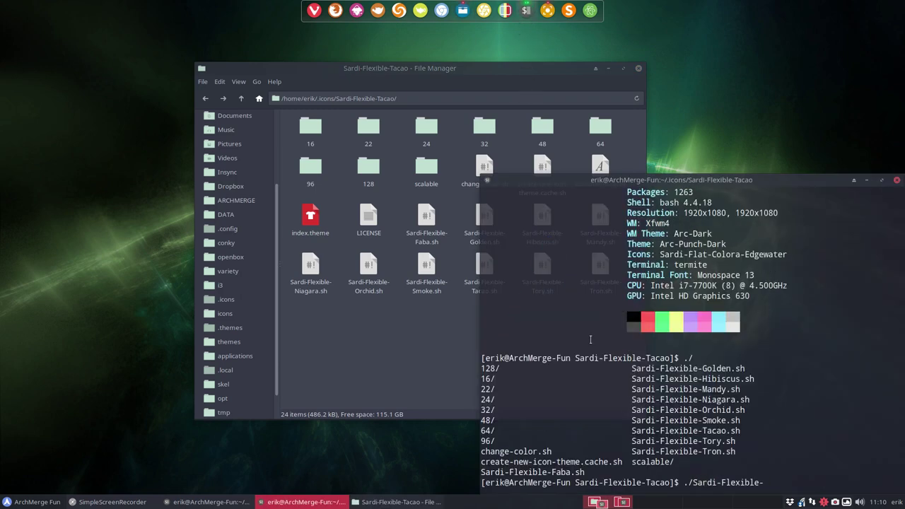
{"action": "key", "text": "Tab"}
{"action": "key", "text": "Tab"}
{"action": "type", "text": "T"}
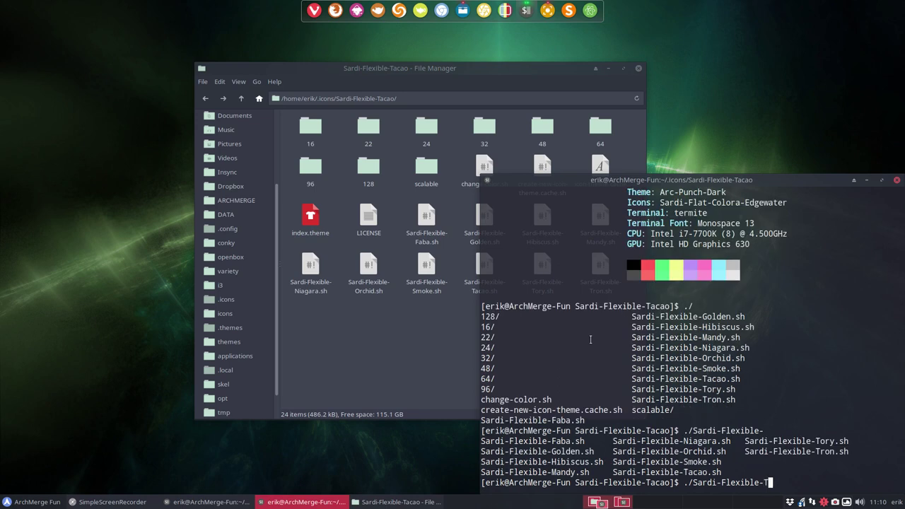
{"action": "key", "text": "Tab"}
{"action": "key", "text": "Tab"}
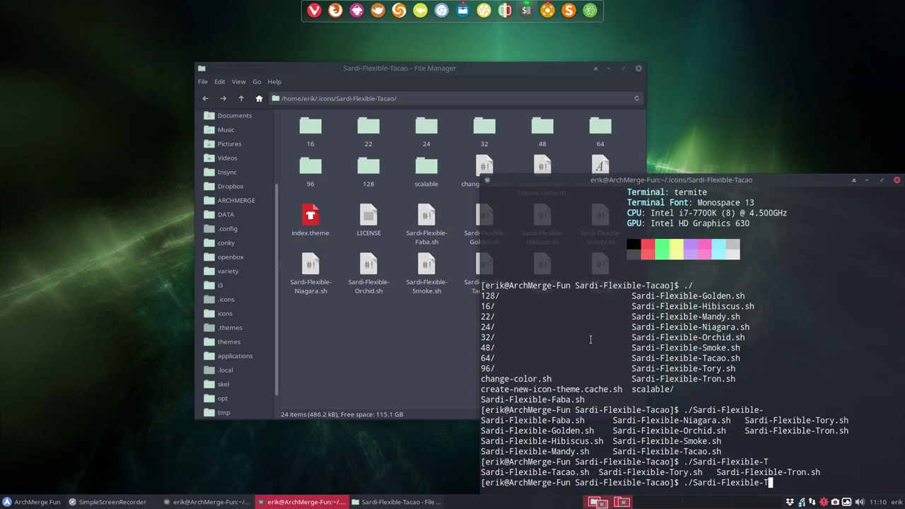
{"action": "type", "text": "a"}
{"action": "key", "text": "Tab"}
{"action": "key", "text": "Return"}
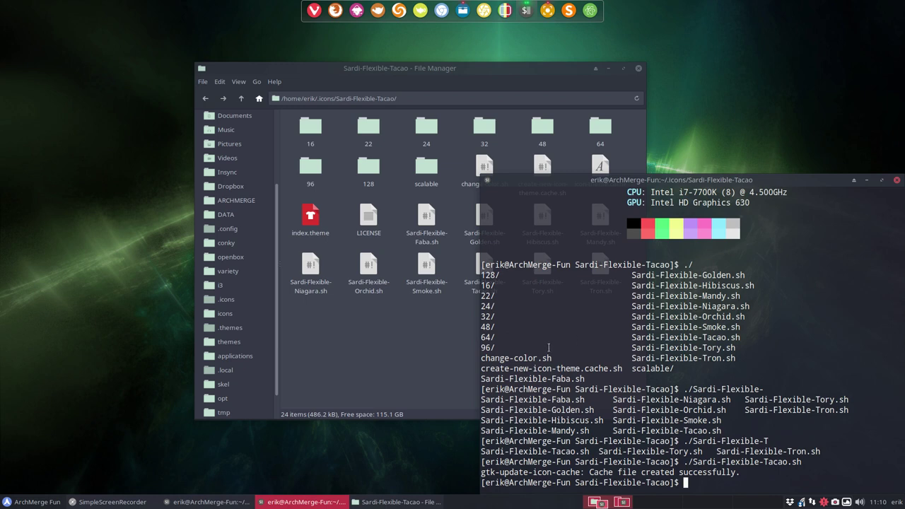
Apply the Sardi Flexible icon theme in the Appearance settings and view its icons in the application menu
{"action": "left_click", "coordinate": [32, 502]}
{"action": "left_click", "coordinate": [180, 488]}
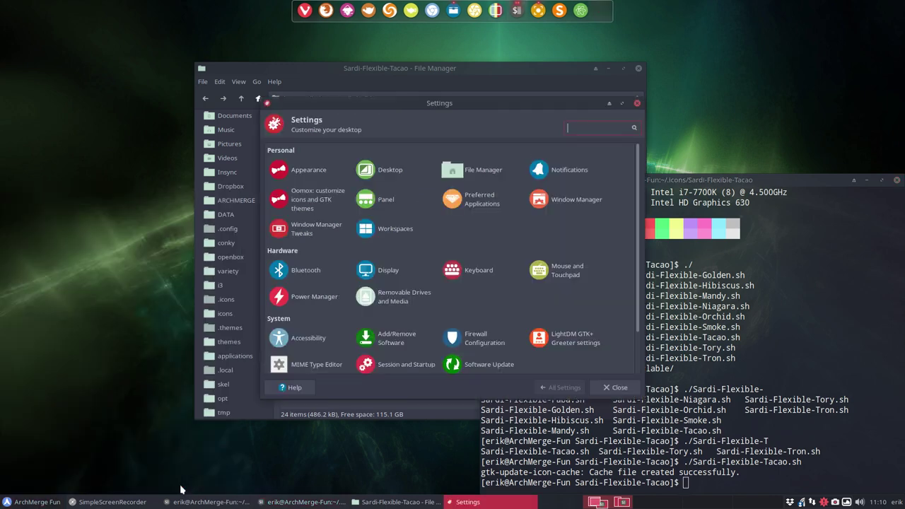
{"action": "left_click", "coordinate": [307, 172]}
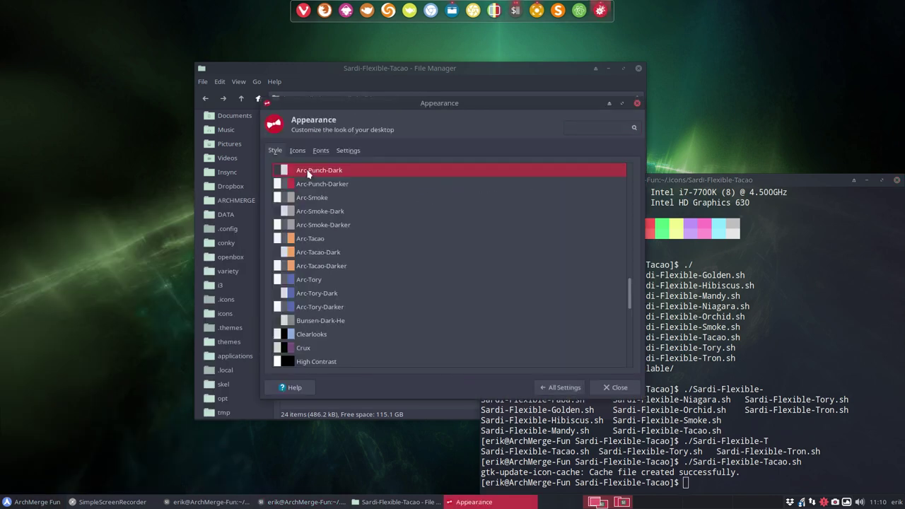
{"action": "left_click", "coordinate": [300, 151]}
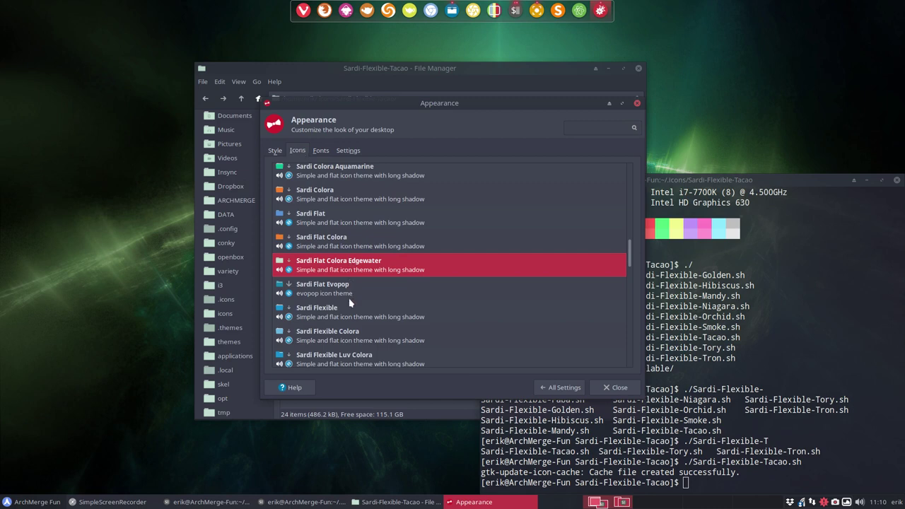
{"action": "scroll", "coordinate": [347, 293], "scroll_direction": "down", "scroll_amount": 2}
{"action": "left_click", "coordinate": [337, 265]}
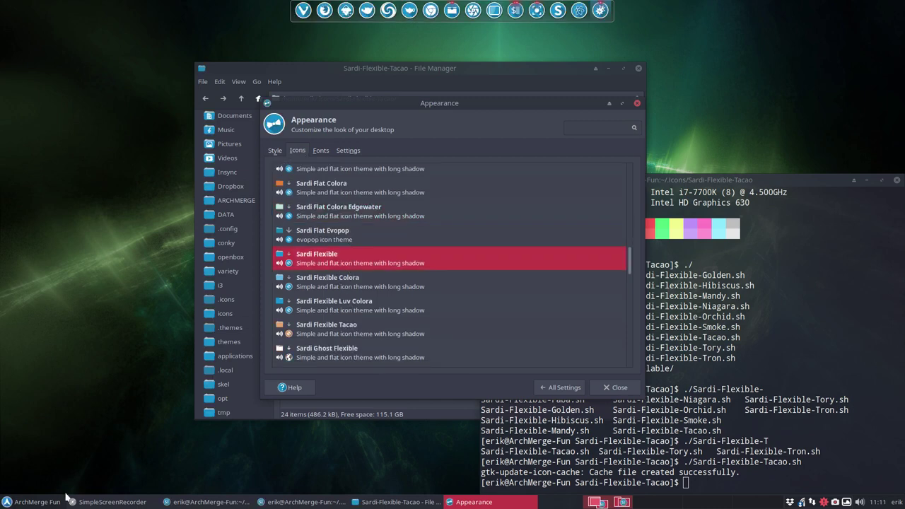
{"action": "left_click", "coordinate": [39, 502]}
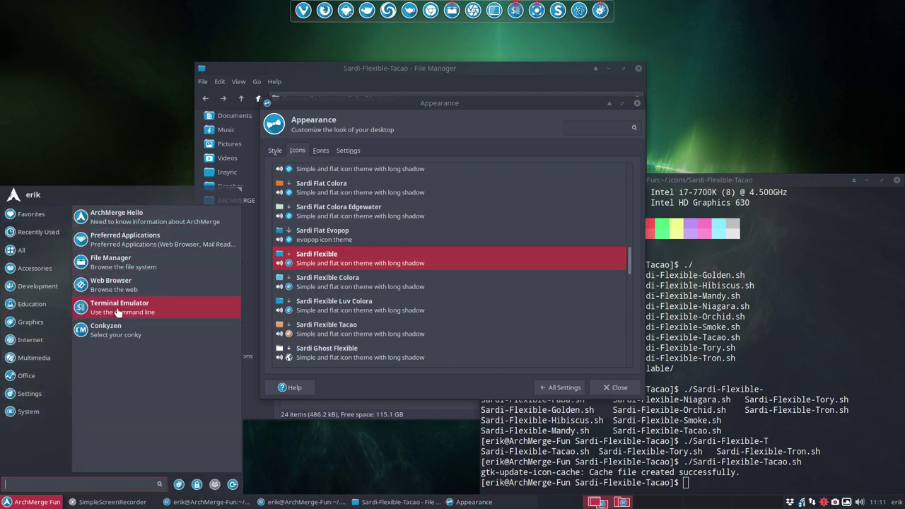
Apply the Sardi Flexible Tacao icon theme, check its icons in the application menu, and close the settings
{"action": "left_click", "coordinate": [338, 325]}
{"action": "left_click", "coordinate": [338, 325]}
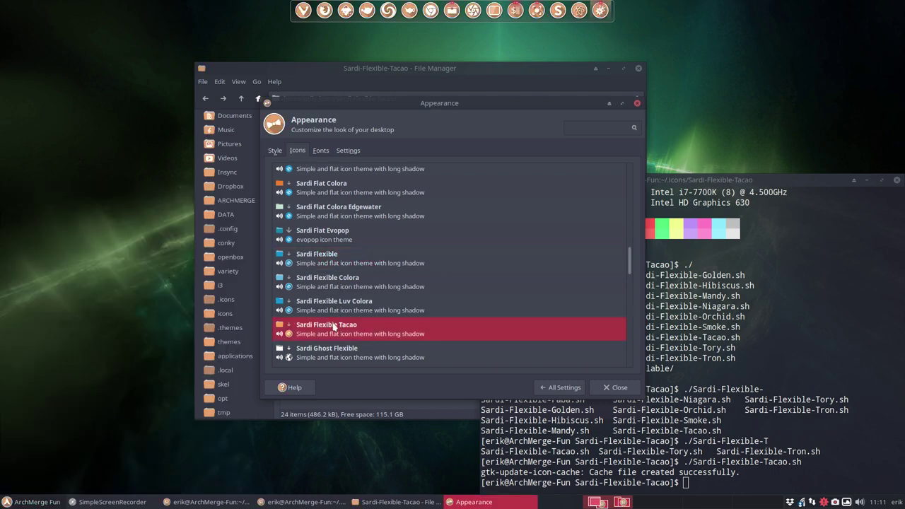
{"action": "left_click", "coordinate": [10, 503]}
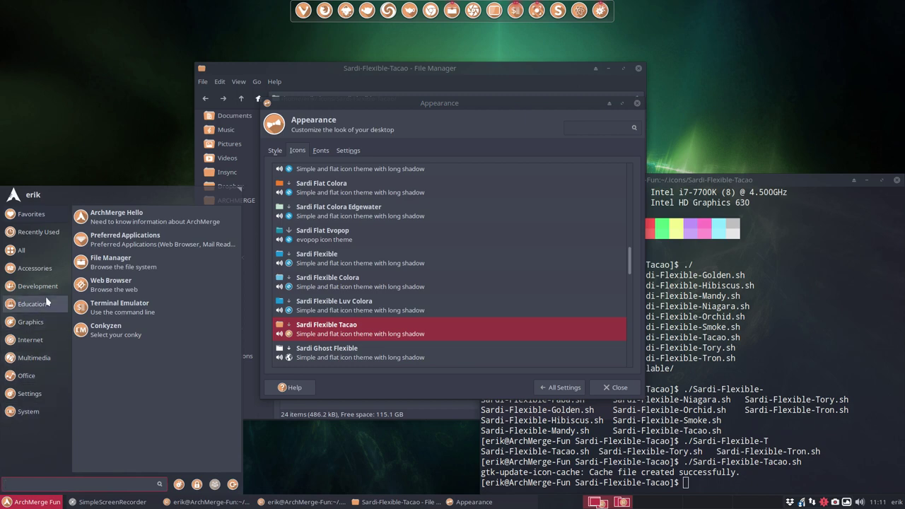
{"action": "left_click", "coordinate": [367, 392]}
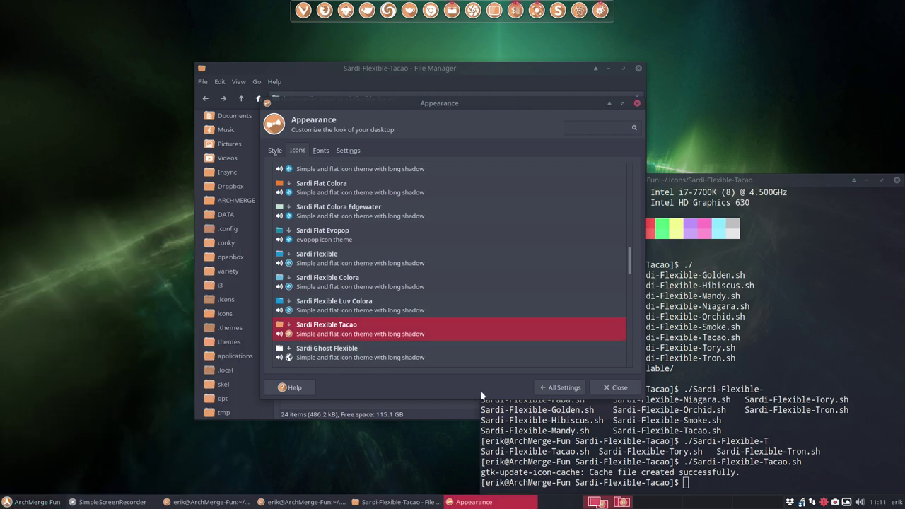
{"action": "left_click", "coordinate": [615, 387]}
{"action": "left_click", "coordinate": [398, 342]}
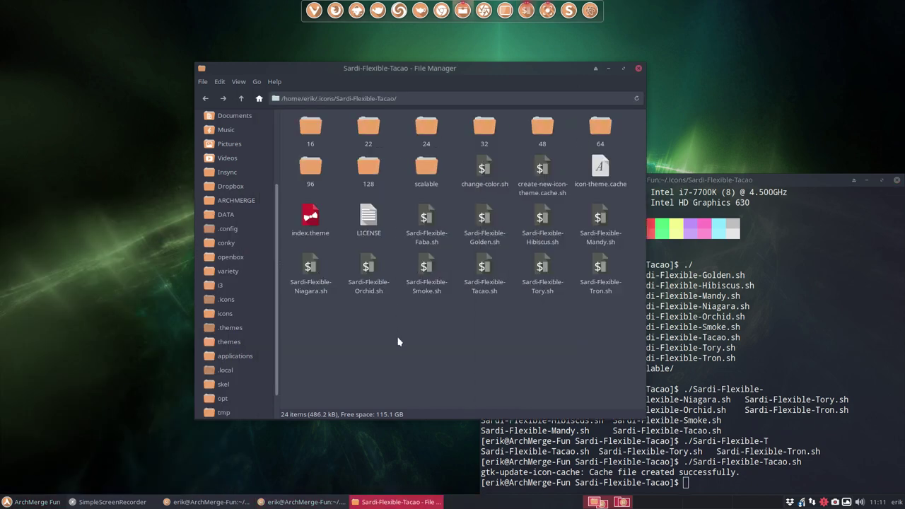
Set the orange desert dunes sunset image from Variety's recent downloads as the wallpaper and dismiss the thumbnail strip
{"action": "left_click", "coordinate": [823, 501]}
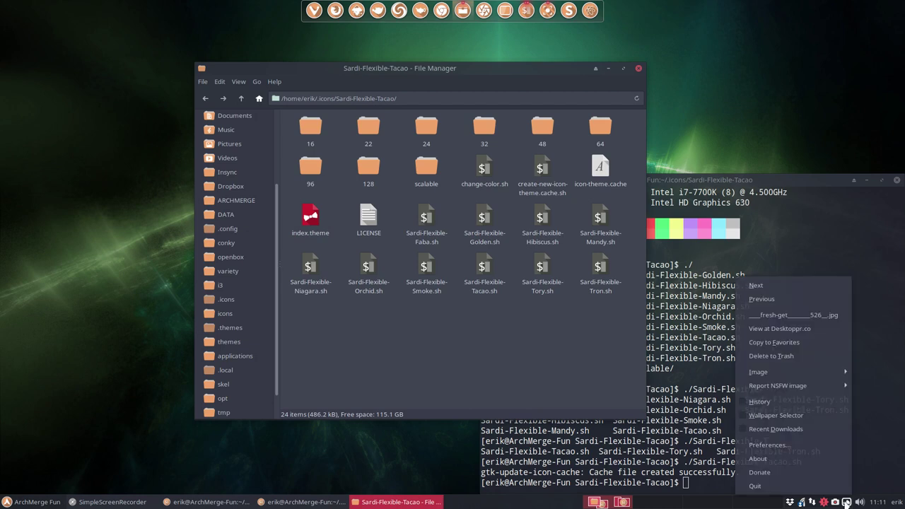
{"action": "left_click", "coordinate": [796, 428]}
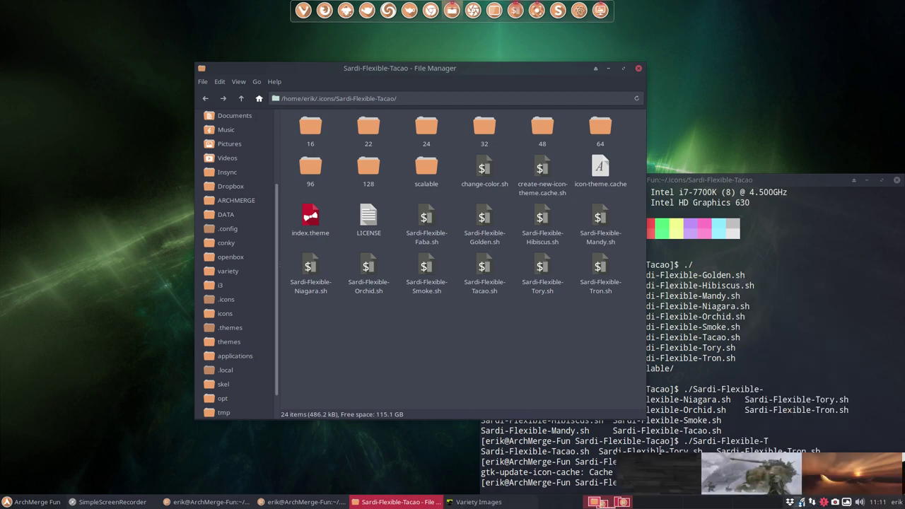
{"action": "left_click", "coordinate": [269, 478]}
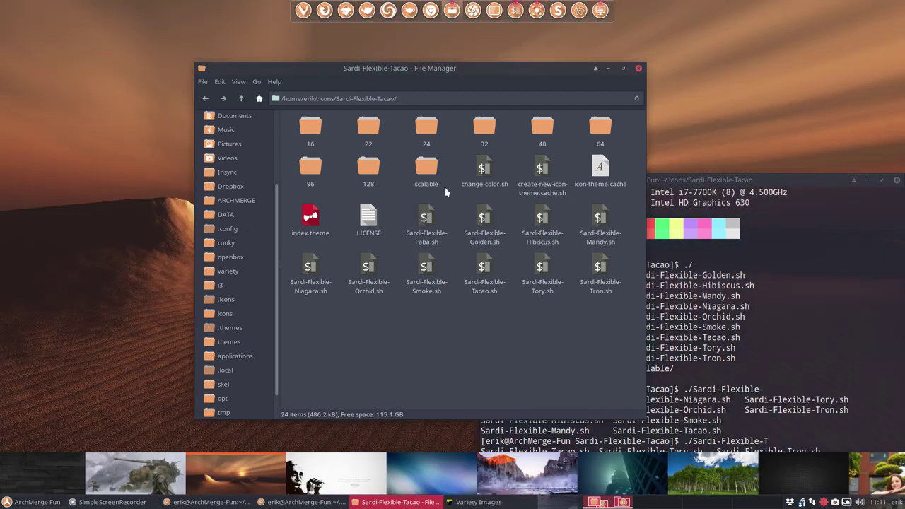
{"action": "left_click_drag", "start_coordinate": [557, 76], "coordinate": [402, 57]}
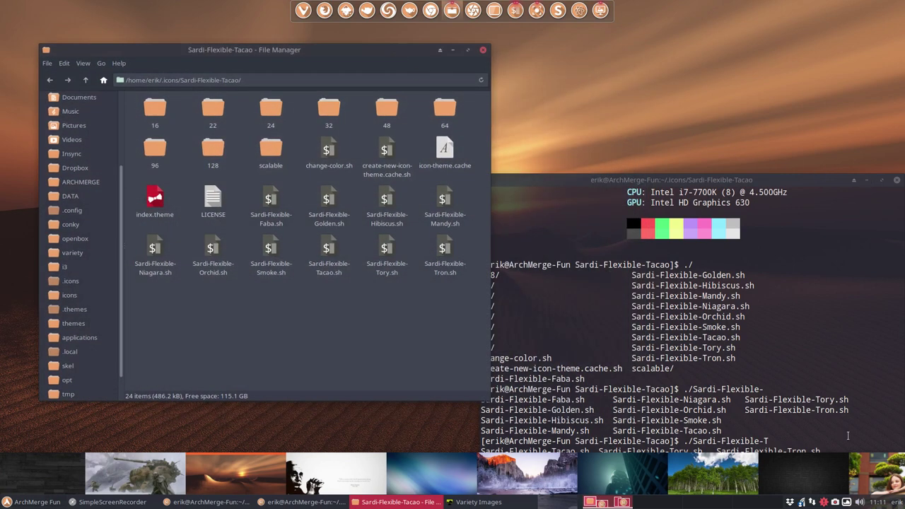
{"action": "type", "text": "acao.sh"}
{"action": "key", "text": "Return"}
{"action": "right_click", "coordinate": [834, 473]}
{"action": "left_click", "coordinate": [834, 470]}
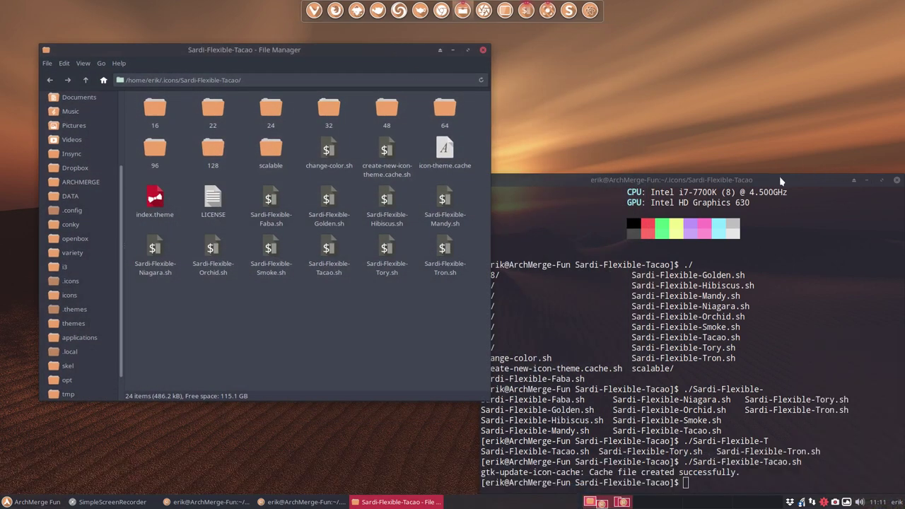
Close the terminal window and move the Sardi-Flexible-Tacao file manager window toward the middle of the desktop
{"action": "left_click", "coordinate": [895, 180]}
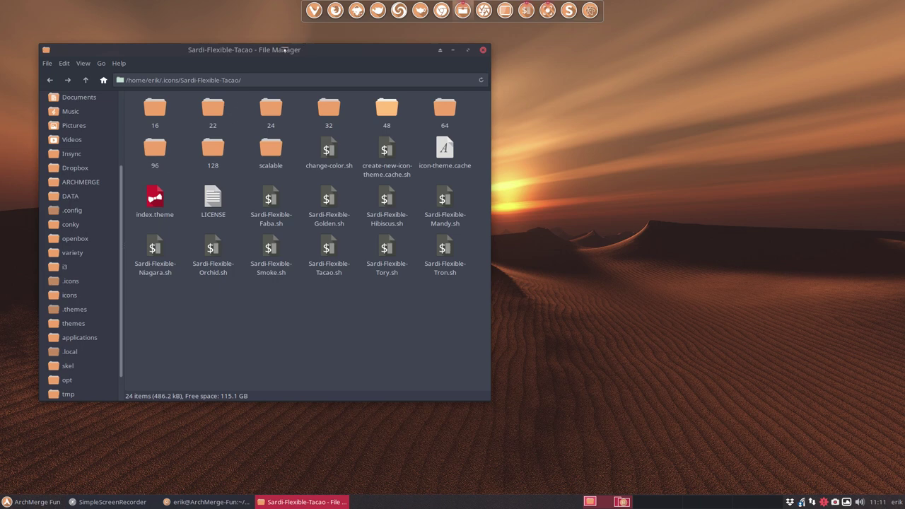
{"action": "left_click_drag", "start_coordinate": [326, 51], "coordinate": [596, 83]}
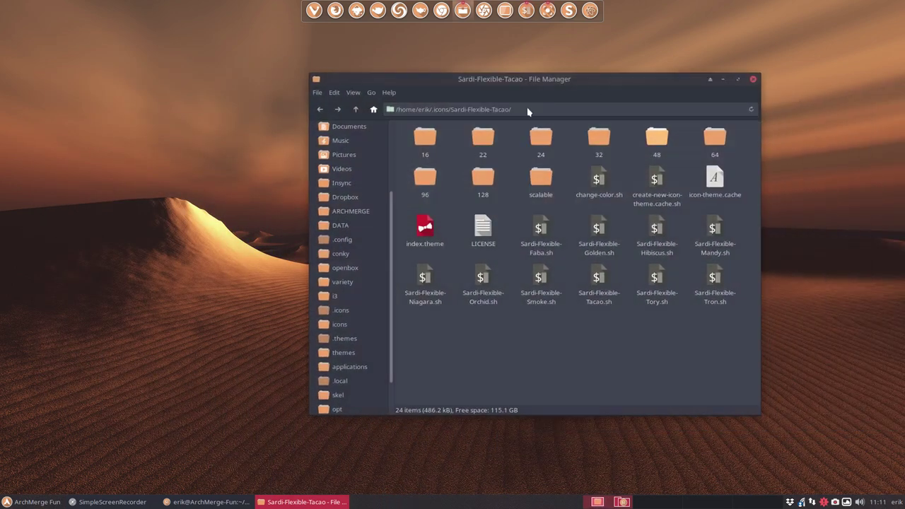
Examine the Sardi Flexible Tacao icons in the application menu's categories, from Accessories and Development through Graphics, Internet, Multimedia, Office, Settings and System
{"action": "left_click", "coordinate": [51, 497]}
{"action": "left_click", "coordinate": [29, 393]}
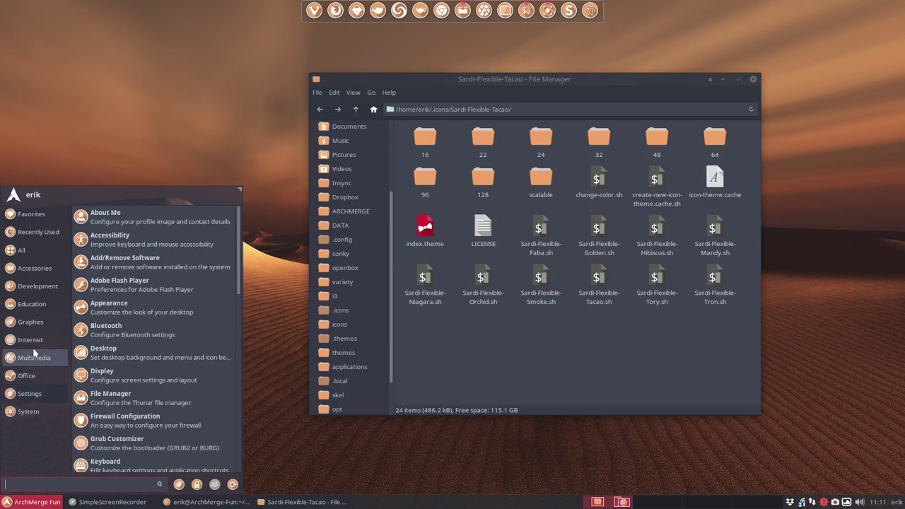
{"action": "left_click", "coordinate": [33, 357]}
{"action": "left_click", "coordinate": [32, 303]}
{"action": "left_click", "coordinate": [33, 267]}
{"action": "left_click", "coordinate": [31, 322]}
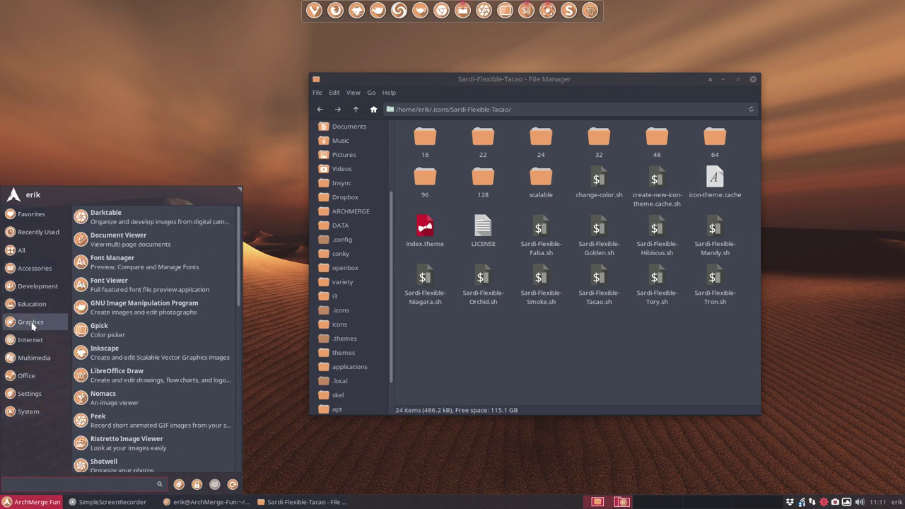
{"action": "left_click", "coordinate": [30, 340]}
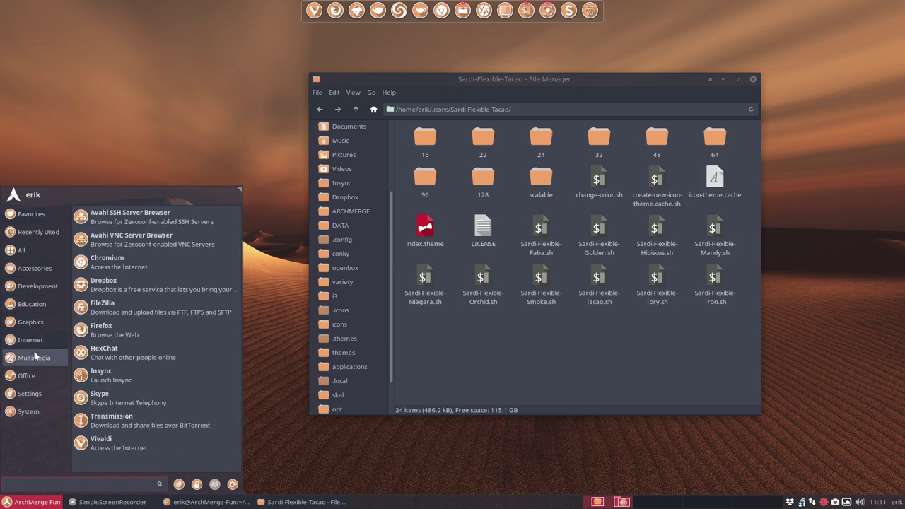
{"action": "left_click", "coordinate": [35, 357]}
{"action": "left_click", "coordinate": [27, 375]}
{"action": "left_click", "coordinate": [30, 393]}
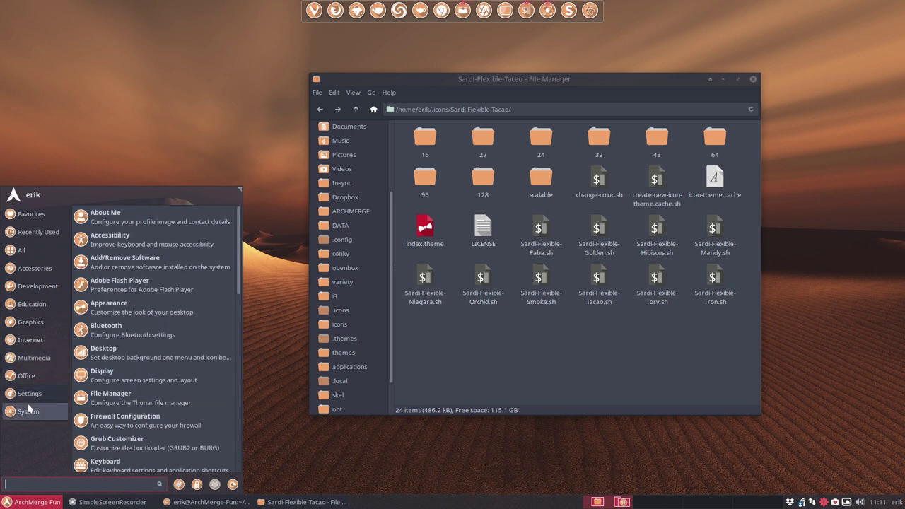
{"action": "left_click", "coordinate": [28, 410]}
{"action": "left_click", "coordinate": [32, 357]}
{"action": "left_click", "coordinate": [31, 340]}
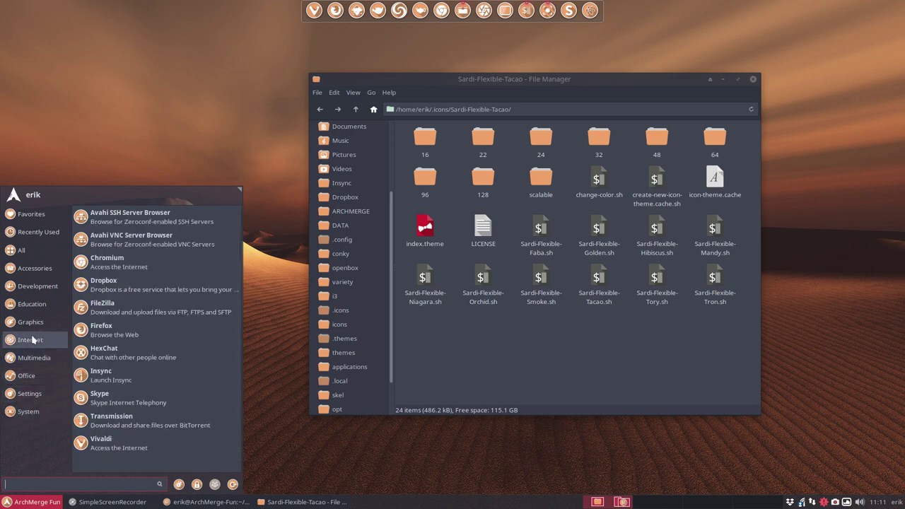
{"action": "left_click", "coordinate": [30, 321]}
{"action": "left_click", "coordinate": [32, 303]}
{"action": "left_click", "coordinate": [37, 286]}
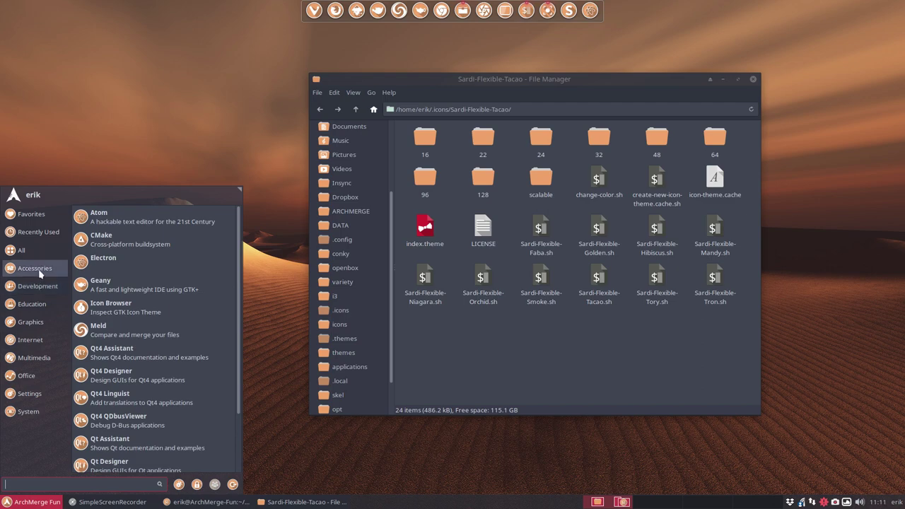
{"action": "left_click", "coordinate": [36, 269]}
Look through the icons in the application menu's full list of all applications, then close the menu
{"action": "left_click", "coordinate": [22, 250]}
{"action": "scroll", "coordinate": [164, 323], "scroll_direction": "down", "scroll_amount": 3}
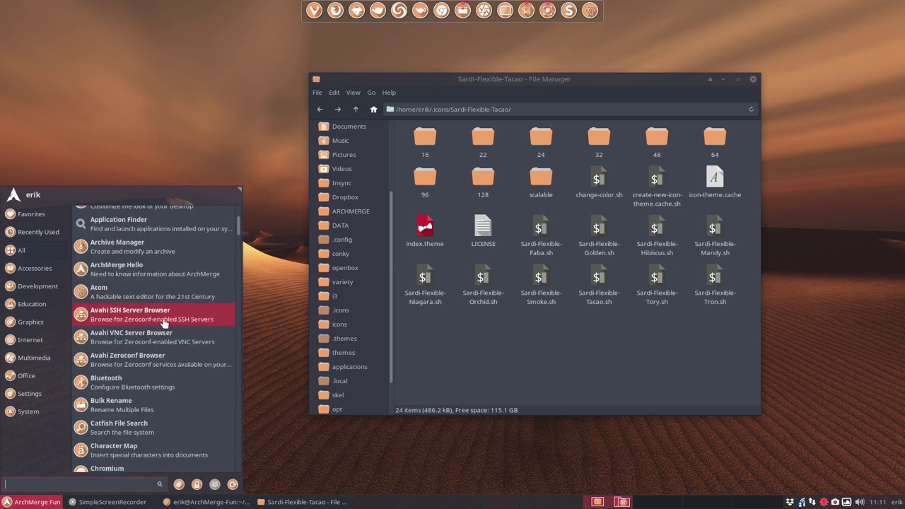
{"action": "scroll", "coordinate": [164, 323], "scroll_direction": "down", "scroll_amount": 15}
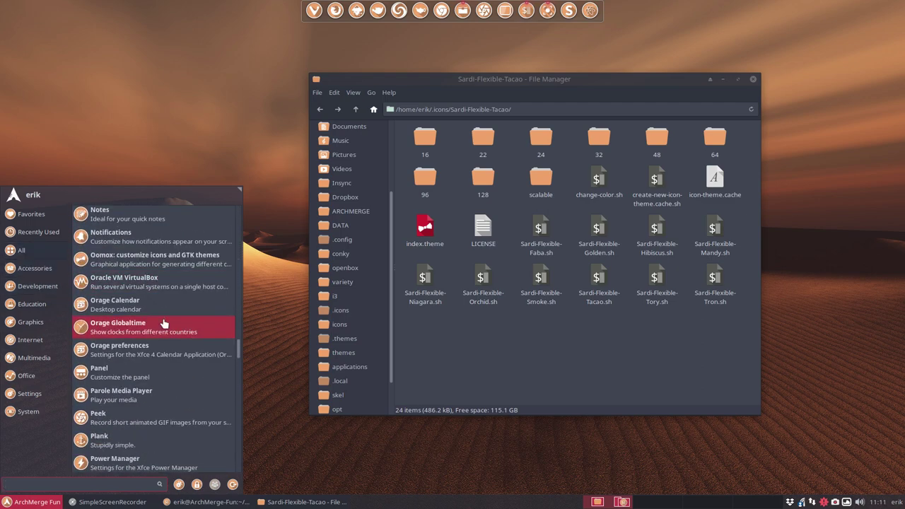
{"action": "scroll", "coordinate": [164, 323], "scroll_direction": "down", "scroll_amount": 15}
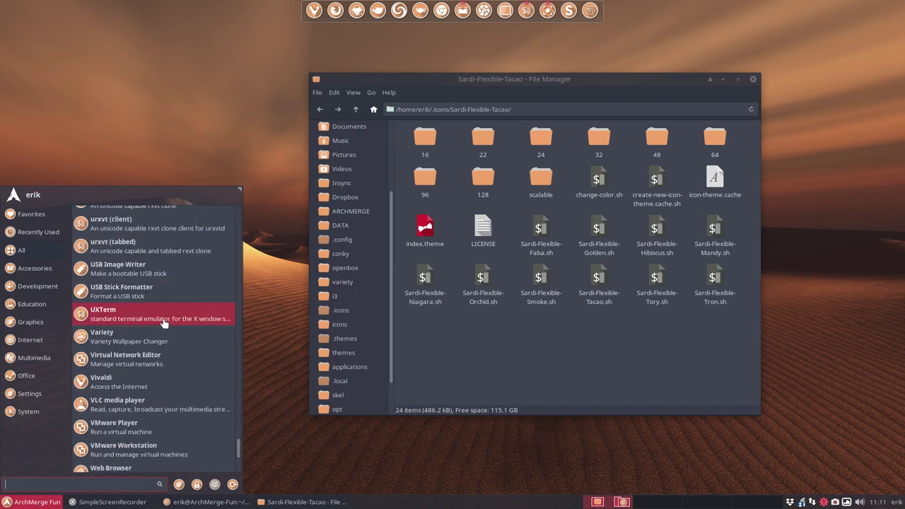
{"action": "scroll", "coordinate": [164, 323], "scroll_direction": "down", "scroll_amount": 4}
{"action": "left_click", "coordinate": [486, 348]}
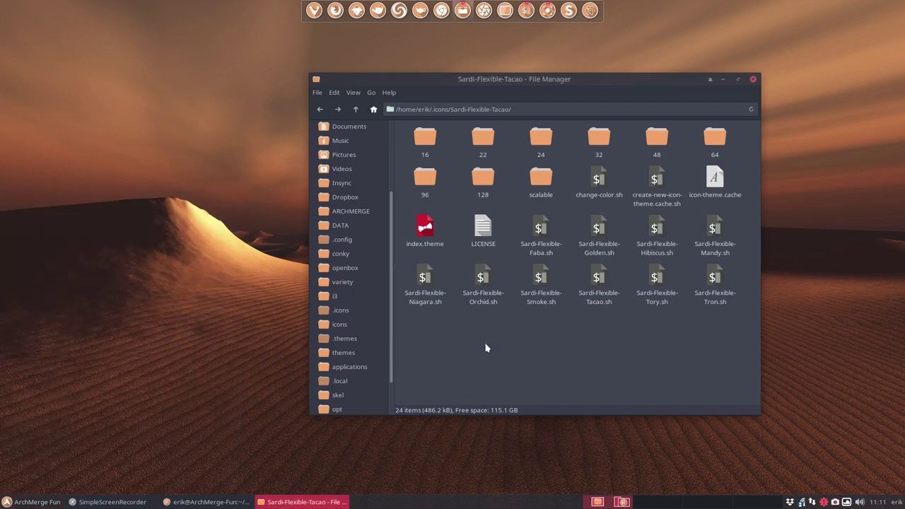
Go up to the .icons folder and switch the desktop icon theme to Sardi Ghost Flexible
{"action": "left_click", "coordinate": [356, 110]}
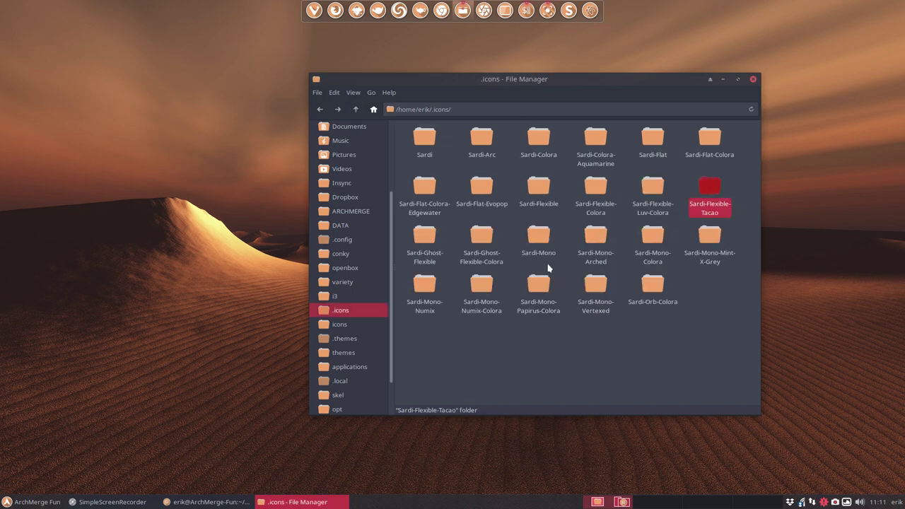
{"action": "left_click", "coordinate": [430, 237]}
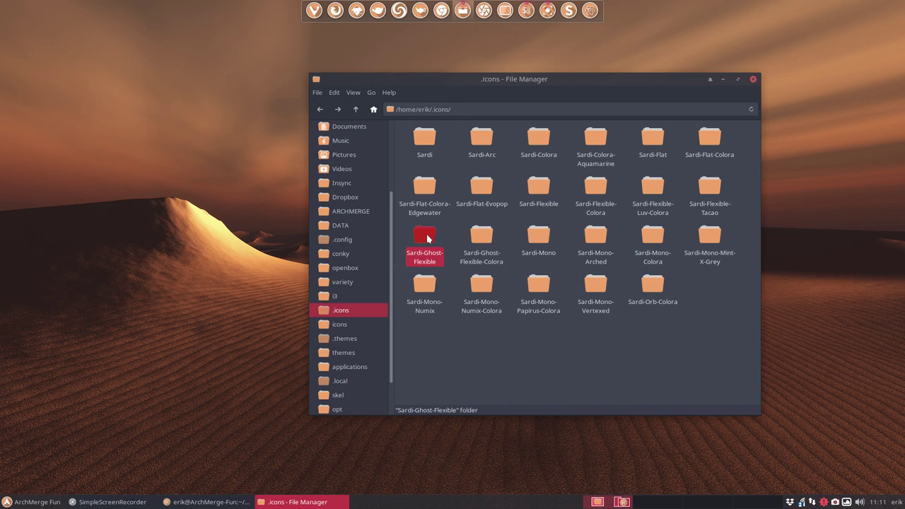
{"action": "left_click", "coordinate": [37, 499]}
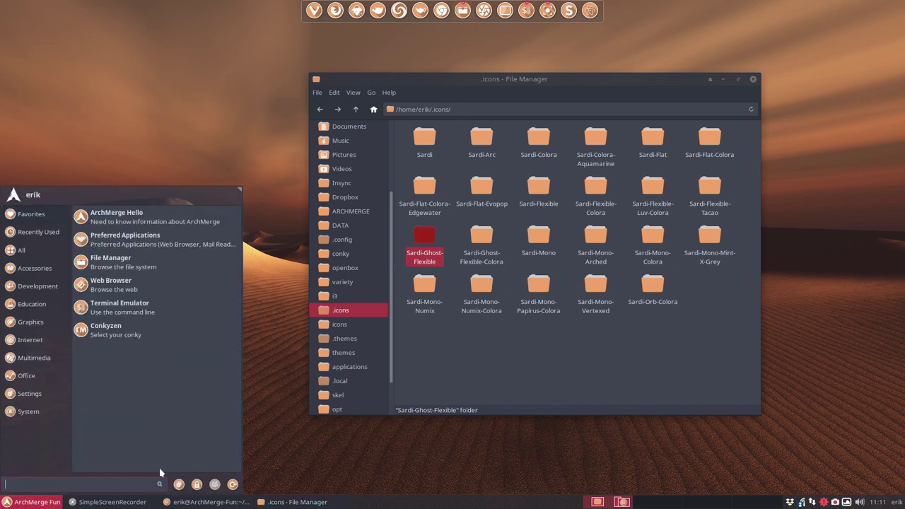
{"action": "left_click", "coordinate": [179, 484]}
{"action": "left_click", "coordinate": [305, 173]}
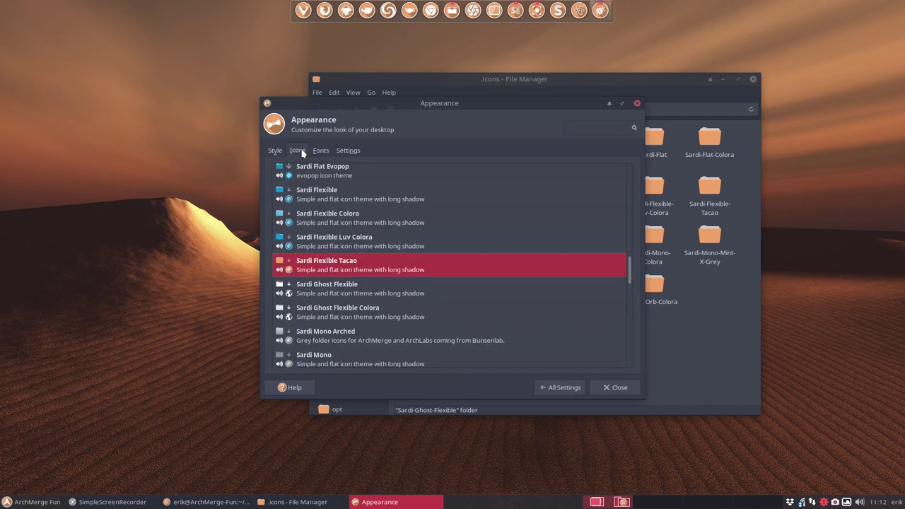
{"action": "left_click", "coordinate": [348, 300]}
{"action": "left_click", "coordinate": [620, 388]}
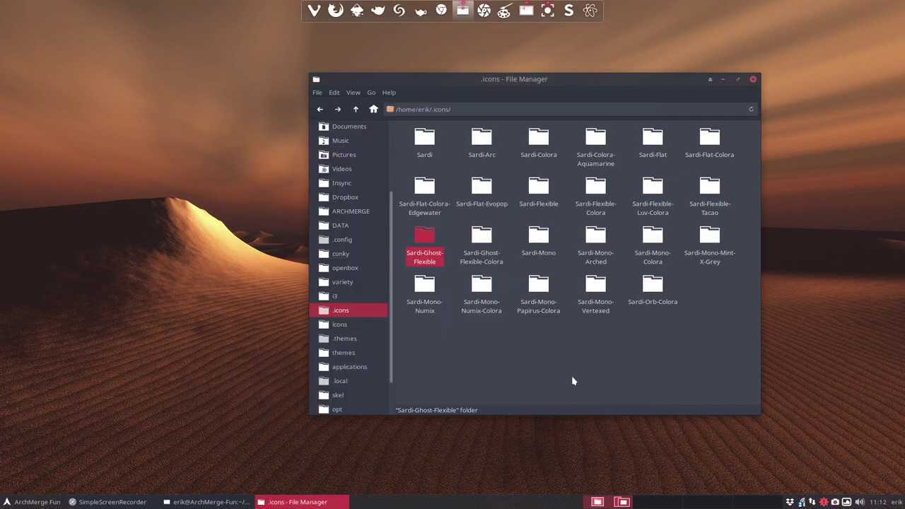
Duplicate the Sardi-Ghost-Flexible folder inside the .icons folder
{"action": "left_click", "coordinate": [571, 376]}
{"action": "left_click", "coordinate": [425, 236]}
{"action": "key", "text": "ctrl+c"}
{"action": "key", "text": "ctrl+v"}
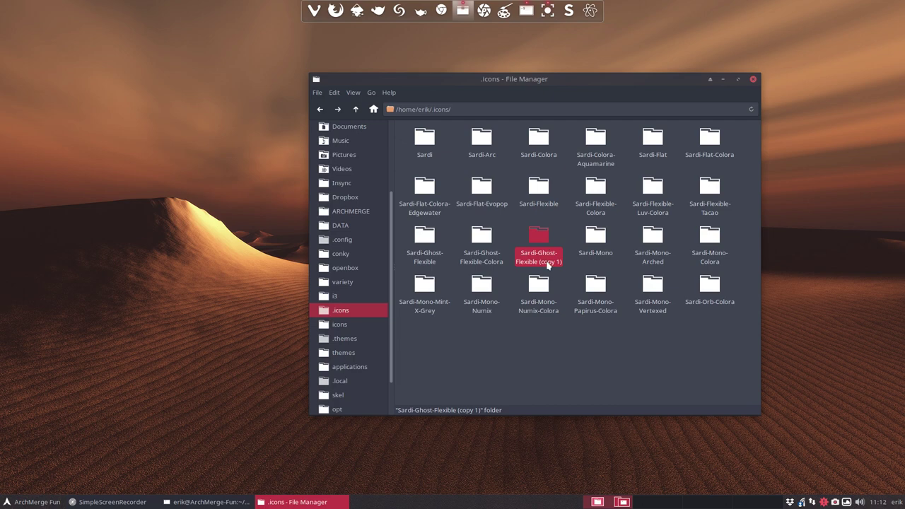
{"action": "key", "text": "F2"}
{"action": "key", "text": "Escape"}
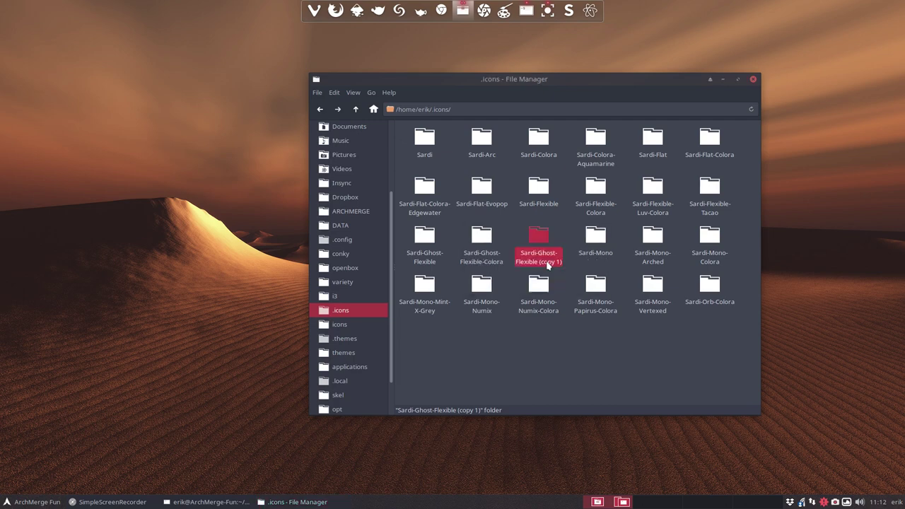
Look through the colour scripts in the copied folder and rename the copy as Sardi-Ghost-Flexible-Baltic
{"action": "double_click", "coordinate": [545, 244]}
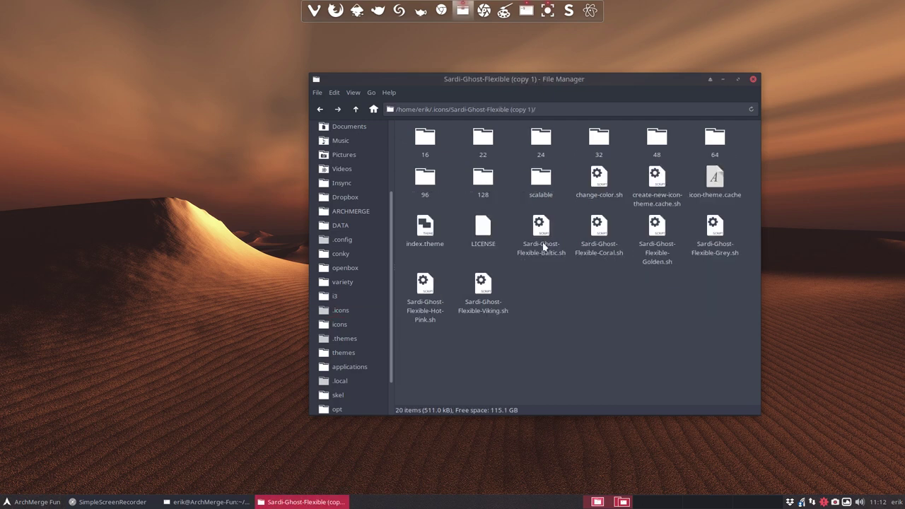
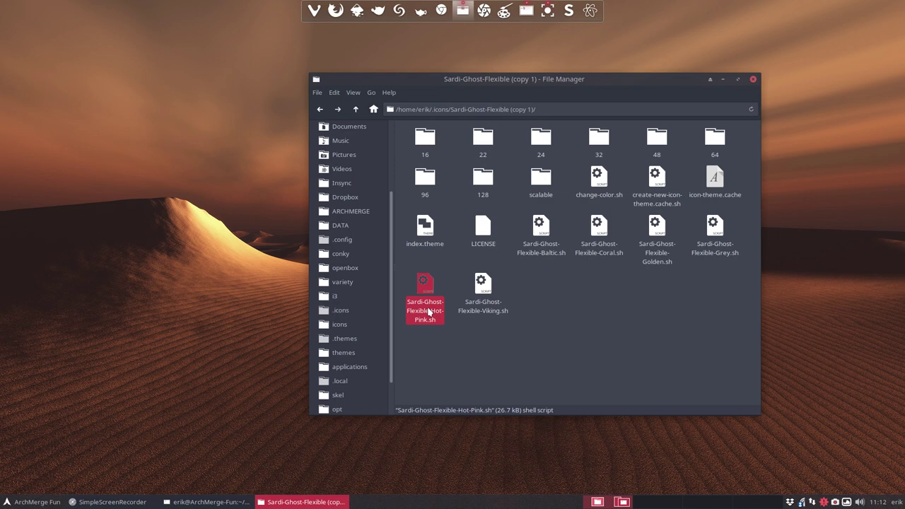
{"action": "left_click", "coordinate": [549, 240]}
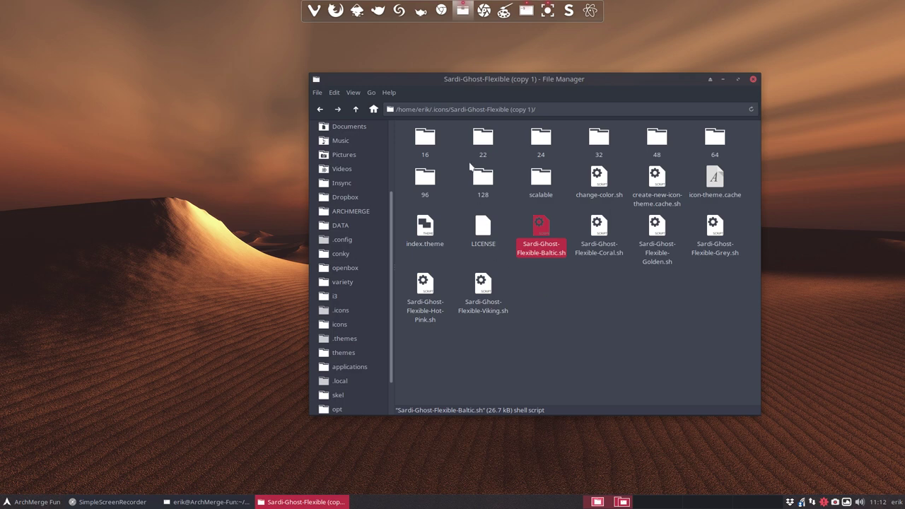
{"action": "left_click", "coordinate": [356, 109]}
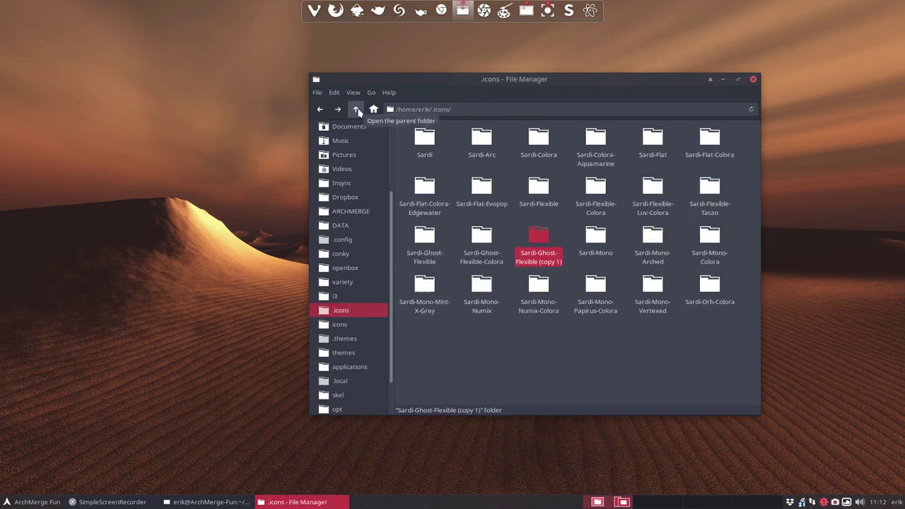
{"action": "key", "text": "F2"}
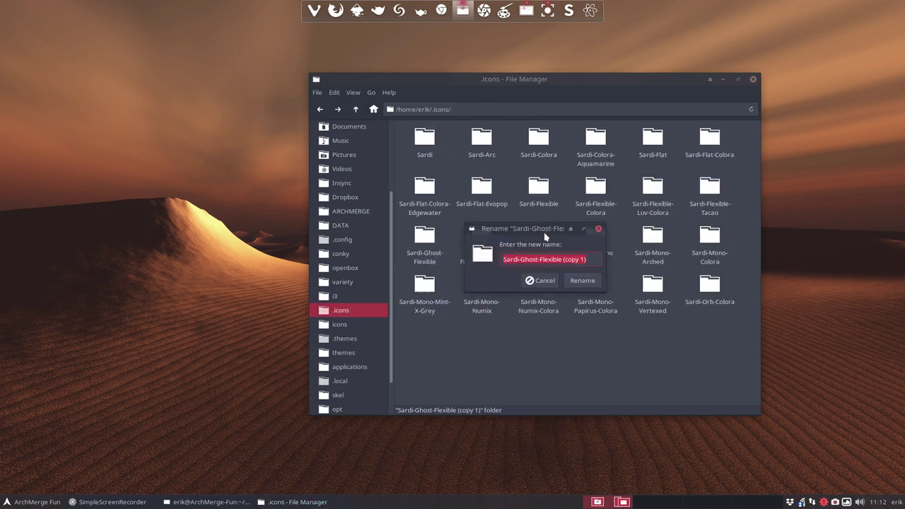
{"action": "key", "text": "End"}
{"action": "type", "text": "-Baltic"}
{"action": "key", "text": "Return"}
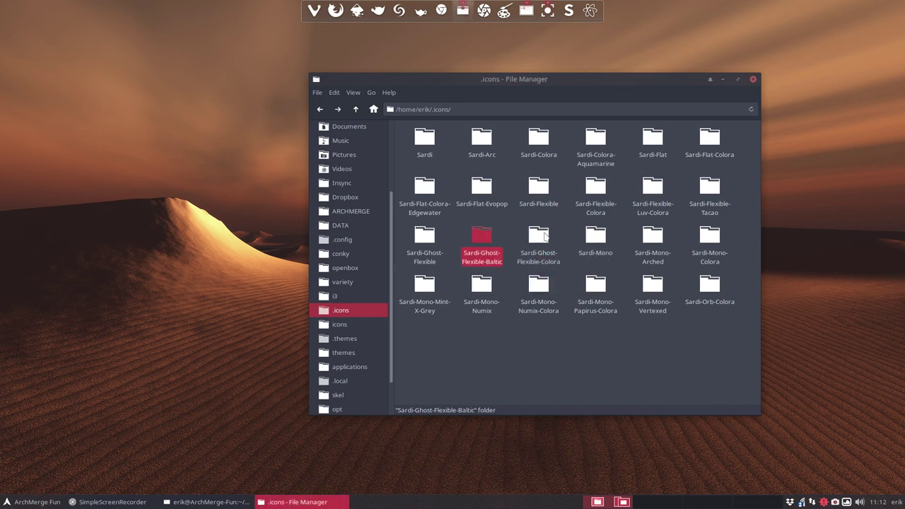
Set the theme name in the Baltic folder's index.theme to "Sardi Ghost Flexible Baltic", save the file and close the editor
{"action": "double_click", "coordinate": [482, 237]}
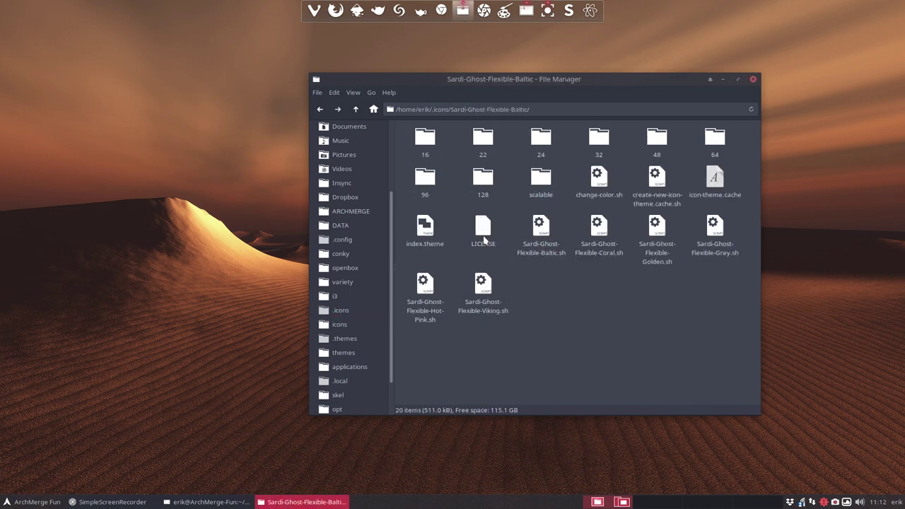
{"action": "left_click", "coordinate": [356, 109]}
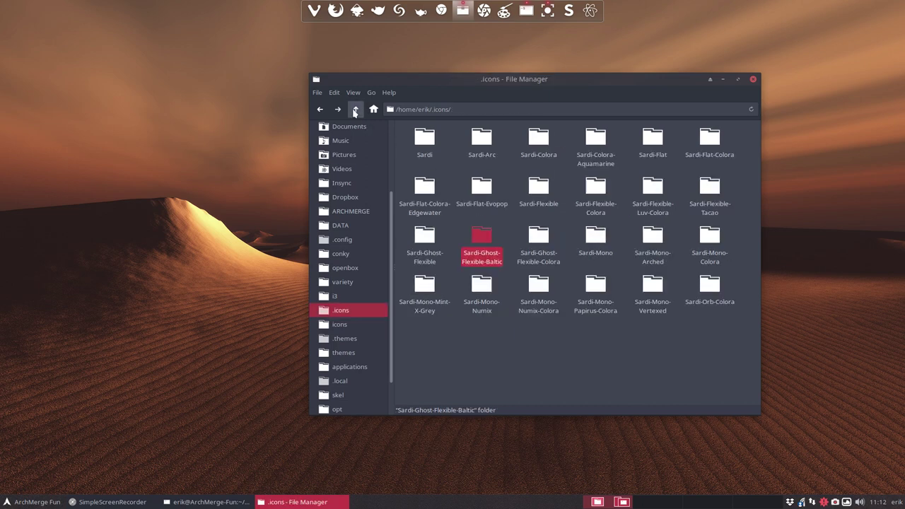
{"action": "double_click", "coordinate": [481, 235]}
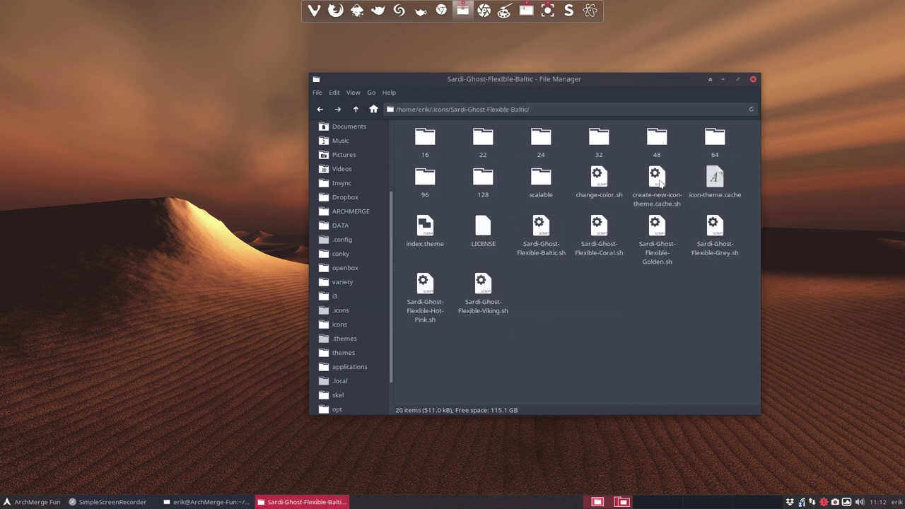
{"action": "left_click", "coordinate": [715, 178]}
{"action": "double_click", "coordinate": [424, 228]}
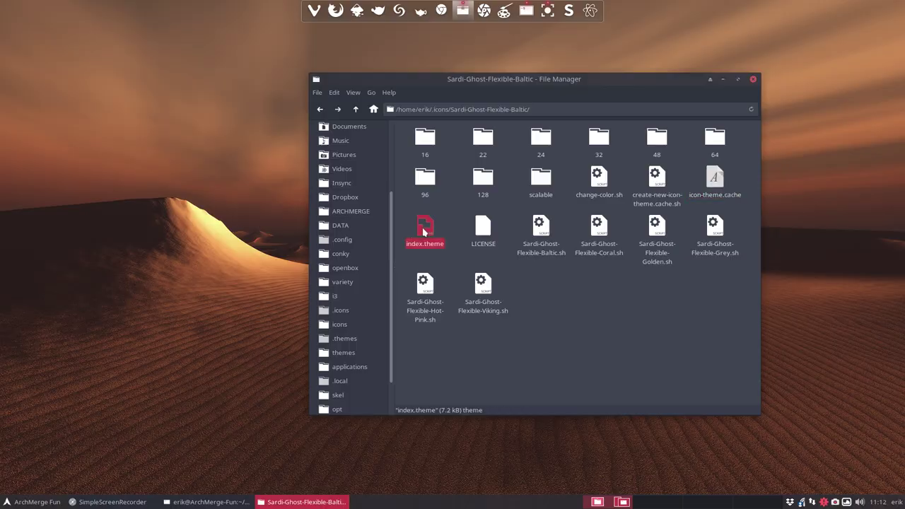
{"action": "left_click", "coordinate": [207, 64]}
{"action": "type", "text": "Balt"}
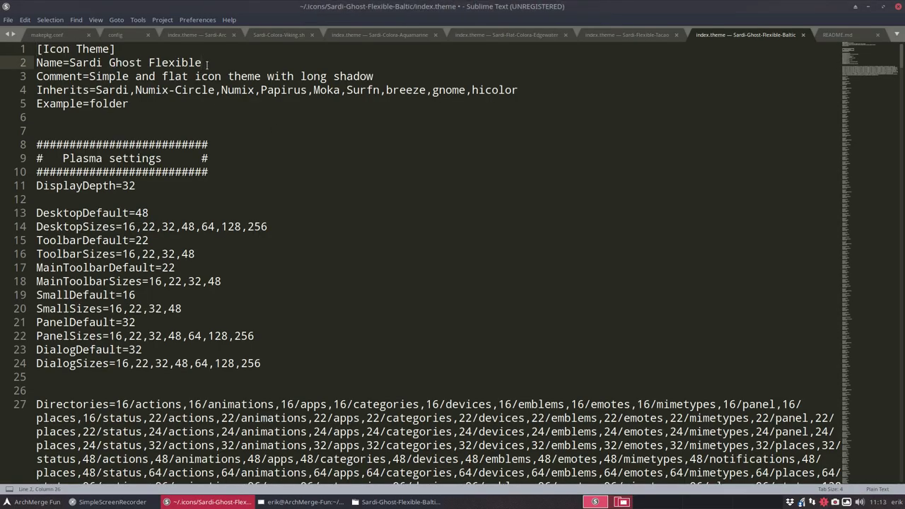
{"action": "type", "text": "ic"}
{"action": "key", "text": "ctrl+s"}
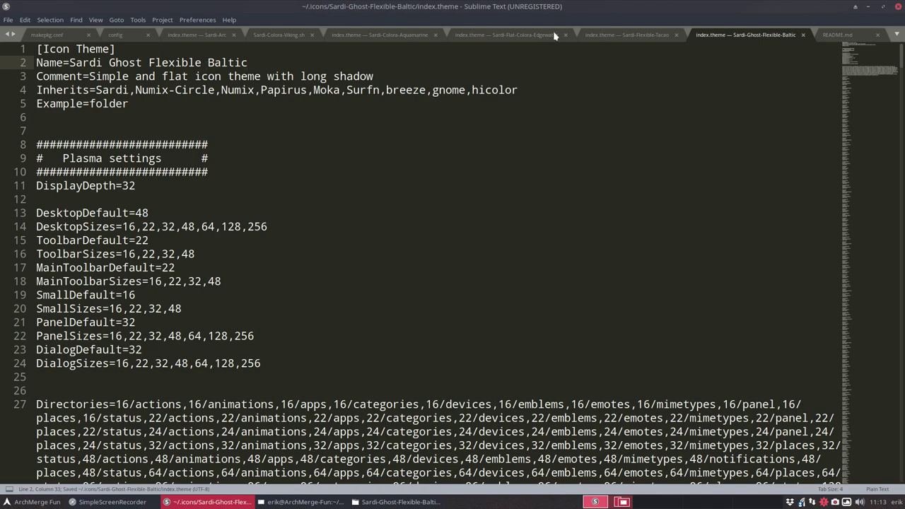
{"action": "left_click", "coordinate": [898, 7]}
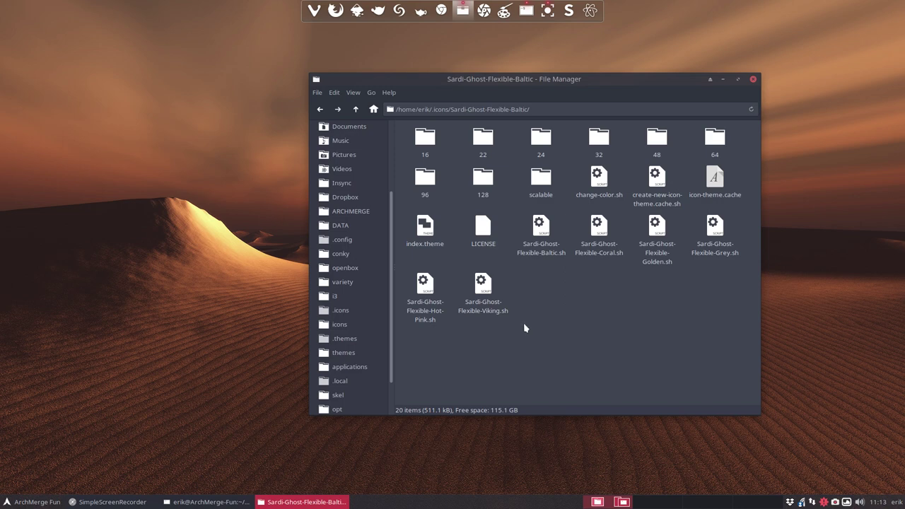
Open a terminal in the Sardi-Ghost-Flexible-Baltic folder and run ./Sardi-Ghost-Flexible-Baltic.sh
{"action": "right_click", "coordinate": [569, 294]}
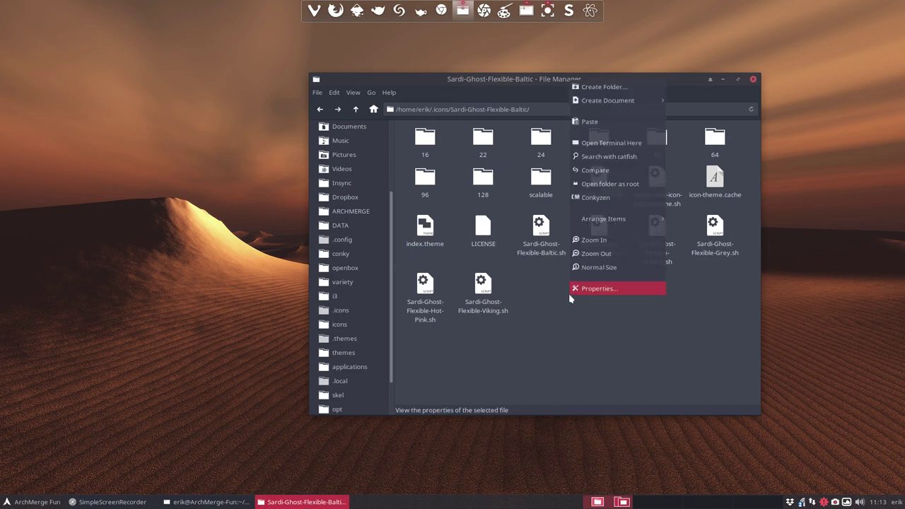
{"action": "left_click", "coordinate": [607, 146]}
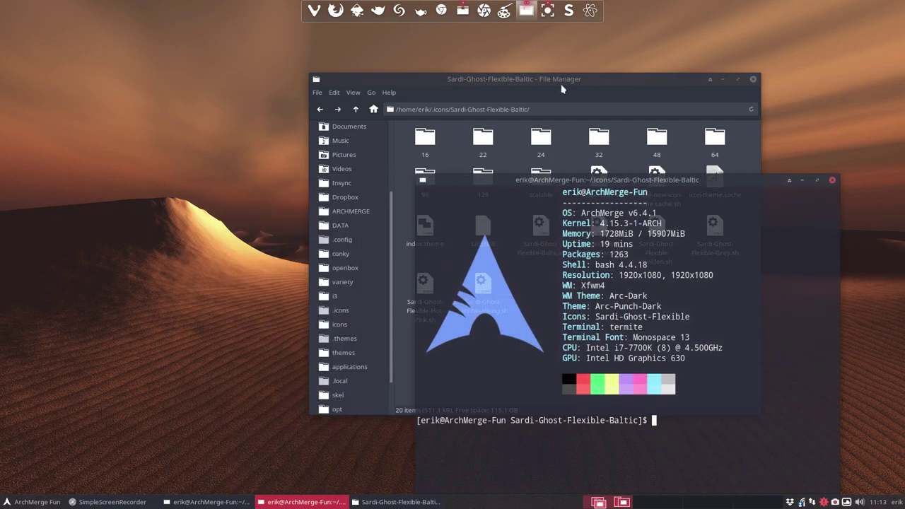
{"action": "left_click_drag", "start_coordinate": [561, 89], "coordinate": [290, 62]}
{"action": "left_click", "coordinate": [538, 372]}
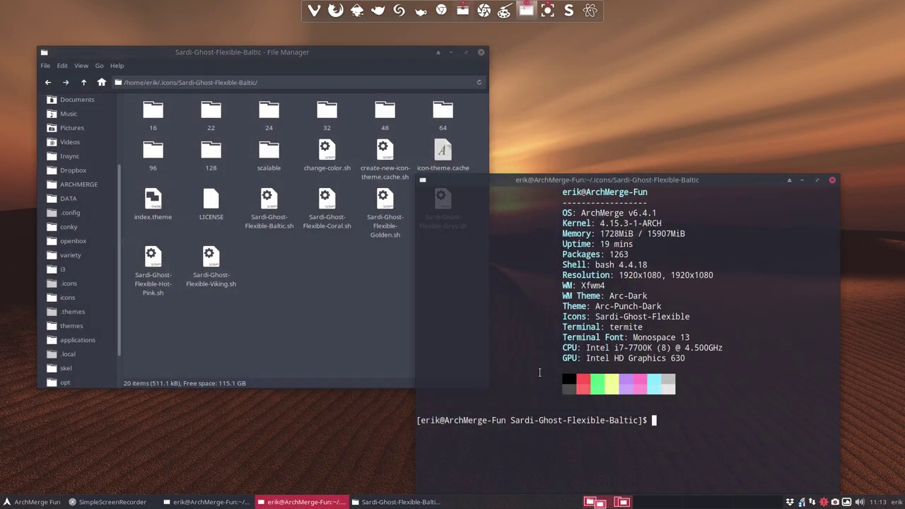
{"action": "type", "text": "./s"}
{"action": "key", "text": "Tab"}
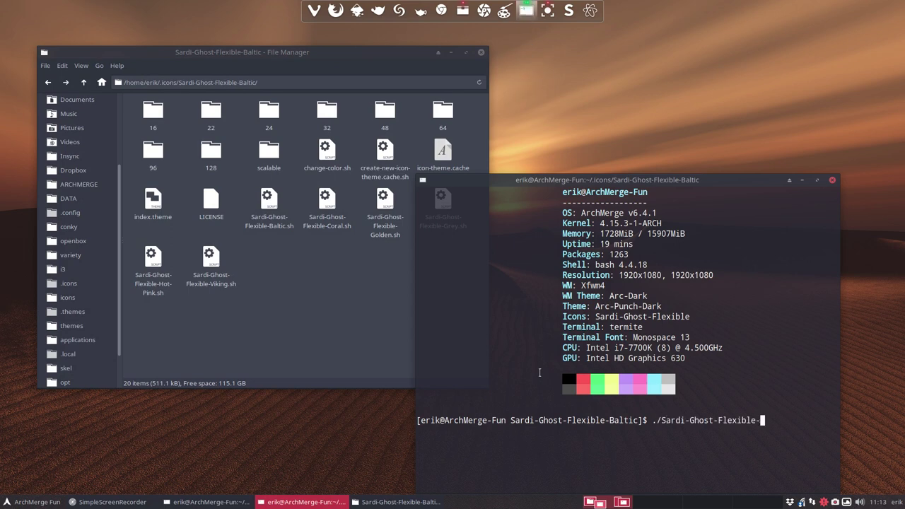
{"action": "key", "text": "Tab"}
{"action": "type", "text": "Ba"}
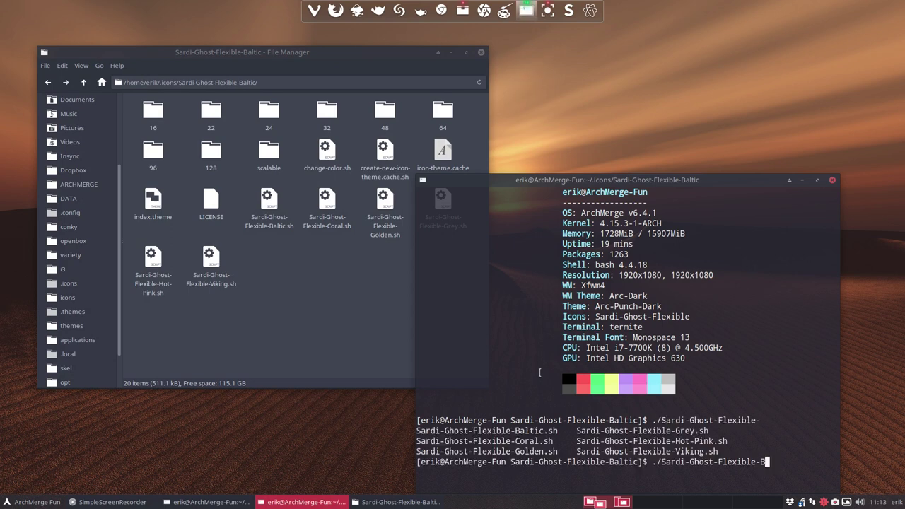
{"action": "key", "text": "Tab"}
{"action": "key", "text": "Return"}
Examine the properties of the Sardi-Ghost-Flexible-Baltic folder in .icons while the script runs
{"action": "left_click", "coordinate": [290, 247]}
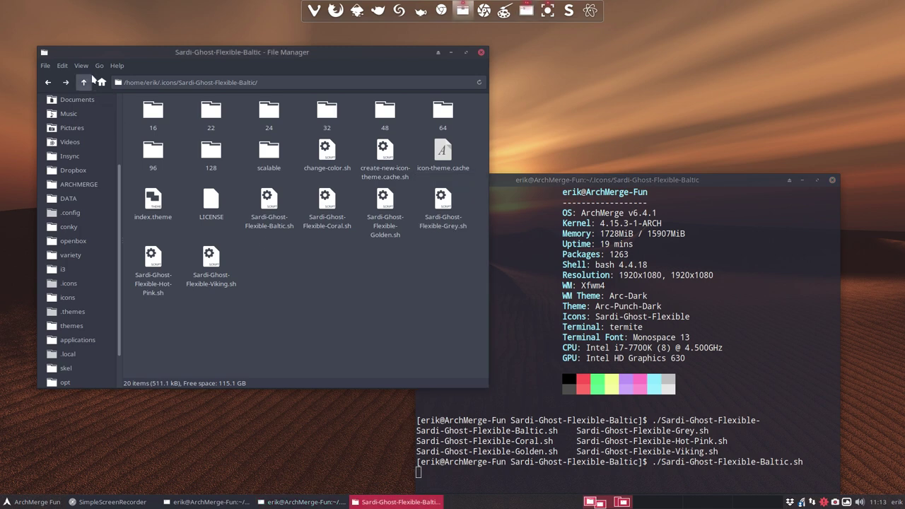
{"action": "left_click", "coordinate": [83, 82]}
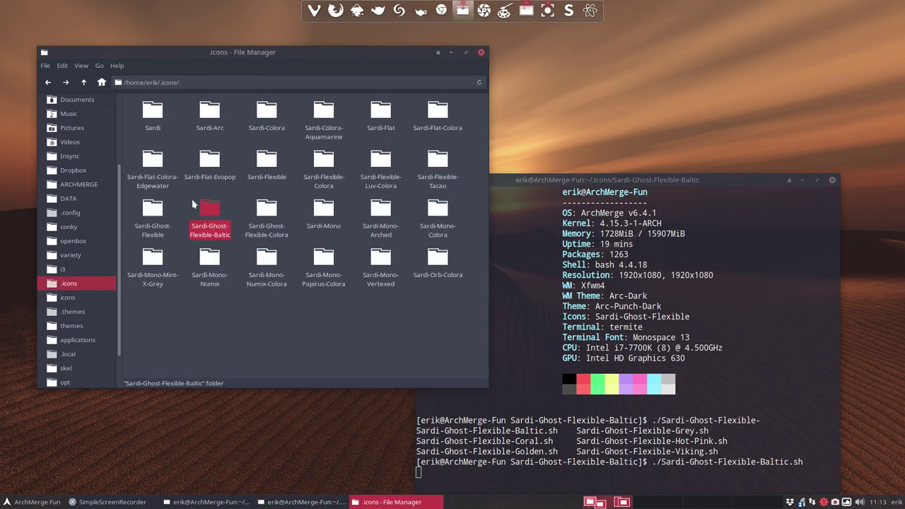
{"action": "right_click", "coordinate": [209, 211]}
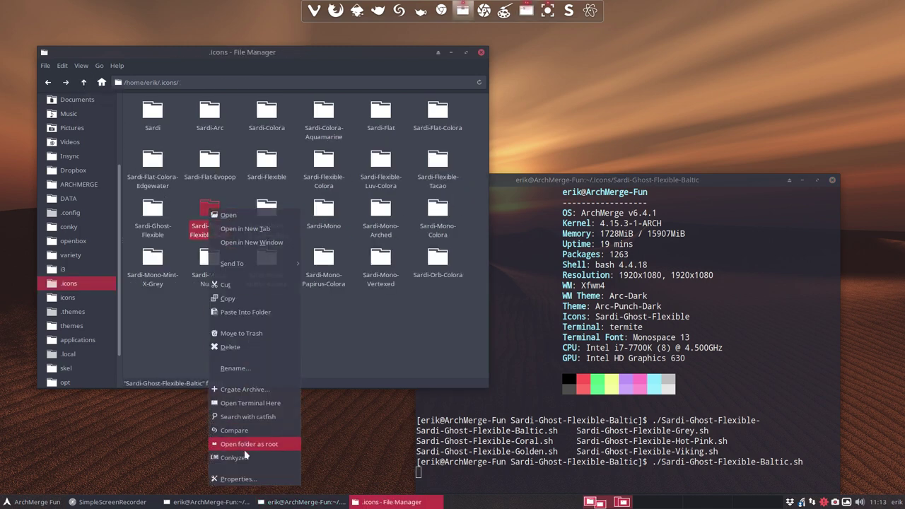
{"action": "left_click", "coordinate": [237, 479]}
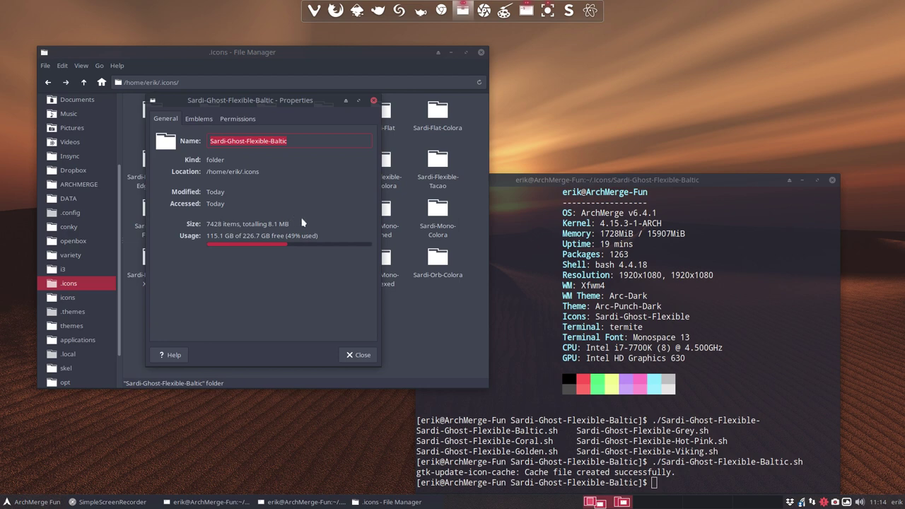
{"action": "left_click", "coordinate": [356, 355]}
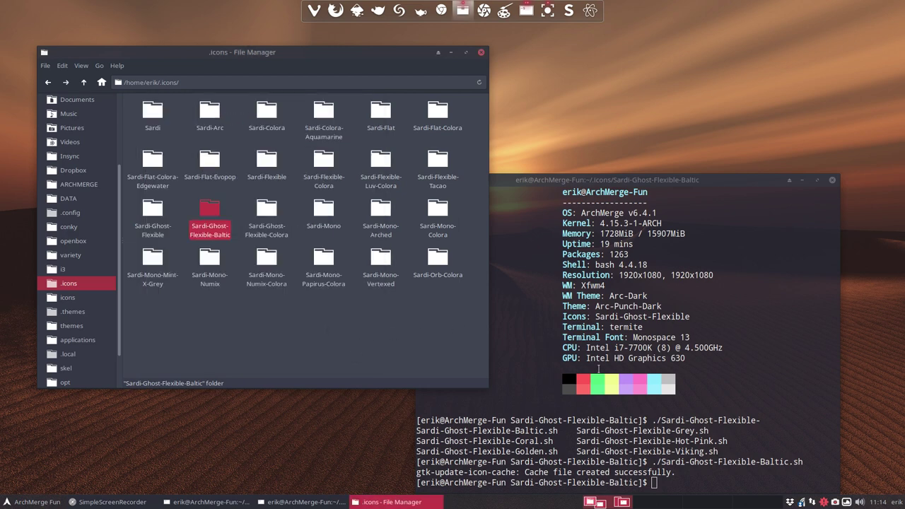
Close the script's terminal and apply the Sardi Ghost Flexible Baltic icon theme in the Appearance settings
{"action": "left_click", "coordinate": [583, 486]}
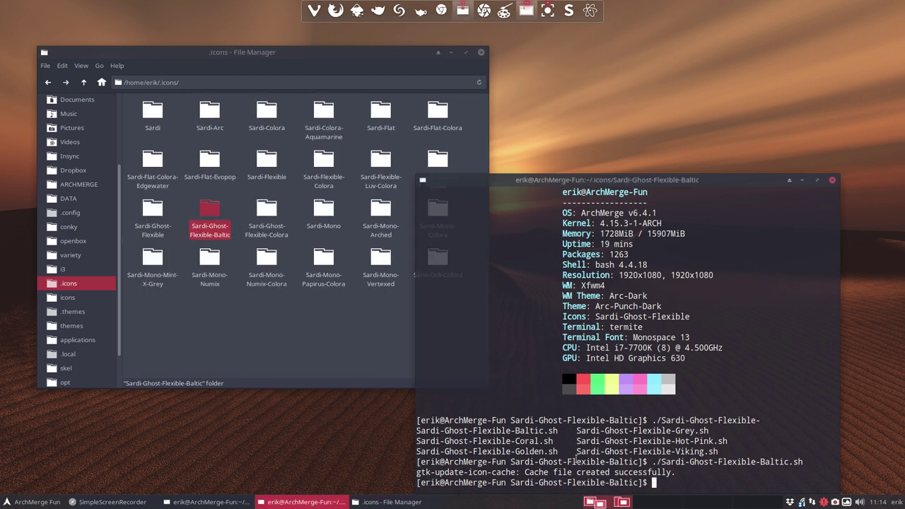
{"action": "left_click", "coordinate": [832, 183]}
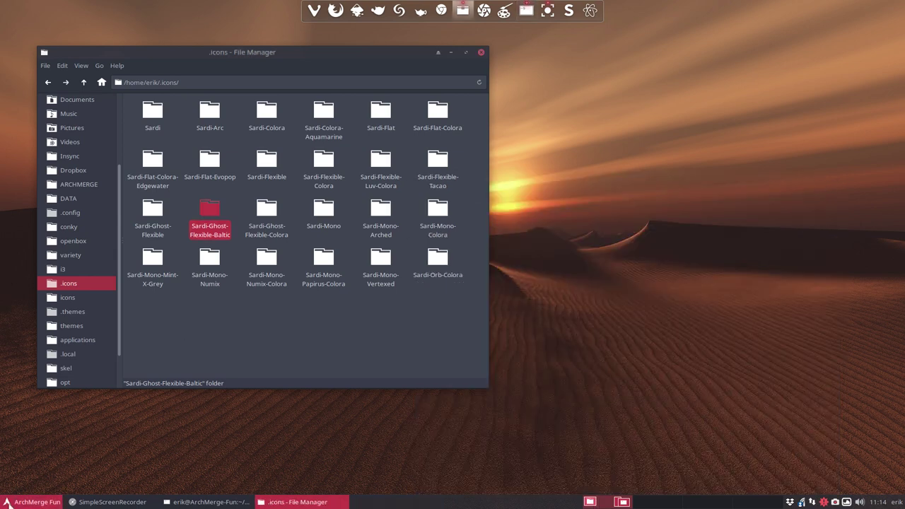
{"action": "left_click", "coordinate": [32, 502]}
{"action": "left_click", "coordinate": [179, 485]}
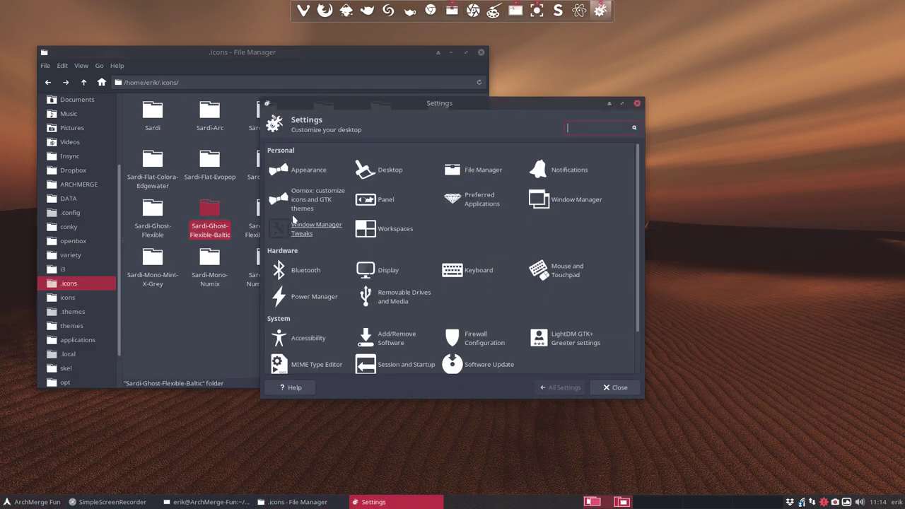
{"action": "left_click", "coordinate": [280, 172]}
{"action": "left_click", "coordinate": [298, 151]}
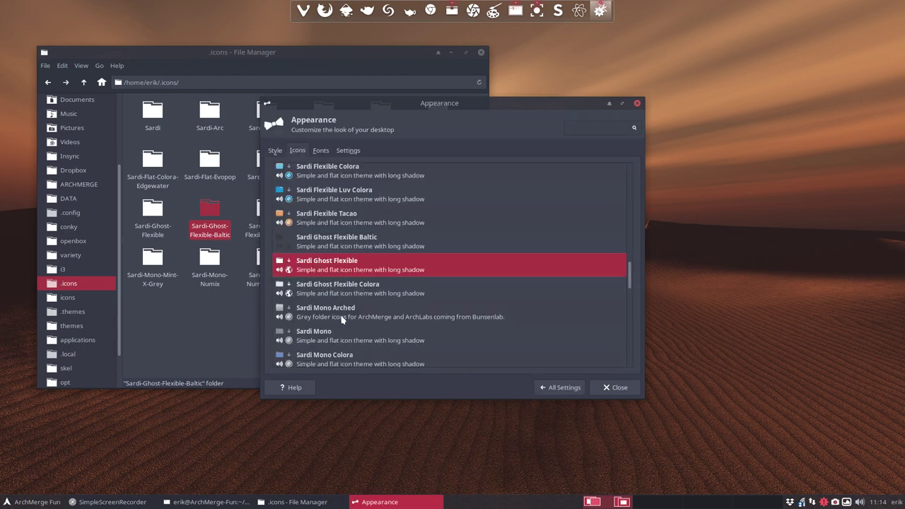
{"action": "left_click", "coordinate": [352, 244]}
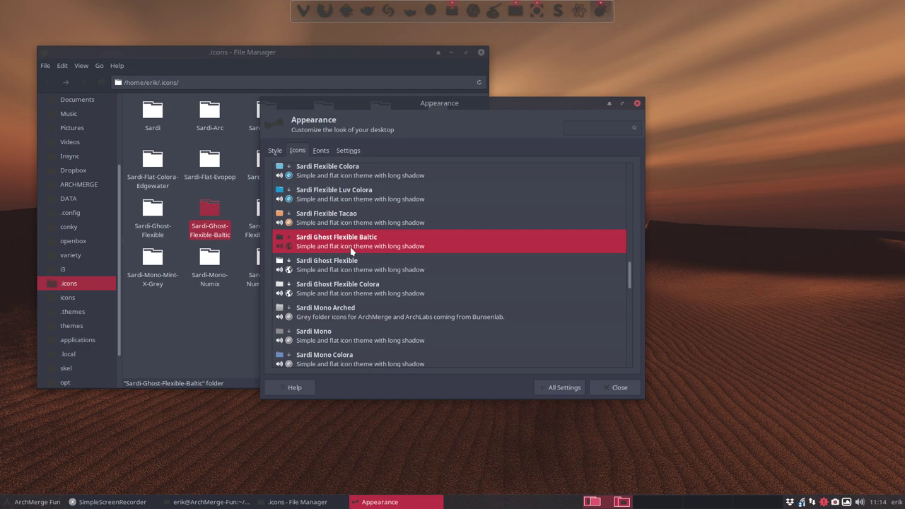
Try the Arc-Casablanca, Arc-Casablanca-Dark and Arc-Casablanca-Darker styles in a second Appearance window, then close that window
{"action": "left_click_drag", "start_coordinate": [514, 105], "coordinate": [768, 99]}
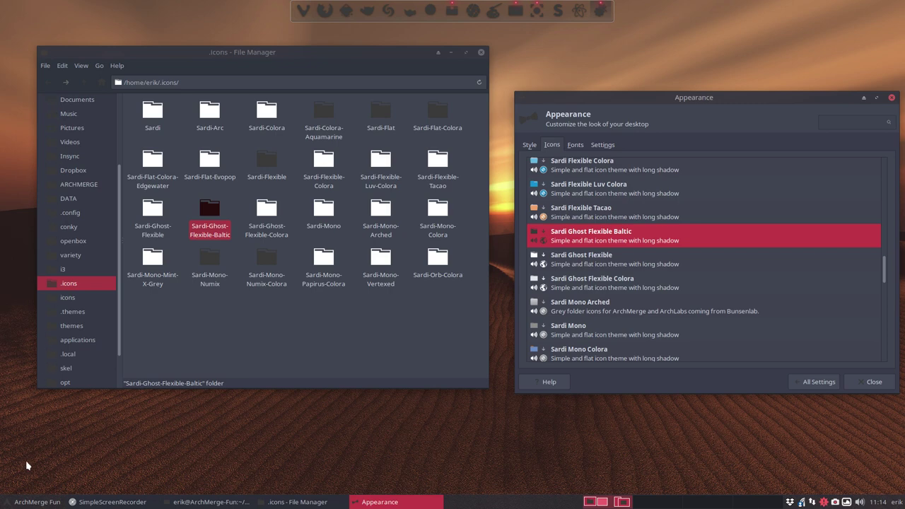
{"action": "left_click", "coordinate": [27, 501]}
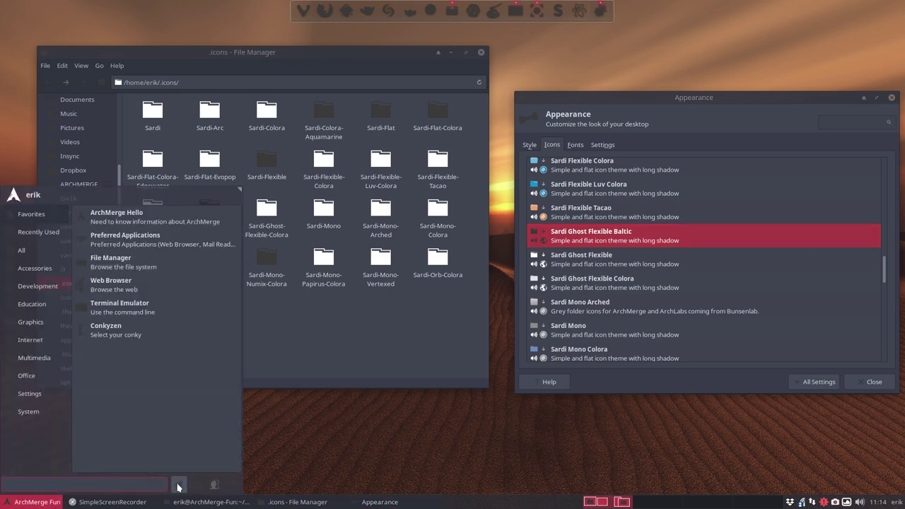
{"action": "left_click", "coordinate": [179, 485]}
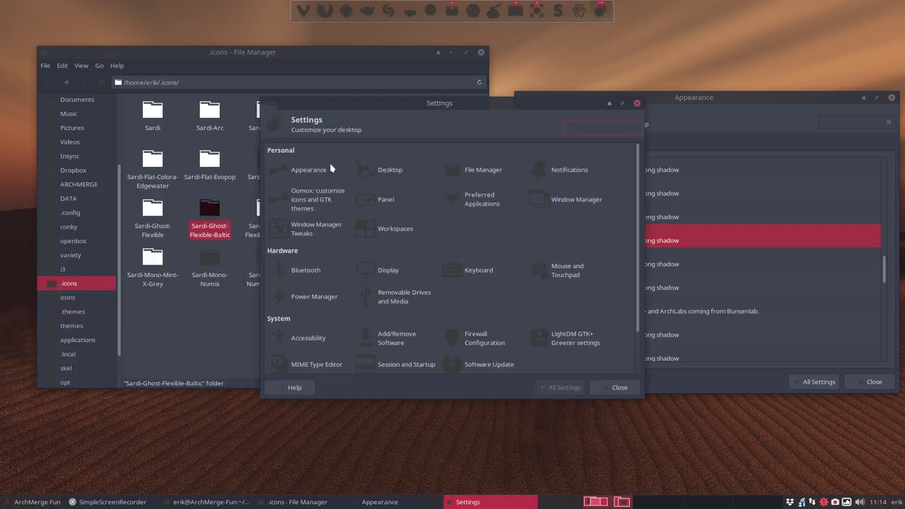
{"action": "left_click", "coordinate": [311, 171]}
{"action": "scroll", "coordinate": [307, 188], "scroll_direction": "up", "scroll_amount": 2}
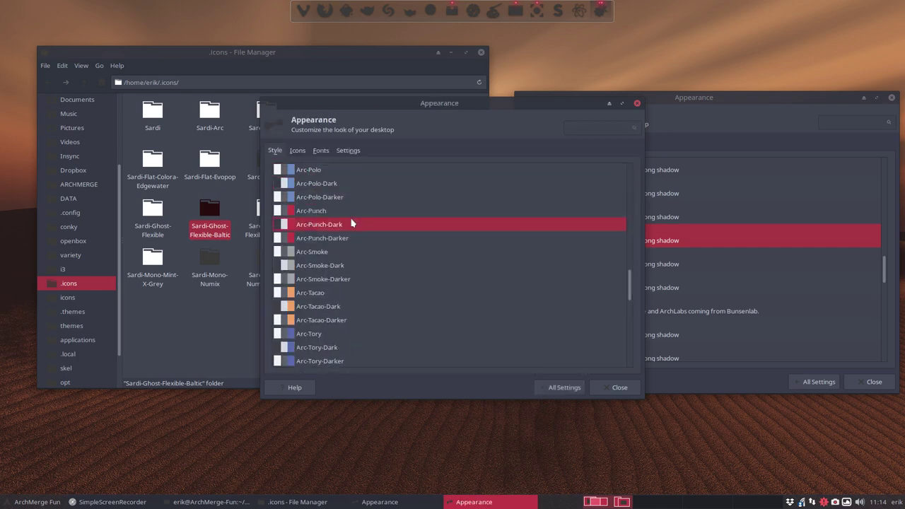
{"action": "scroll", "coordinate": [344, 242], "scroll_direction": "up", "scroll_amount": 6}
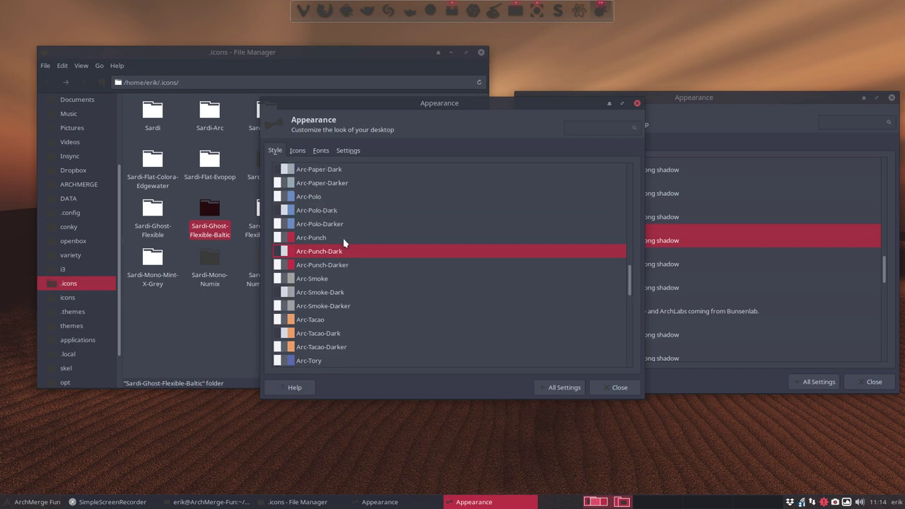
{"action": "scroll", "coordinate": [345, 243], "scroll_direction": "up", "scroll_amount": 5}
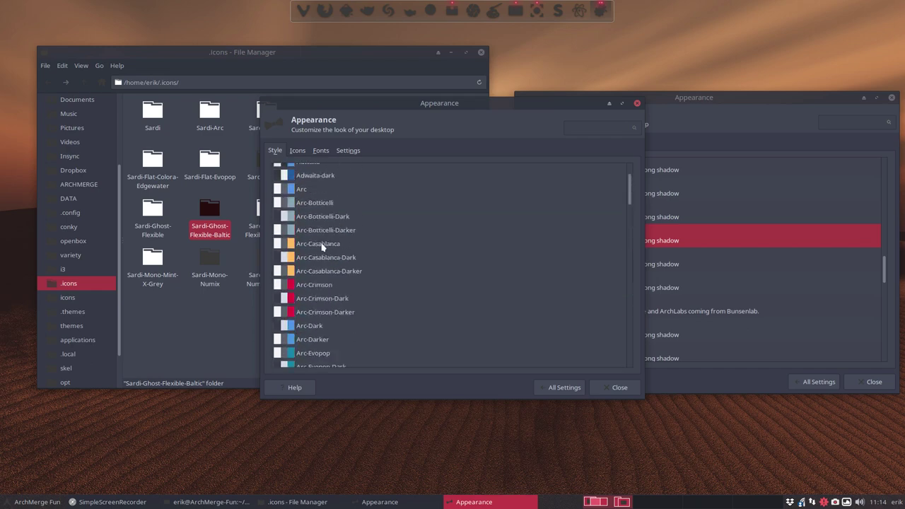
{"action": "left_click", "coordinate": [322, 244]}
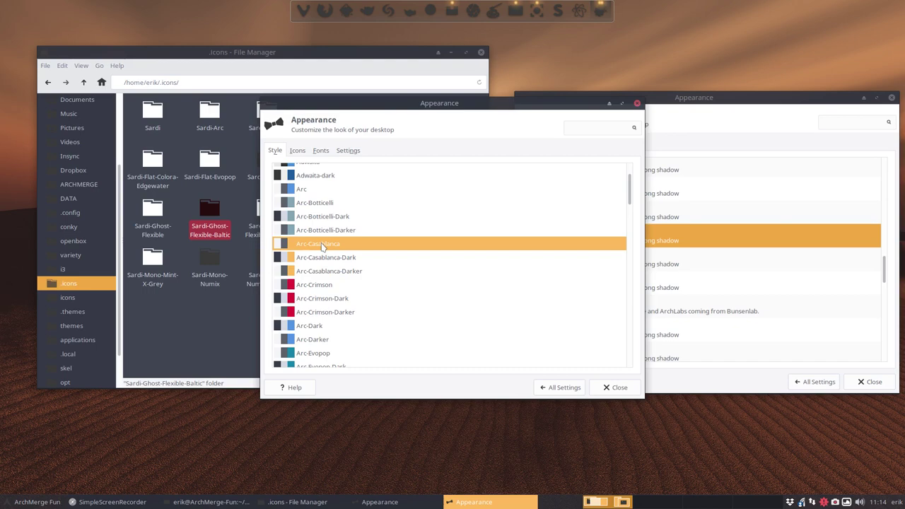
{"action": "left_click", "coordinate": [323, 257]}
{"action": "left_click", "coordinate": [322, 272]}
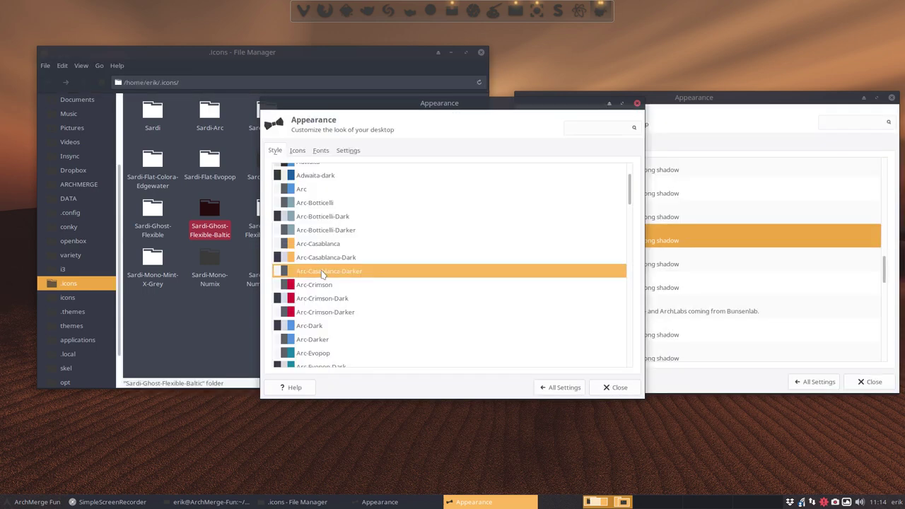
{"action": "left_click", "coordinate": [607, 387]}
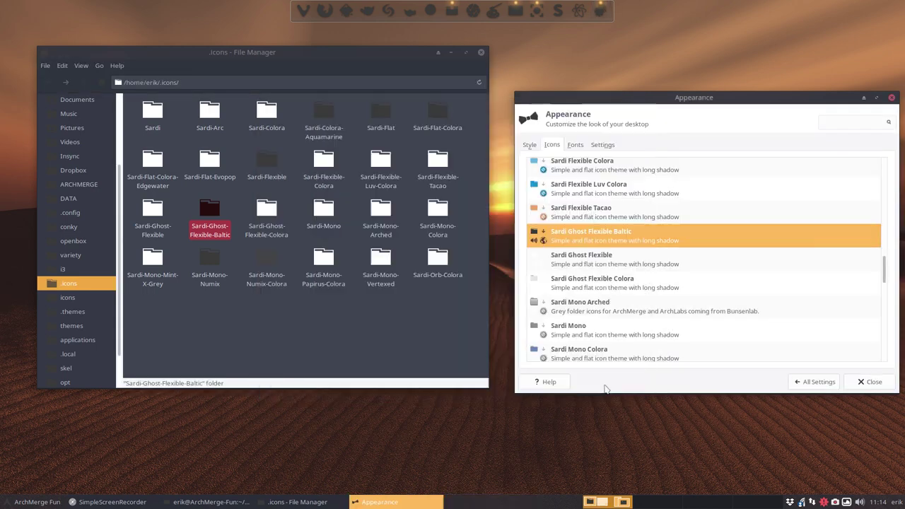
Close the .icons file manager window and open a new one on the home folder
{"action": "left_click", "coordinate": [289, 346]}
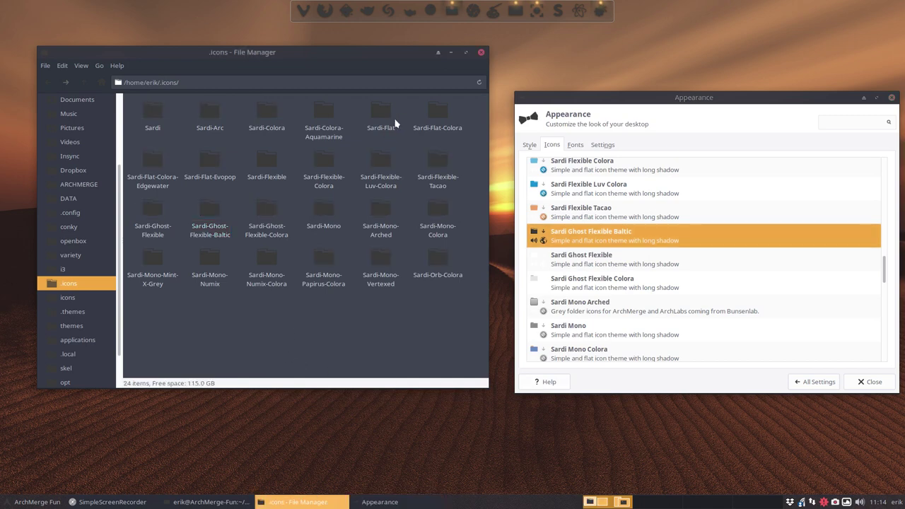
{"action": "left_click", "coordinate": [481, 52]}
{"action": "left_click", "coordinate": [516, 14]}
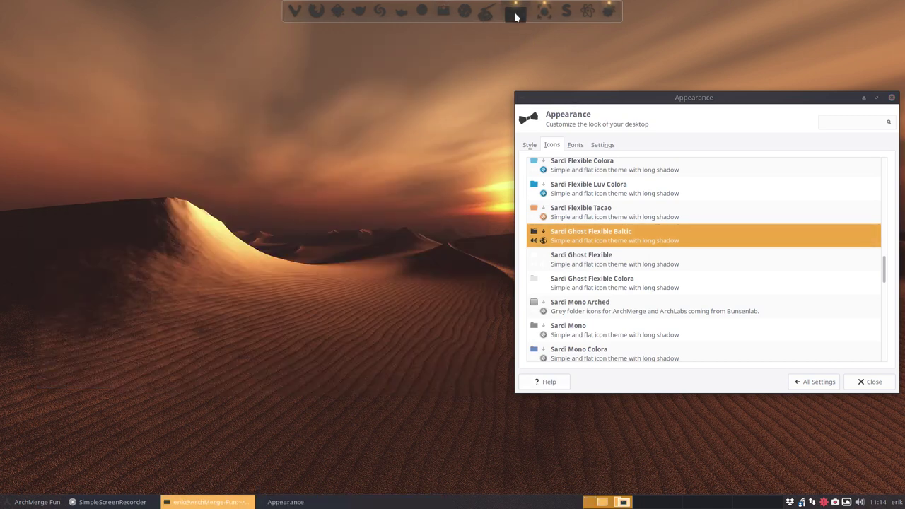
{"action": "left_click", "coordinate": [448, 11]}
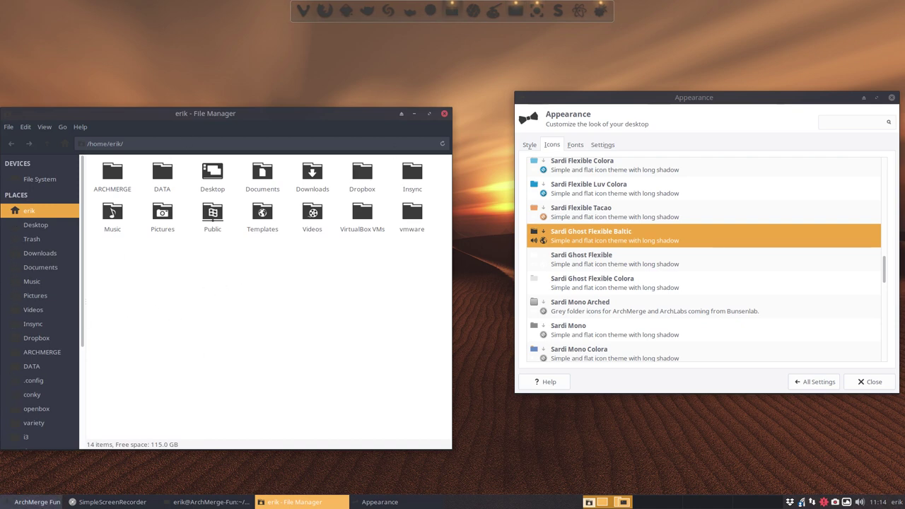
Examine the recoloured icons in the Settings overview and close it
{"action": "left_click", "coordinate": [28, 502]}
{"action": "left_click", "coordinate": [175, 487]}
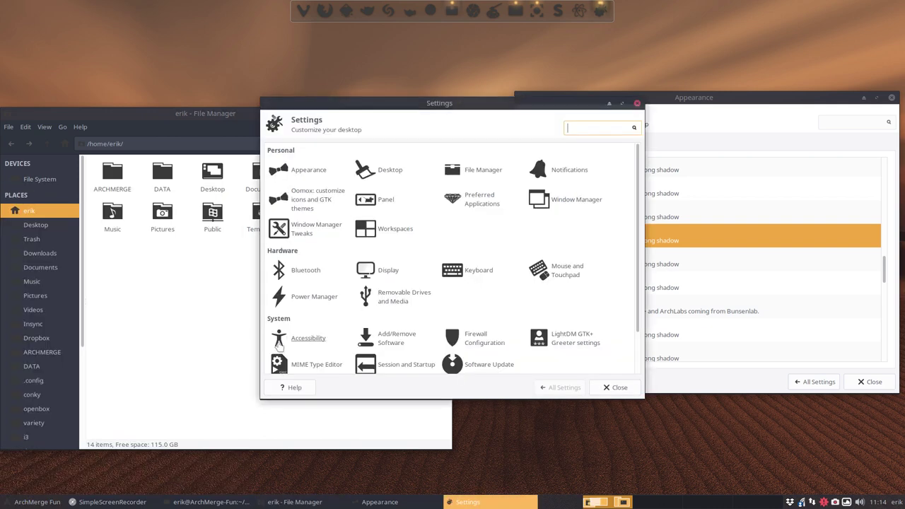
{"action": "left_click", "coordinate": [637, 103]}
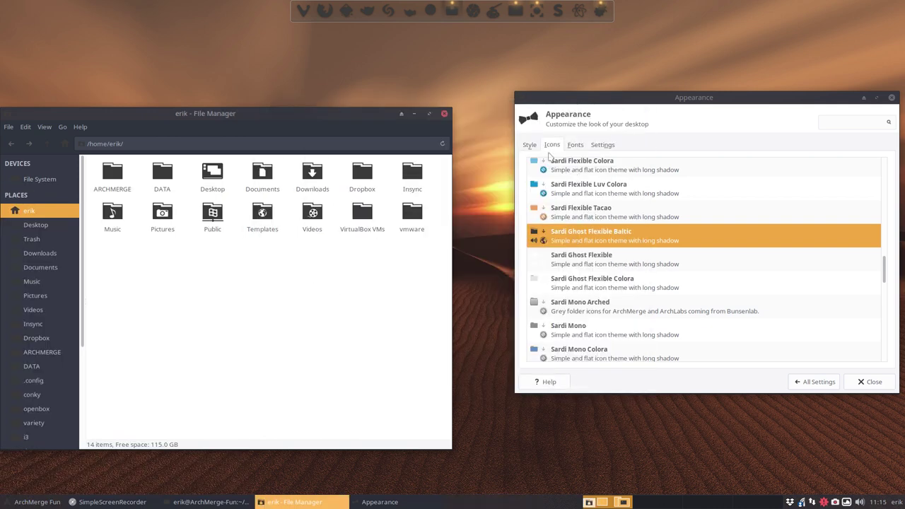
Set the desktop style to Arc-Casablanca in the open Appearance window
{"action": "left_click", "coordinate": [534, 145]}
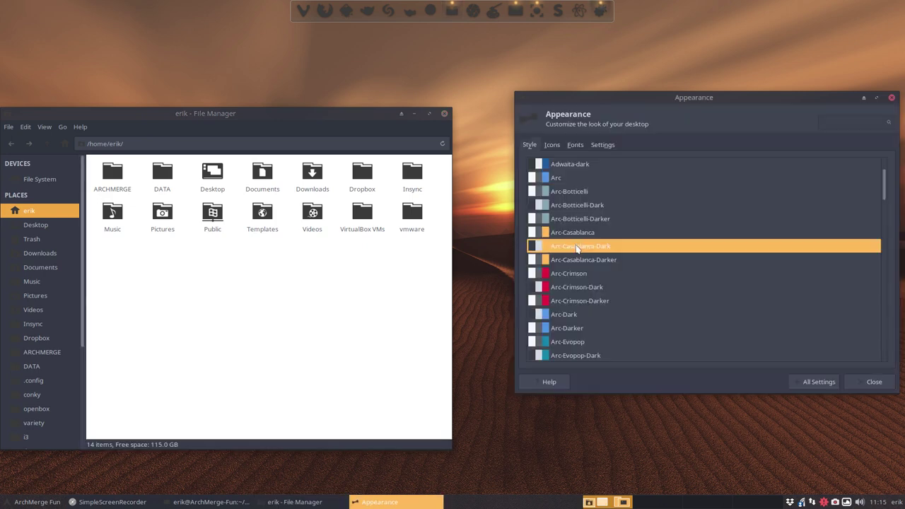
{"action": "left_click", "coordinate": [576, 234]}
{"action": "left_click", "coordinate": [196, 270]}
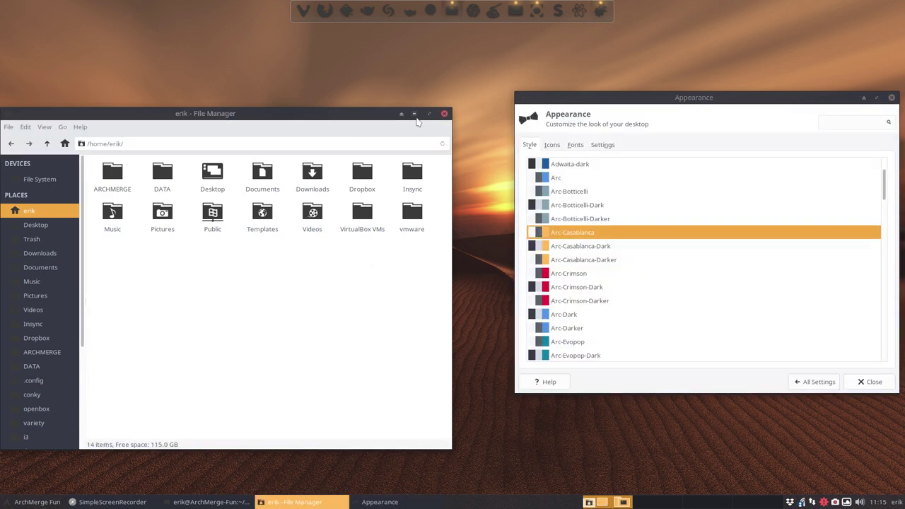
Reopen the file manager on the home folder to check its icons under the light style, and close it
{"action": "left_click", "coordinate": [414, 114]}
{"action": "left_click", "coordinate": [452, 10]}
{"action": "left_click", "coordinate": [443, 114]}
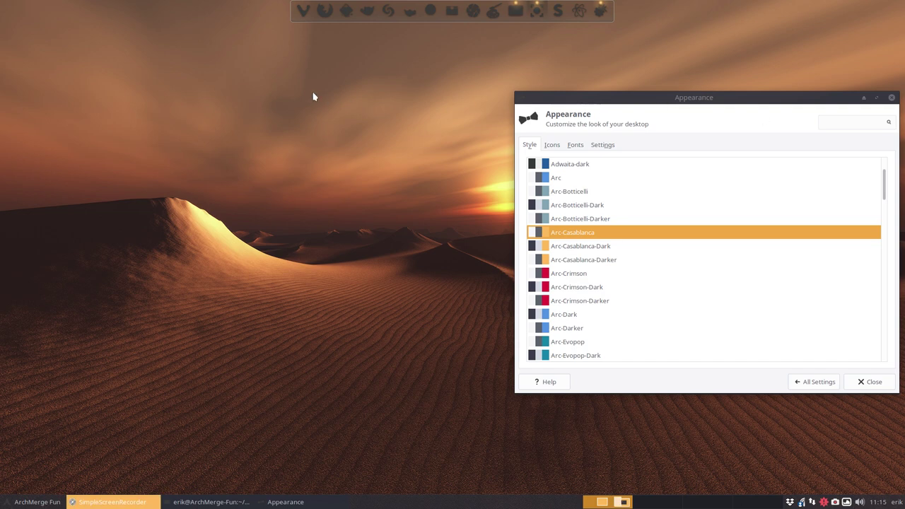
{"action": "left_click", "coordinate": [456, 14]}
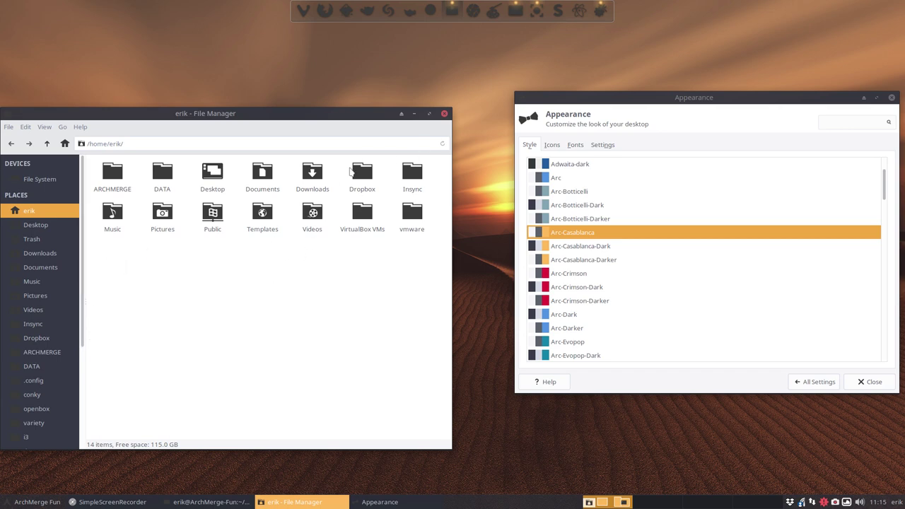
{"action": "left_click", "coordinate": [443, 113]}
Examine the icons of all applications in the application menu, from About Me to XTerm, and close the menu
{"action": "left_click", "coordinate": [7, 502]}
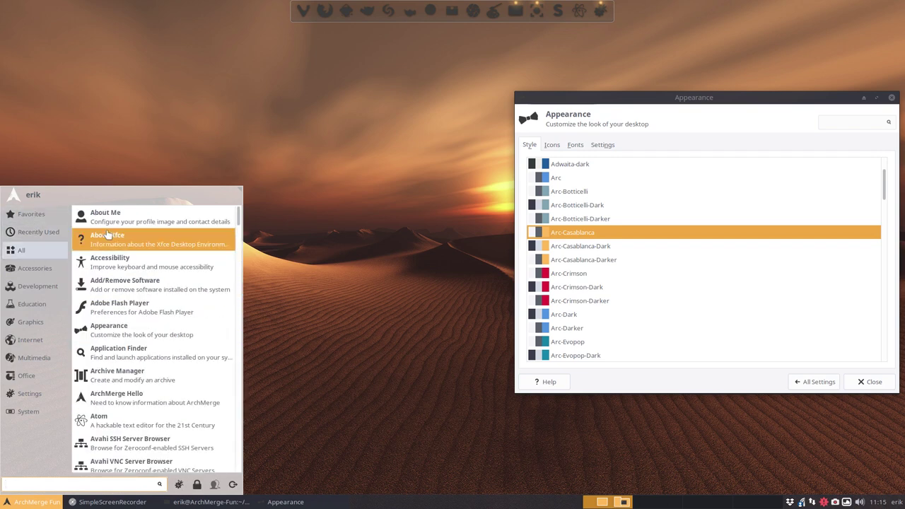
{"action": "scroll", "coordinate": [148, 240], "scroll_direction": "down", "scroll_amount": 8}
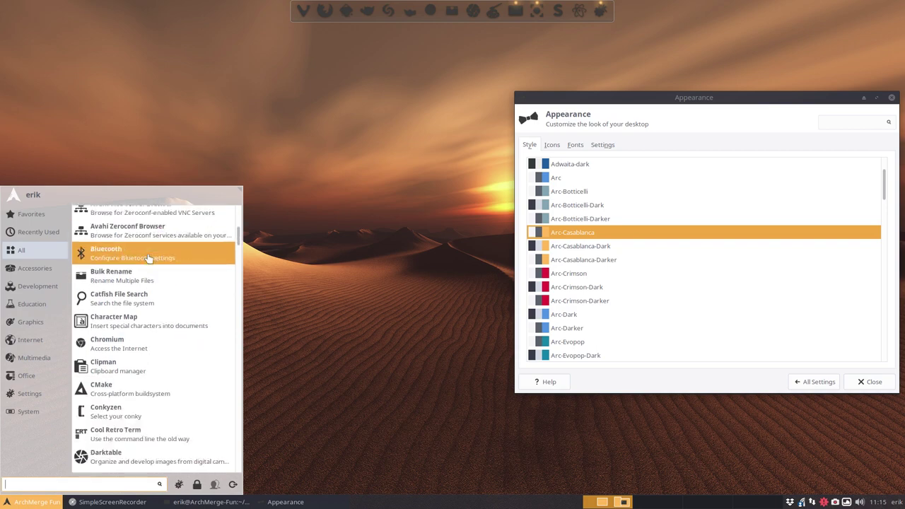
{"action": "scroll", "coordinate": [148, 259], "scroll_direction": "down", "scroll_amount": 10}
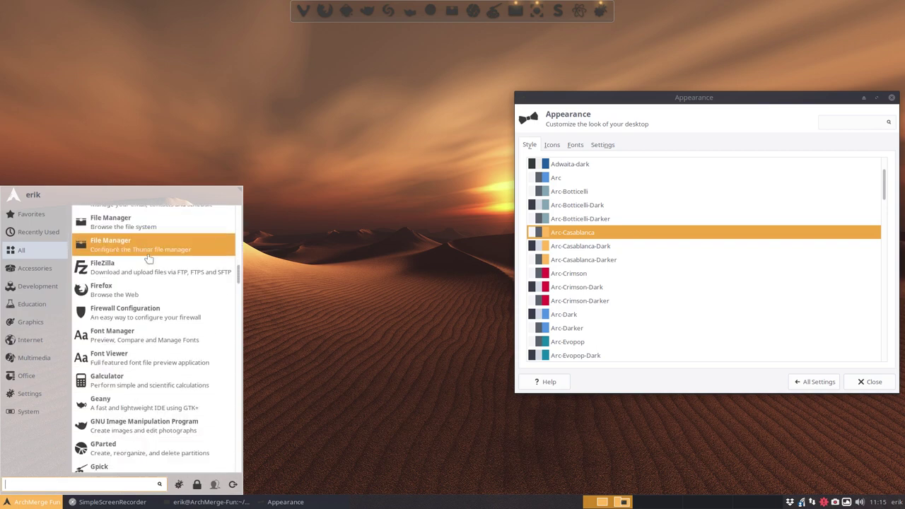
{"action": "scroll", "coordinate": [147, 260], "scroll_direction": "down", "scroll_amount": 10}
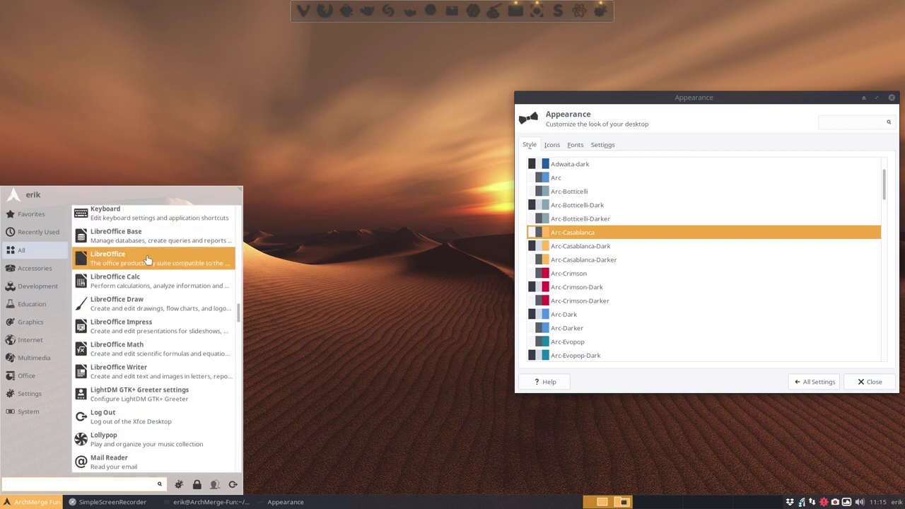
{"action": "scroll", "coordinate": [147, 260], "scroll_direction": "down", "scroll_amount": 10}
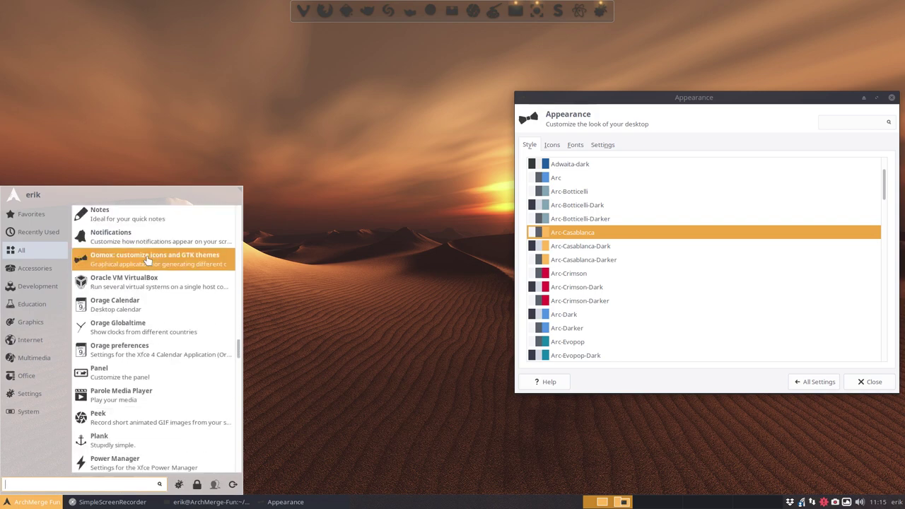
{"action": "scroll", "coordinate": [147, 259], "scroll_direction": "down", "scroll_amount": 10}
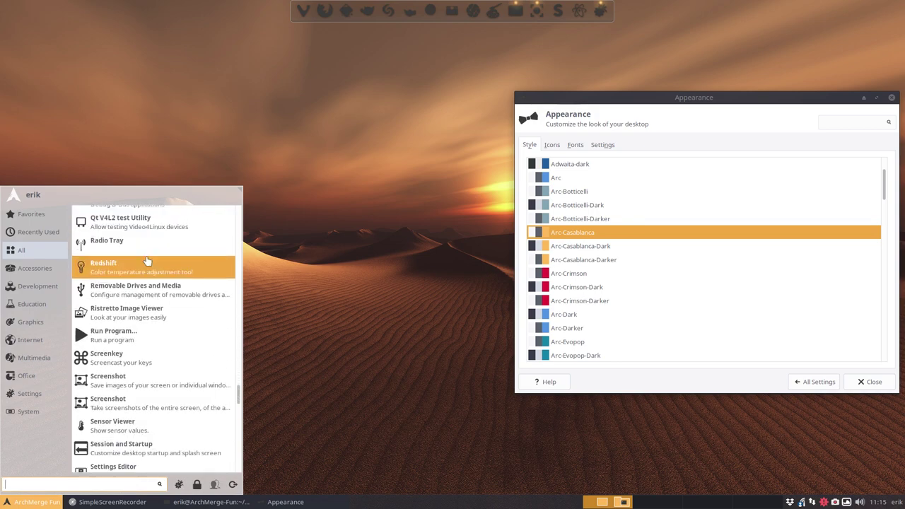
{"action": "scroll", "coordinate": [147, 259], "scroll_direction": "down", "scroll_amount": 10}
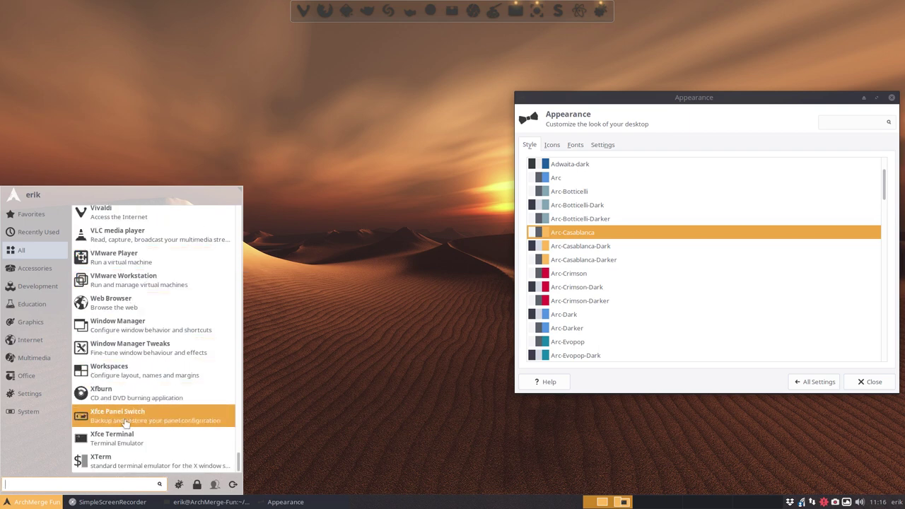
{"action": "left_click", "coordinate": [320, 252]}
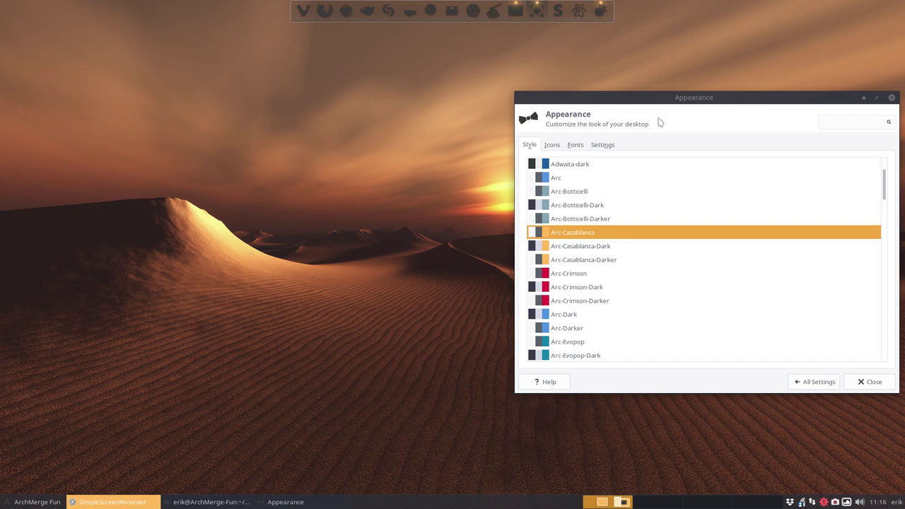
Close the Appearance settings and open the .icons folder in a new file manager window
{"action": "left_click_drag", "start_coordinate": [730, 97], "coordinate": [521, 101]}
{"action": "left_click", "coordinate": [648, 387]}
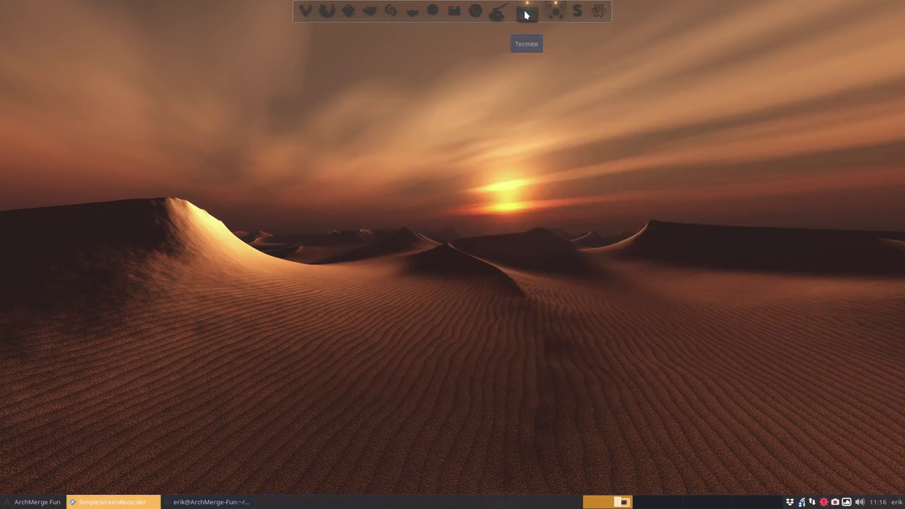
{"action": "left_click", "coordinate": [465, 15]}
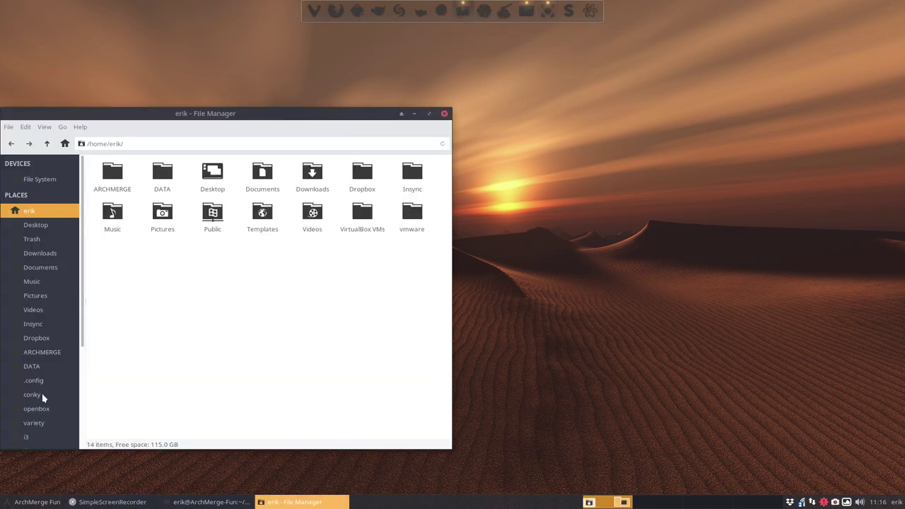
{"action": "scroll", "coordinate": [38, 382], "scroll_direction": "down", "scroll_amount": 3}
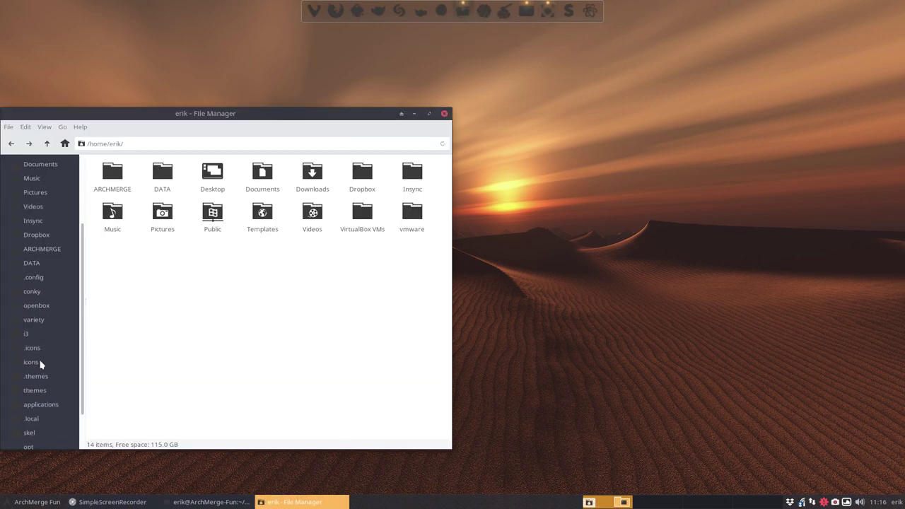
{"action": "left_click", "coordinate": [38, 349]}
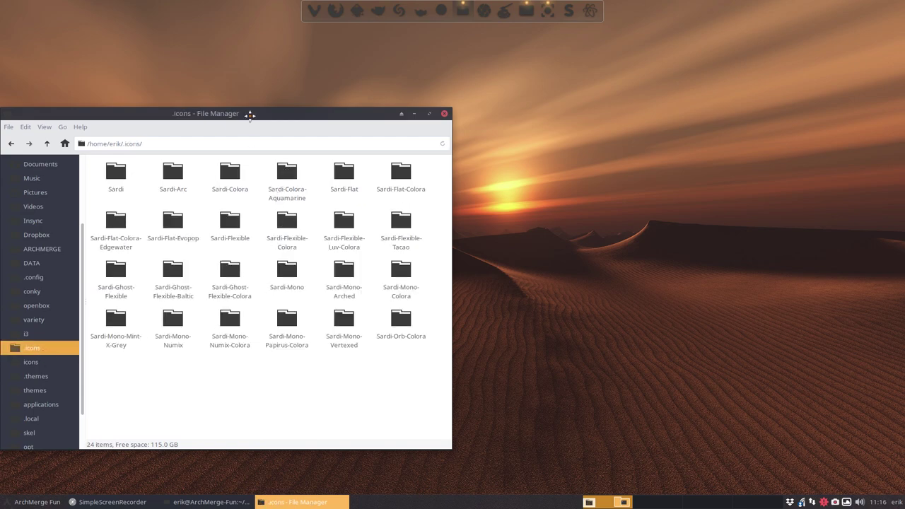
{"action": "left_click_drag", "start_coordinate": [242, 113], "coordinate": [597, 71]}
Look over the Sardi Ghost and Mono theme folders in .icons and open Sardi-Mono-Colora to view its scripts
{"action": "left_click", "coordinate": [473, 233]}
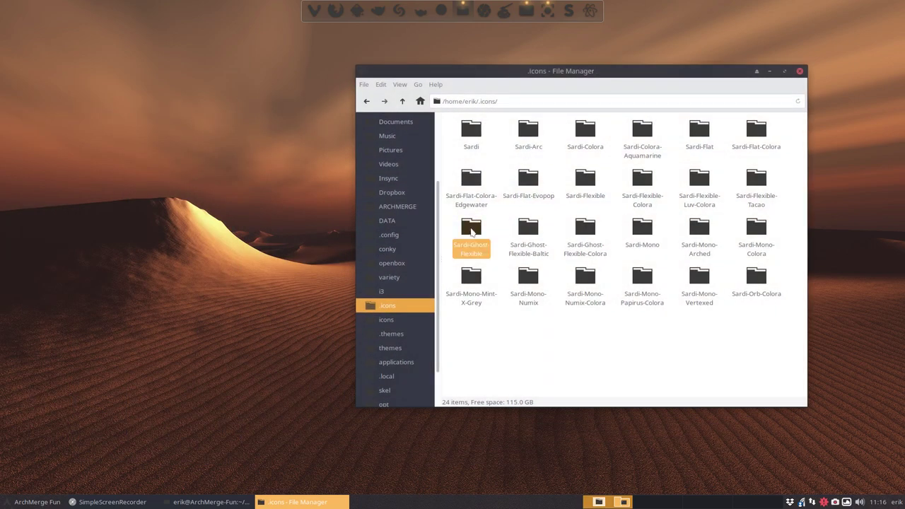
{"action": "left_click", "coordinate": [530, 234]}
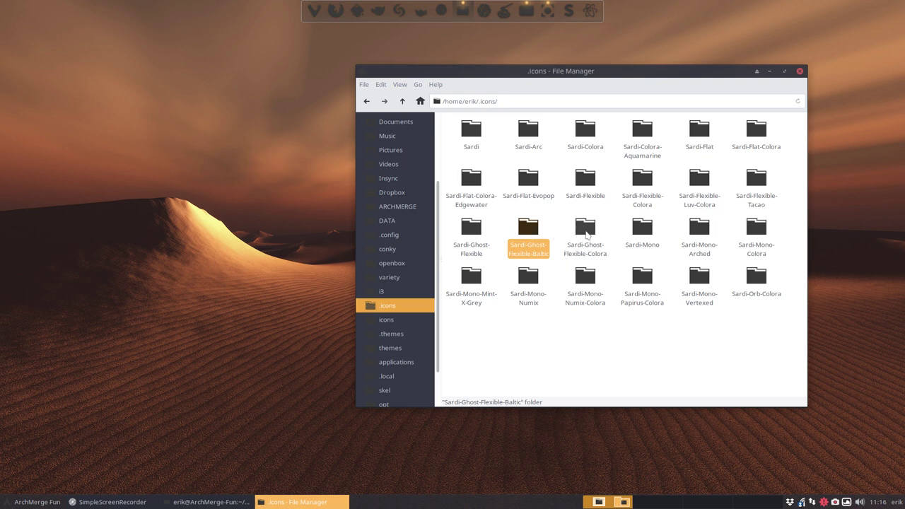
{"action": "left_click", "coordinate": [643, 234]}
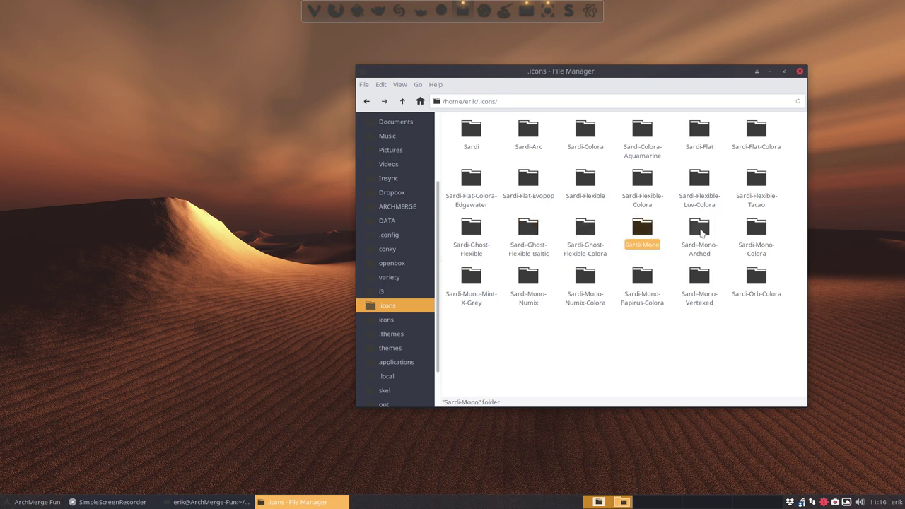
{"action": "key", "text": "Right"}
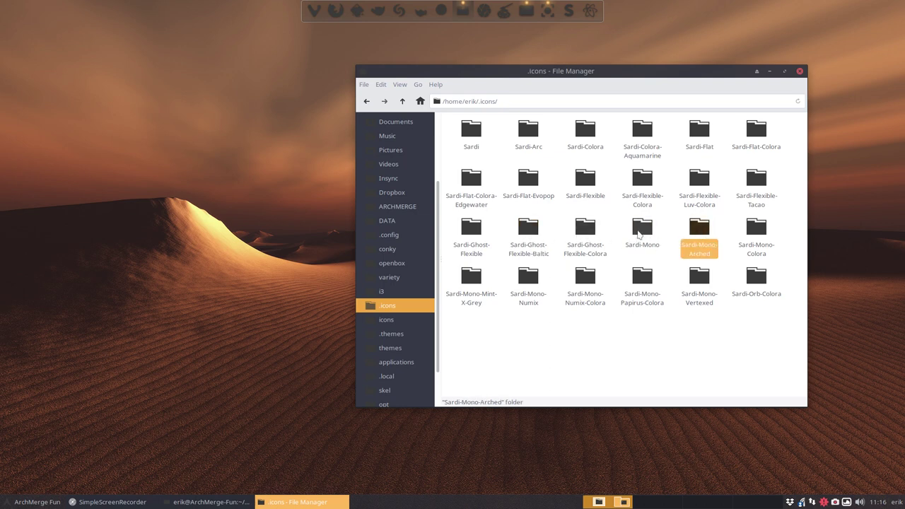
{"action": "left_click", "coordinate": [637, 236]}
{"action": "left_click", "coordinate": [701, 234]}
{"action": "left_click", "coordinate": [755, 230]}
{"action": "double_click", "coordinate": [755, 230]}
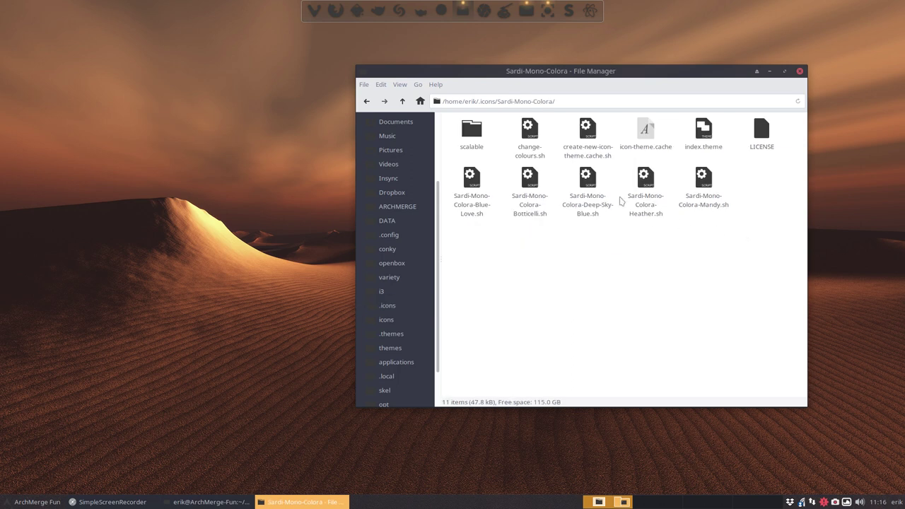
Duplicate the Sardi-Mono-Colora theme folder inside the .icons folder
{"action": "left_click_drag", "start_coordinate": [576, 71], "coordinate": [421, 57]}
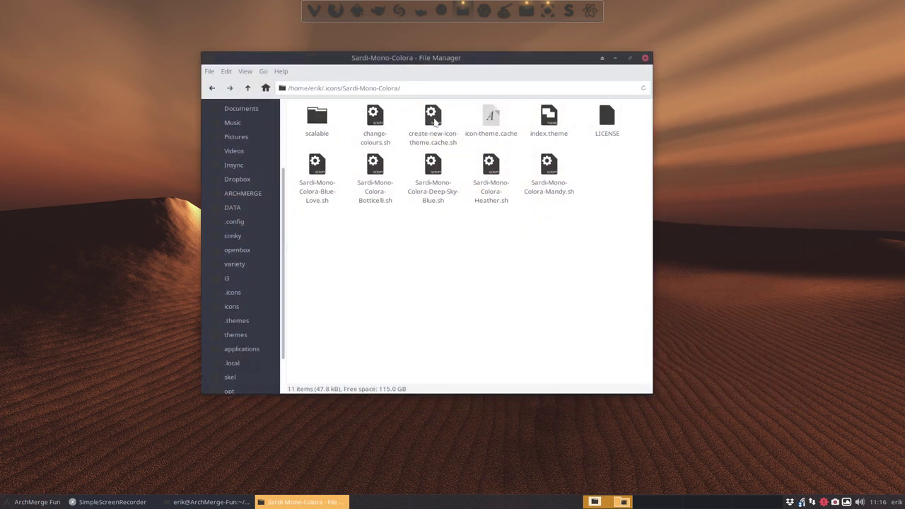
{"action": "left_click", "coordinate": [380, 201]}
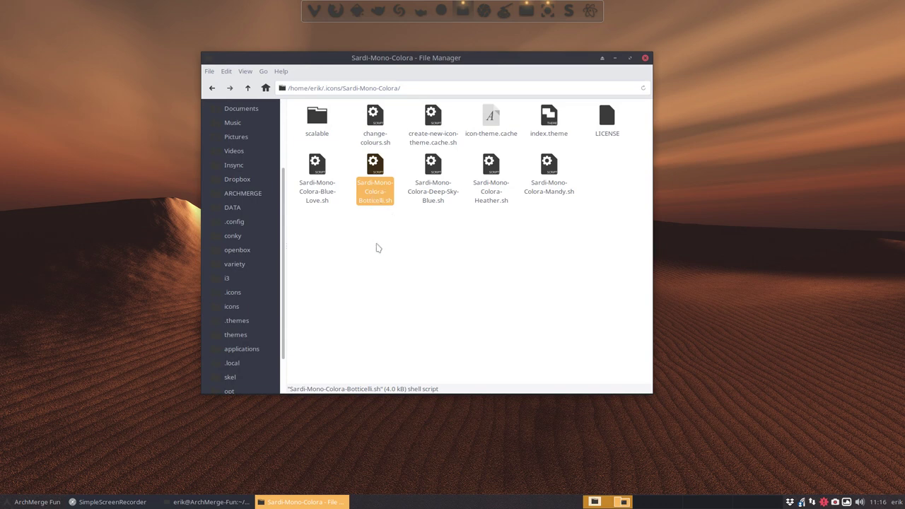
{"action": "left_click", "coordinate": [247, 88]}
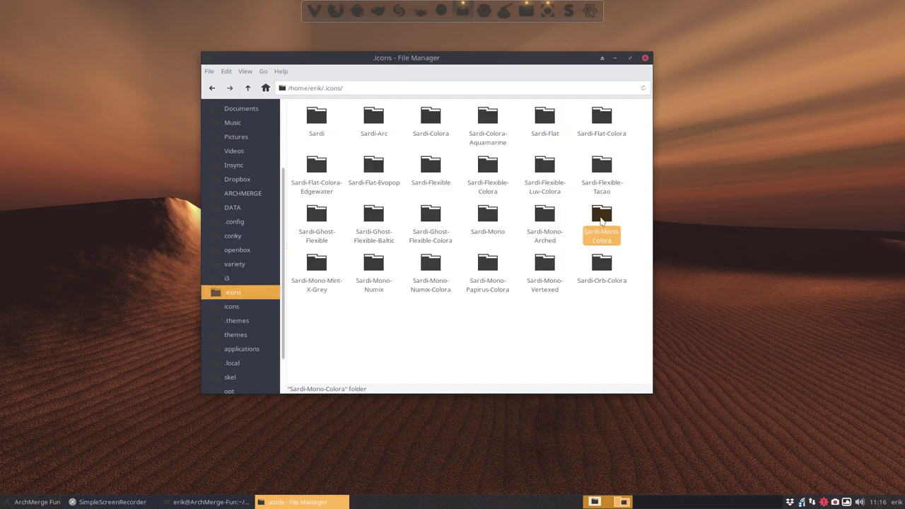
{"action": "key", "text": "ctrl+v"}
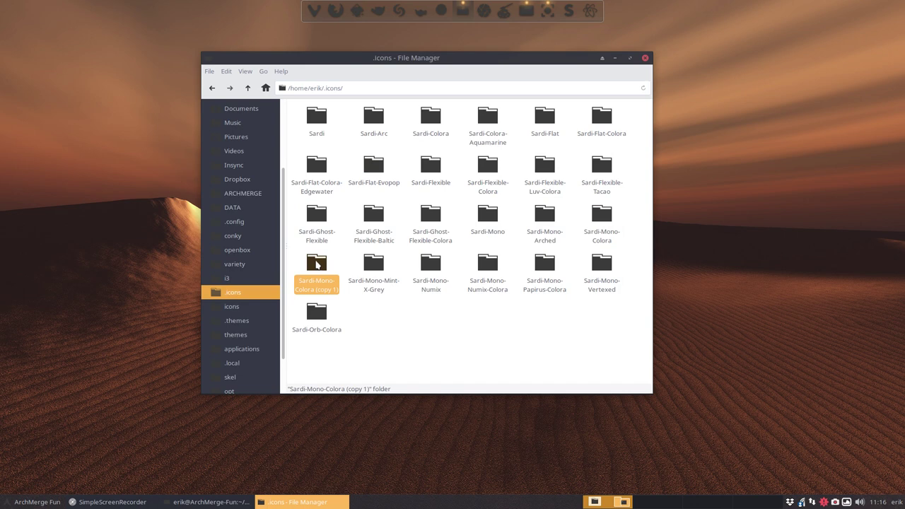
Rename the copied theme folder as Sardi-Mono-Colora-Botticelli
{"action": "key", "text": "F2"}
{"action": "key", "text": "BackSpace"}
{"action": "key", "text": "BackSpace"}
{"action": "key", "text": "BackSpace"}
{"action": "key", "text": "BackSpace"}
{"action": "key", "text": "BackSpace"}
{"action": "key", "text": "BackSpace"}
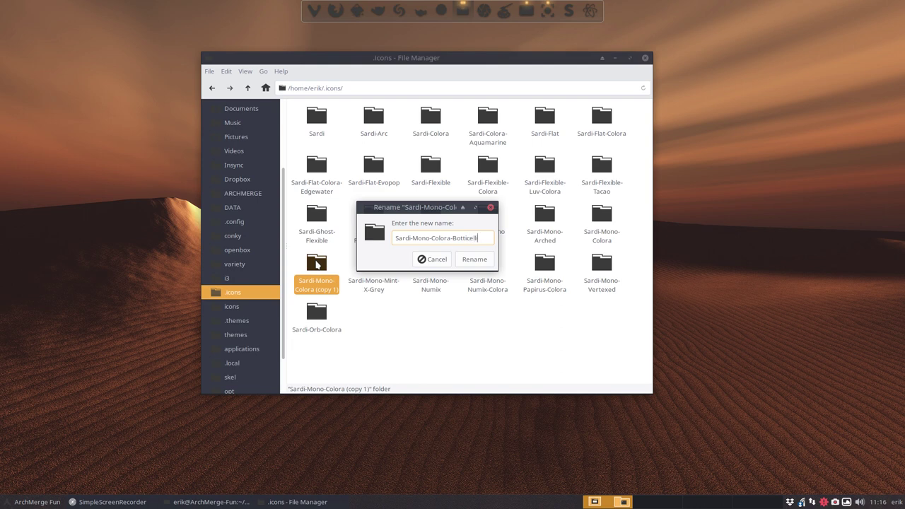
{"action": "key", "text": "Return"}
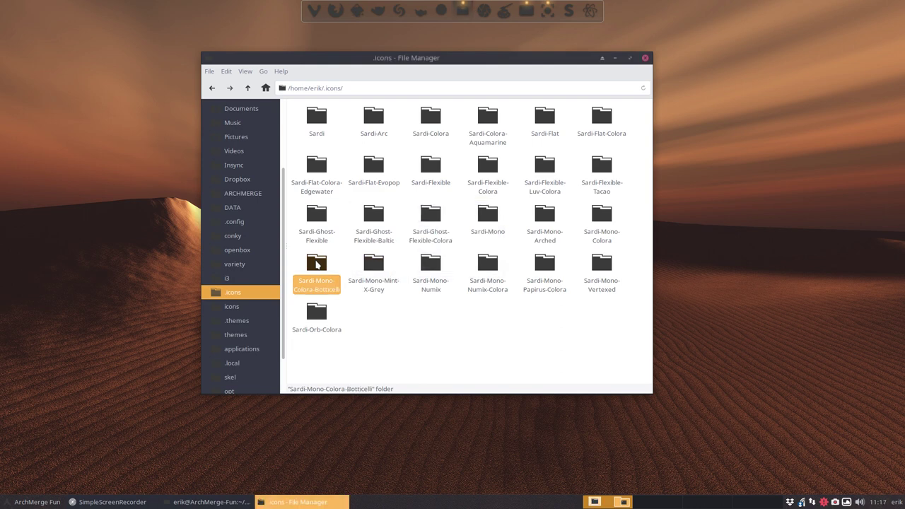
Set the name in the new folder's index.theme to Sardi Mono Colora Botticelli, save the file and close the editor
{"action": "double_click", "coordinate": [317, 264]}
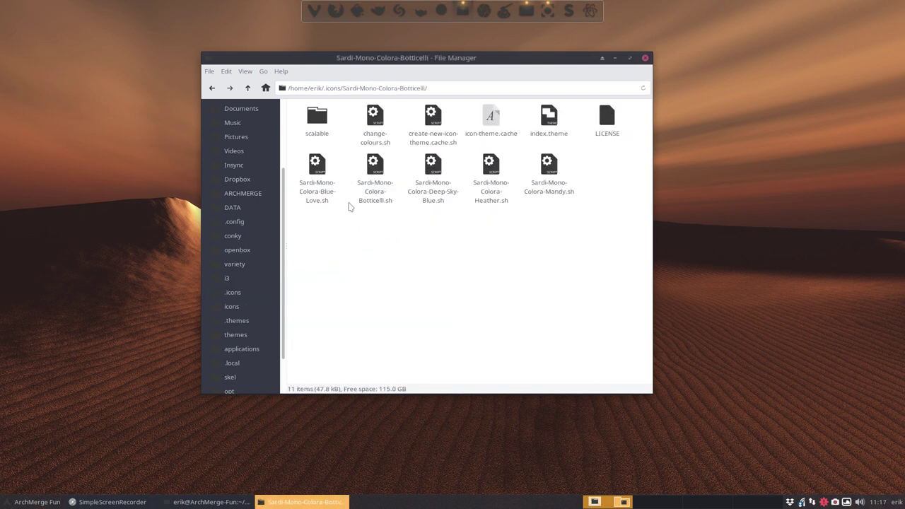
{"action": "double_click", "coordinate": [549, 118]}
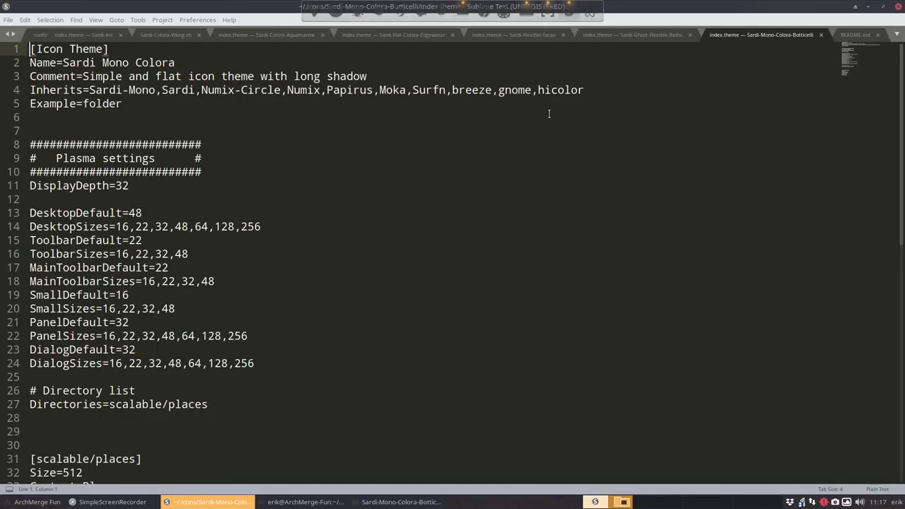
{"action": "left_click", "coordinate": [228, 66]}
{"action": "type", "text": "Bo"}
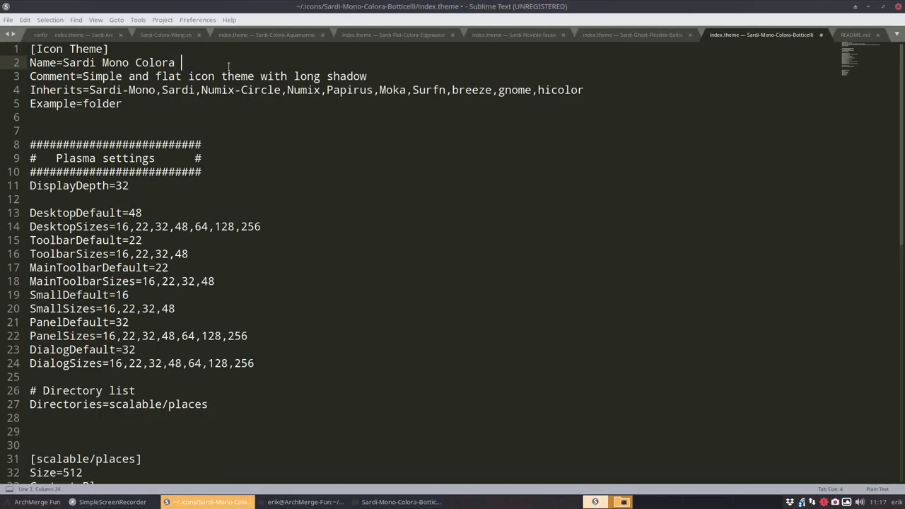
{"action": "type", "text": "tiicelli"}
{"action": "key", "text": "ctrl+s"}
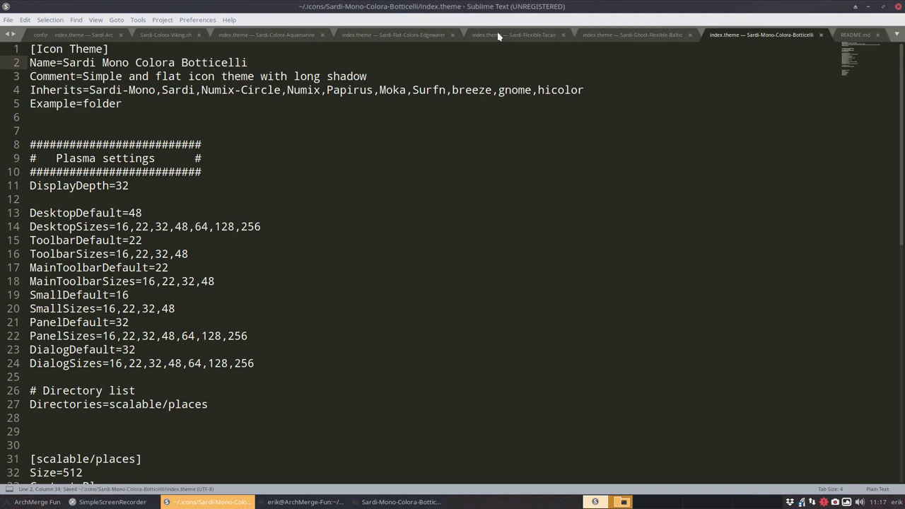
{"action": "left_click", "coordinate": [895, 7]}
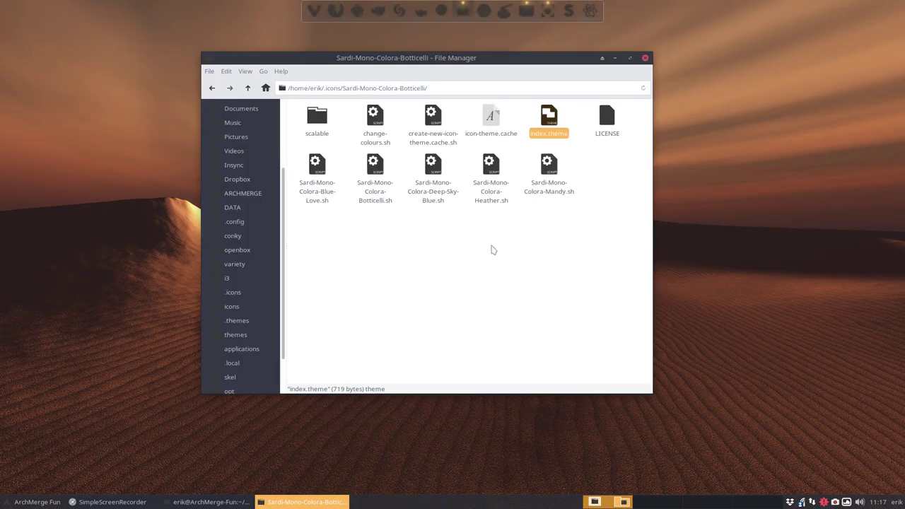
Open a terminal in the Sardi-Mono-Colora-Botticelli folder
{"action": "left_click", "coordinate": [492, 250]}
{"action": "right_click", "coordinate": [397, 244]}
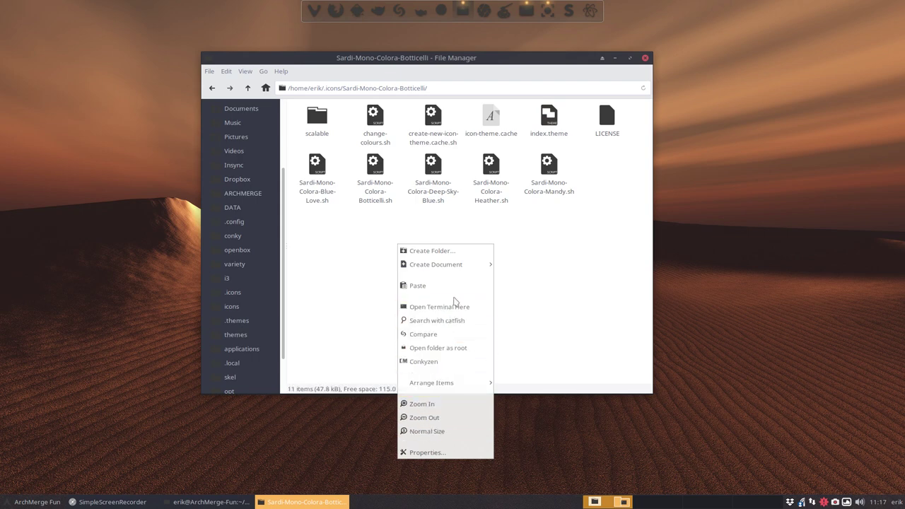
{"action": "left_click", "coordinate": [455, 305]}
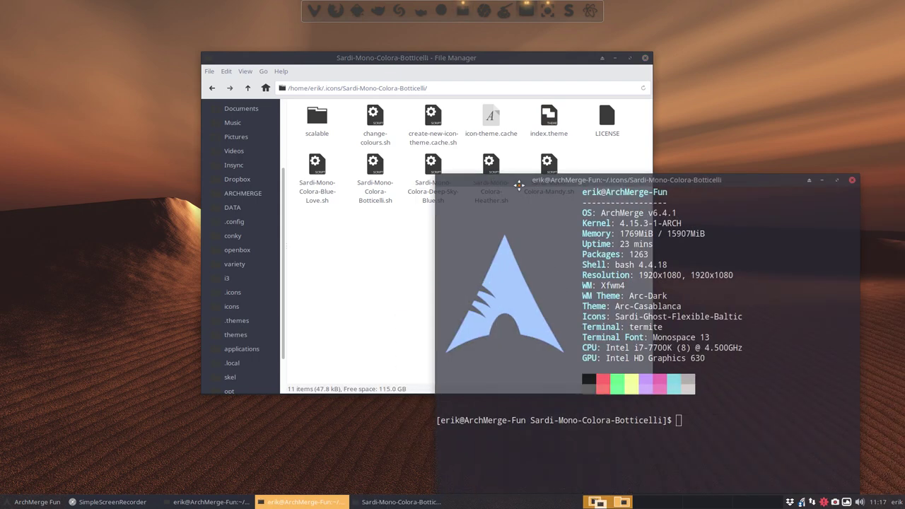
Run ./Sardi-Mono-Colora-Botticelli.sh in the terminal to recolour the theme, and close the terminal
{"action": "type", "text": "./"}
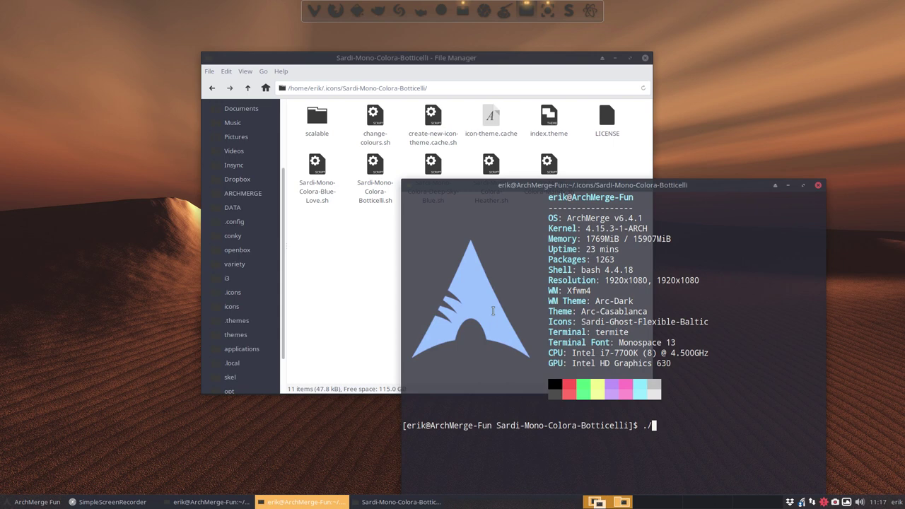
{"action": "key", "text": "Tab"}
{"action": "key", "text": "Tab"}
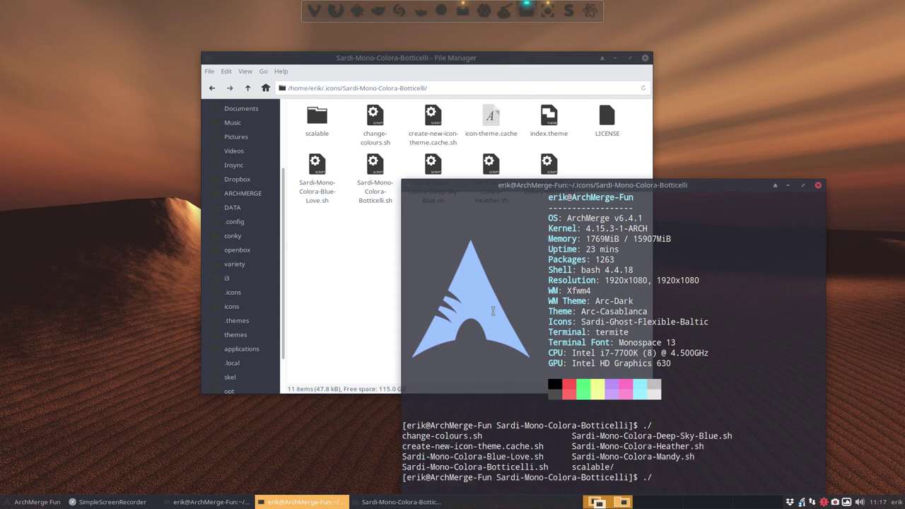
{"action": "type", "text": "Sa"}
{"action": "key", "text": "Tab"}
{"action": "type", "text": "B"}
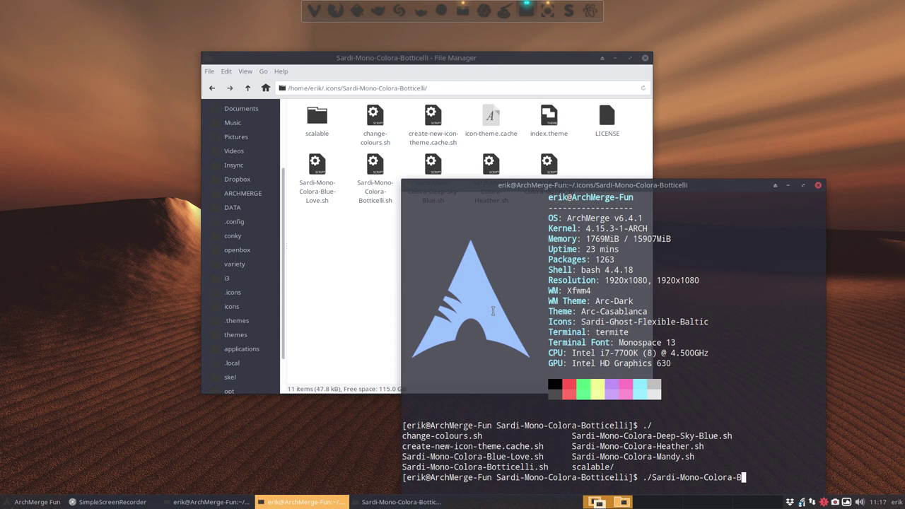
{"action": "key", "text": "Tab"}
{"action": "key", "text": "Tab"}
{"action": "type", "text": "o"}
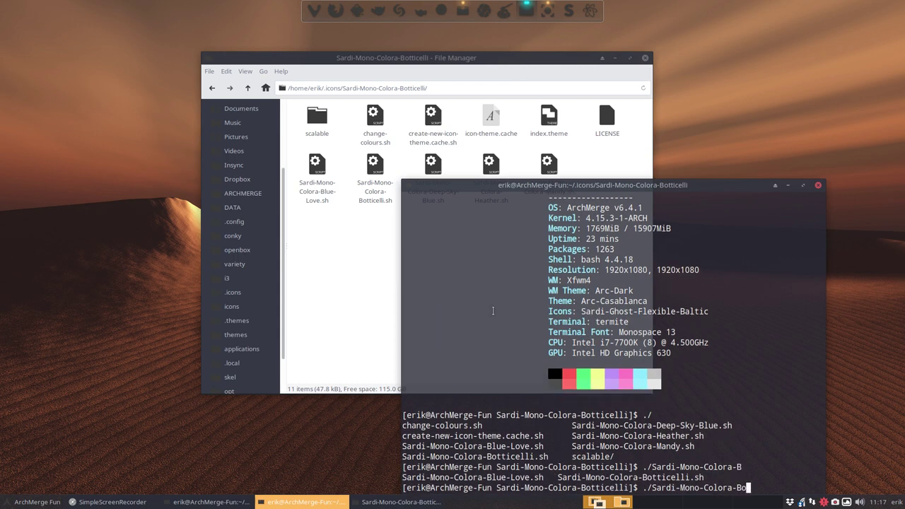
{"action": "key", "text": "Tab"}
{"action": "key", "text": "Return"}
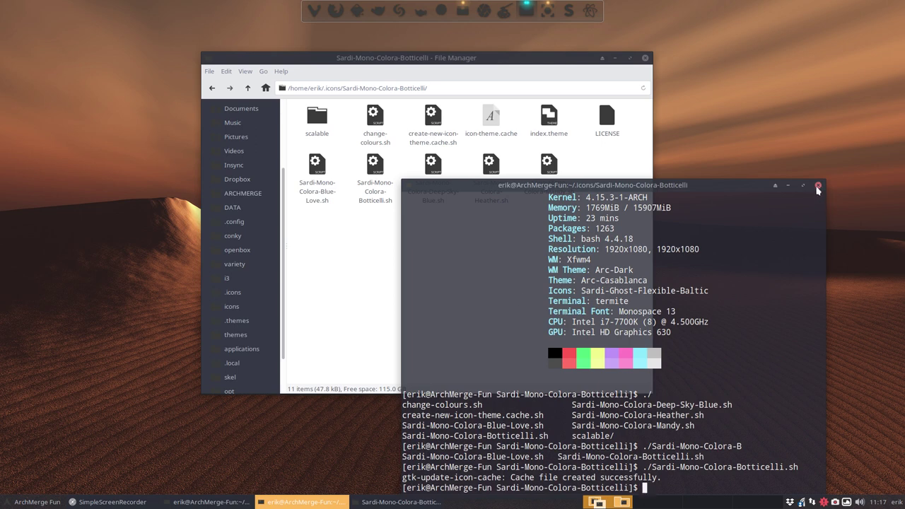
{"action": "left_click", "coordinate": [818, 185]}
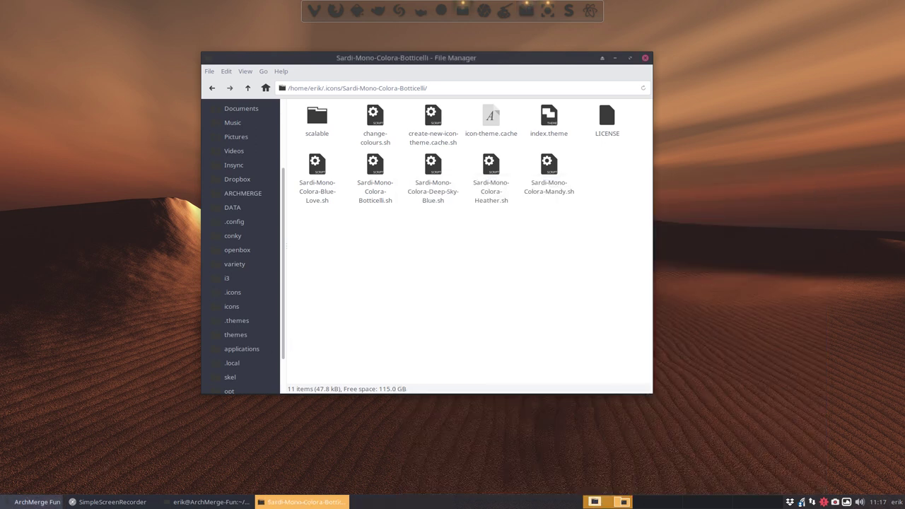
Apply the Sardi Mono Colora Botticelli icon theme in the Appearance settings and close them
{"action": "left_click", "coordinate": [37, 501]}
{"action": "left_click", "coordinate": [179, 485]}
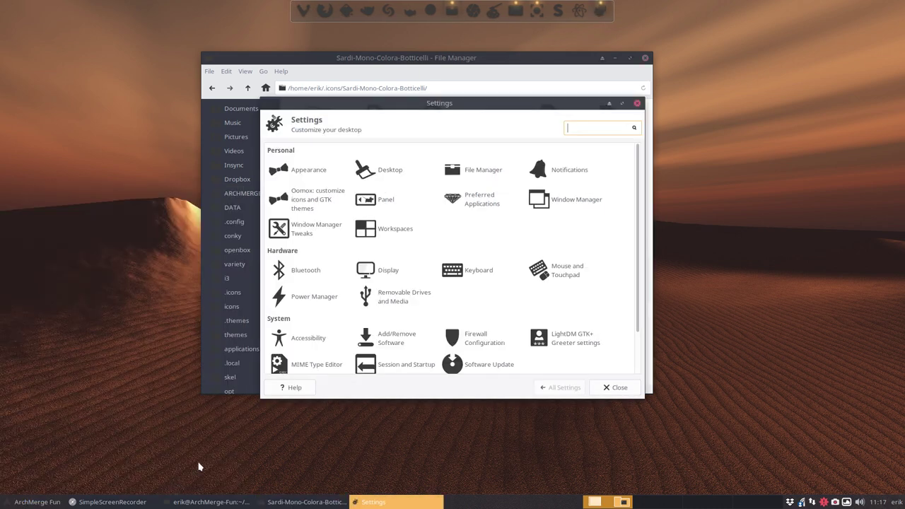
{"action": "left_click", "coordinate": [317, 172]}
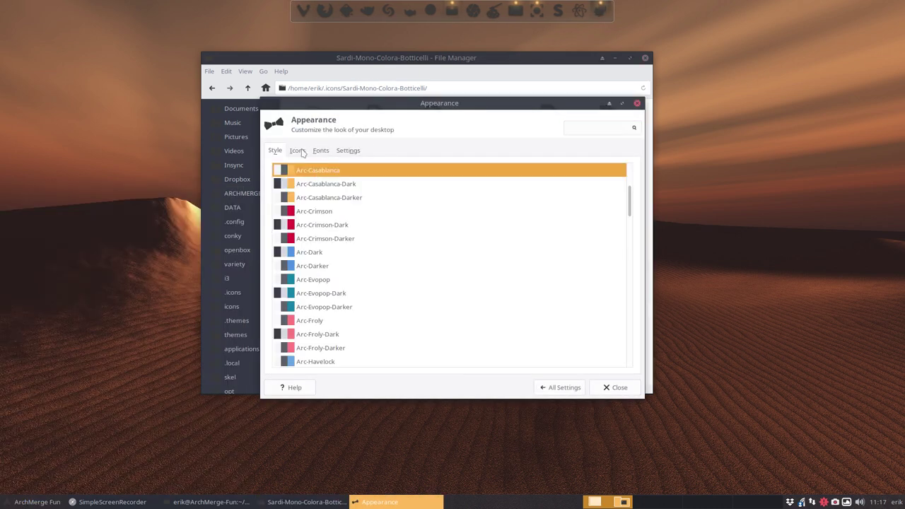
{"action": "left_click", "coordinate": [297, 151]}
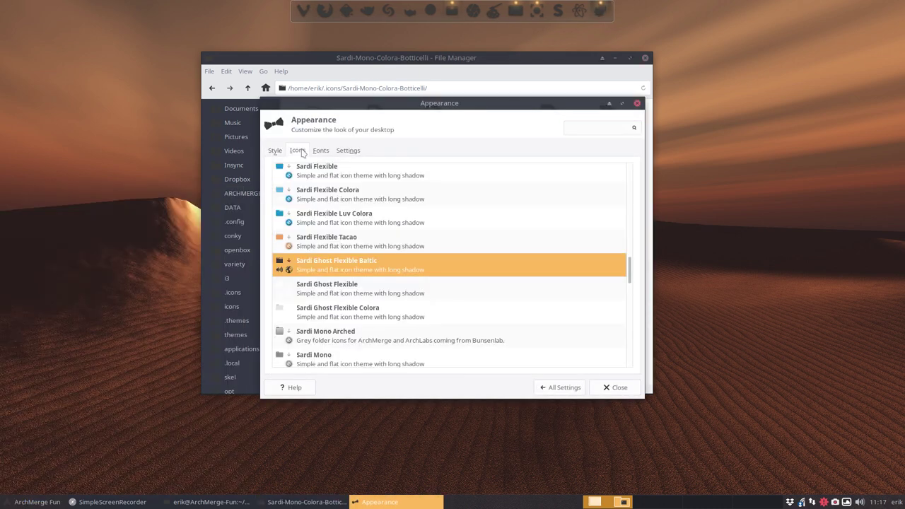
{"action": "scroll", "coordinate": [346, 338], "scroll_direction": "down", "scroll_amount": 2}
{"action": "left_click", "coordinate": [342, 323]}
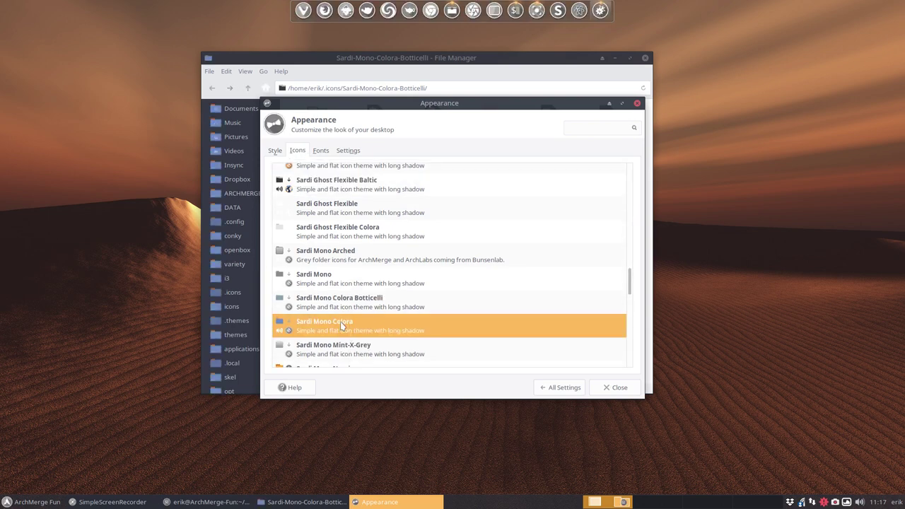
{"action": "left_click", "coordinate": [352, 297]}
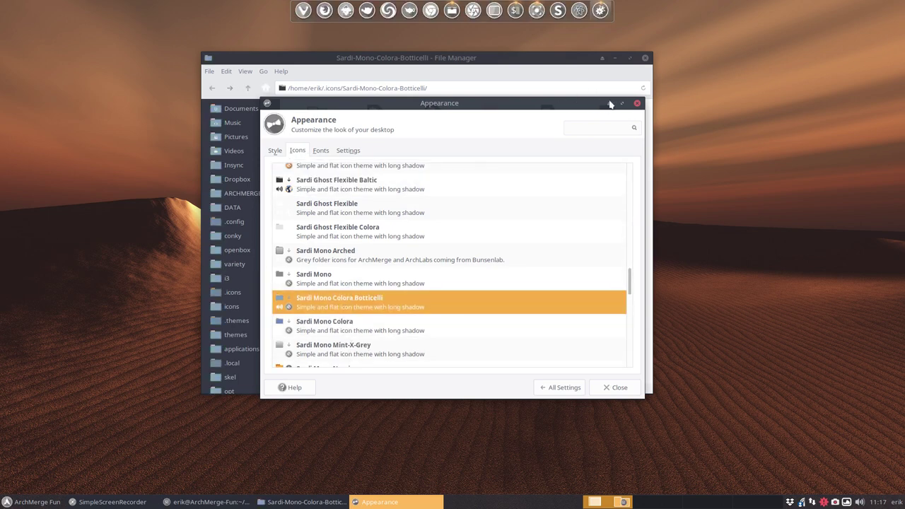
{"action": "left_click", "coordinate": [636, 104]}
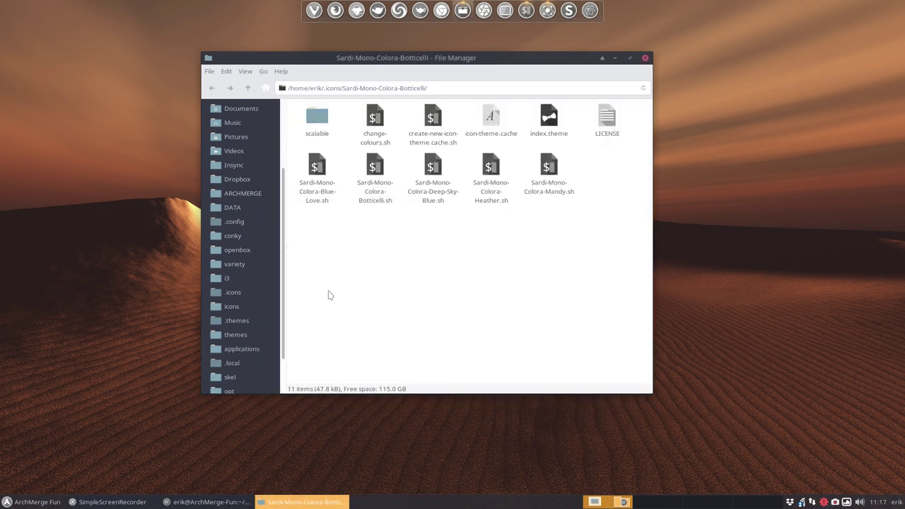
Check the new icons on the home folder and in the application menu's favourite and recently used applications
{"action": "scroll", "coordinate": [262, 177], "scroll_direction": "up", "scroll_amount": 5}
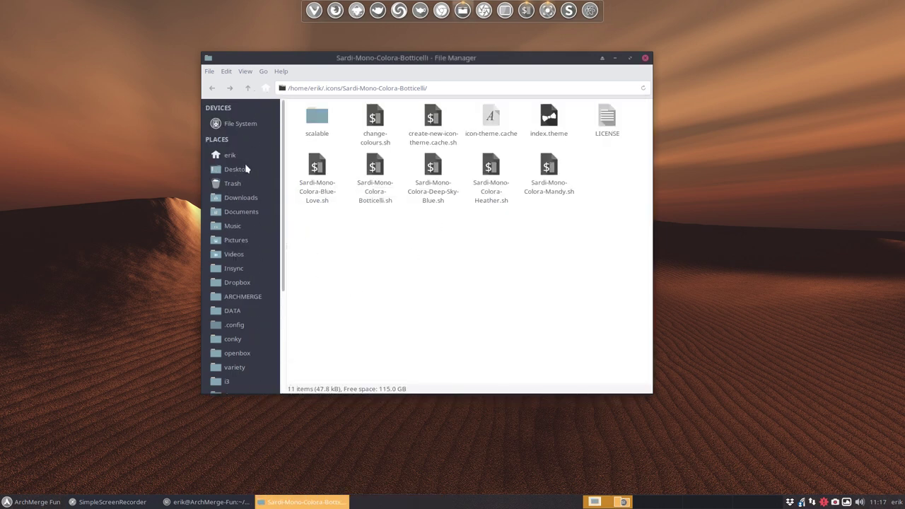
{"action": "left_click", "coordinate": [243, 156]}
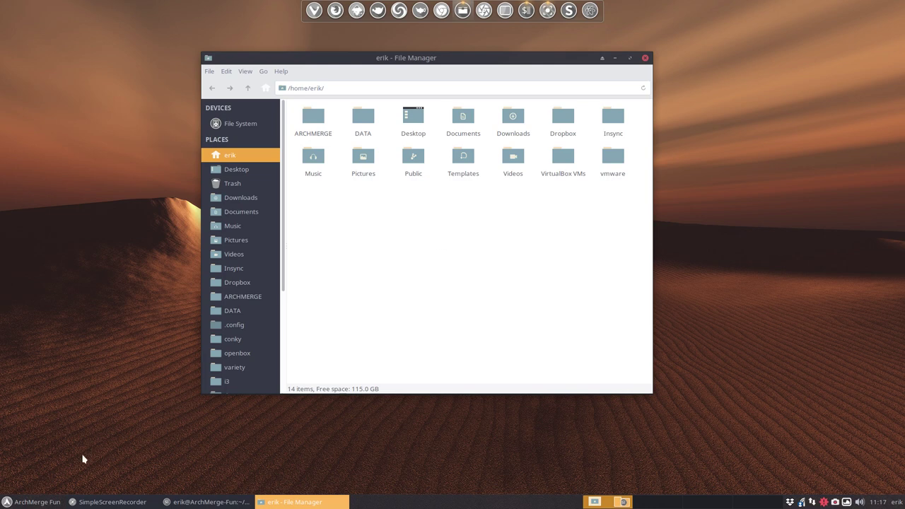
{"action": "left_click", "coordinate": [30, 502]}
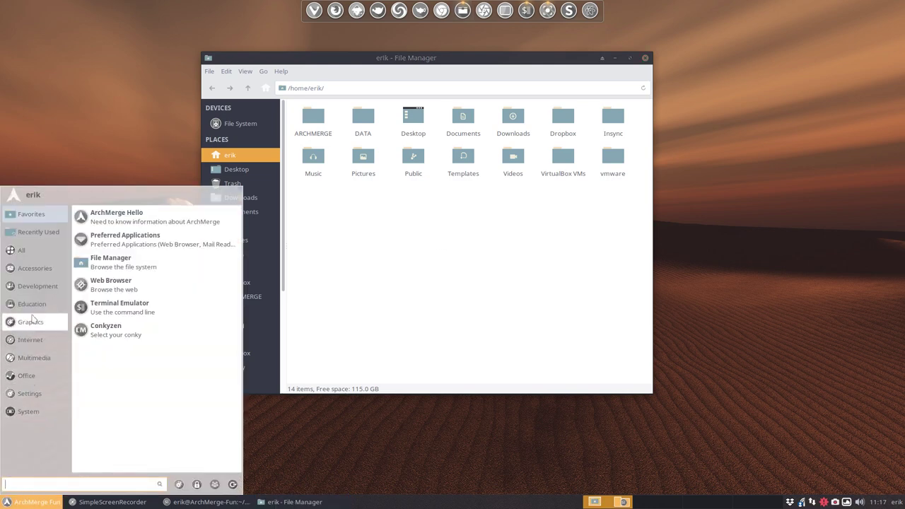
{"action": "left_click", "coordinate": [39, 231]}
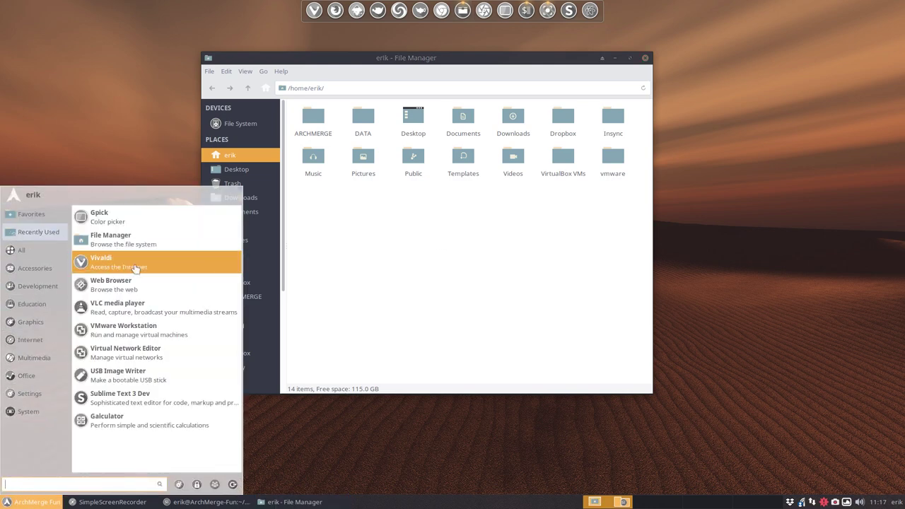
Switch the desktop style to Arc-Casablanca-Dark in the Appearance settings and close them
{"action": "left_click", "coordinate": [179, 485]}
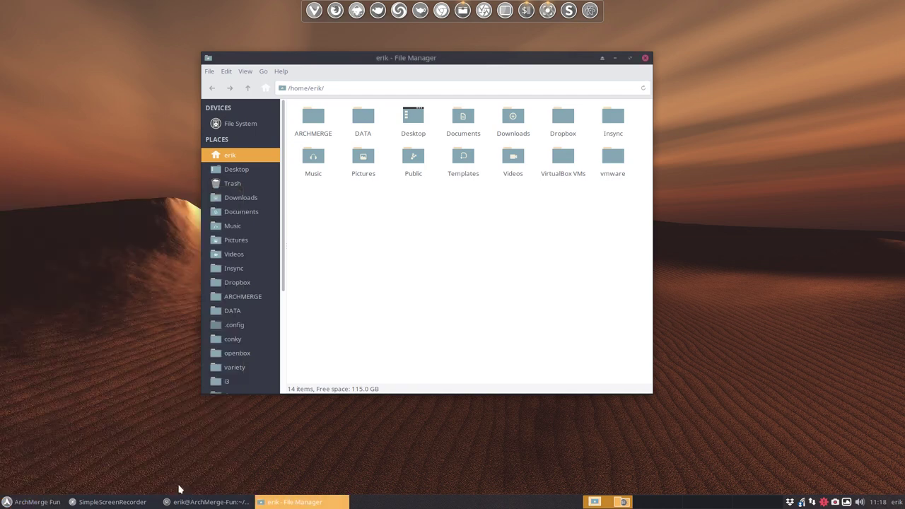
{"action": "left_click", "coordinate": [305, 172]}
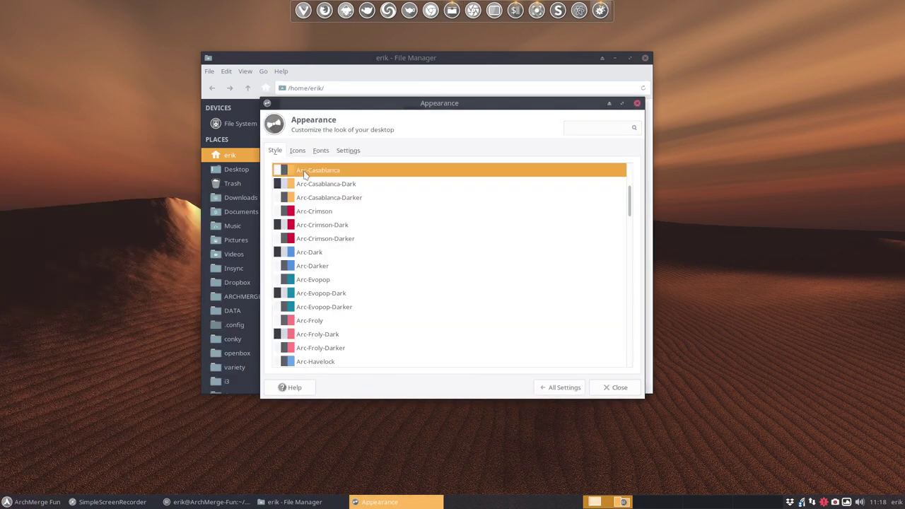
{"action": "left_click", "coordinate": [311, 186]}
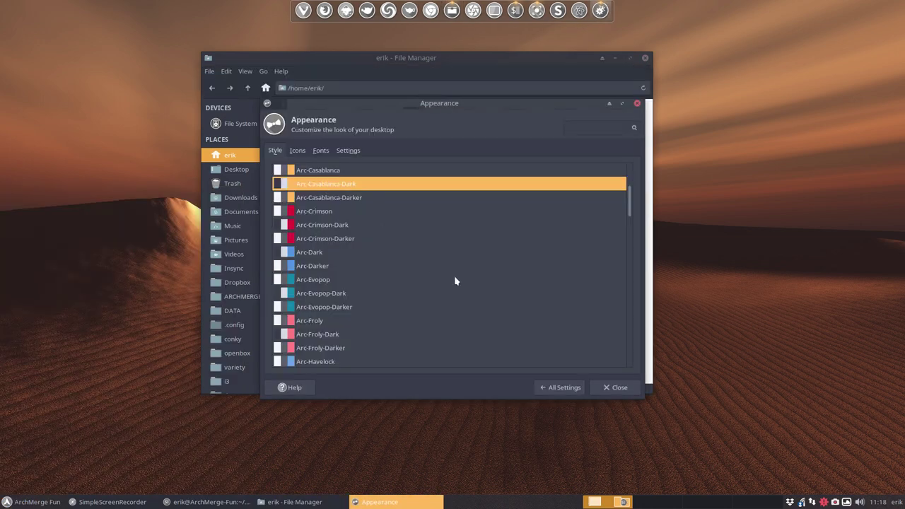
{"action": "left_click", "coordinate": [612, 387]}
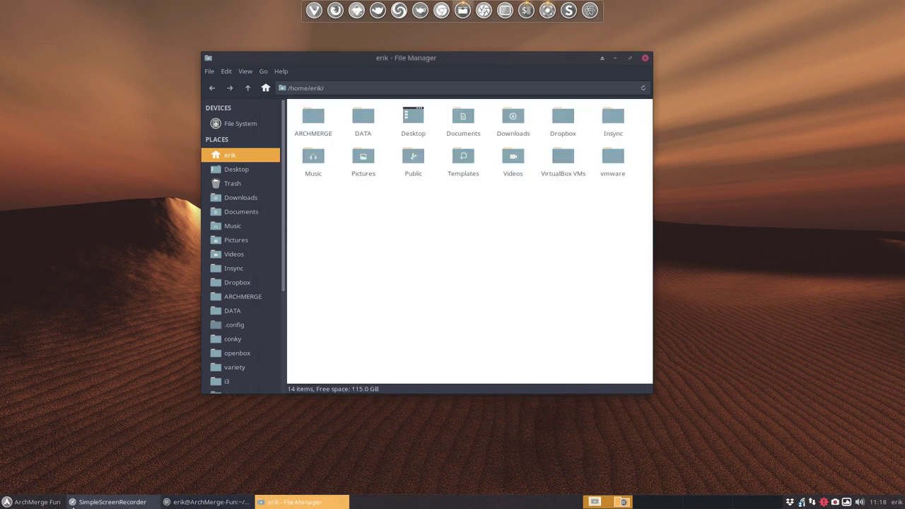
Open the Appearance settings and switch the desktop style to Arc-Paper-Dark
{"action": "key", "text": "super"}
{"action": "key", "text": "Escape"}
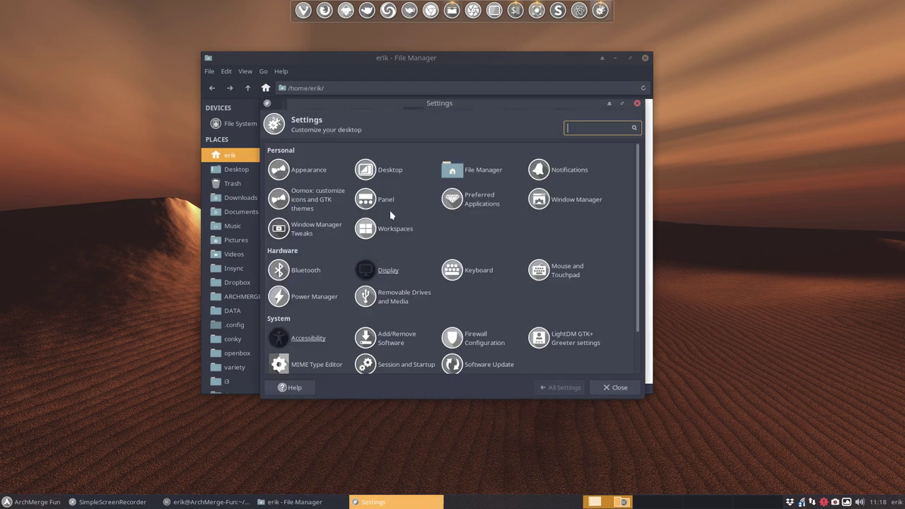
{"action": "left_click", "coordinate": [316, 173]}
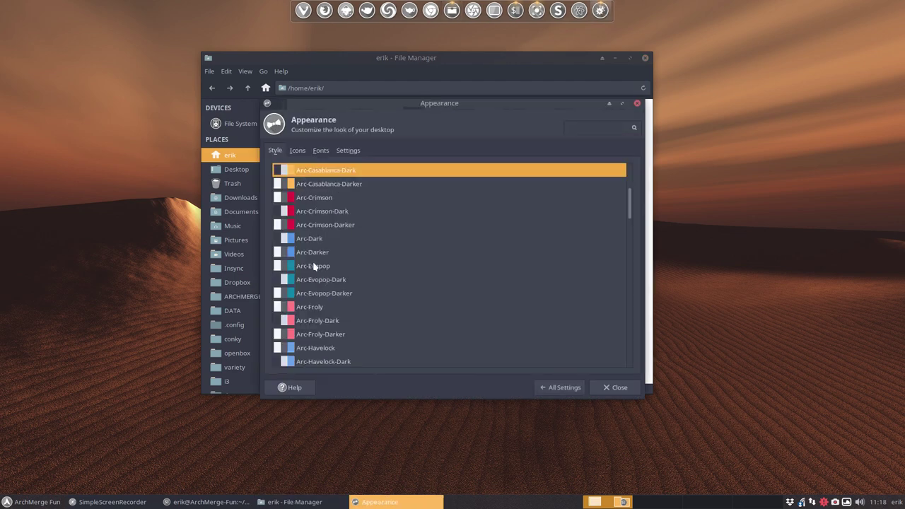
{"action": "scroll", "coordinate": [314, 266], "scroll_direction": "down", "scroll_amount": 5}
{"action": "scroll", "coordinate": [360, 268], "scroll_direction": "down", "scroll_amount": 3}
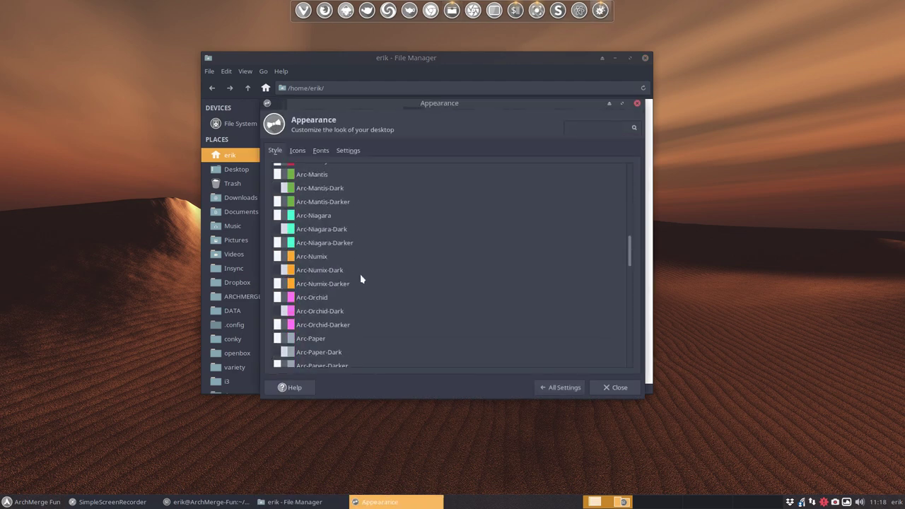
{"action": "left_click", "coordinate": [384, 326]}
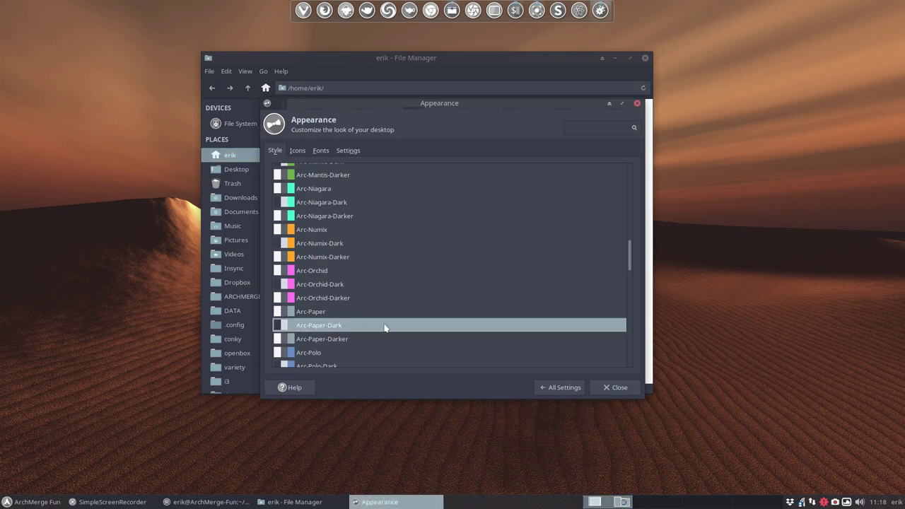
Arrange the file manager and the Appearance window side by side so that both are fully uncovered
{"action": "left_click", "coordinate": [463, 89]}
{"action": "left_click_drag", "start_coordinate": [488, 62], "coordinate": [372, 177]}
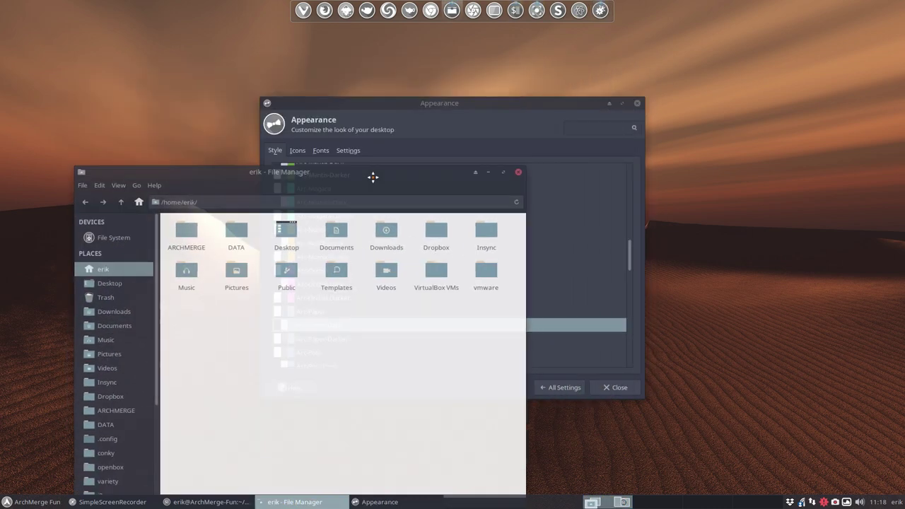
{"action": "left_click_drag", "start_coordinate": [456, 106], "coordinate": [741, 82]}
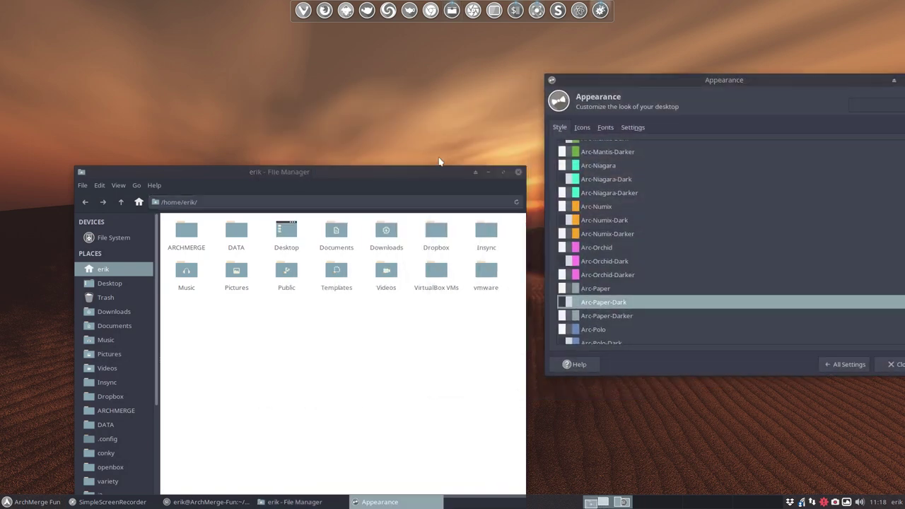
{"action": "left_click", "coordinate": [369, 170]}
{"action": "left_click_drag", "start_coordinate": [313, 175], "coordinate": [278, 72]}
Switch the desktop style to Arc-Botticelli-Dark and close the Appearance settings
{"action": "scroll", "coordinate": [657, 274], "scroll_direction": "down", "scroll_amount": 2}
{"action": "scroll", "coordinate": [657, 270], "scroll_direction": "up", "scroll_amount": 12}
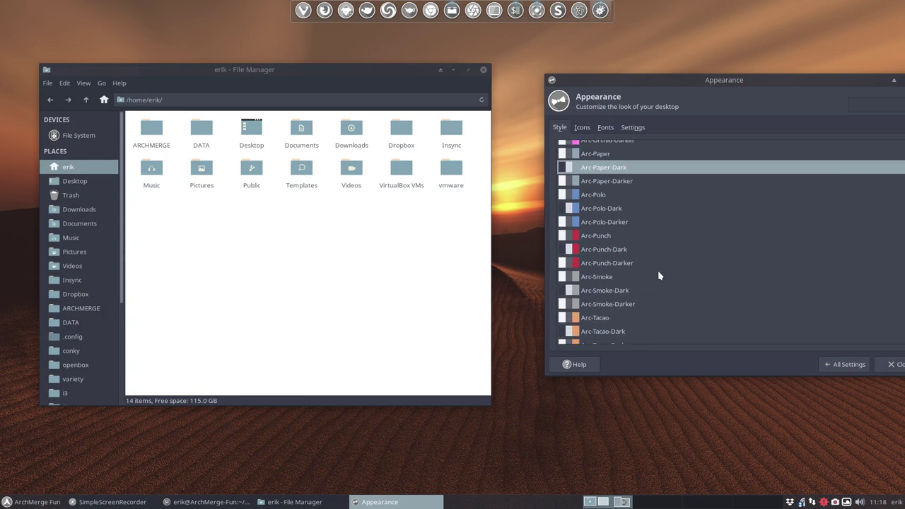
{"action": "left_click", "coordinate": [611, 257]}
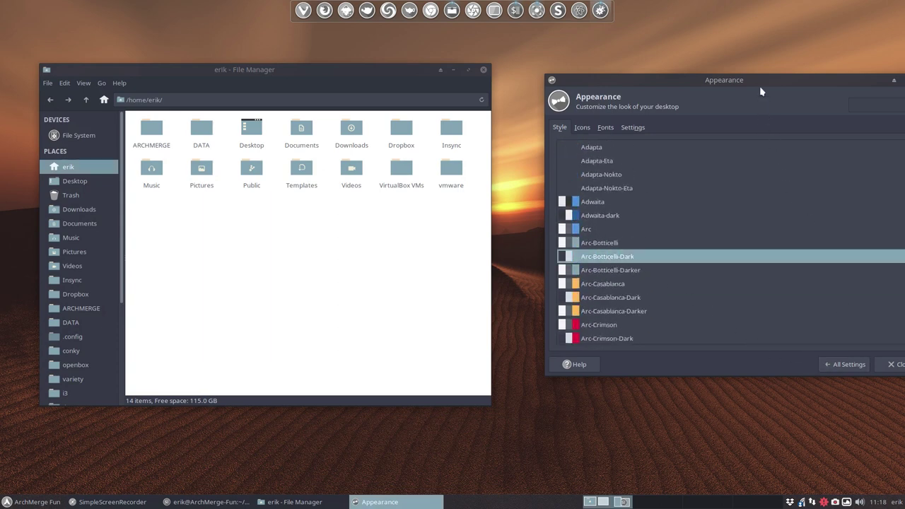
{"action": "left_click_drag", "start_coordinate": [761, 91], "coordinate": [644, 109]}
{"action": "left_click", "coordinate": [786, 382]}
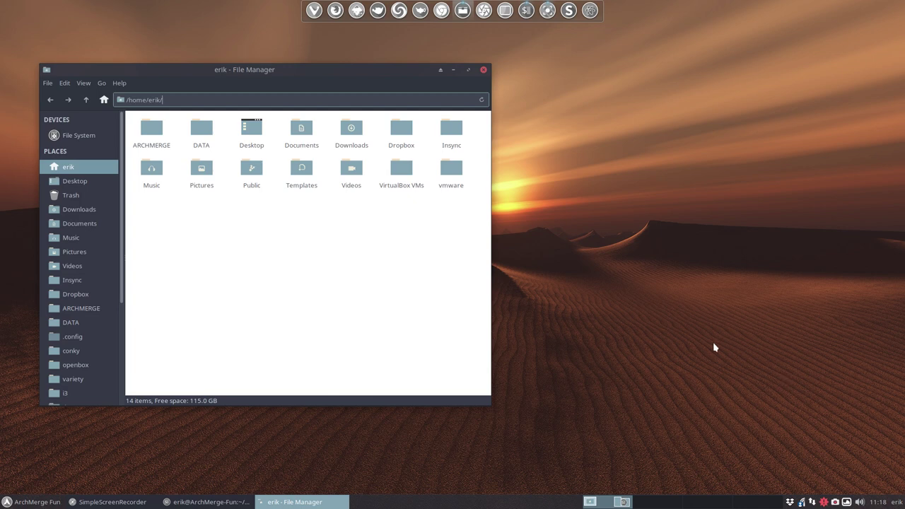
Bring up Variety's wallpaper selector and apply the blue sky with clouds as wallpaper
{"action": "left_click", "coordinate": [834, 503]}
{"action": "mouse_move", "coordinate": [813, 375]}
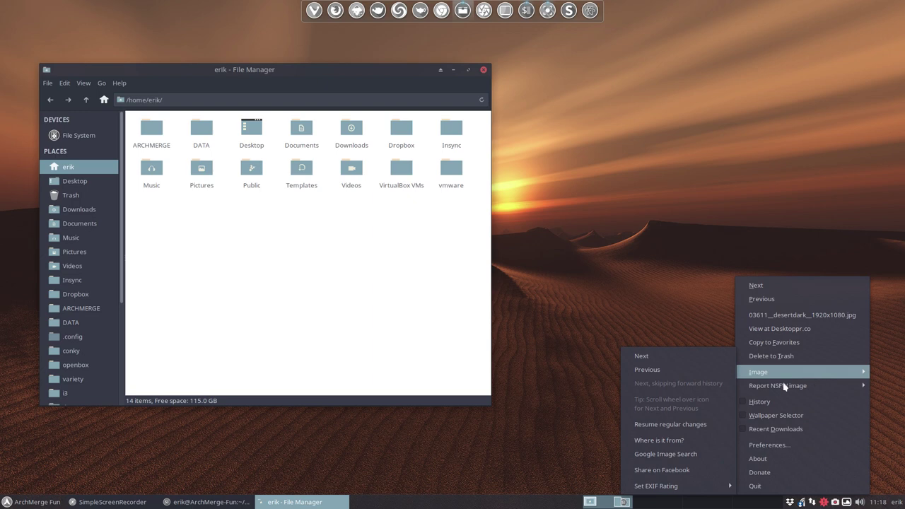
{"action": "left_click", "coordinate": [846, 503]}
{"action": "left_click", "coordinate": [846, 503]}
{"action": "left_click", "coordinate": [770, 417]}
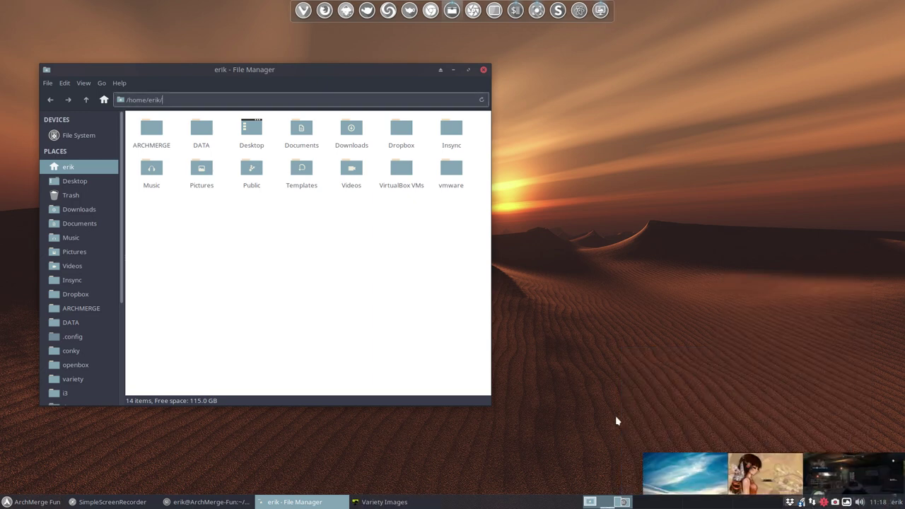
{"action": "left_click", "coordinate": [74, 477]}
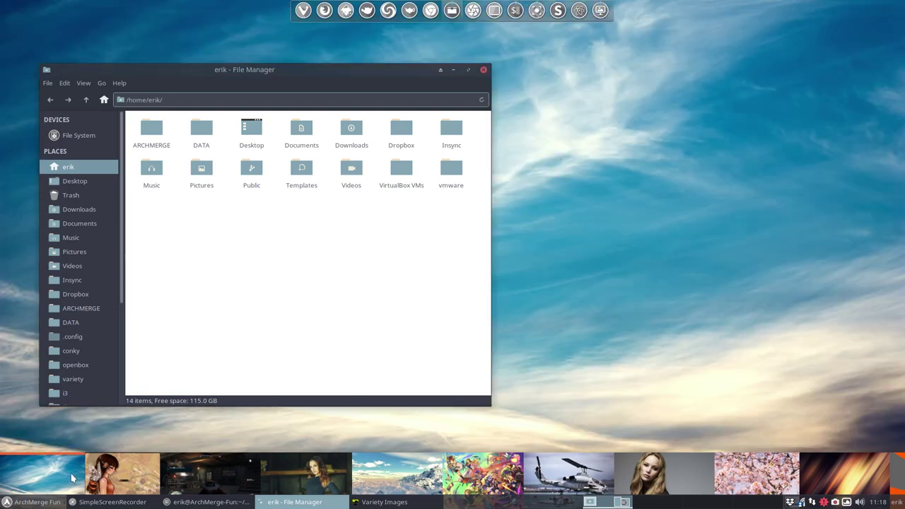
Centre the file manager, apply the dark green and pink bubbles wallpaper, and close the wallpaper selector
{"action": "left_click_drag", "start_coordinate": [446, 60], "coordinate": [446, 60]}
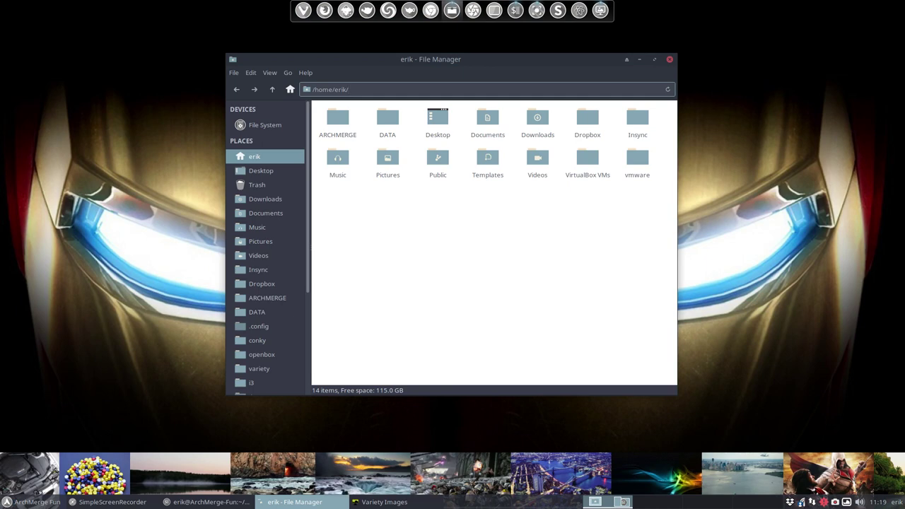
{"action": "left_click", "coordinate": [671, 477]}
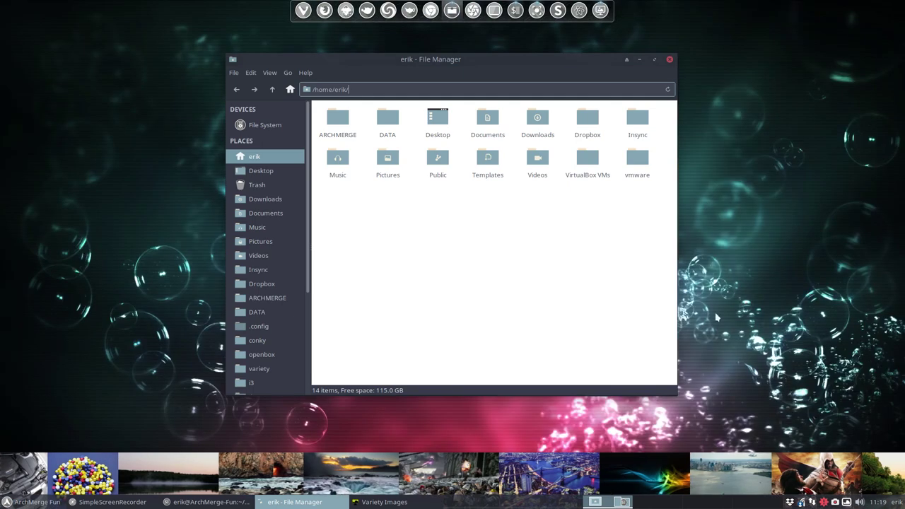
{"action": "right_click", "coordinate": [740, 487]}
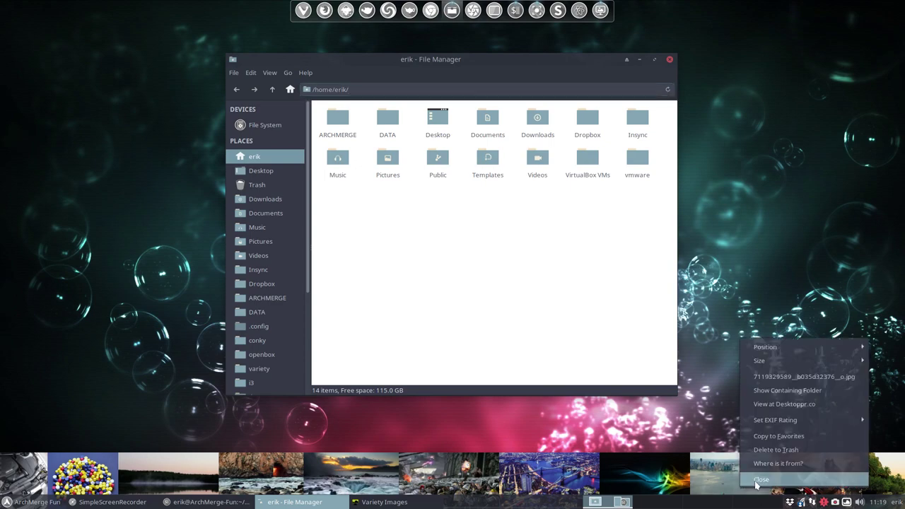
{"action": "left_click", "coordinate": [759, 480]}
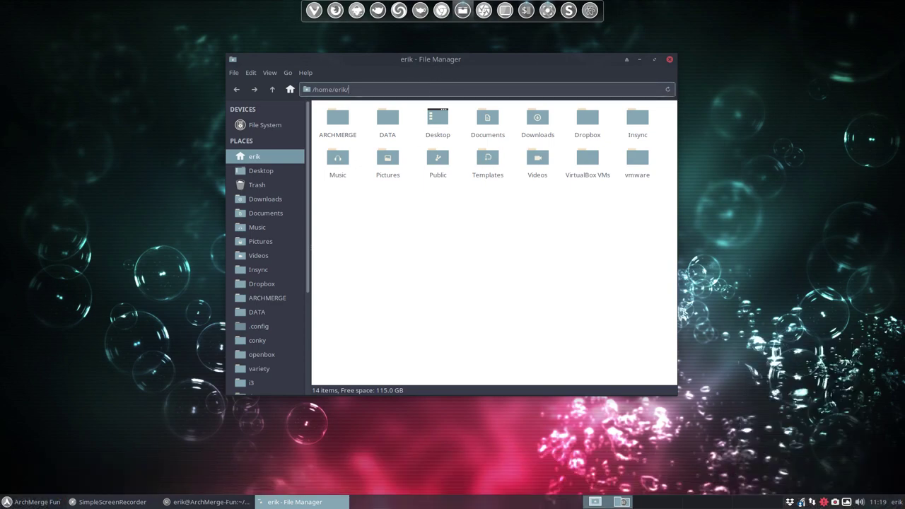
Move the file manager aside, take a screenshot of the desktop and save it in Pictures under the suggested name
{"action": "left_click_drag", "start_coordinate": [556, 74], "coordinate": [359, 78]}
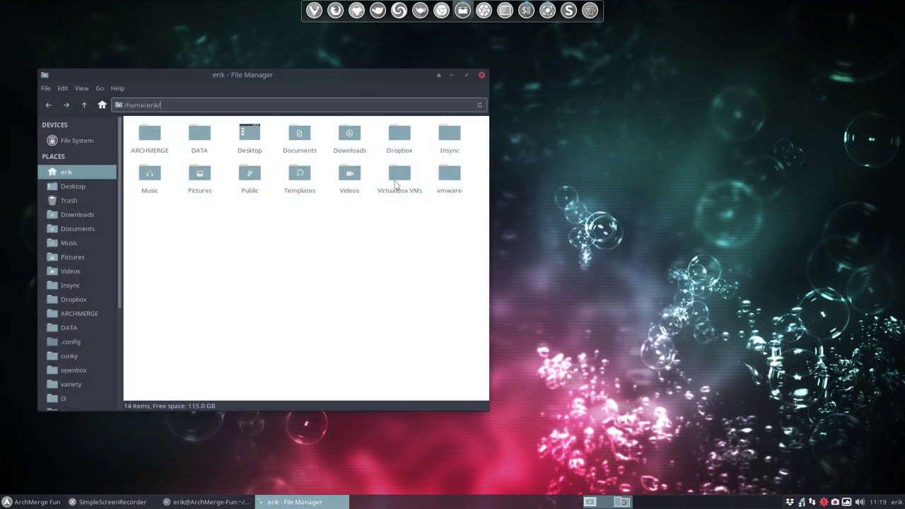
{"action": "left_click", "coordinate": [414, 266]}
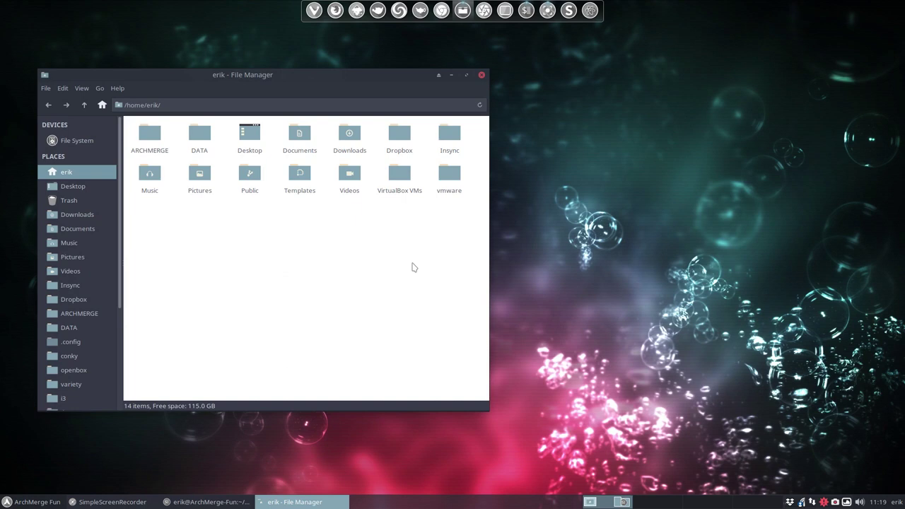
{"action": "key", "text": "Print"}
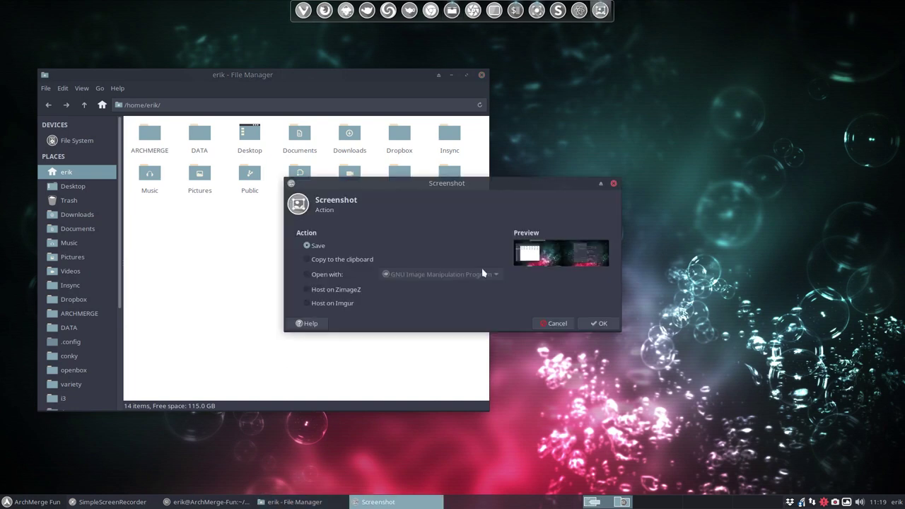
{"action": "left_click", "coordinate": [597, 324]}
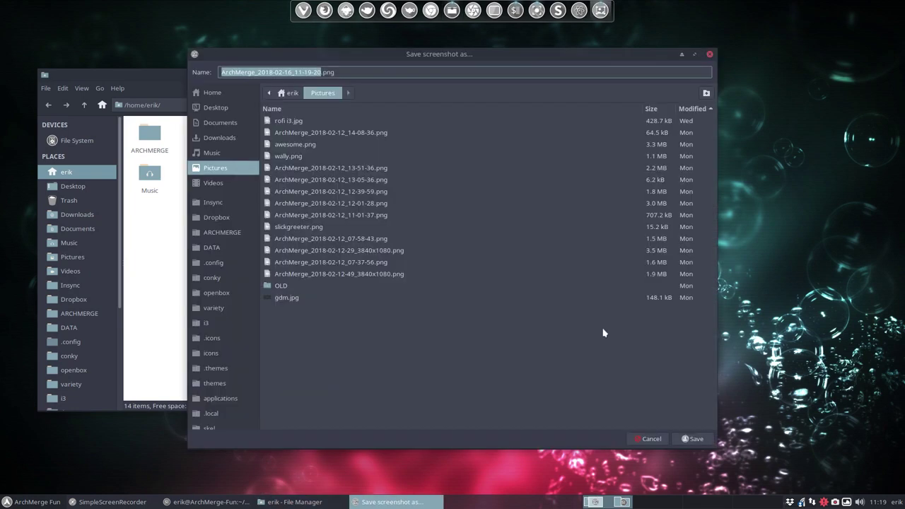
{"action": "left_click", "coordinate": [694, 438]}
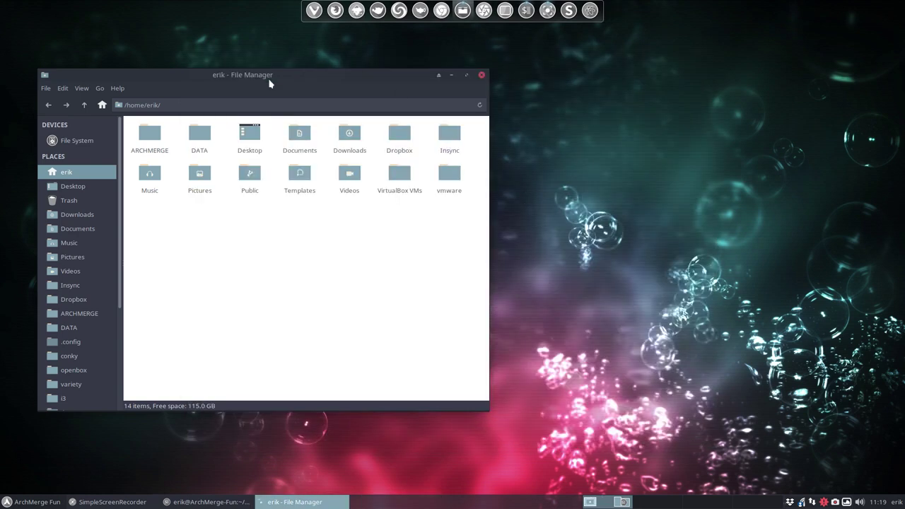
Open the home .icons folder and highlight Sardi-Mono-Colora-Botticelli, Sardi-Mono-Mint-X-Grey and Sardi-Mono-Numix in turn
{"action": "left_click_drag", "start_coordinate": [270, 82], "coordinate": [498, 76]}
{"action": "scroll", "coordinate": [306, 371], "scroll_direction": "down", "scroll_amount": 4}
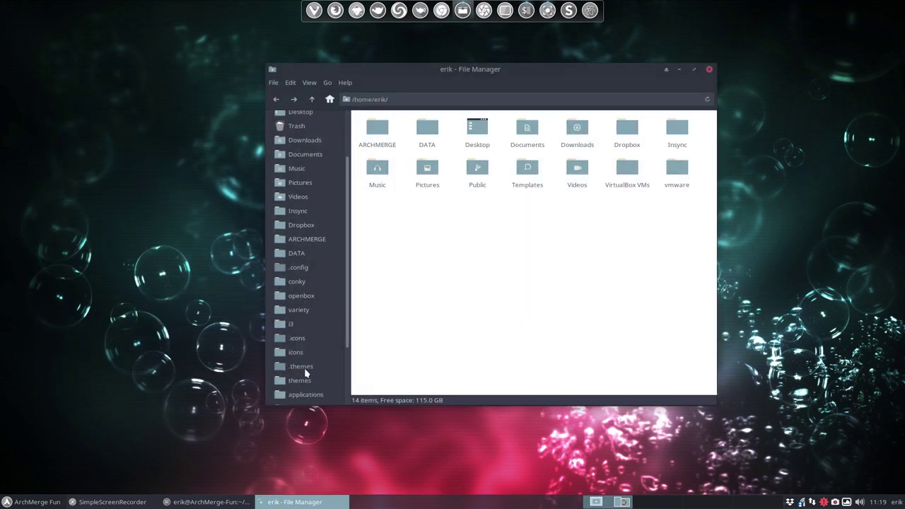
{"action": "left_click", "coordinate": [296, 283]}
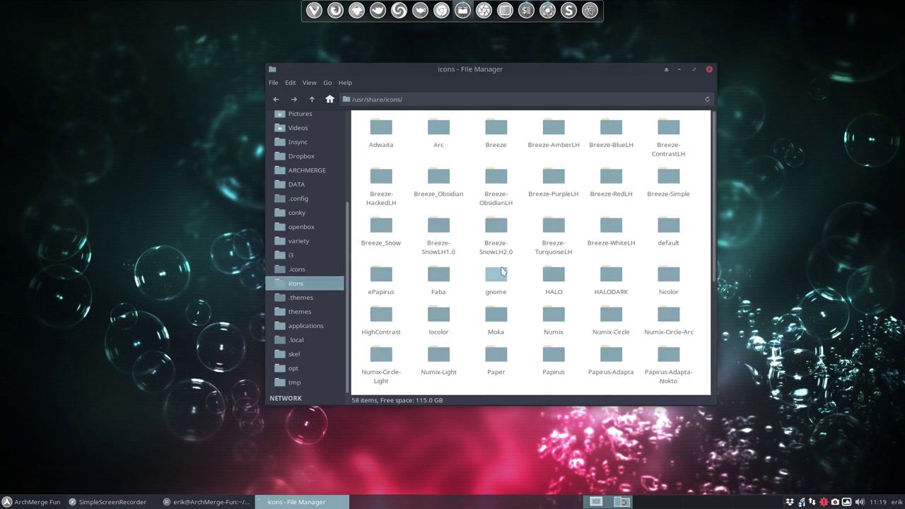
{"action": "left_click", "coordinate": [303, 272]}
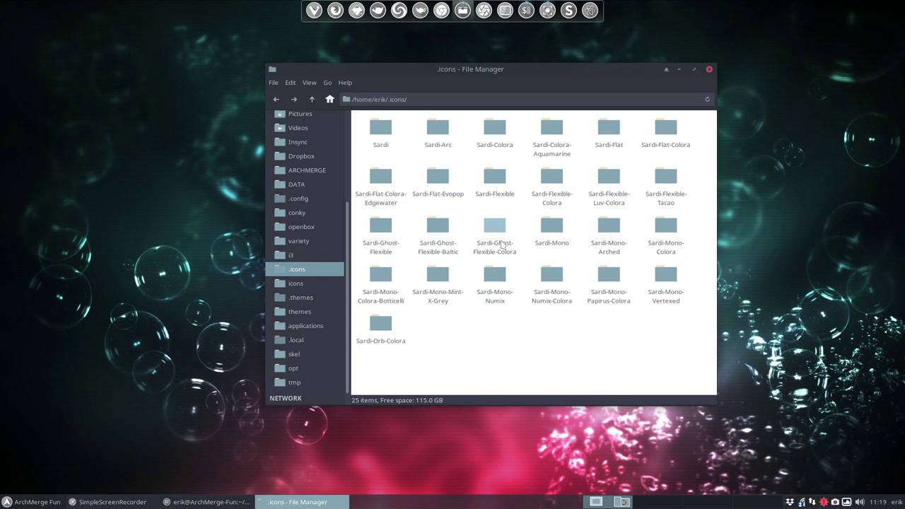
{"action": "left_click", "coordinate": [386, 277]}
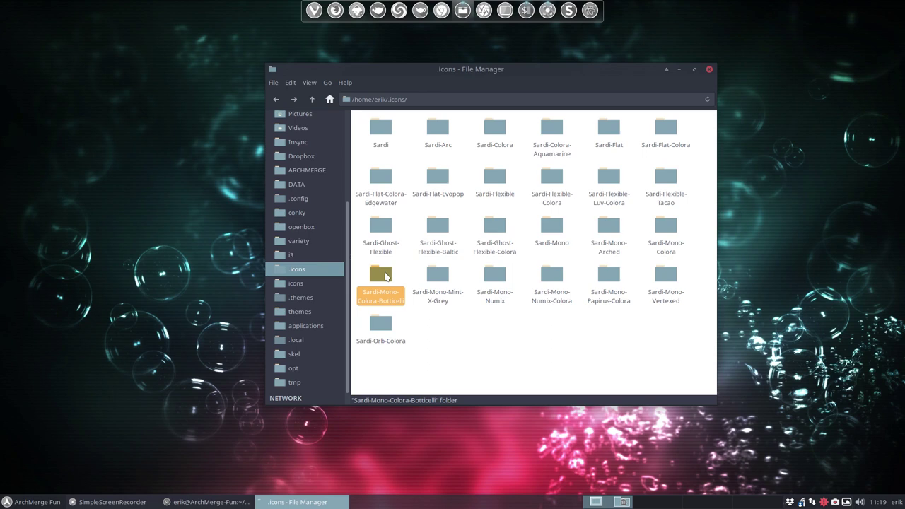
{"action": "left_click", "coordinate": [440, 276]}
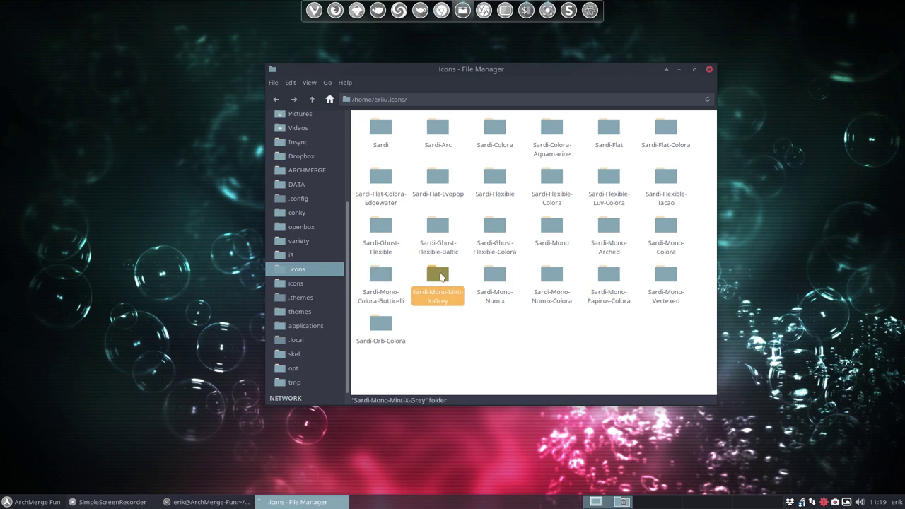
{"action": "left_click", "coordinate": [500, 276]}
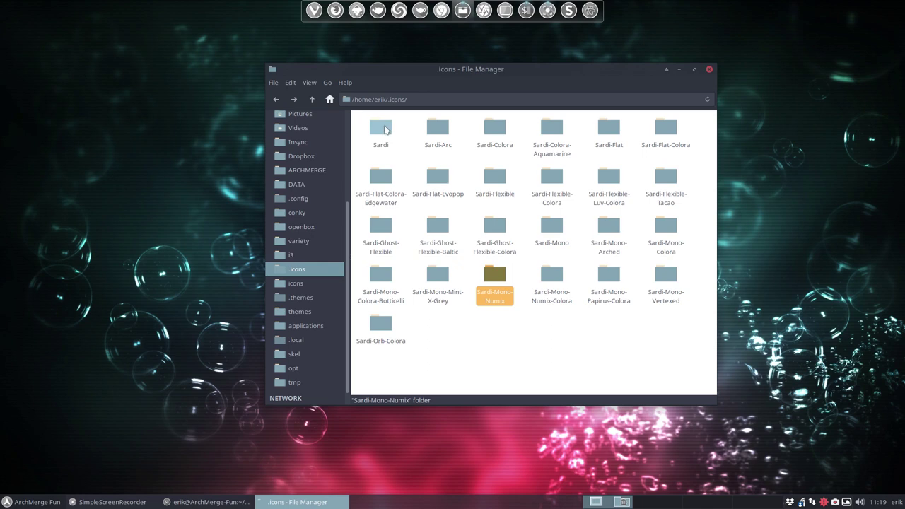
Open index.theme from the Sardi-Mono-Numix folder, examine its Inherits line, and close the text editor
{"action": "double_click", "coordinate": [497, 275]}
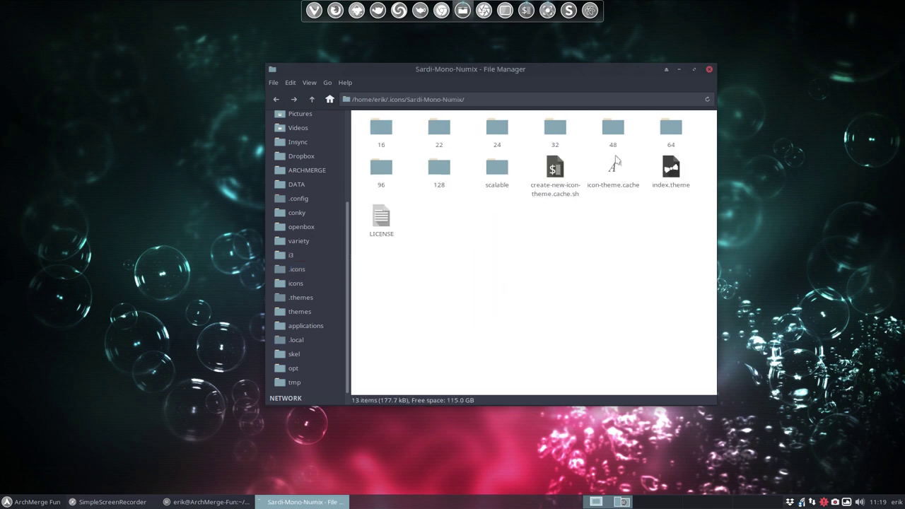
{"action": "double_click", "coordinate": [670, 170]}
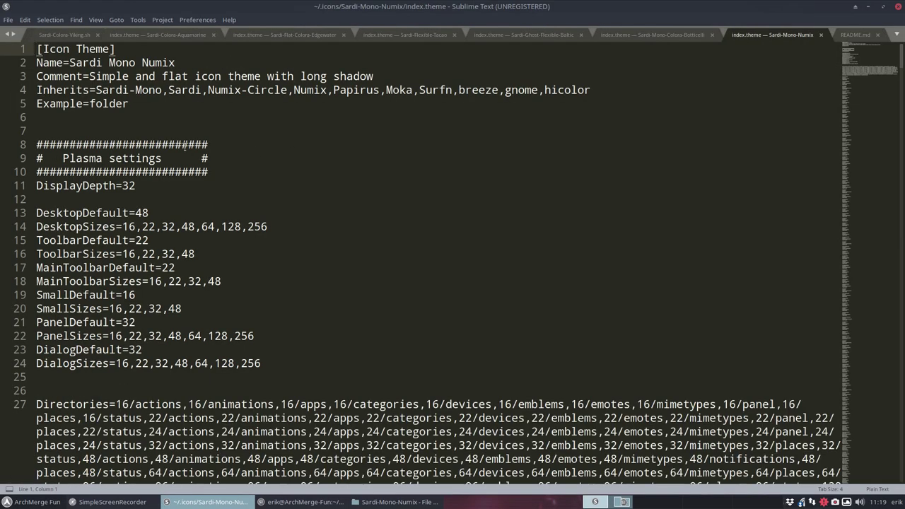
{"action": "left_click_drag", "start_coordinate": [37, 90], "coordinate": [327, 89]}
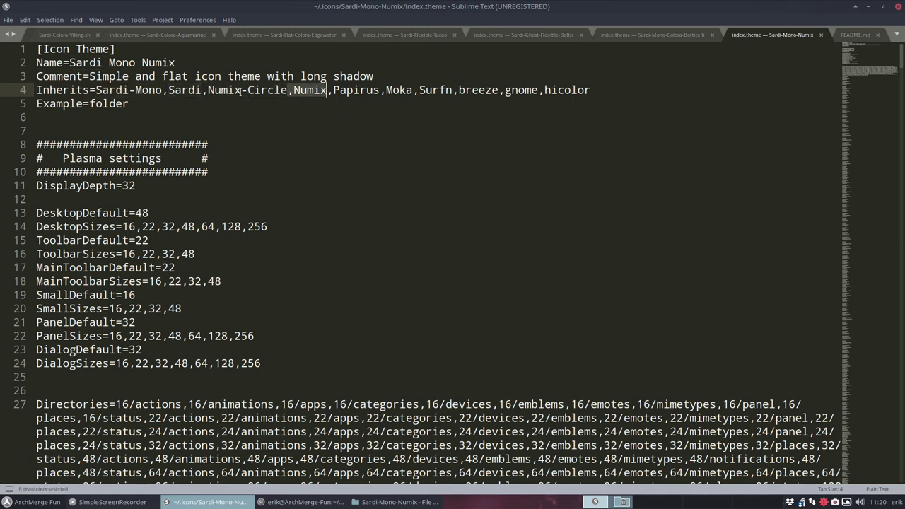
{"action": "left_click", "coordinate": [898, 7]}
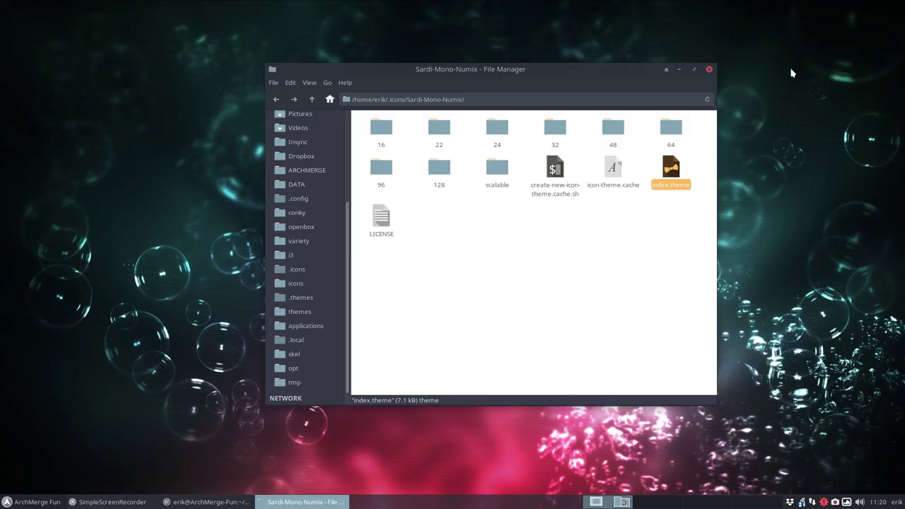
Return to the .icons folder and open the Sardi-Mono-Numix-Colora folder
{"action": "left_click", "coordinate": [556, 231]}
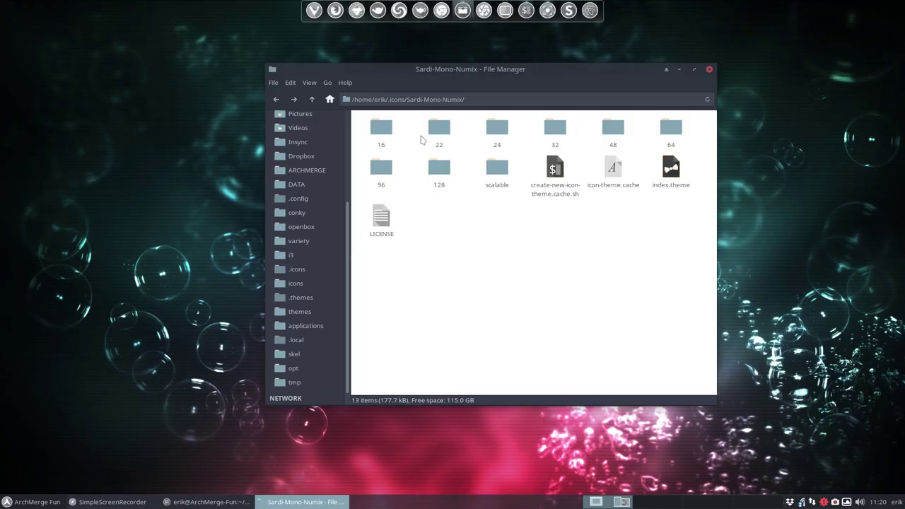
{"action": "left_click", "coordinate": [312, 99]}
{"action": "left_click", "coordinate": [548, 328]}
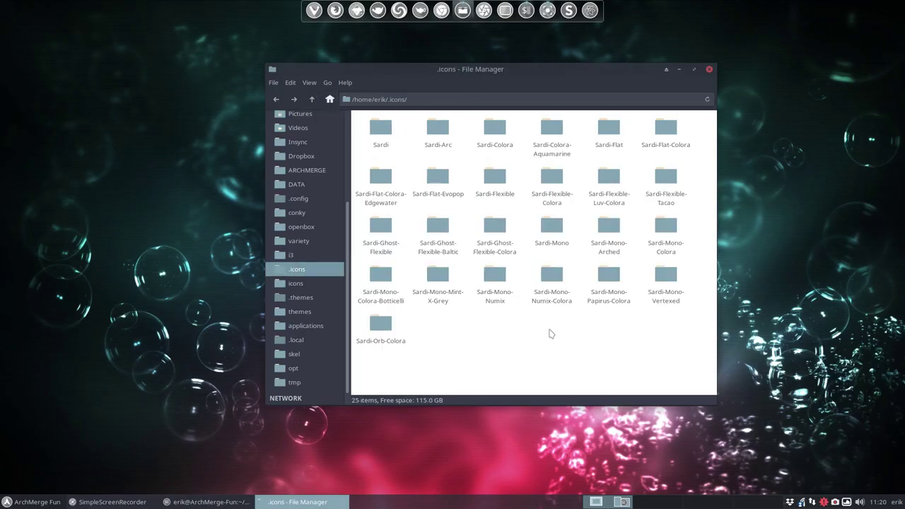
{"action": "left_click", "coordinate": [554, 277]}
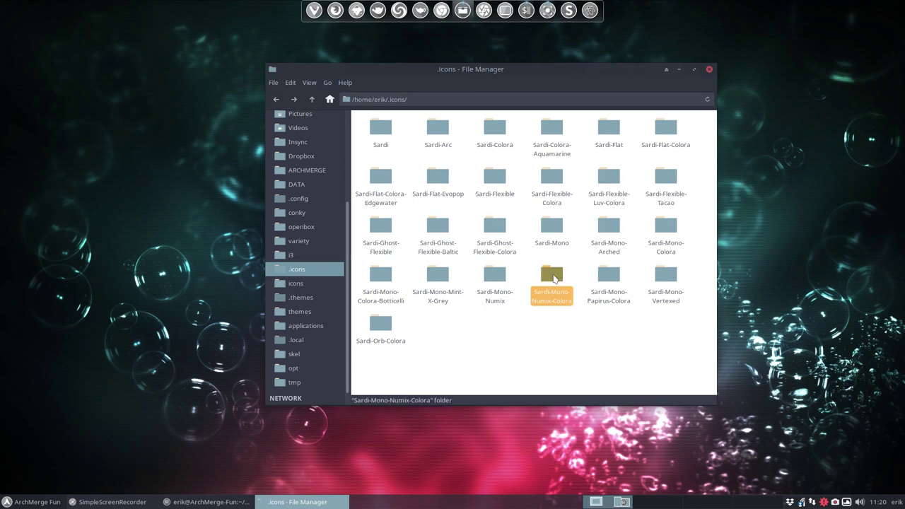
{"action": "double_click", "coordinate": [554, 278]}
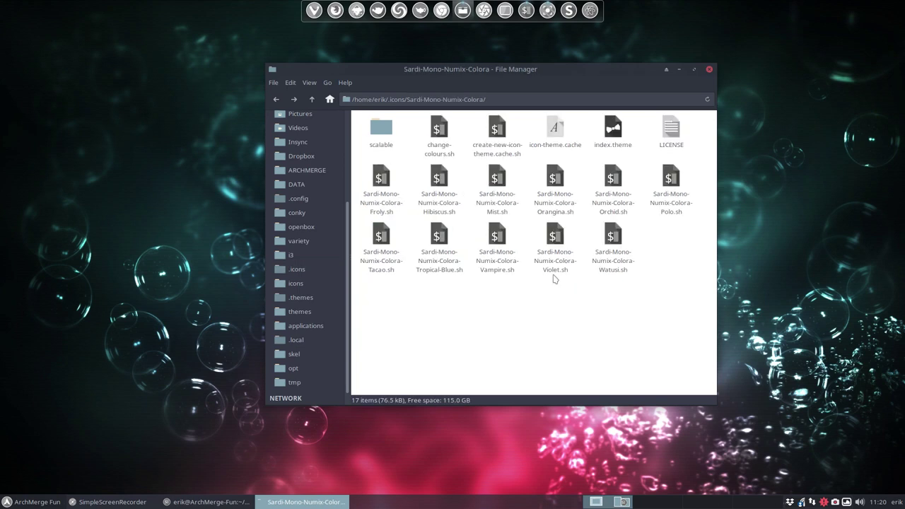
Examine the folder icons in scalable/places of the Sardi-Mono-Numix-Colora theme and return to the .icons folder
{"action": "double_click", "coordinate": [364, 137]}
{"action": "double_click", "coordinate": [364, 137]}
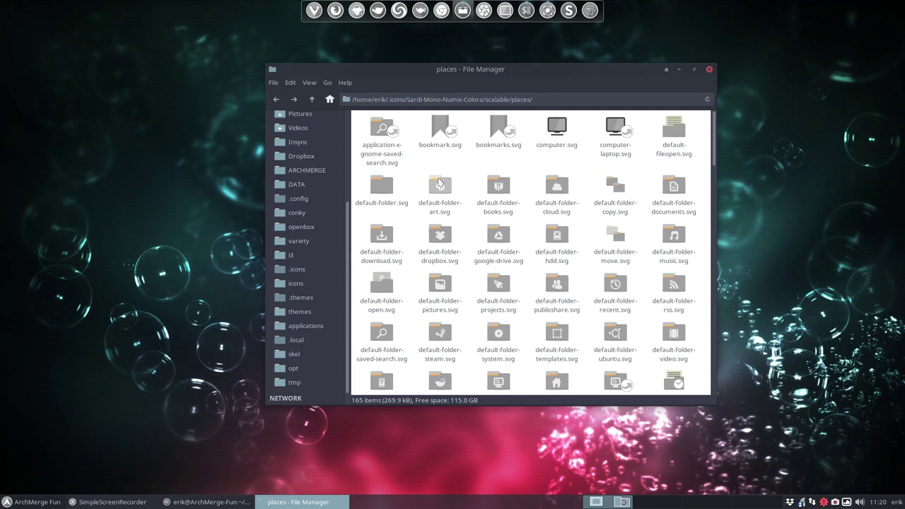
{"action": "left_click", "coordinate": [277, 100]}
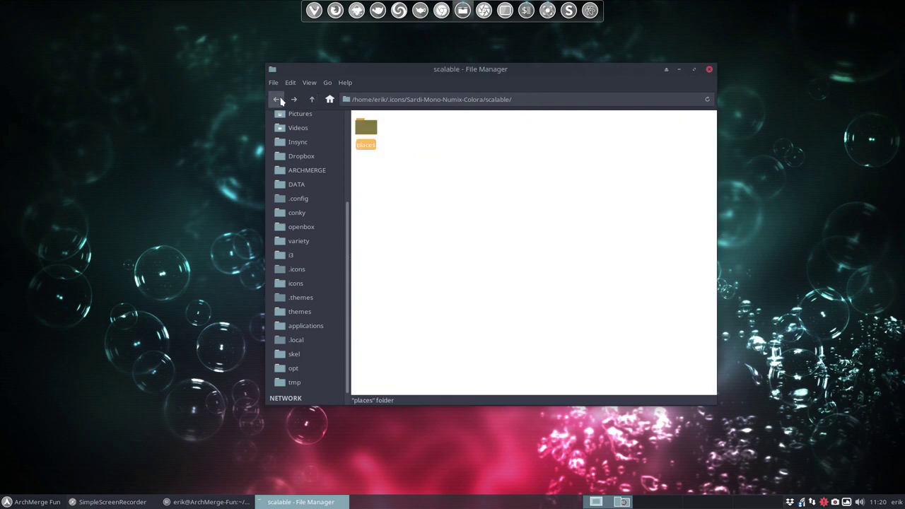
{"action": "left_click", "coordinate": [277, 100]}
{"action": "left_click", "coordinate": [276, 100]}
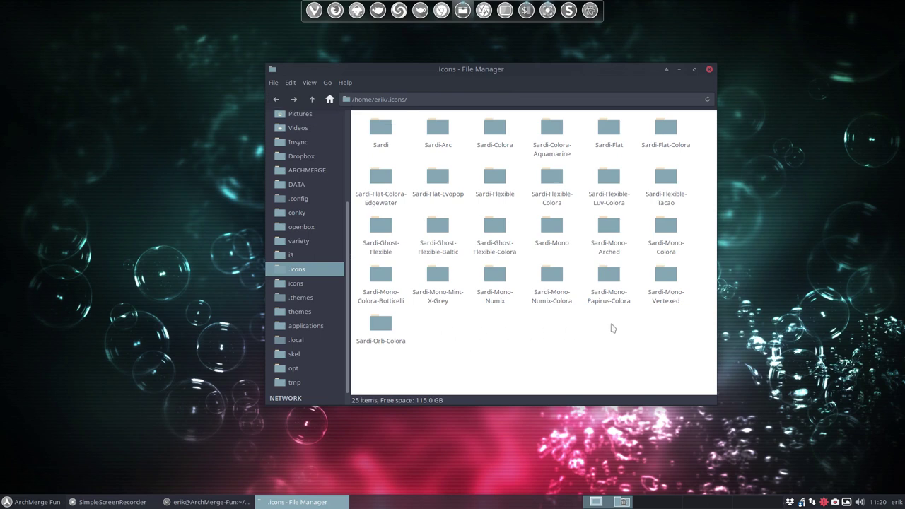
Reopen the Sardi-Mono-Numix-Colora folder, highlight all its colour scripts, move the window aside, and select Sardi-Mono-Numix-Colora-Vampire.sh
{"action": "double_click", "coordinate": [541, 275]}
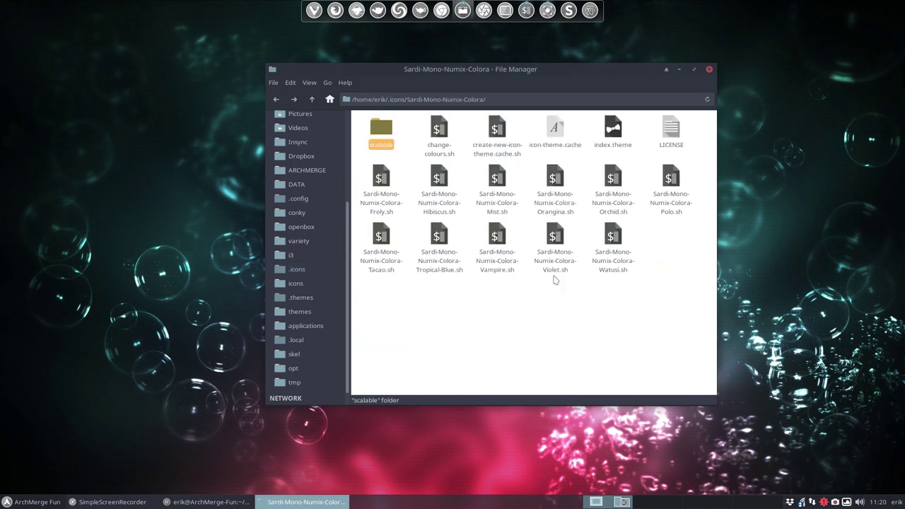
{"action": "left_click_drag", "start_coordinate": [362, 286], "coordinate": [694, 168]}
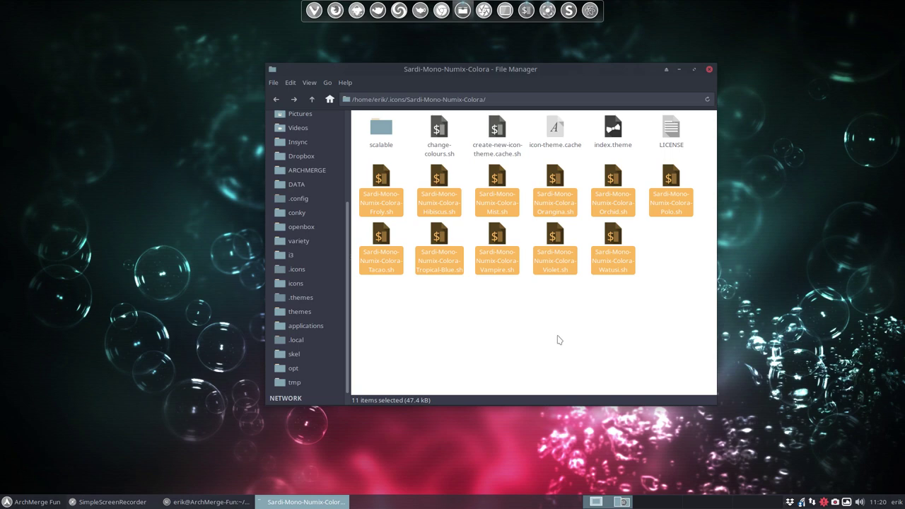
{"action": "left_click_drag", "start_coordinate": [529, 76], "coordinate": [479, 118]}
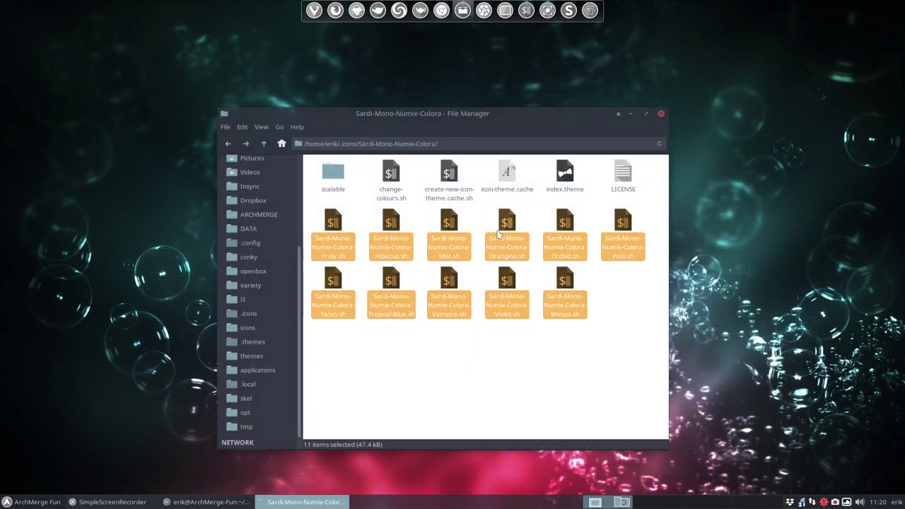
{"action": "left_click", "coordinate": [576, 361]}
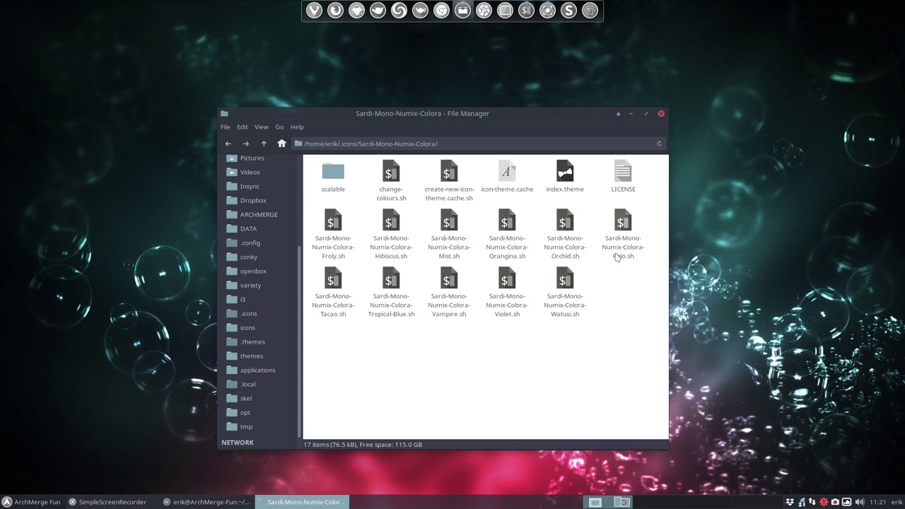
{"action": "left_click", "coordinate": [446, 293]}
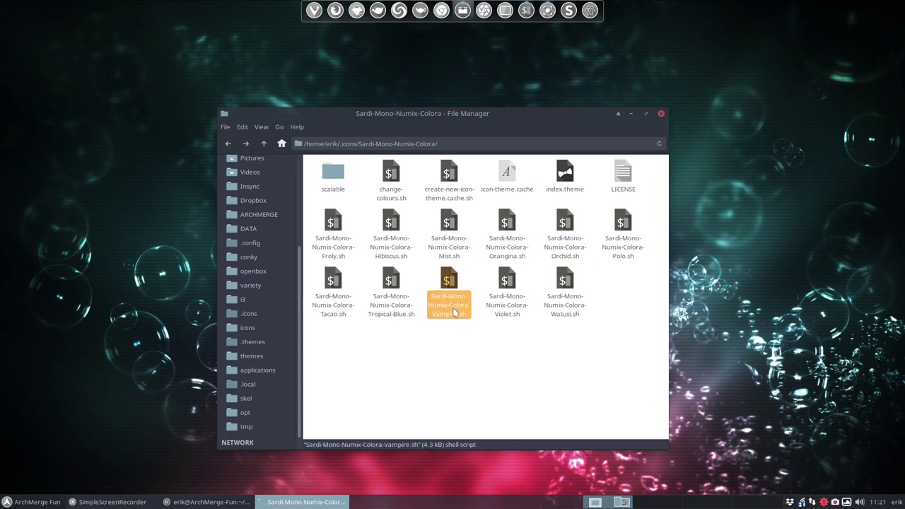
Duplicate the Sardi-Mono-Numix-Colora folder inside .icons and rename the copy Sardi-Mono-Numix-Colora-Vampire
{"action": "left_click", "coordinate": [264, 144]}
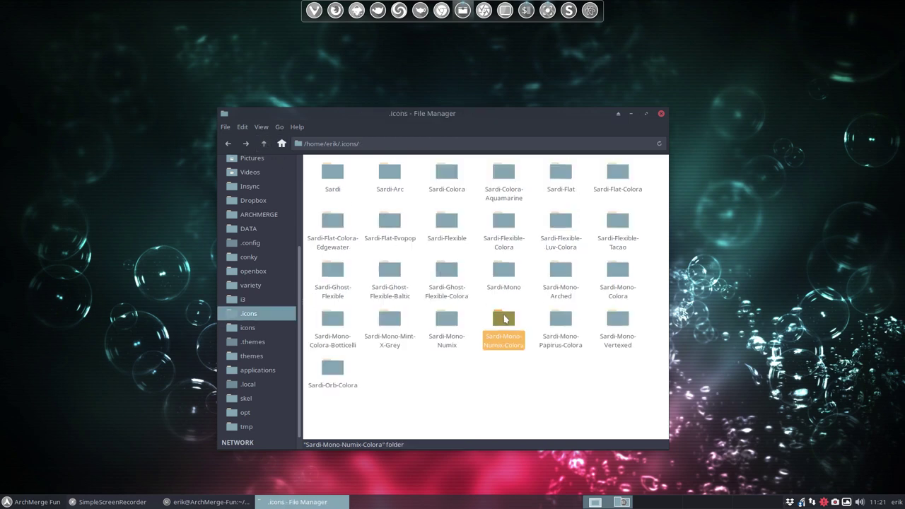
{"action": "key", "text": "ctrl+c"}
{"action": "key", "text": "ctrl+v"}
{"action": "left_click", "coordinate": [560, 318]}
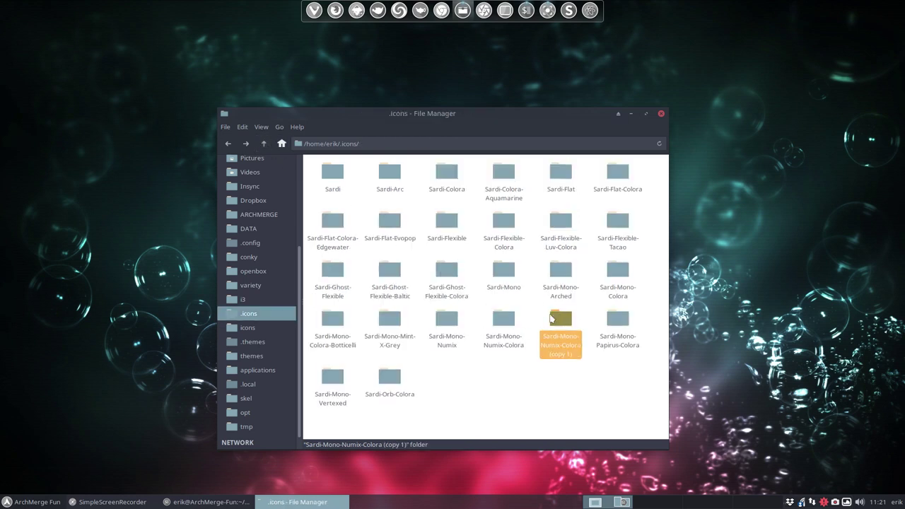
{"action": "key", "text": "F2"}
{"action": "key", "text": "End"}
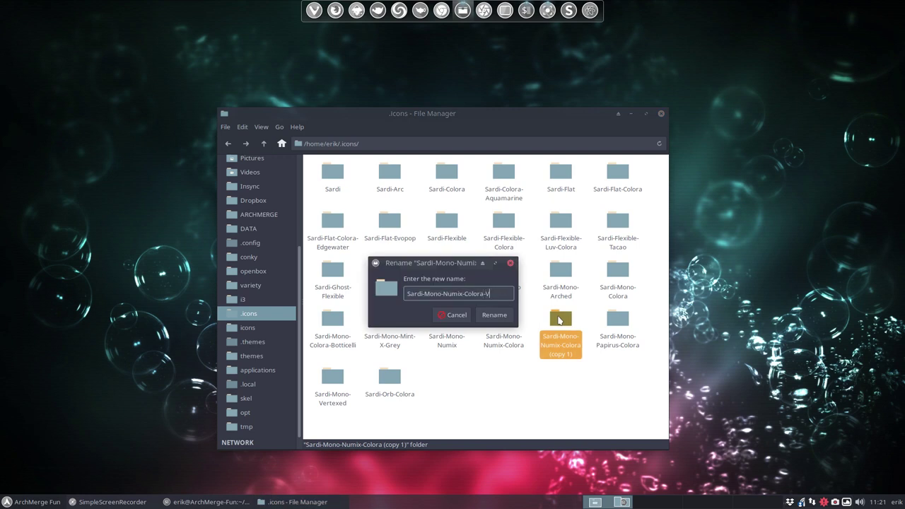
{"action": "type", "text": "-Vampire"}
{"action": "key", "text": "Return"}
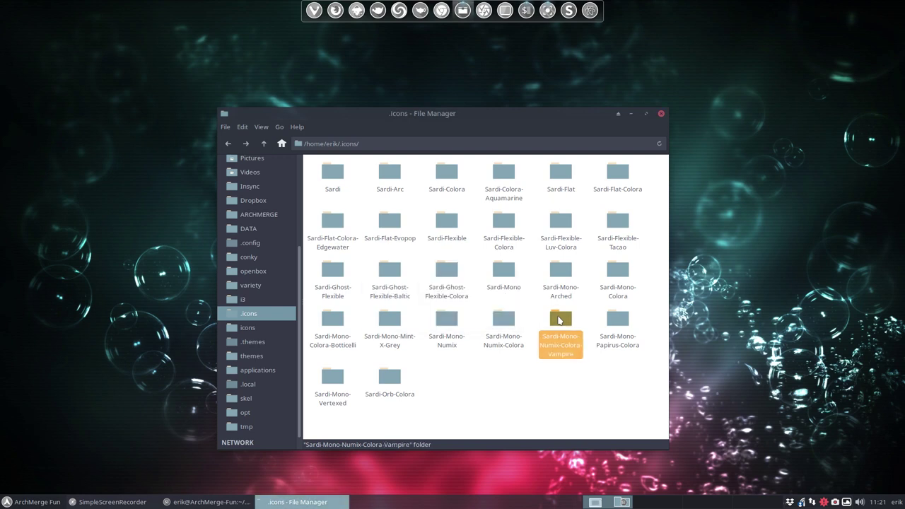
Set the Name in the Vampire folder's index.theme to Sardi Mono Numix Colora Vampire, save it and close the text editor
{"action": "double_click", "coordinate": [560, 319]}
{"action": "double_click", "coordinate": [563, 167]}
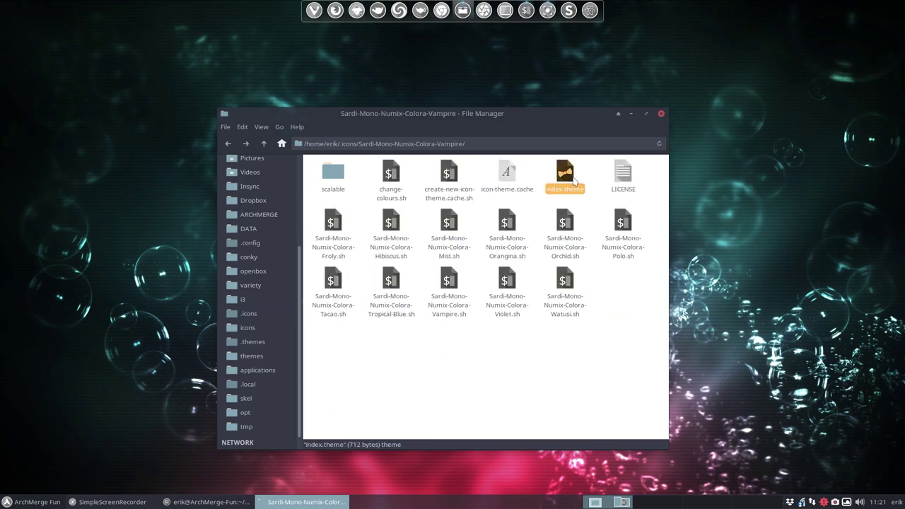
{"action": "left_click", "coordinate": [242, 66]}
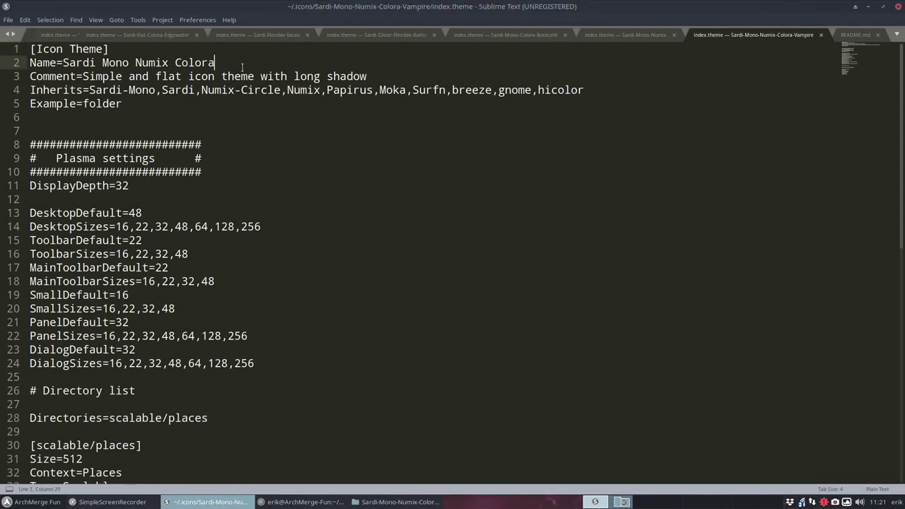
{"action": "type", "text": "Va "}
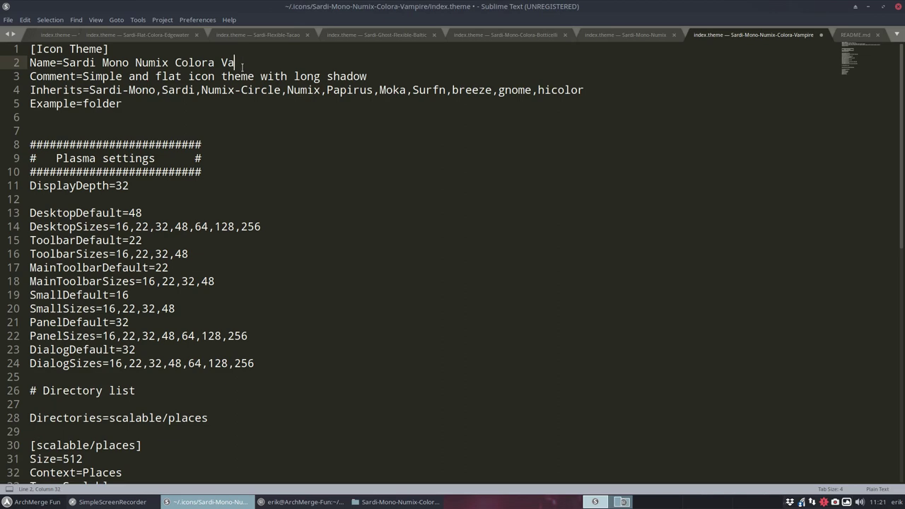
{"action": "type", "text": "mpire"}
{"action": "key", "text": "ctrl+s"}
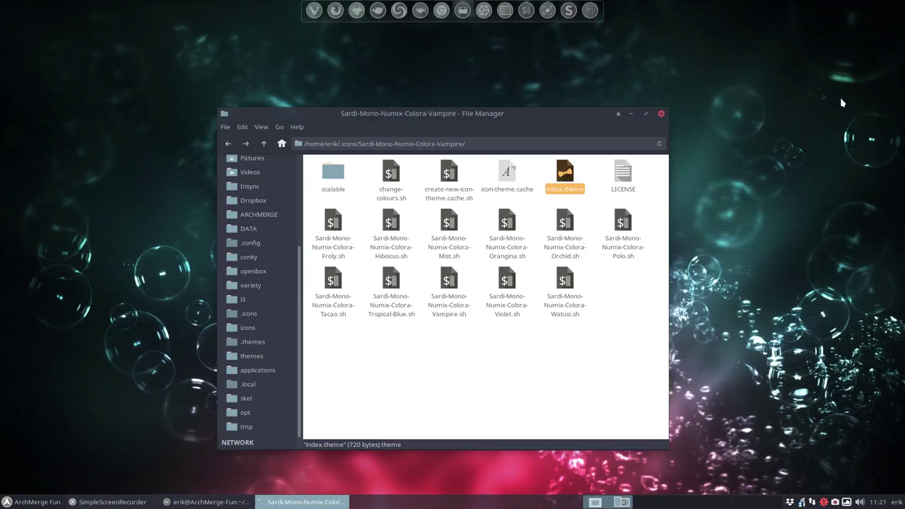
{"action": "left_click", "coordinate": [898, 6]}
Run ./Sardi-Mono-Numix-Colora-Vampire.sh from a terminal opened in the Vampire folder, and close the terminal
{"action": "right_click", "coordinate": [609, 347]}
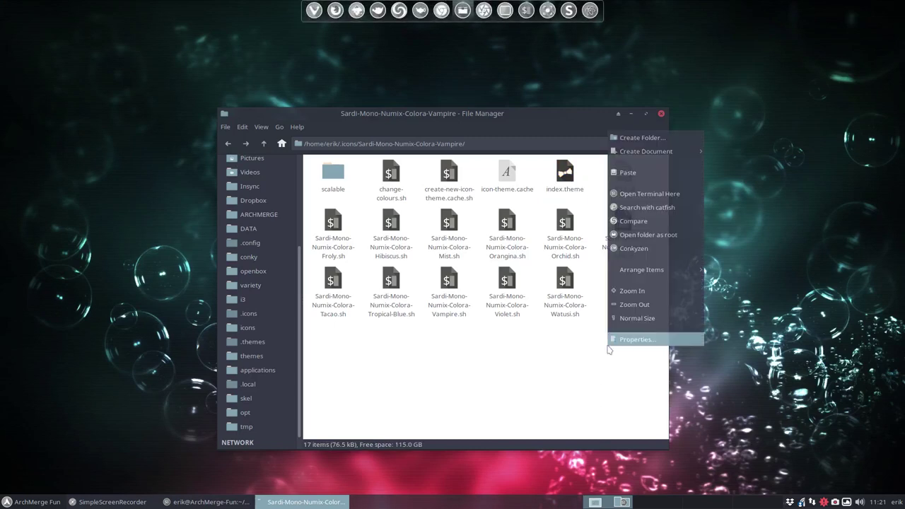
{"action": "left_click", "coordinate": [639, 194]}
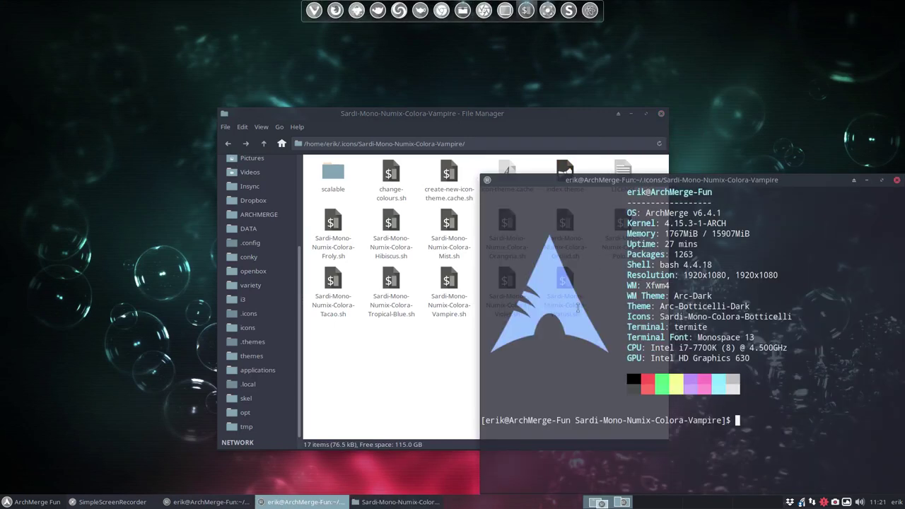
{"action": "type", "text": "./Sa"}
{"action": "key", "text": "Tab"}
{"action": "type", "text": "V"}
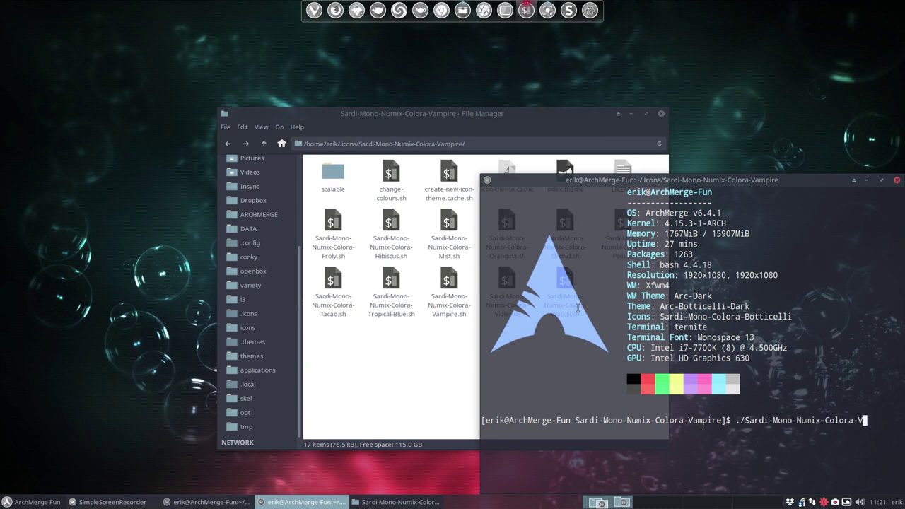
{"action": "key", "text": "BackSpace"}
{"action": "key", "text": "Tab"}
{"action": "key", "text": "Tab"}
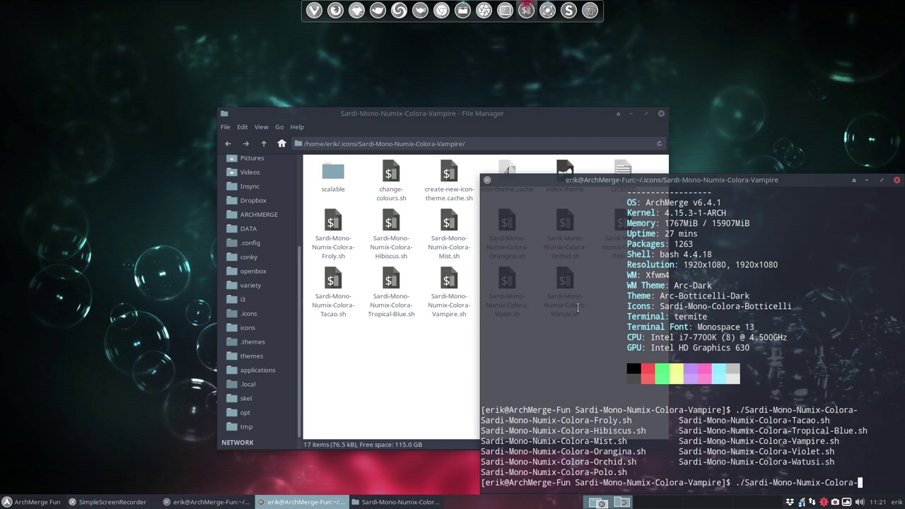
{"action": "type", "text": "V"}
{"action": "key", "text": "Tab"}
{"action": "key", "text": "Tab"}
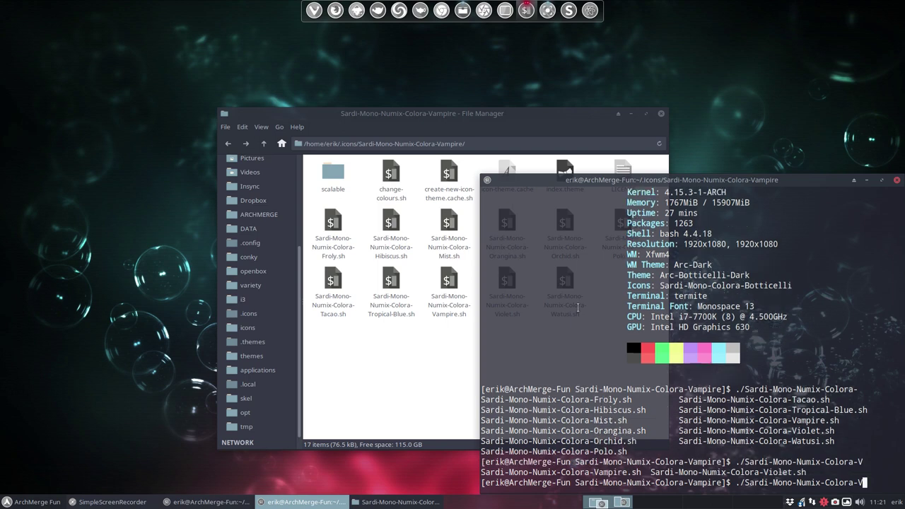
{"action": "type", "text": "am"}
{"action": "key", "text": "Tab"}
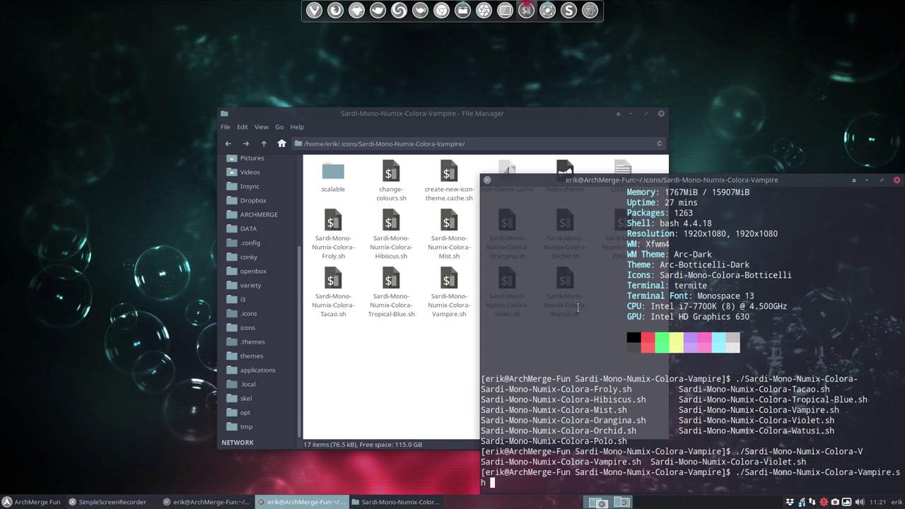
{"action": "key", "text": "Return"}
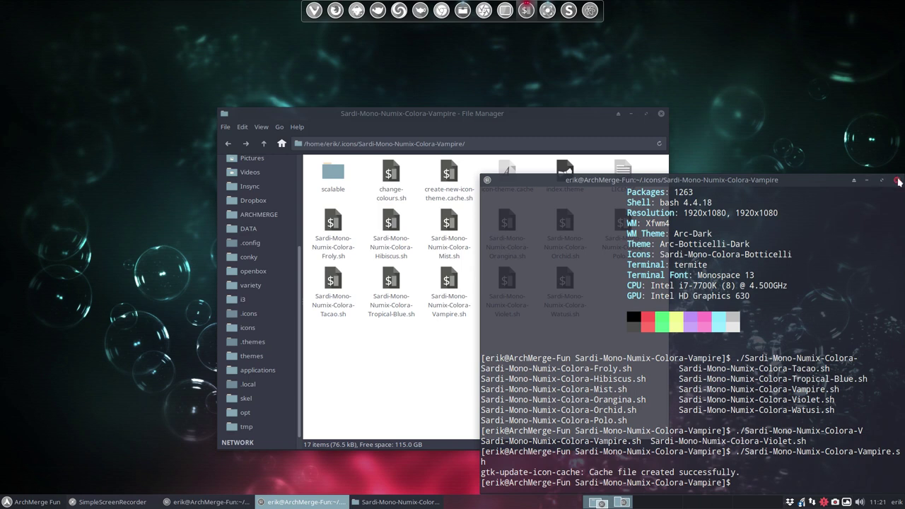
{"action": "left_click", "coordinate": [896, 180]}
Apply the Sardi Mono Numix Colora Vampire icon theme in the Appearance settings and close them
{"action": "left_click", "coordinate": [5, 501]}
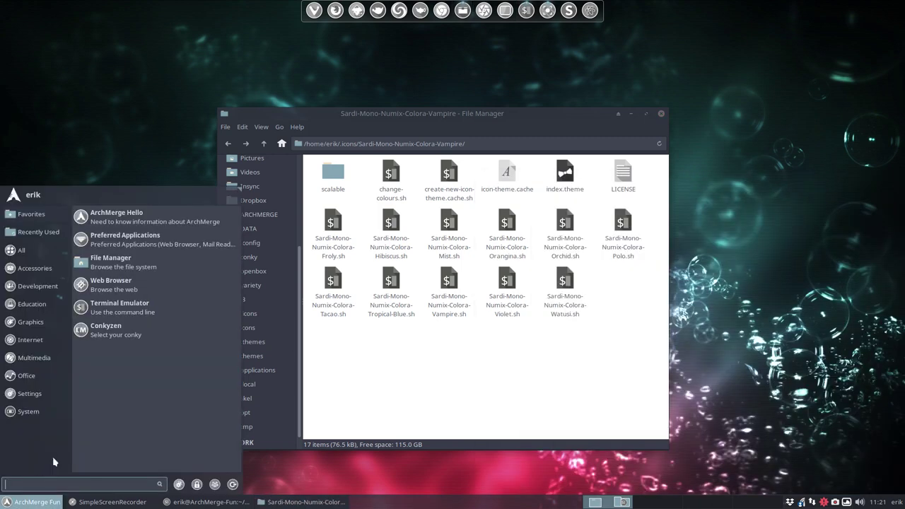
{"action": "left_click", "coordinate": [178, 485]}
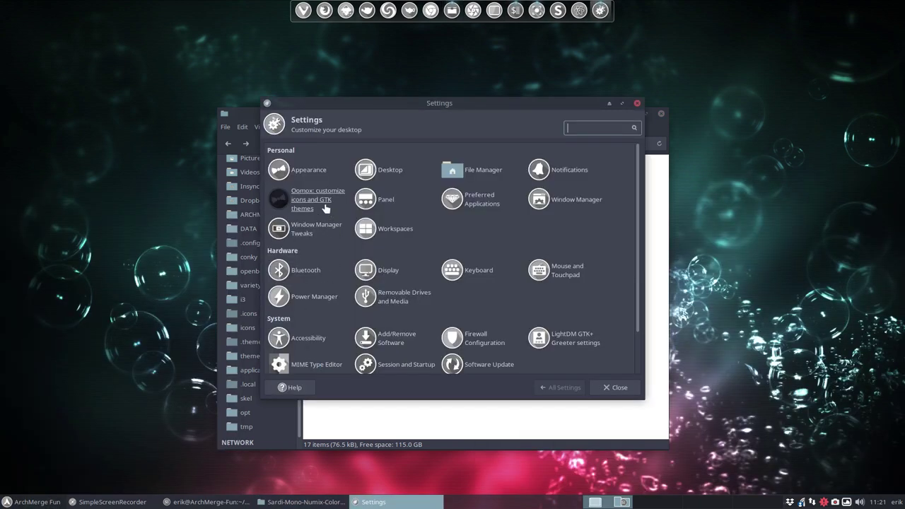
{"action": "left_click", "coordinate": [315, 171]}
{"action": "left_click", "coordinate": [297, 151]}
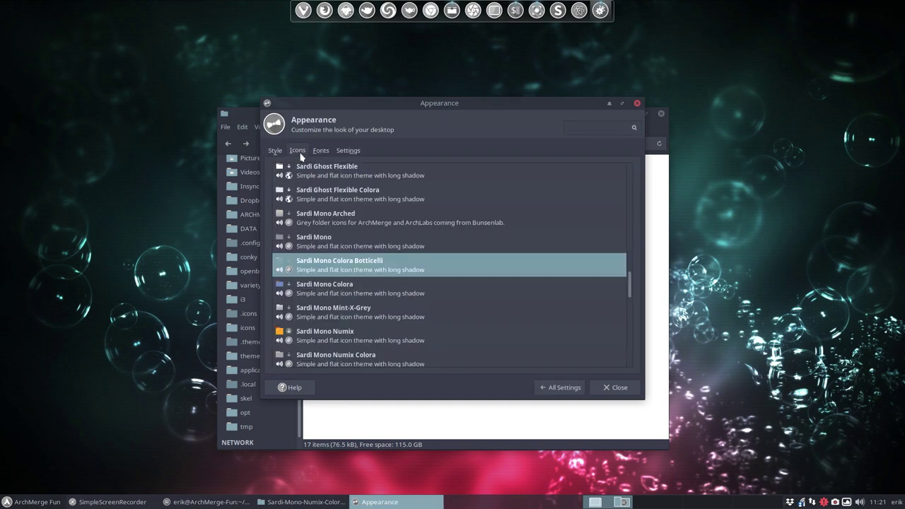
{"action": "scroll", "coordinate": [314, 267], "scroll_direction": "down", "scroll_amount": 2}
{"action": "scroll", "coordinate": [314, 267], "scroll_direction": "down", "scroll_amount": 3}
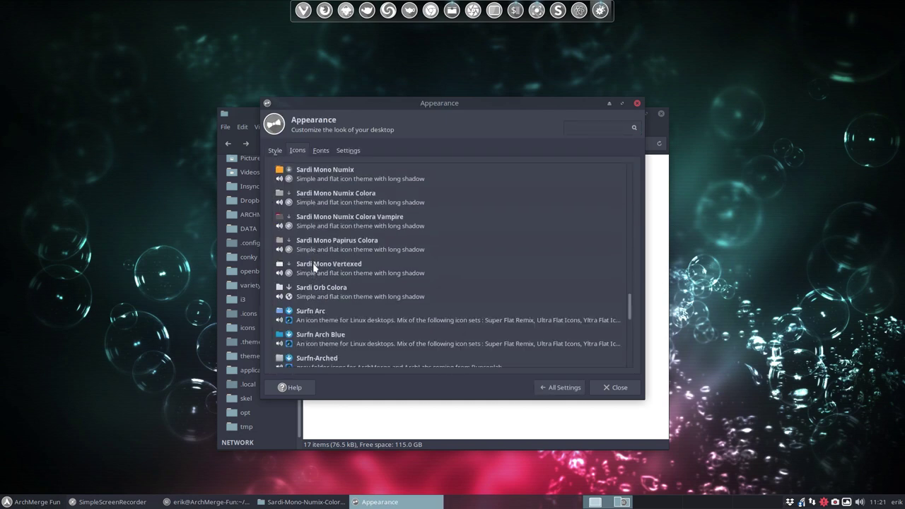
{"action": "left_click", "coordinate": [358, 226]}
{"action": "left_click", "coordinate": [612, 387]}
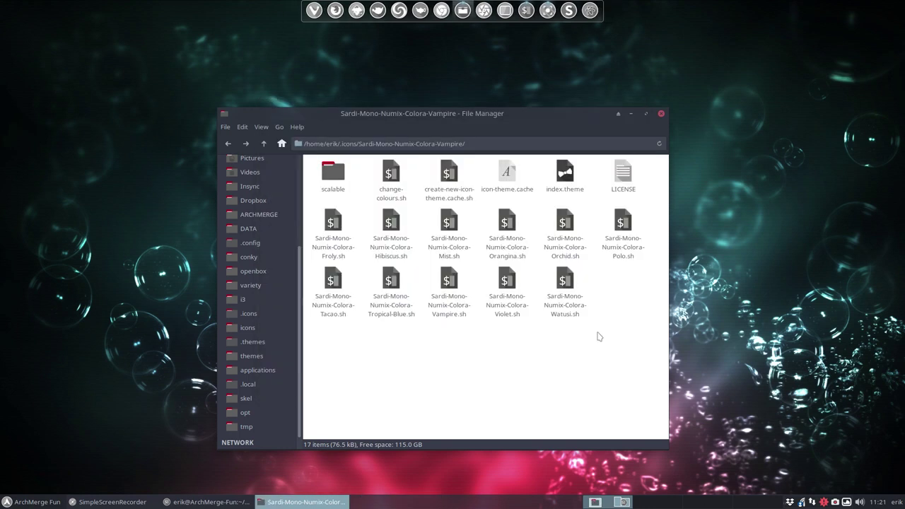
Reopen the Appearance settings, try the Arc-Crimson-Dark, Arc-Hibiscus-Dark and Arc-Mandy-Dark styles, and apply Arc-Punch-Dark
{"action": "left_click", "coordinate": [28, 501]}
{"action": "left_click", "coordinate": [179, 485]}
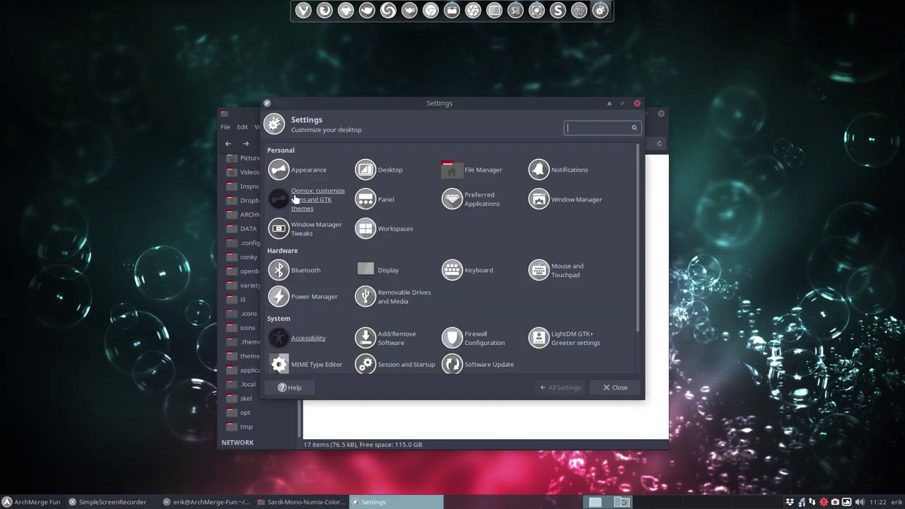
{"action": "left_click", "coordinate": [304, 170]}
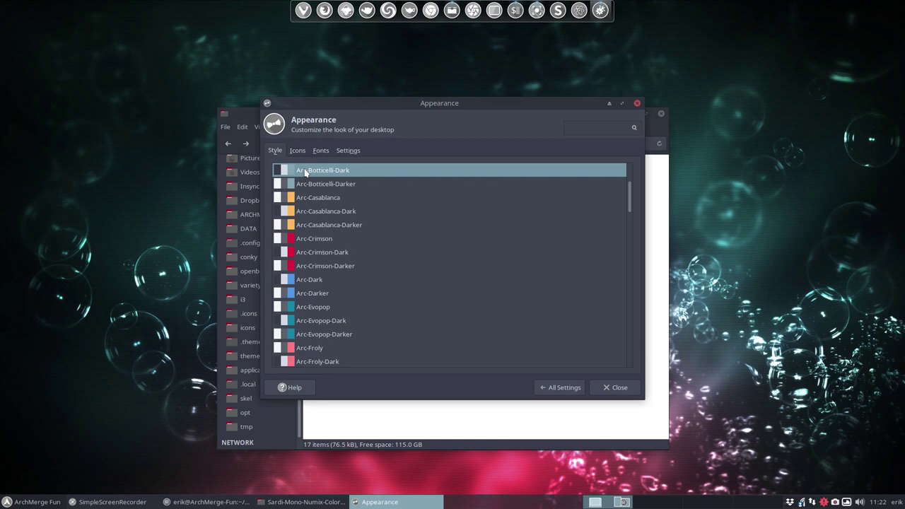
{"action": "left_click", "coordinate": [328, 254]}
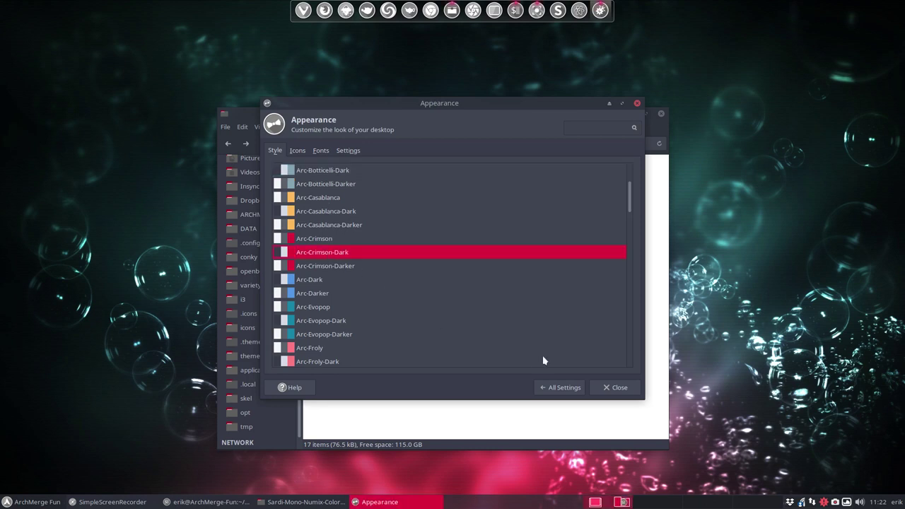
{"action": "scroll", "coordinate": [459, 339], "scroll_direction": "down", "scroll_amount": 4}
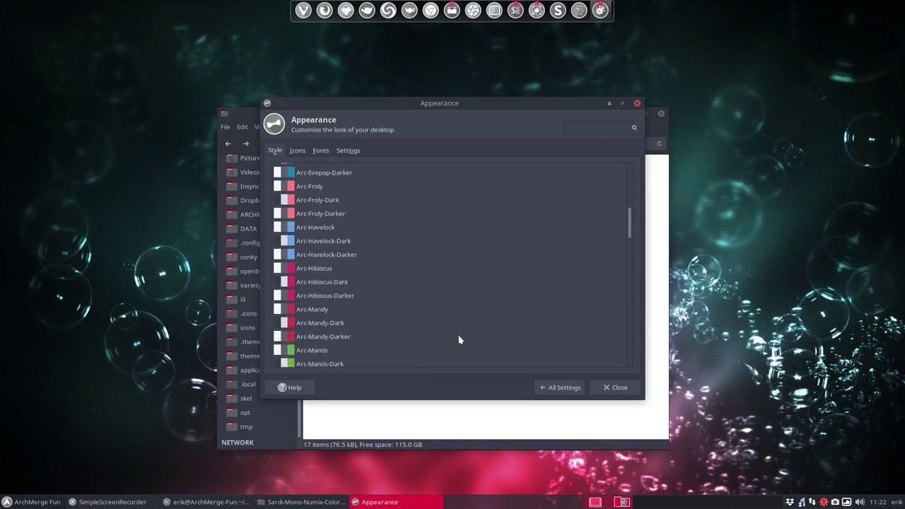
{"action": "left_click", "coordinate": [329, 281]}
{"action": "left_click", "coordinate": [347, 323]}
{"action": "scroll", "coordinate": [365, 332], "scroll_direction": "down", "scroll_amount": 1}
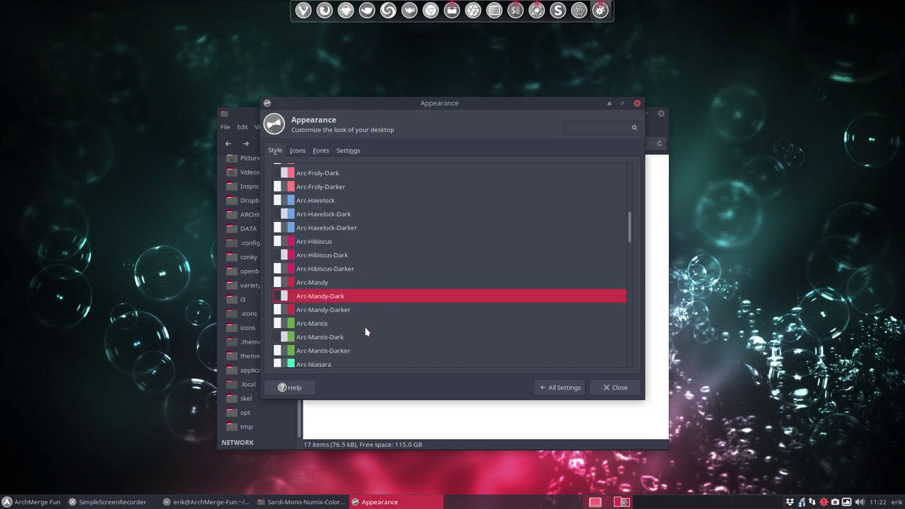
{"action": "scroll", "coordinate": [365, 331], "scroll_direction": "down", "scroll_amount": 7}
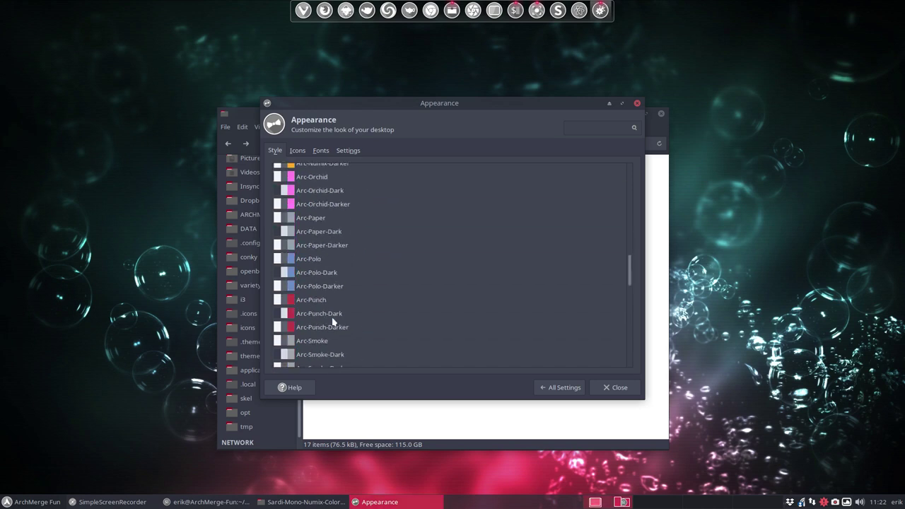
{"action": "left_click", "coordinate": [333, 318]}
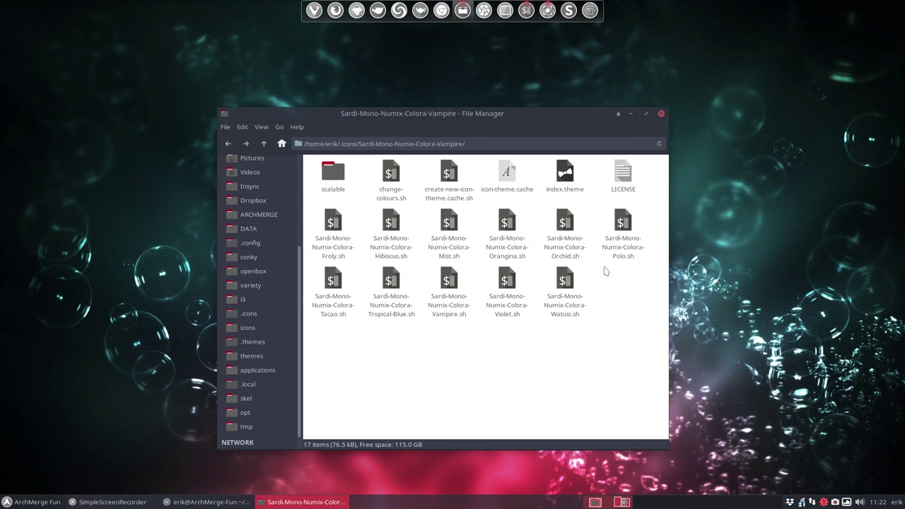
Close the Vampire folder window, open the home folder in a centred file manager window and empty the trash
{"action": "left_click", "coordinate": [660, 113]}
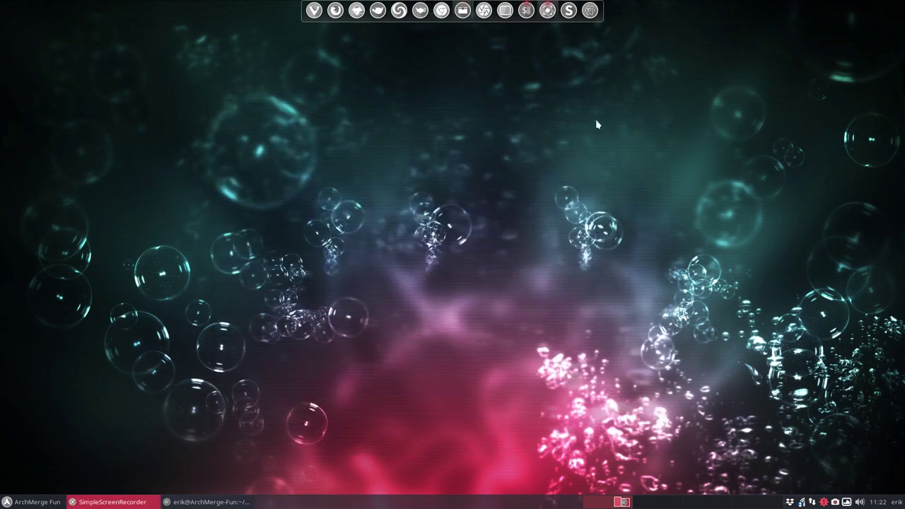
{"action": "key", "text": "super+e"}
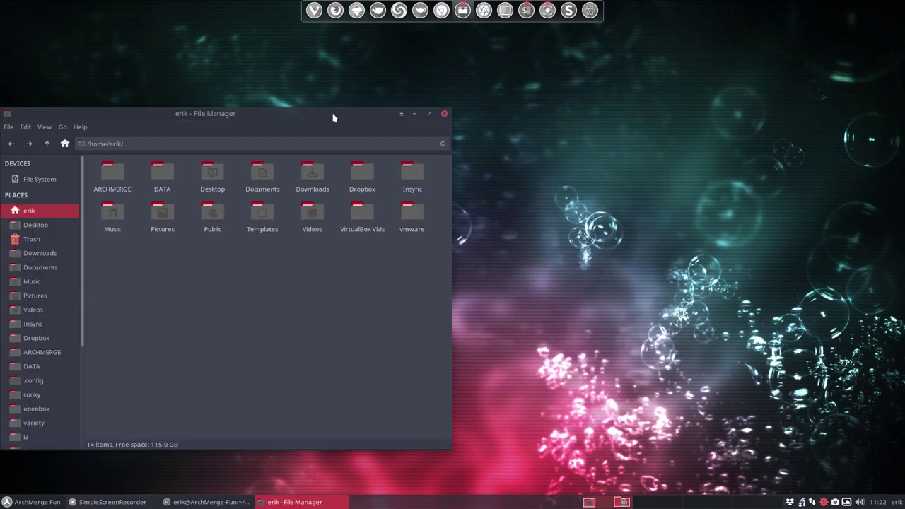
{"action": "left_click_drag", "start_coordinate": [336, 113], "coordinate": [555, 78]}
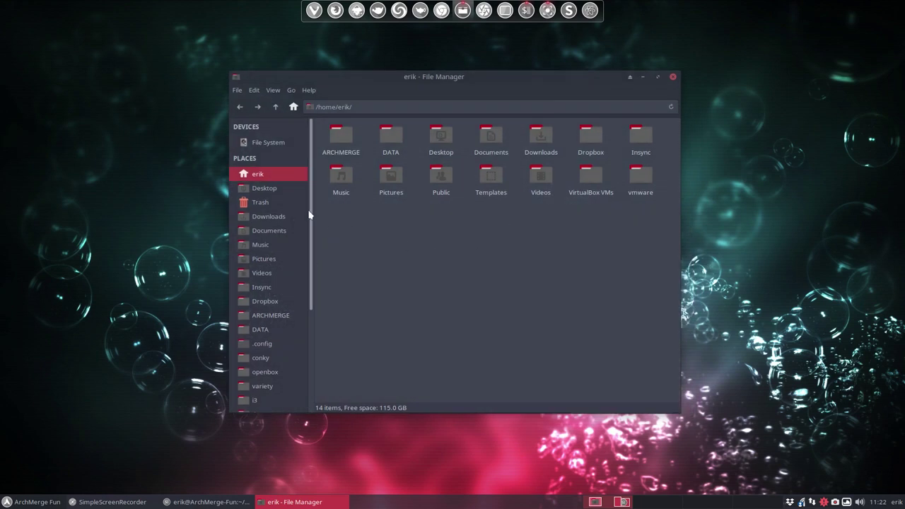
{"action": "right_click", "coordinate": [288, 205]}
{"action": "left_click", "coordinate": [322, 258]}
{"action": "left_click", "coordinate": [528, 288]}
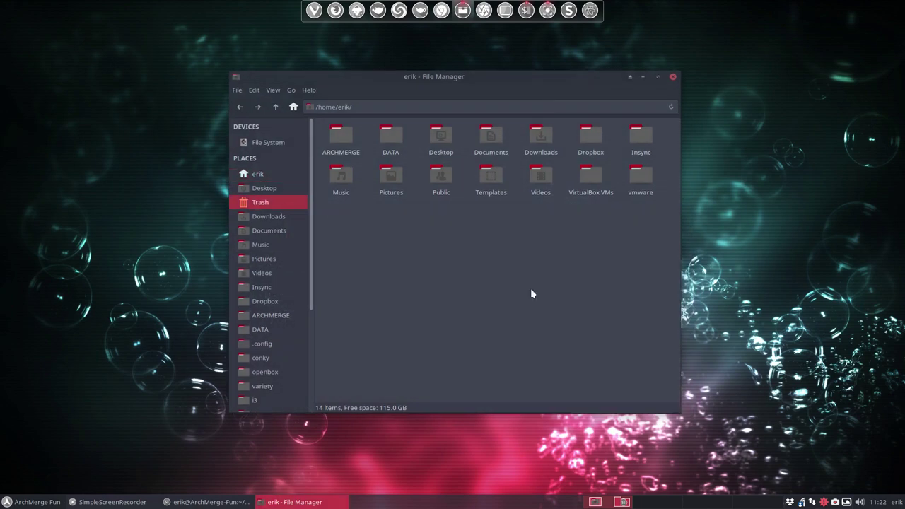
{"action": "left_click", "coordinate": [36, 502]}
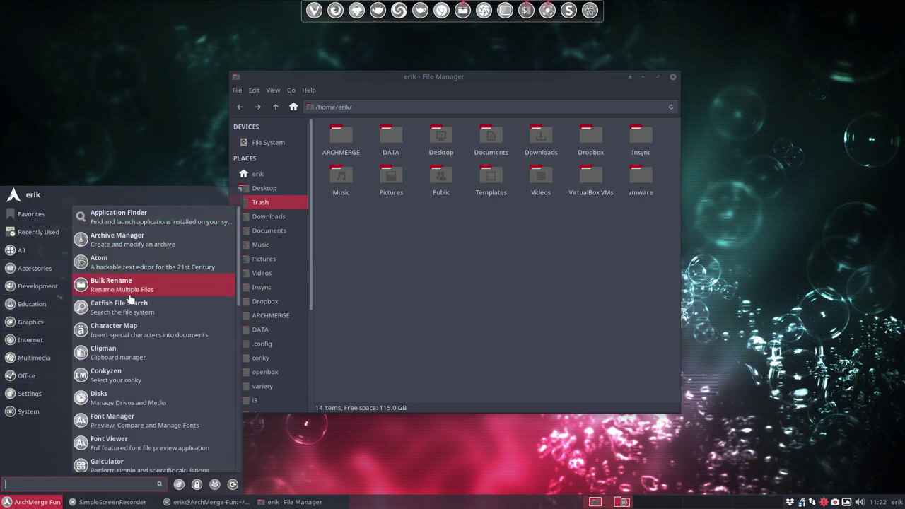
{"action": "left_click", "coordinate": [409, 275]}
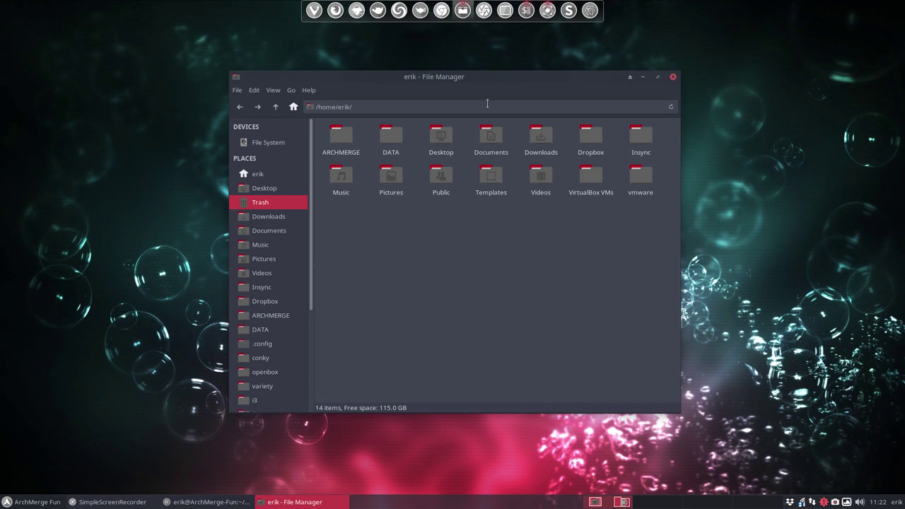
Take a screenshot of the desktop with the home folder window and save it as ArchMerge_2018-02-16_11-22-37.png in Pictures
{"action": "left_click_drag", "start_coordinate": [456, 81], "coordinate": [395, 132]}
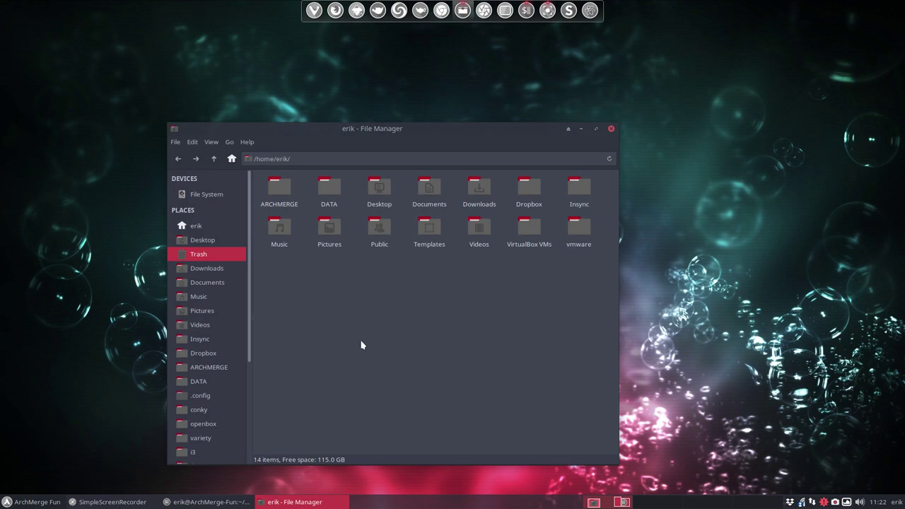
{"action": "key", "text": "Print"}
{"action": "left_click", "coordinate": [590, 323]}
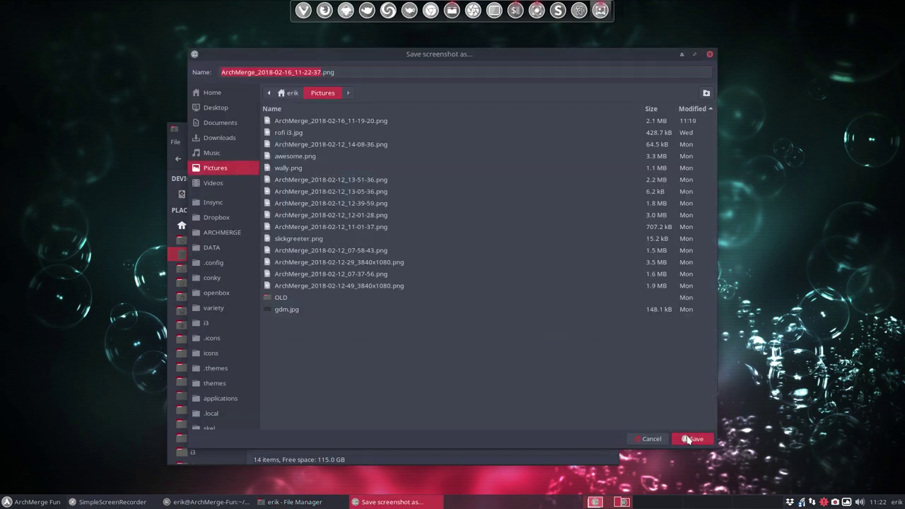
{"action": "left_click", "coordinate": [687, 439]}
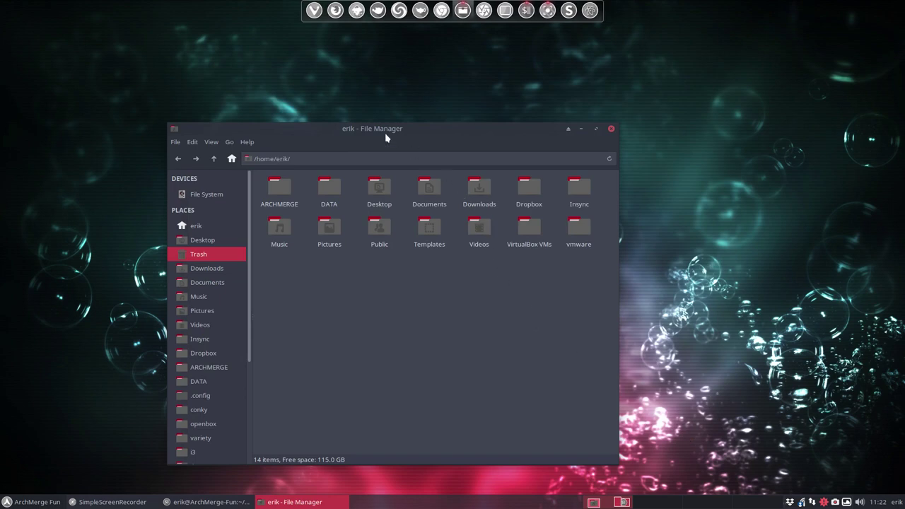
{"action": "left_click_drag", "start_coordinate": [385, 137], "coordinate": [450, 83]}
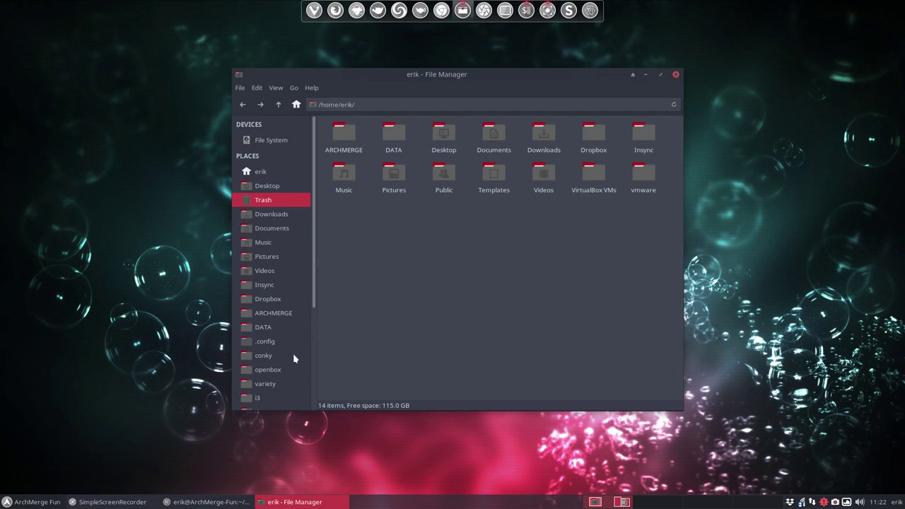
Go to the .icons folder, examine the colour scripts inside Sardi-Mono-Papirus-Colora and return to .icons
{"action": "scroll", "coordinate": [290, 356], "scroll_direction": "down", "scroll_amount": 3}
{"action": "left_click", "coordinate": [270, 310]}
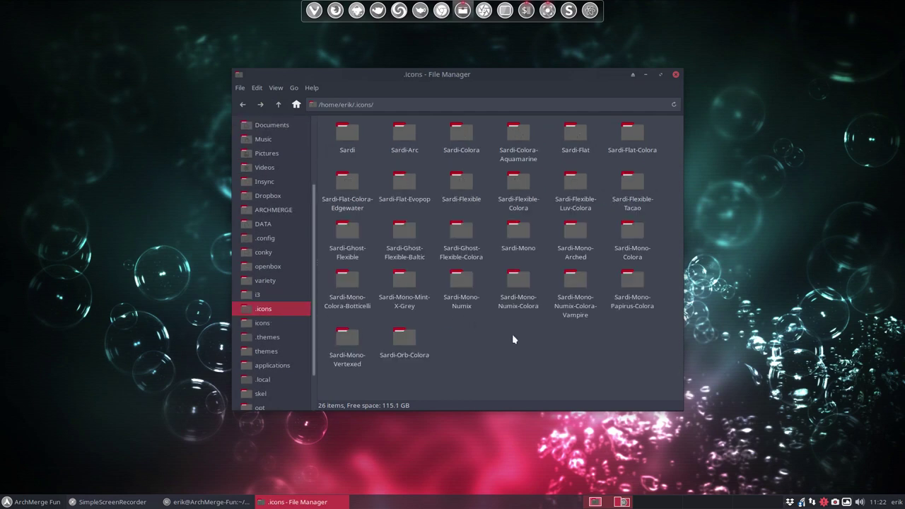
{"action": "left_click", "coordinate": [517, 280]}
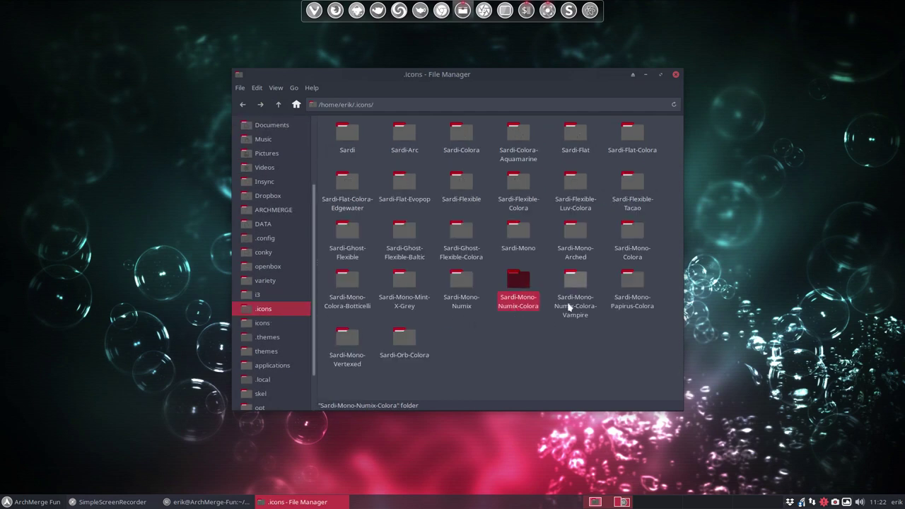
{"action": "left_click", "coordinate": [578, 277]}
{"action": "left_click", "coordinate": [629, 273]}
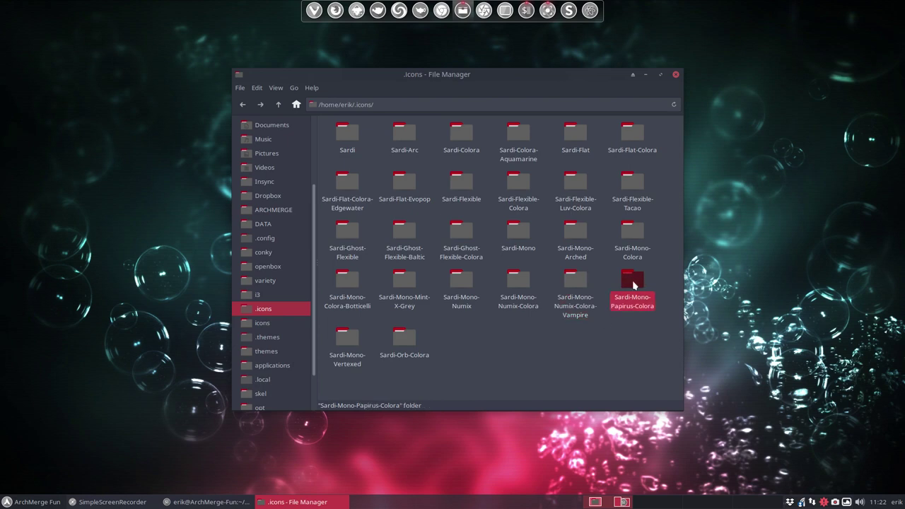
{"action": "double_click", "coordinate": [632, 280]}
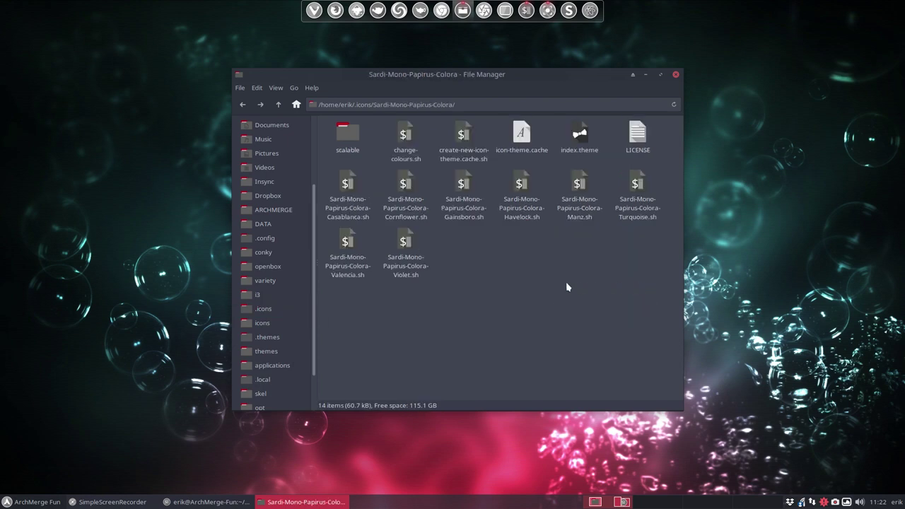
{"action": "left_click", "coordinate": [353, 208]}
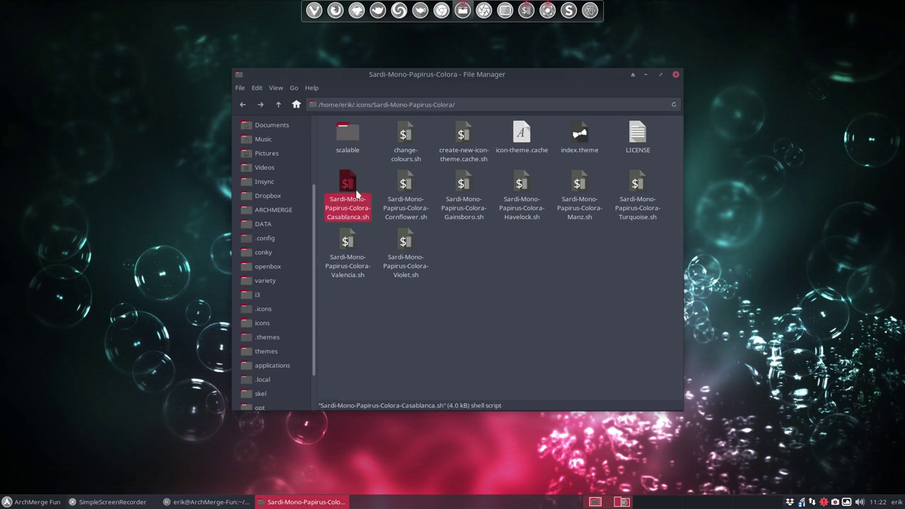
{"action": "left_click", "coordinate": [279, 105]}
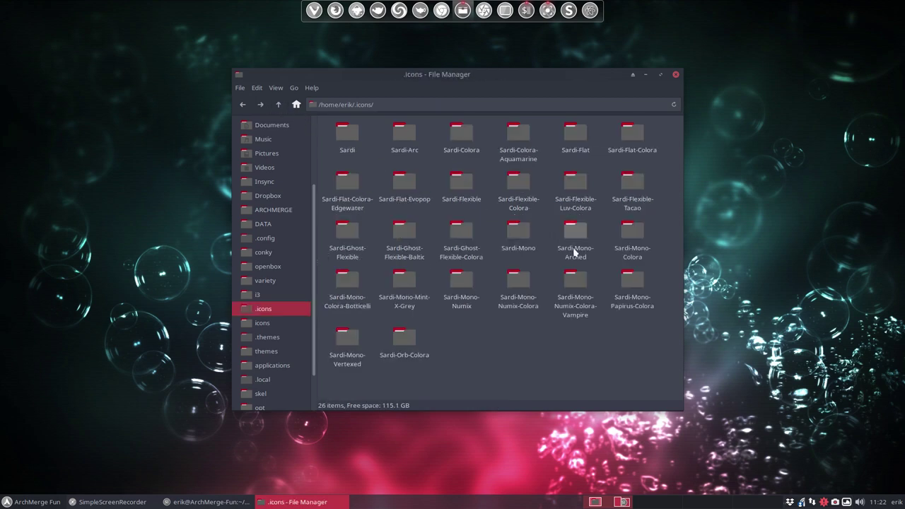
Duplicate the Sardi-Mono-Papirus-Colora folder in .icons and rename the copy Sardi-Mono-Papirus-Colora-Casablance
{"action": "left_click", "coordinate": [629, 280]}
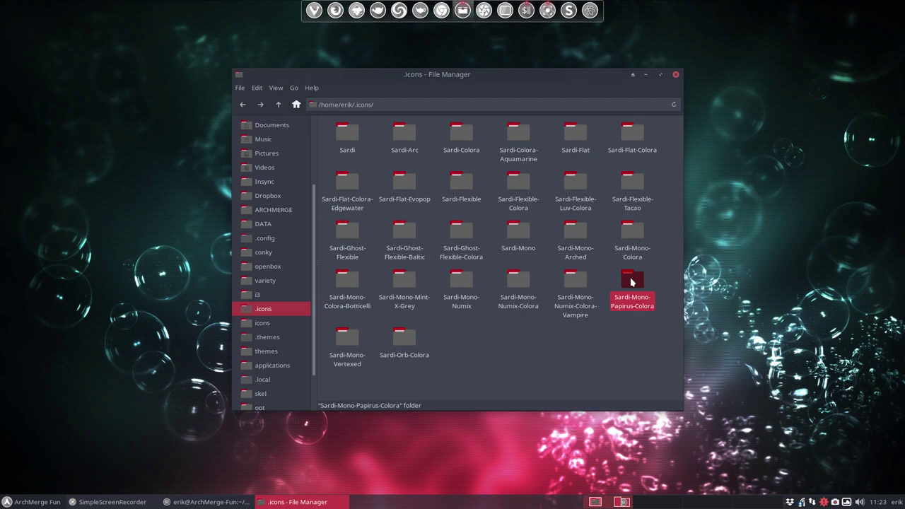
{"action": "key", "text": "ctrl+c"}
{"action": "key", "text": "ctrl+v"}
{"action": "key", "text": "F2"}
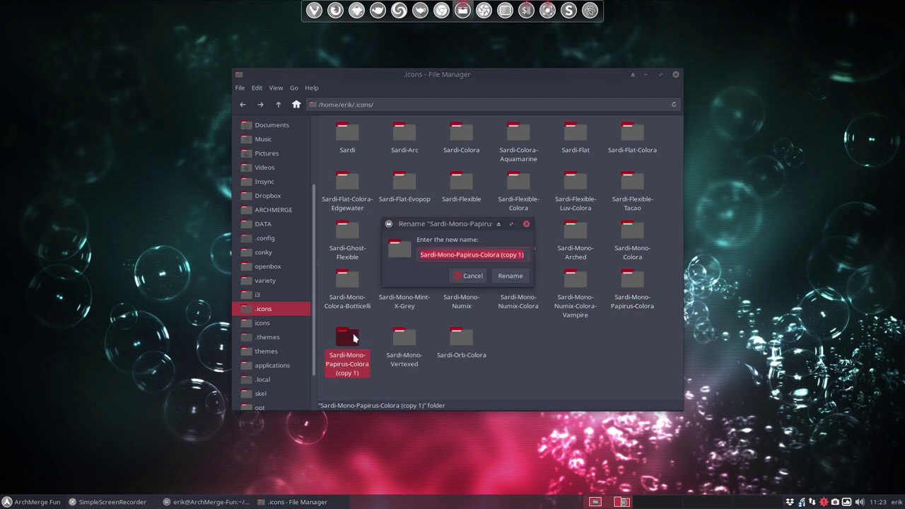
{"action": "key", "text": "End"}
{"action": "key", "text": "BackSpace"}
{"action": "key", "text": "BackSpace"}
{"action": "key", "text": "BackSpace"}
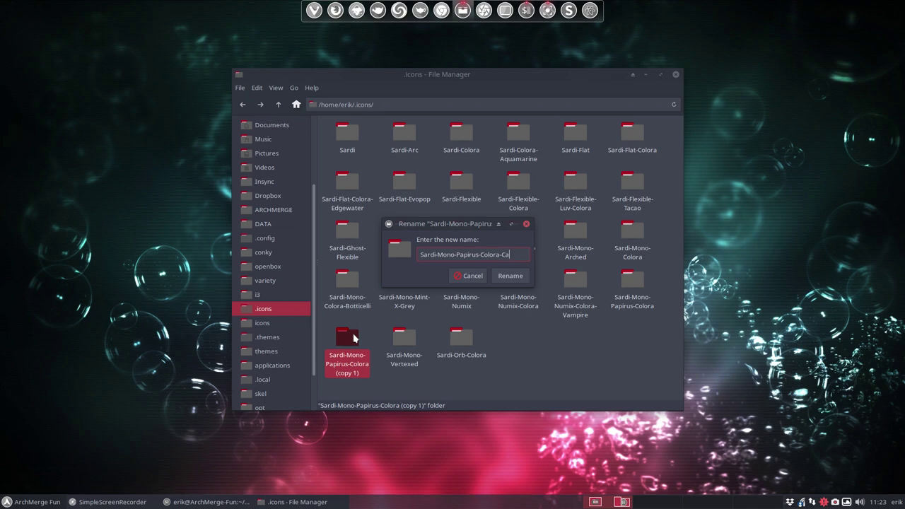
{"action": "type", "text": "lance"}
{"action": "key", "text": "Return"}
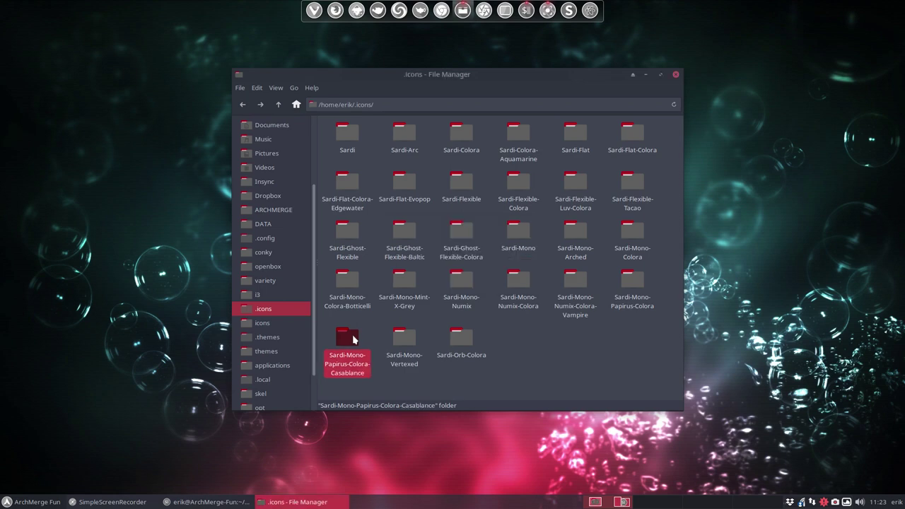
Correct the copied folder's name to Sardi-Mono-Papirus-Colora-Casablanca
{"action": "key", "text": "F2"}
{"action": "key", "text": "End"}
{"action": "key", "text": "BackSpace"}
{"action": "type", "text": "a"}
{"action": "key", "text": "Return"}
Set the Name in the Casablanca folder's index.theme to Sardi Mono Papirus Colora Casablanca, save it and close the text editor
{"action": "double_click", "coordinate": [354, 337]}
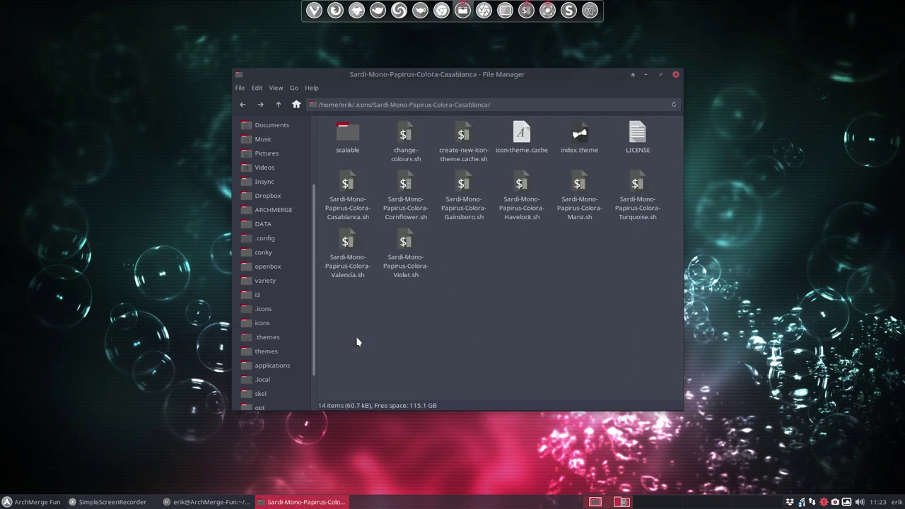
{"action": "double_click", "coordinate": [563, 151]}
{"action": "left_click", "coordinate": [234, 64]}
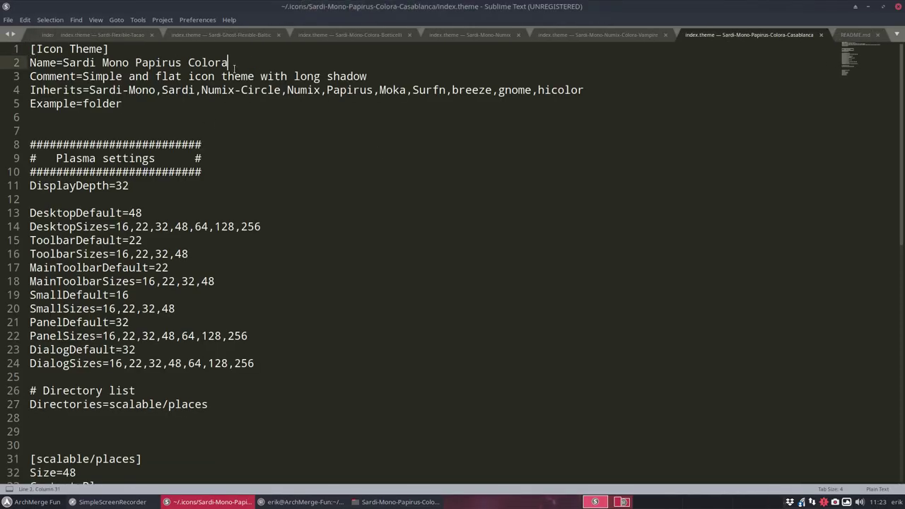
{"action": "type", "text": "Casa"}
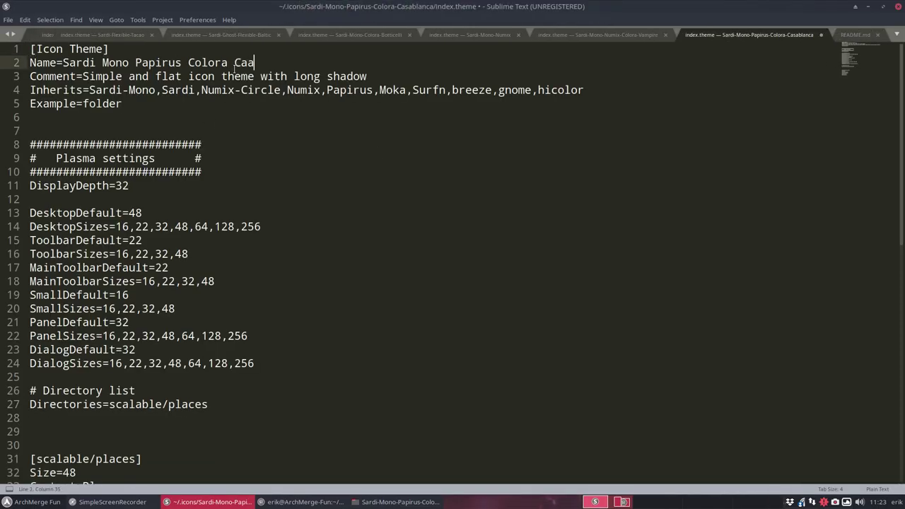
{"action": "type", "text": "blance"}
{"action": "key", "text": "BackSpace"}
{"action": "type", "text": "a"}
{"action": "key", "text": "ctrl+s"}
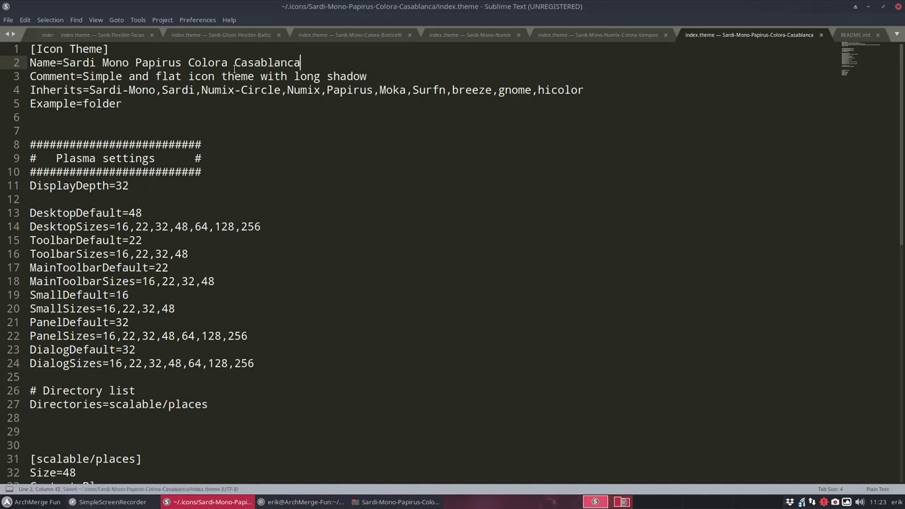
{"action": "left_click", "coordinate": [882, 7]}
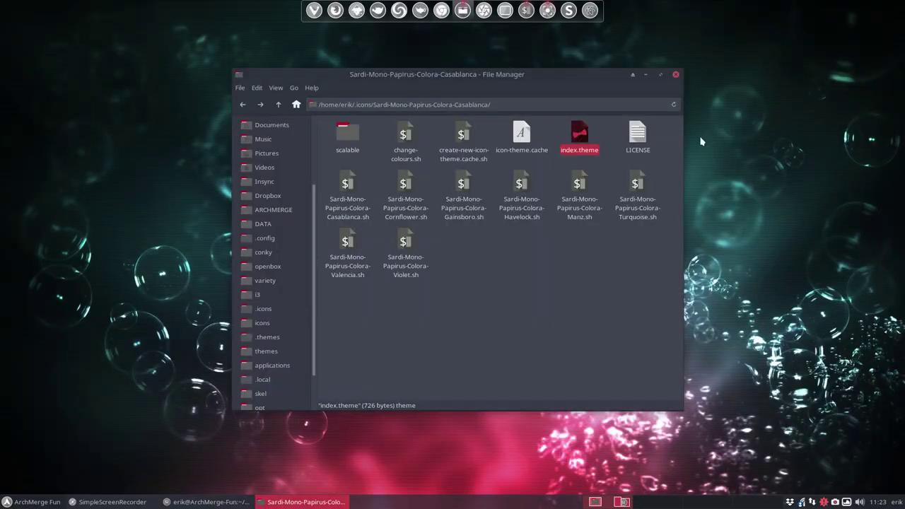
Run ./Sardi-Mono-Papirus-Colora-Casablanca.sh from a terminal opened in the Casablanca folder, and close the terminal
{"action": "right_click", "coordinate": [527, 274]}
{"action": "left_click", "coordinate": [591, 346]}
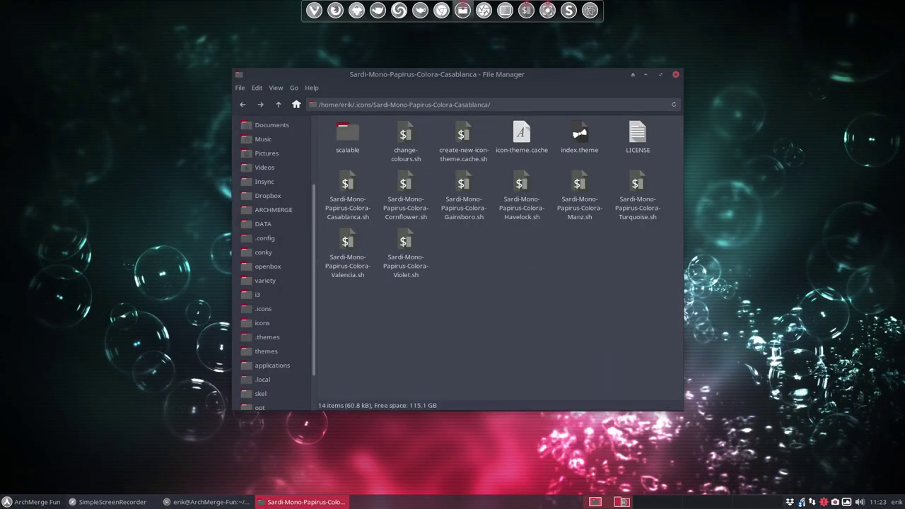
{"action": "type", "text": "./"}
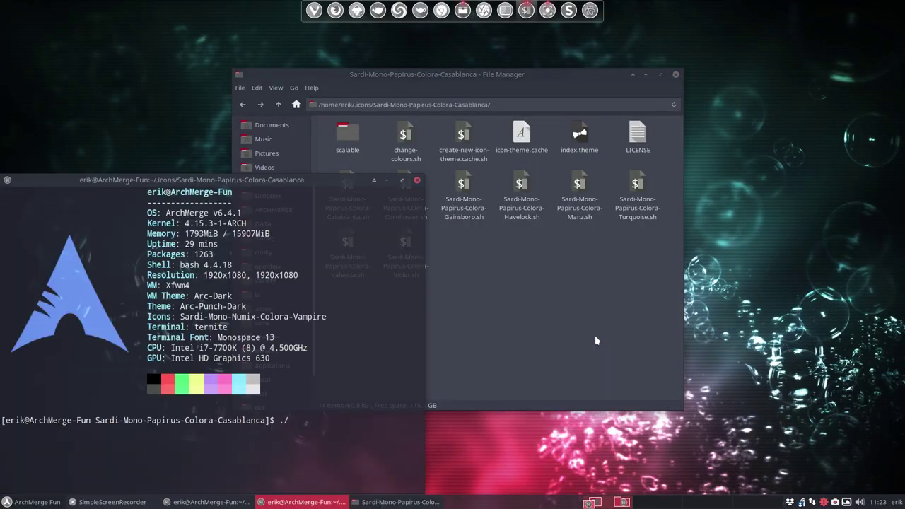
{"action": "key", "text": "Tab"}
{"action": "key", "text": "Tab"}
{"action": "type", "text": "S"}
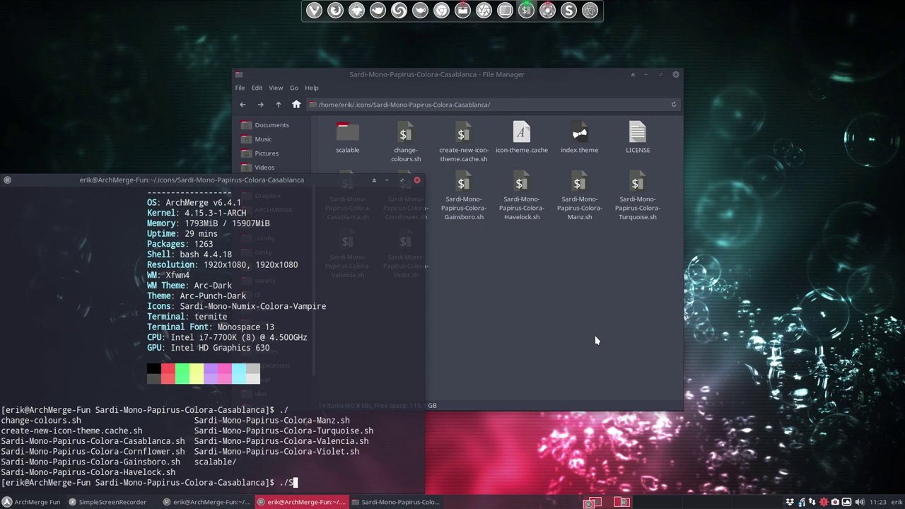
{"action": "key", "text": "Tab"}
{"action": "key", "text": "Tab"}
{"action": "key", "text": "Tab"}
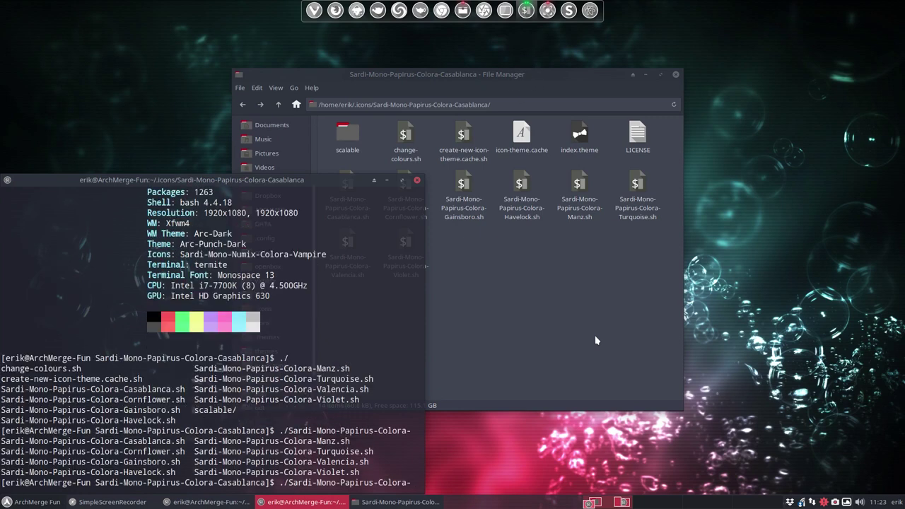
{"action": "type", "text": "C"}
{"action": "key", "text": "Tab"}
{"action": "key", "text": "Tab"}
{"action": "type", "text": "a"}
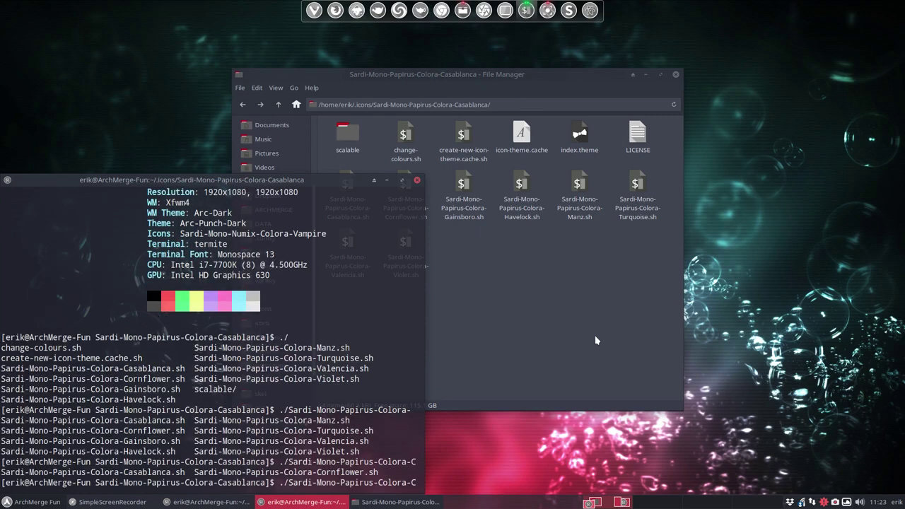
{"action": "key", "text": "Tab"}
{"action": "key", "text": "Return"}
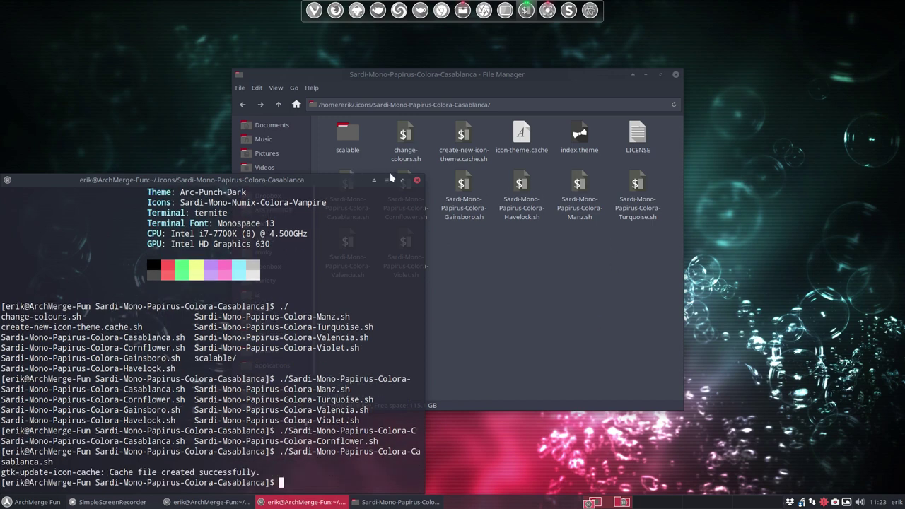
{"action": "left_click", "coordinate": [417, 179]}
Apply the Sardi Mono Papirus Colora Casablanca icon theme in the Appearance settings and close them
{"action": "left_click", "coordinate": [34, 502]}
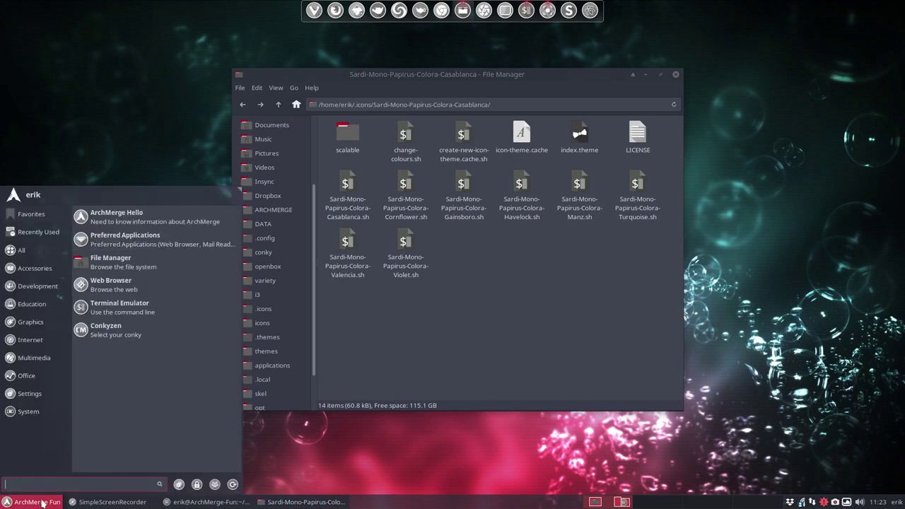
{"action": "left_click", "coordinate": [178, 485]}
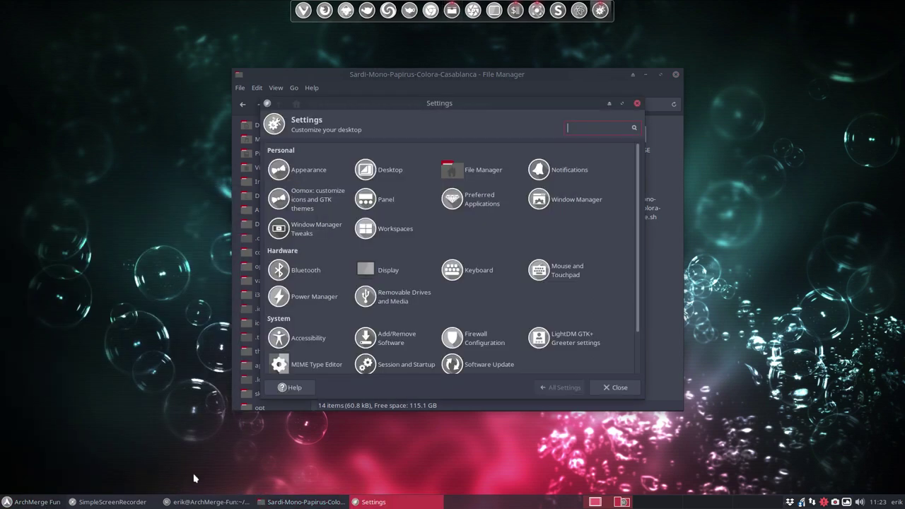
{"action": "left_click", "coordinate": [314, 172]}
{"action": "left_click", "coordinate": [298, 150]}
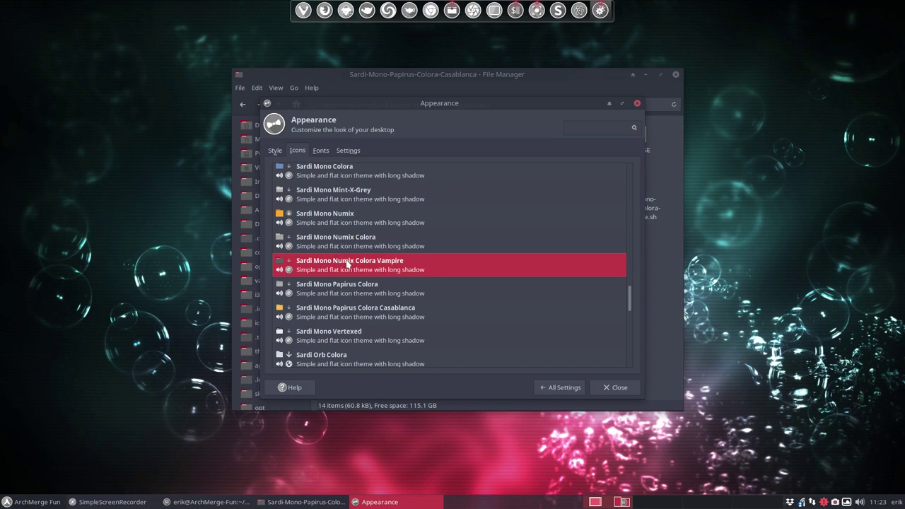
{"action": "left_click", "coordinate": [373, 314]}
{"action": "left_click", "coordinate": [614, 387]}
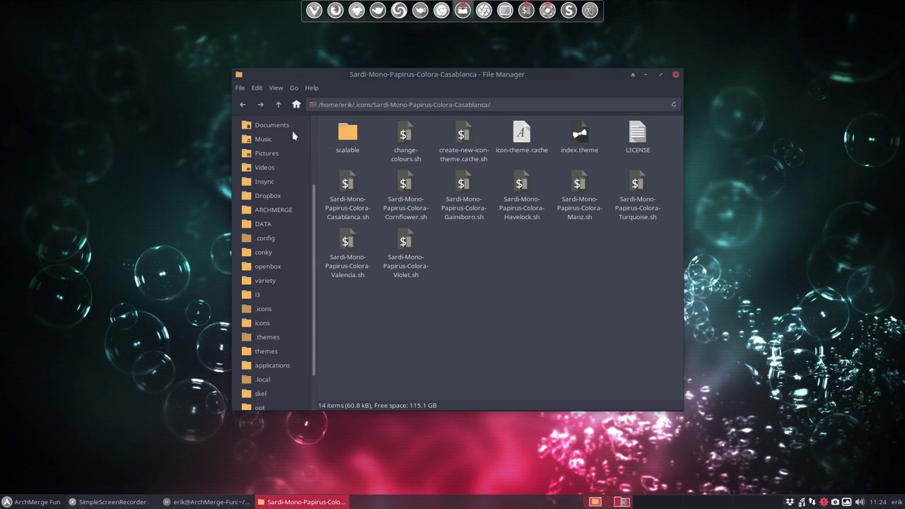
Examine how the applied icon theme looks in the home folder and in the Accessories applications list
{"action": "left_click_drag", "start_coordinate": [315, 199], "coordinate": [318, 135]}
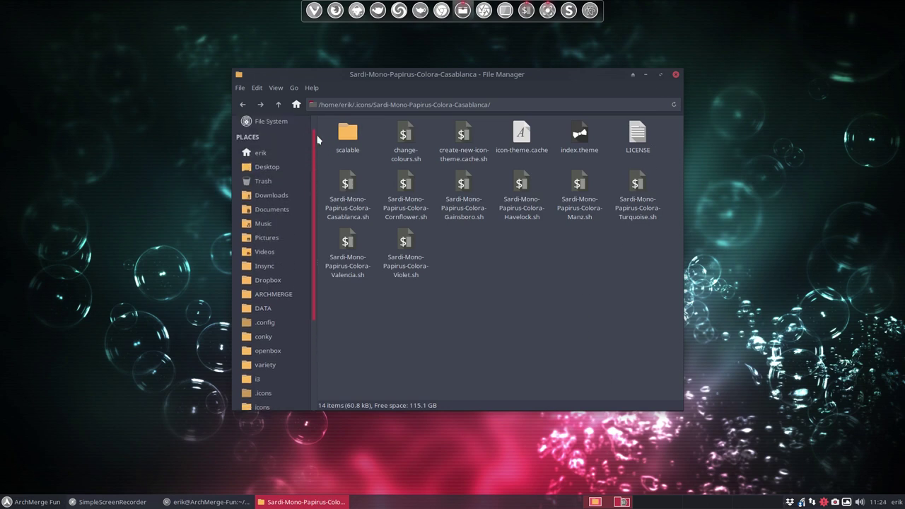
{"action": "left_click", "coordinate": [286, 174]}
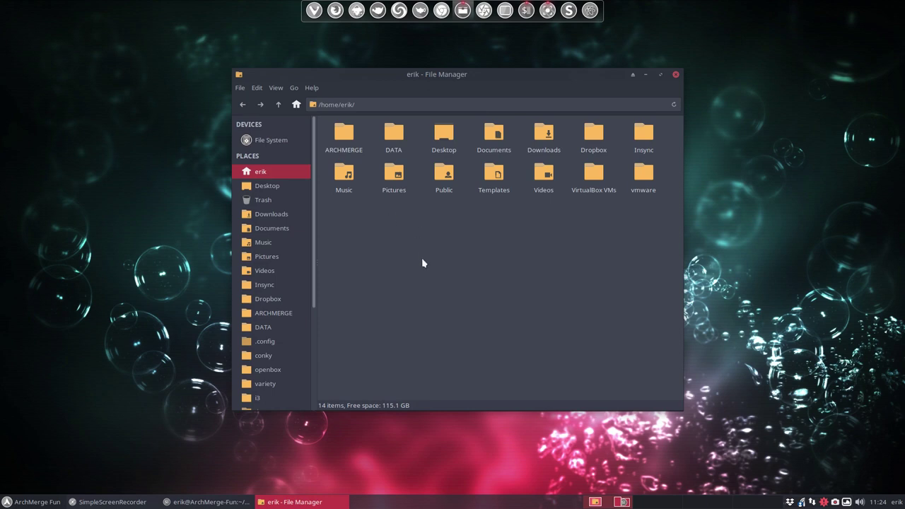
{"action": "left_click", "coordinate": [53, 493]}
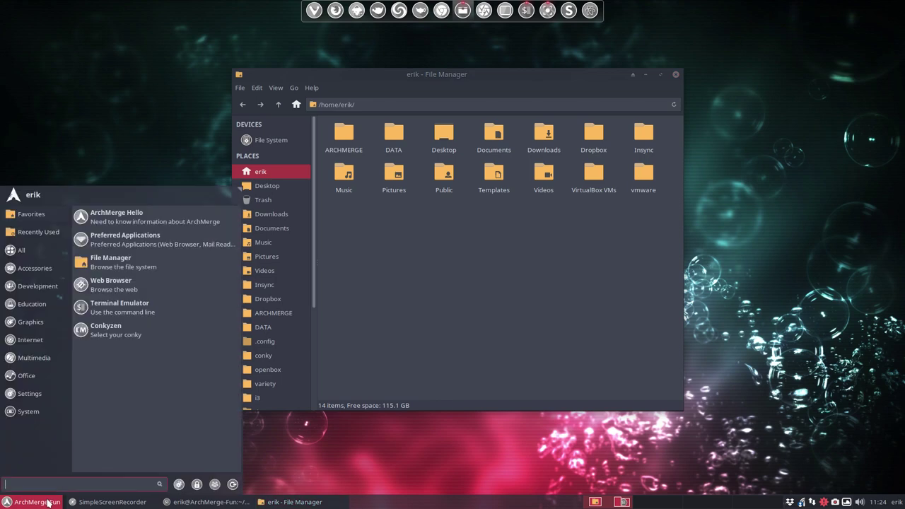
{"action": "left_click", "coordinate": [32, 268]}
{"action": "scroll", "coordinate": [170, 346], "scroll_direction": "down", "scroll_amount": 5}
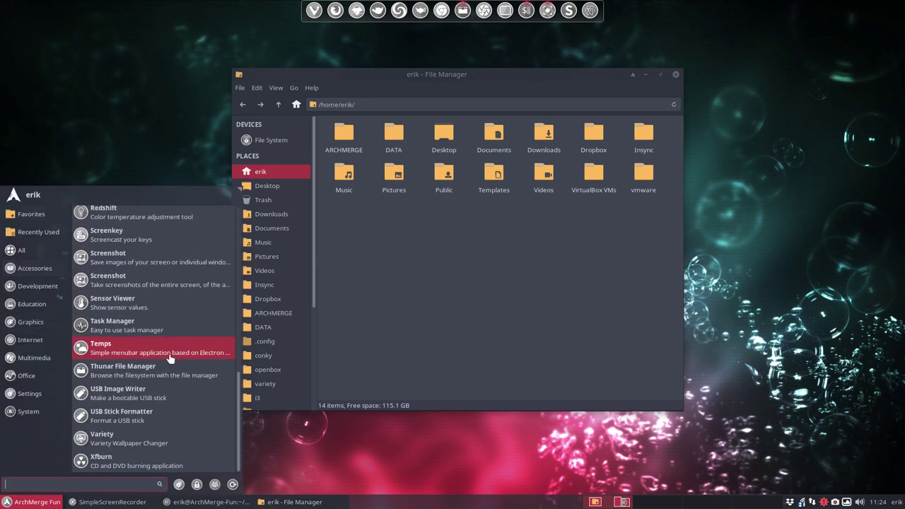
{"action": "left_click", "coordinate": [430, 304]}
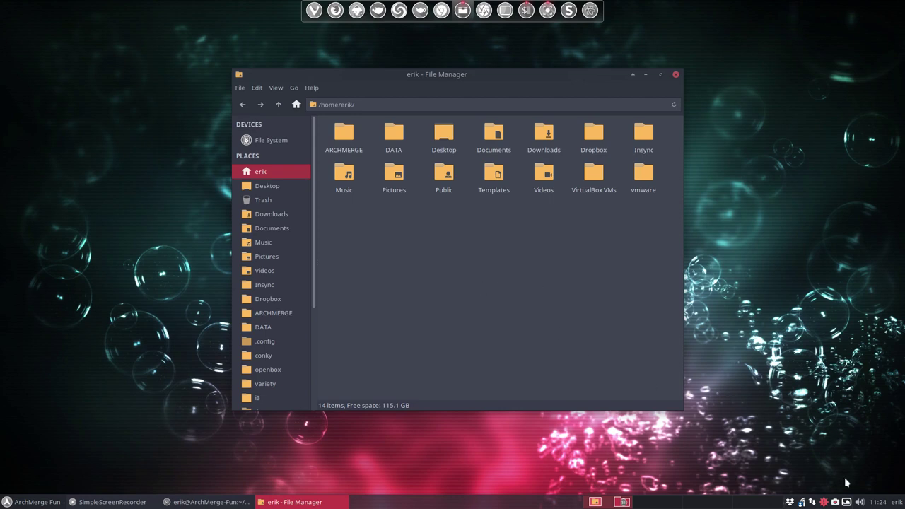
{"action": "mouse_move", "coordinate": [487, 80]}
{"action": "left_mouse_down"}
{"action": "mouse_move", "coordinate": [375, 304]}
{"action": "mouse_move", "coordinate": [248, 271]}
{"action": "mouse_move", "coordinate": [349, 168]}
{"action": "mouse_move", "coordinate": [497, 84]}
{"action": "left_mouse_up"}
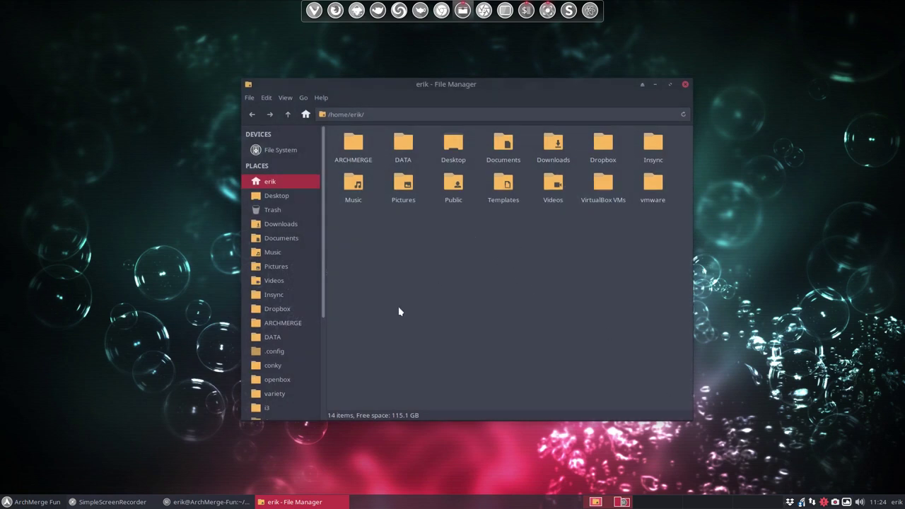
Examine the contents of the Sardi-Mono-Vertexed folder in .icons, including its places/128 icons
{"action": "scroll", "coordinate": [315, 337], "scroll_direction": "down", "scroll_amount": 3}
{"action": "left_click", "coordinate": [286, 320]}
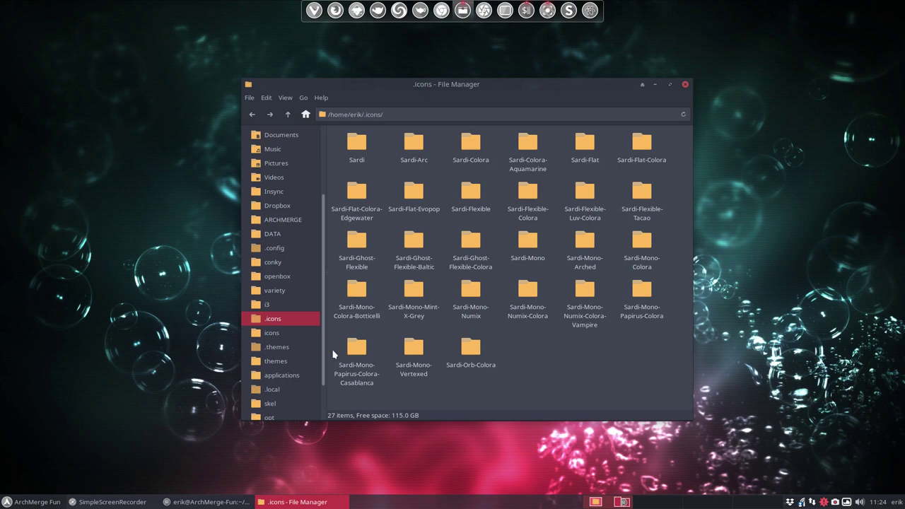
{"action": "left_click", "coordinate": [352, 344]}
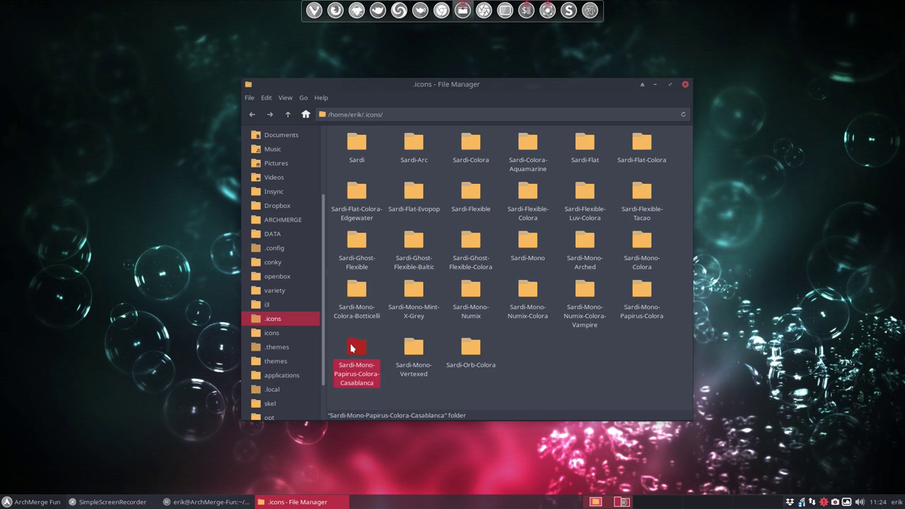
{"action": "double_click", "coordinate": [413, 348]}
{"action": "double_click", "coordinate": [358, 145]}
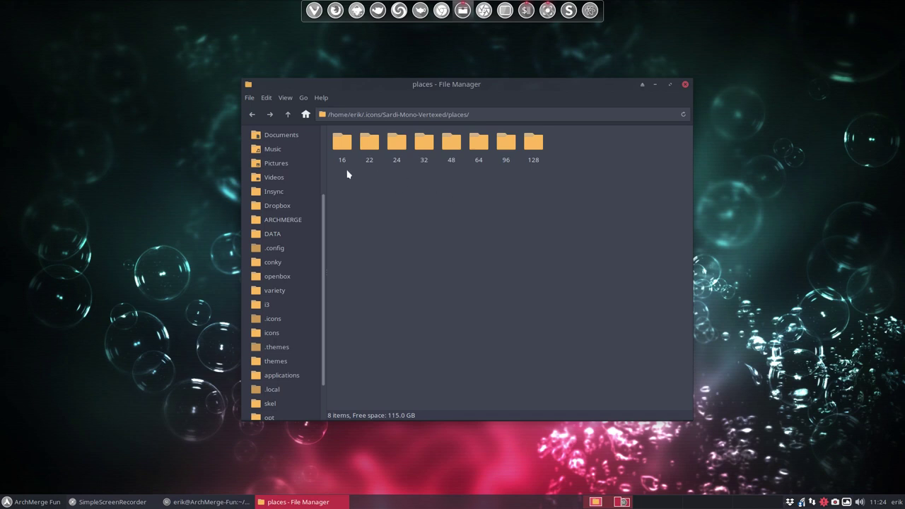
{"action": "left_click", "coordinate": [287, 115]}
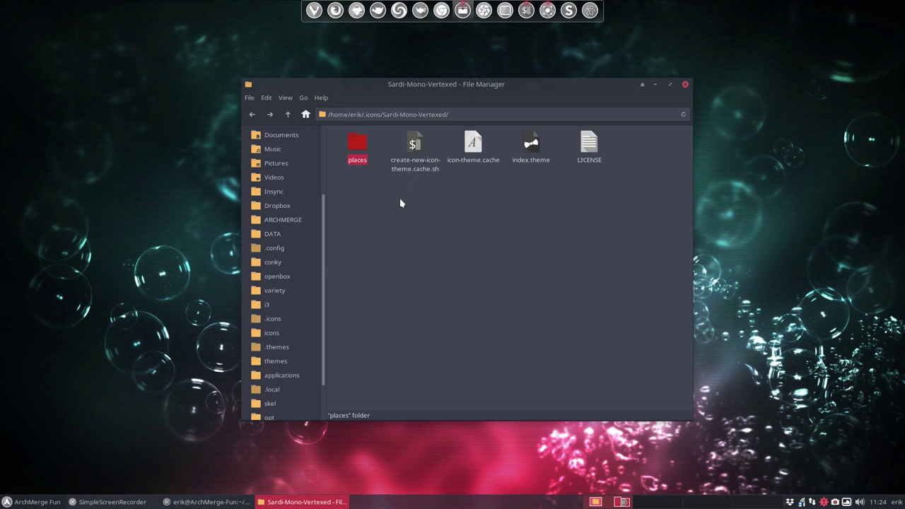
{"action": "double_click", "coordinate": [357, 143]}
{"action": "double_click", "coordinate": [532, 142]}
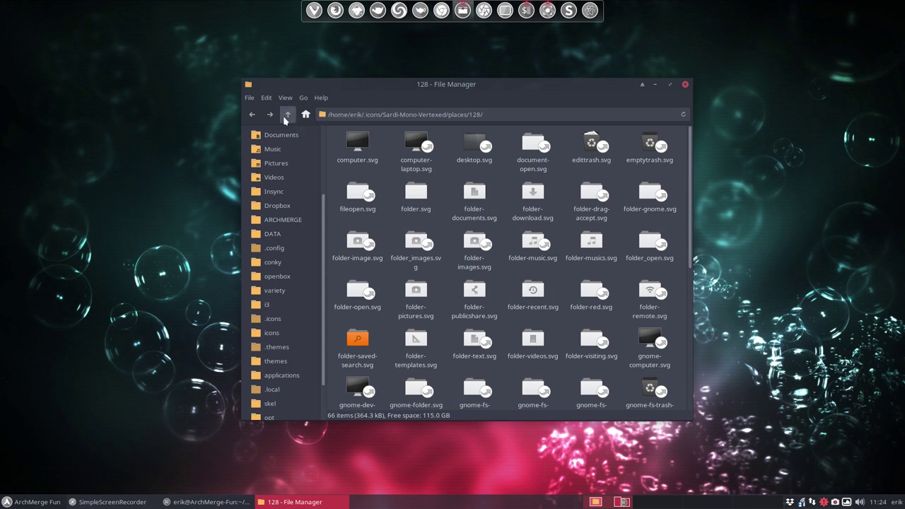
{"action": "left_click", "coordinate": [287, 115]}
{"action": "left_click", "coordinate": [287, 115]}
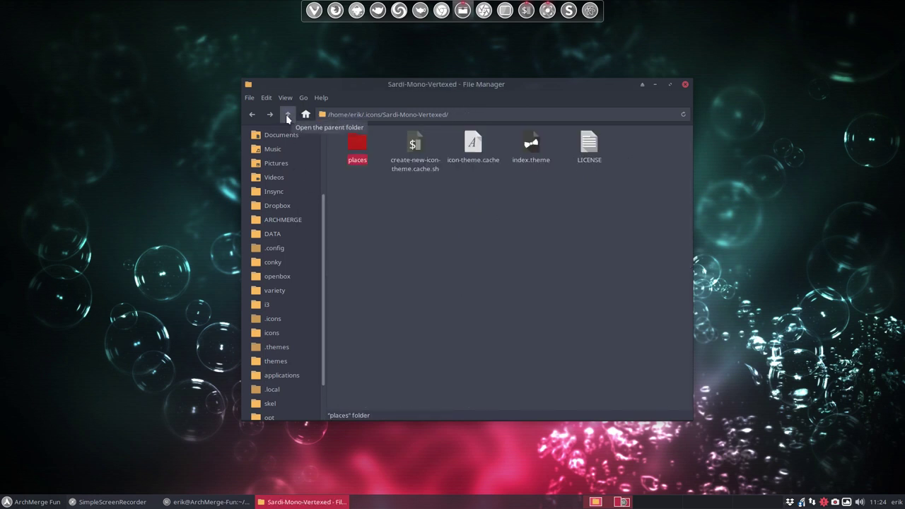
{"action": "left_click", "coordinate": [286, 115]}
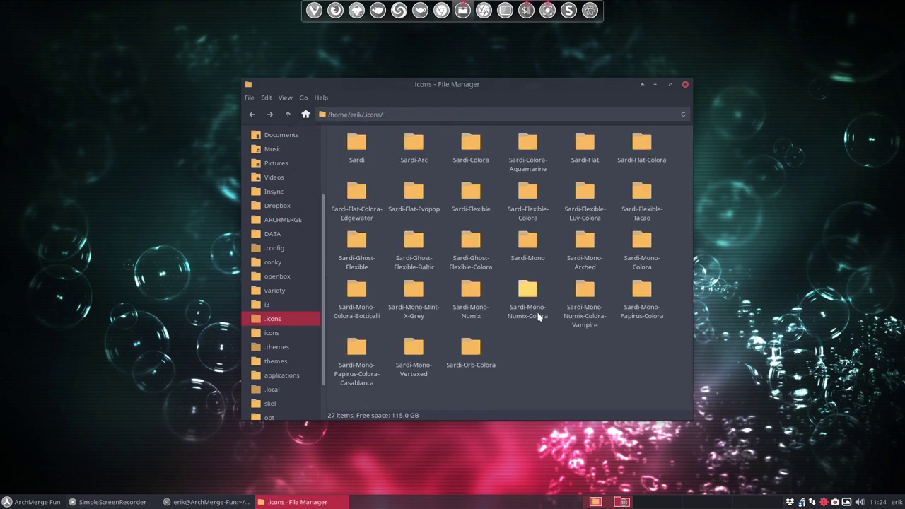
Open the Sardi-Orb-Colora folder and look through its colour scripts, from Aquamarine to Pelorous
{"action": "double_click", "coordinate": [470, 346]}
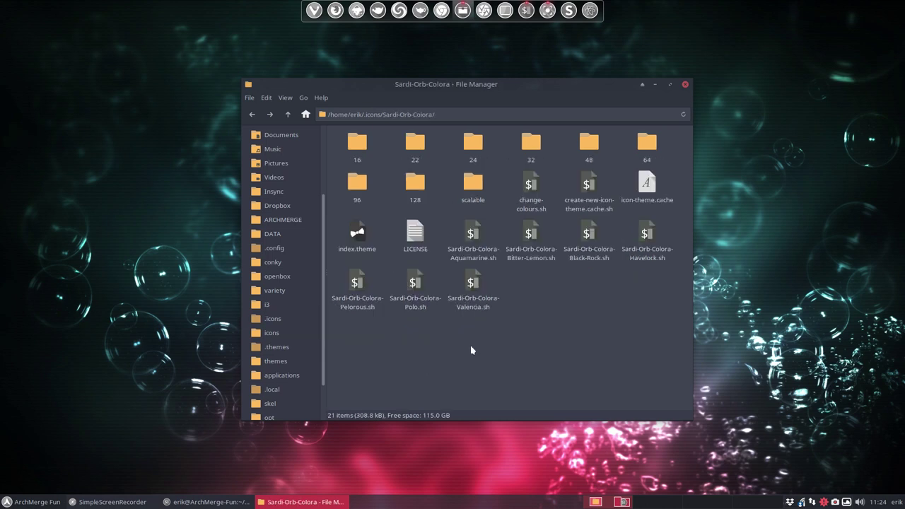
{"action": "left_click", "coordinate": [473, 236]}
{"action": "left_click", "coordinate": [529, 242]}
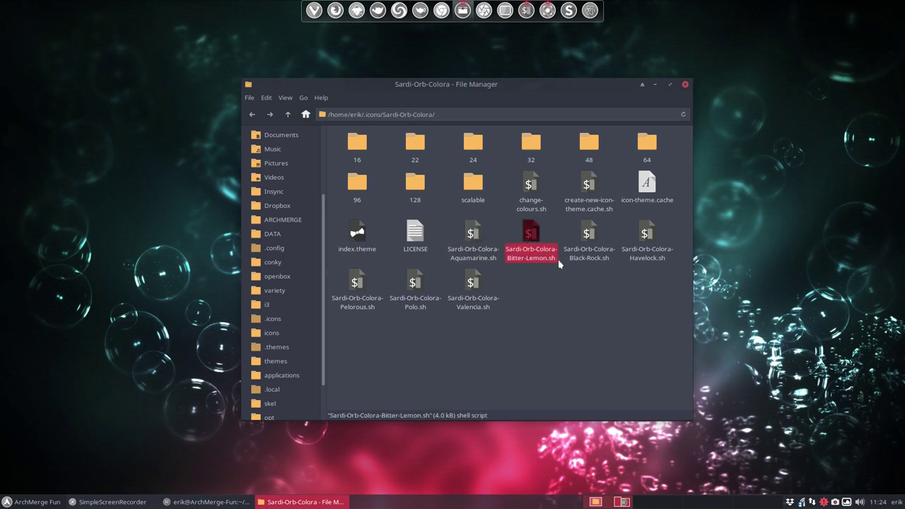
{"action": "left_click", "coordinate": [589, 260]}
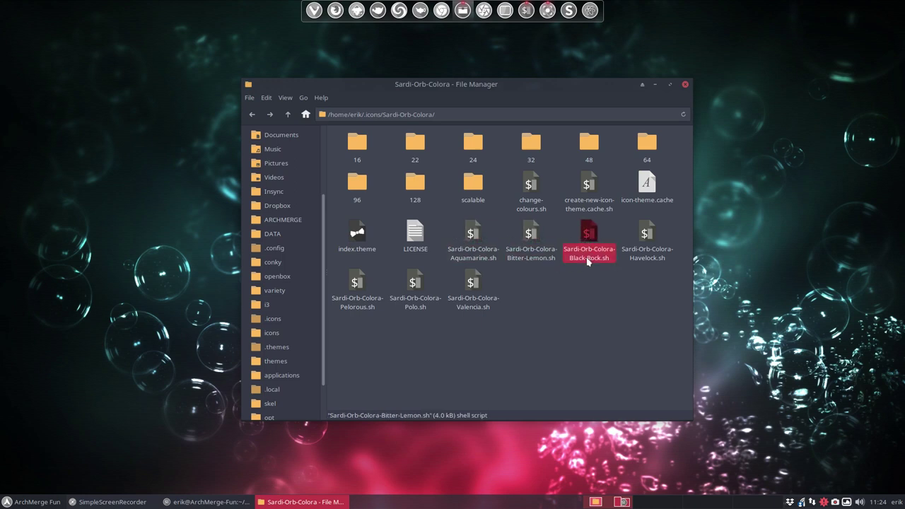
{"action": "left_click", "coordinate": [649, 258]}
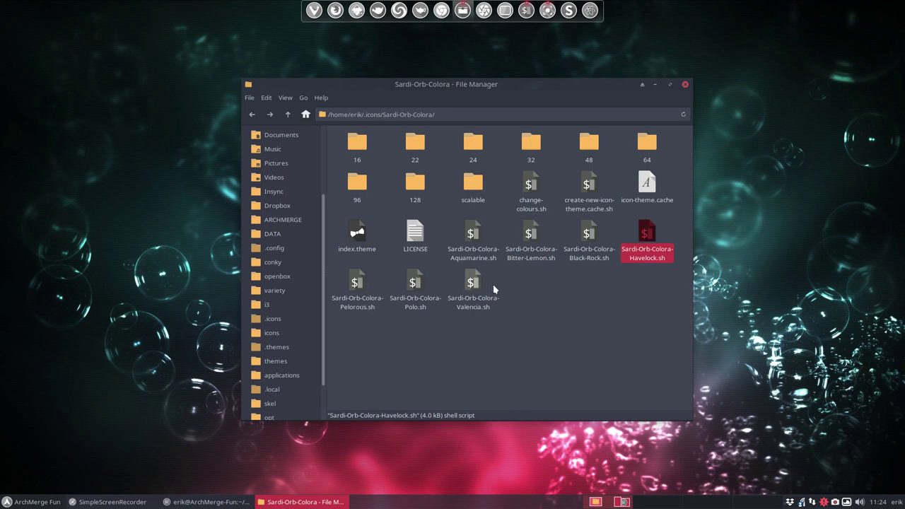
{"action": "left_click", "coordinate": [357, 305]}
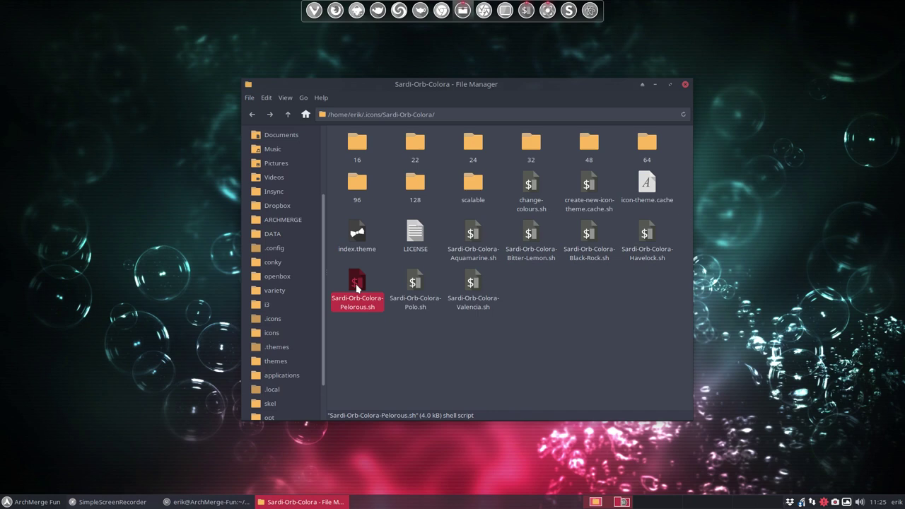
Duplicate the Sardi-Orb-Colora folder inside .icons
{"action": "left_click", "coordinate": [290, 116]}
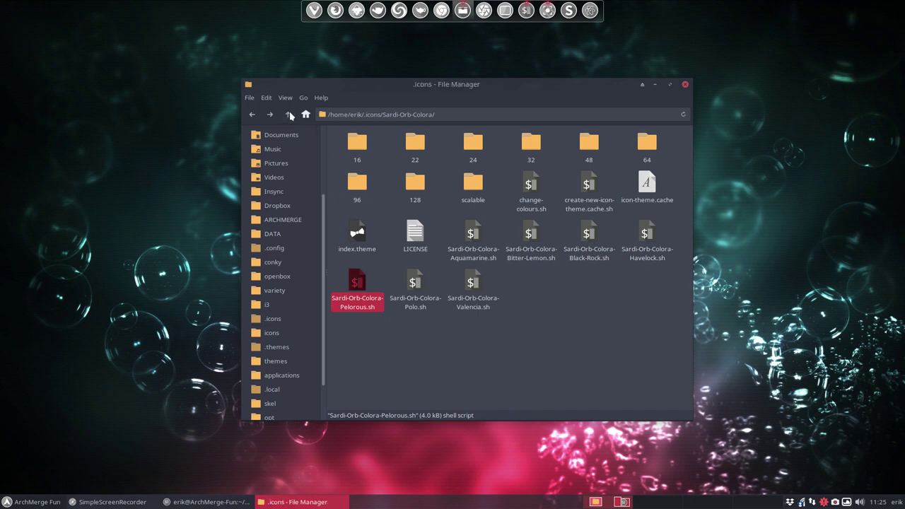
{"action": "left_click", "coordinate": [475, 348]}
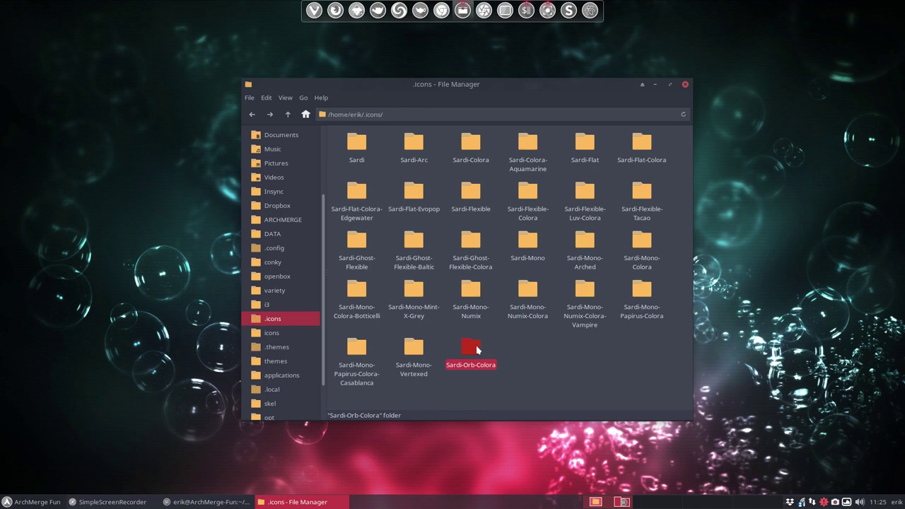
{"action": "key", "text": "ctrl+c"}
{"action": "key", "text": "ctrl+v"}
Rename the copied Sardi-Orb-Colora folder as Sardi-Orb-Colora-Pelerous
{"action": "left_click", "coordinate": [530, 351]}
{"action": "key", "text": "F2"}
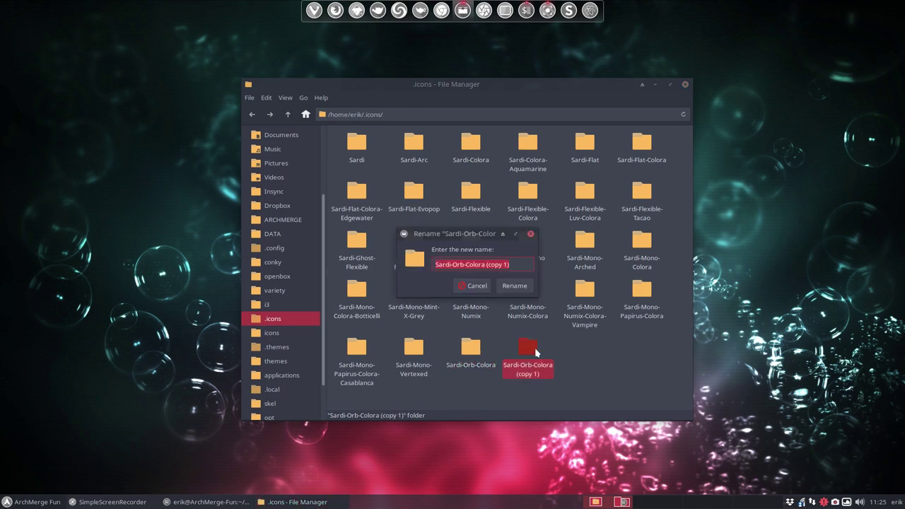
{"action": "key", "text": "End"}
{"action": "key", "text": "BackSpace"}
{"action": "key", "text": "BackSpace"}
{"action": "key", "text": "BackSpace"}
{"action": "key", "text": "BackSpace"}
{"action": "key", "text": "BackSpace"}
{"action": "key", "text": "BackSpace"}
{"action": "key", "text": "BackSpace"}
{"action": "key", "text": "BackSpace"}
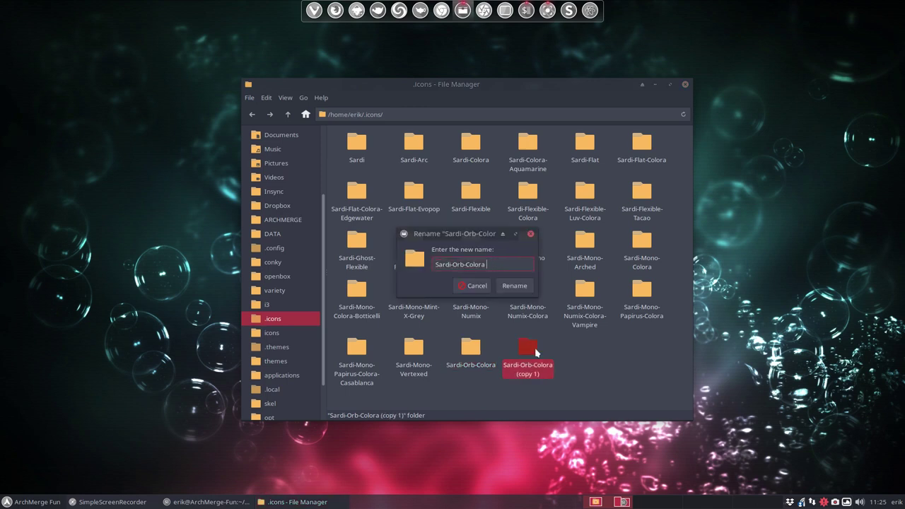
{"action": "type", "text": "-Pelerous"}
{"action": "key", "text": "Return"}
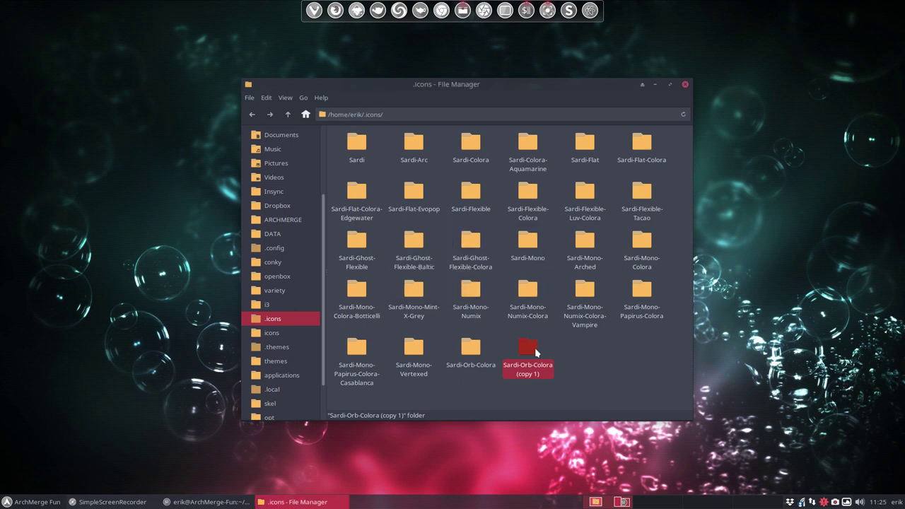
Correct the copied folder's name to Sardi-Orb-Colora-Pelorous
{"action": "double_click", "coordinate": [535, 348]}
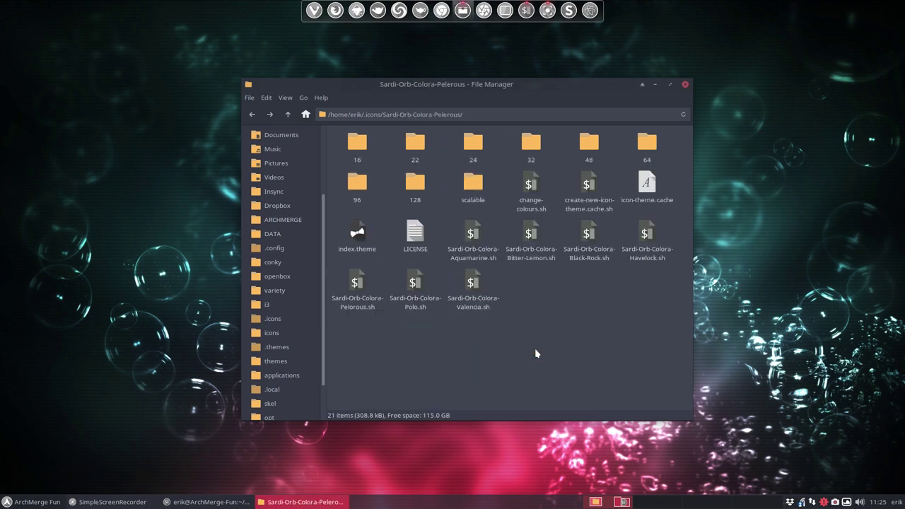
{"action": "left_click", "coordinate": [288, 114]}
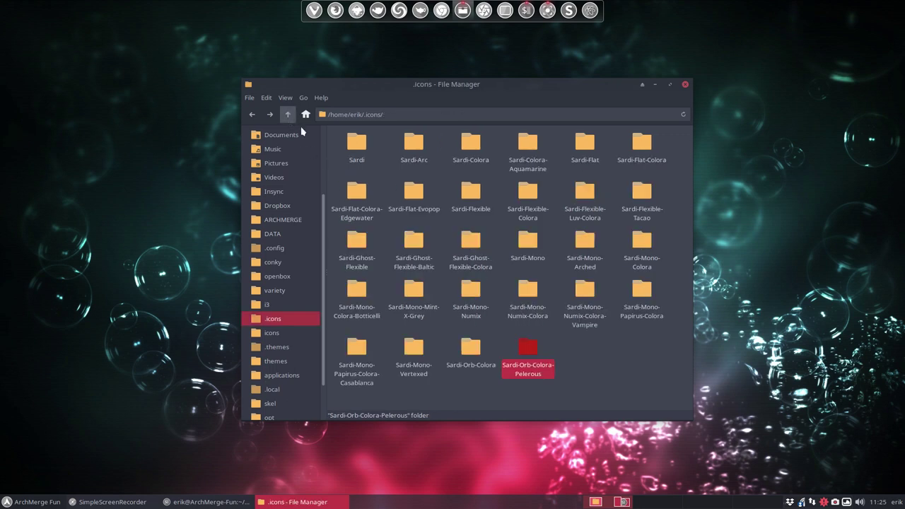
{"action": "key", "text": "F2"}
{"action": "key", "text": "End"}
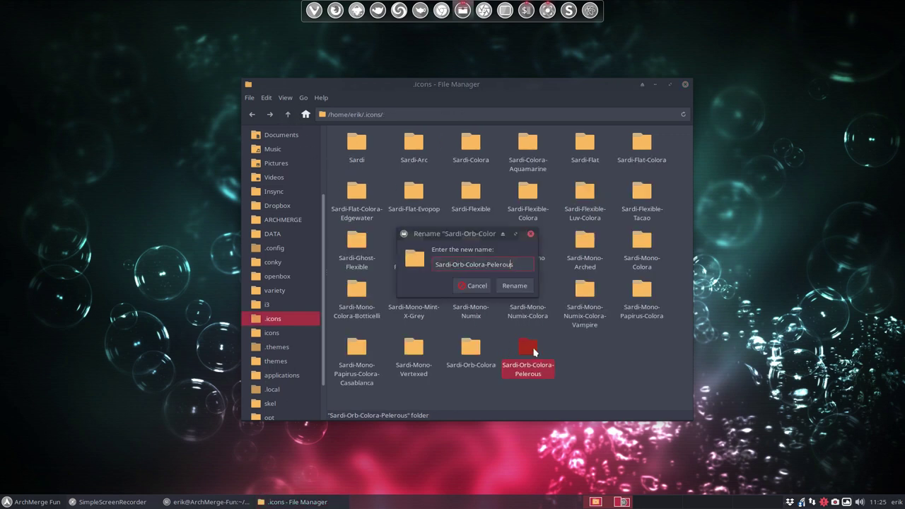
{"action": "key", "text": "Left"}
{"action": "key", "text": "Left"}
{"action": "key", "text": "Escape"}
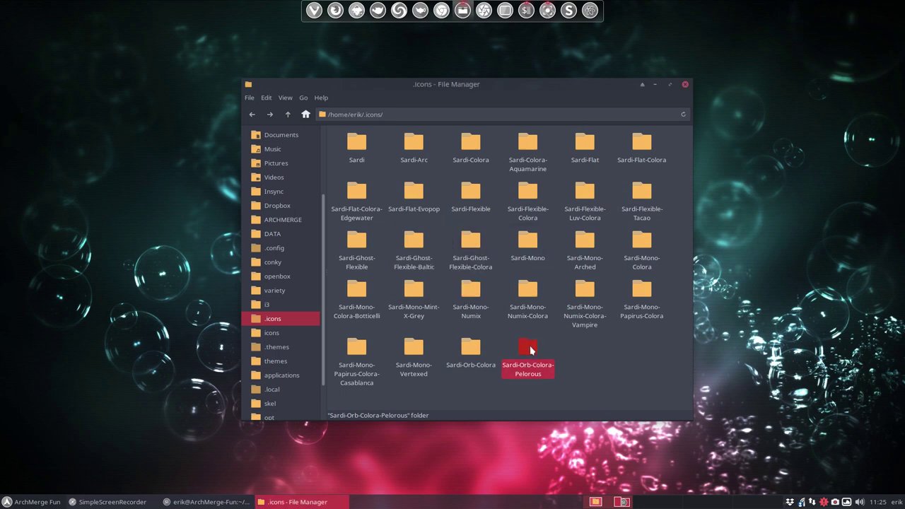
Set the Name in the Pelorous folder's index.theme to Sardi Orb Colora Pelorous, save it and close the text editor
{"action": "double_click", "coordinate": [530, 346]}
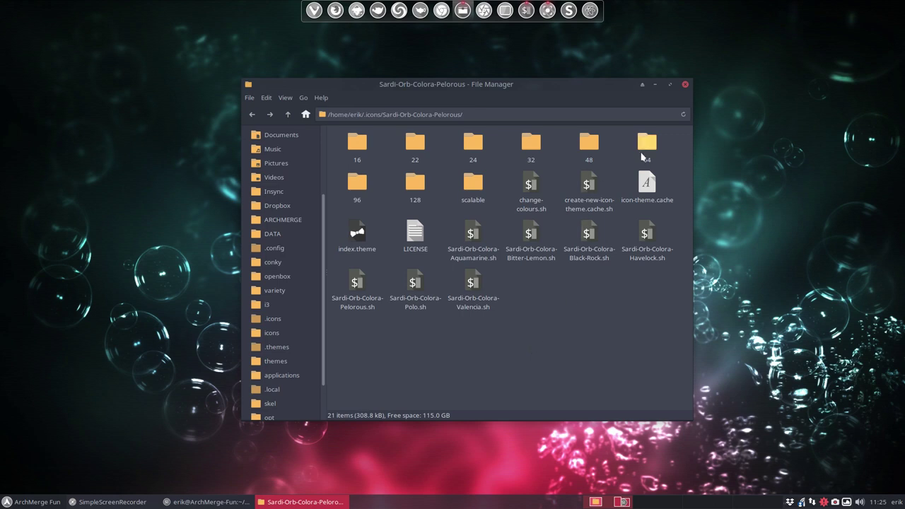
{"action": "double_click", "coordinate": [357, 233]}
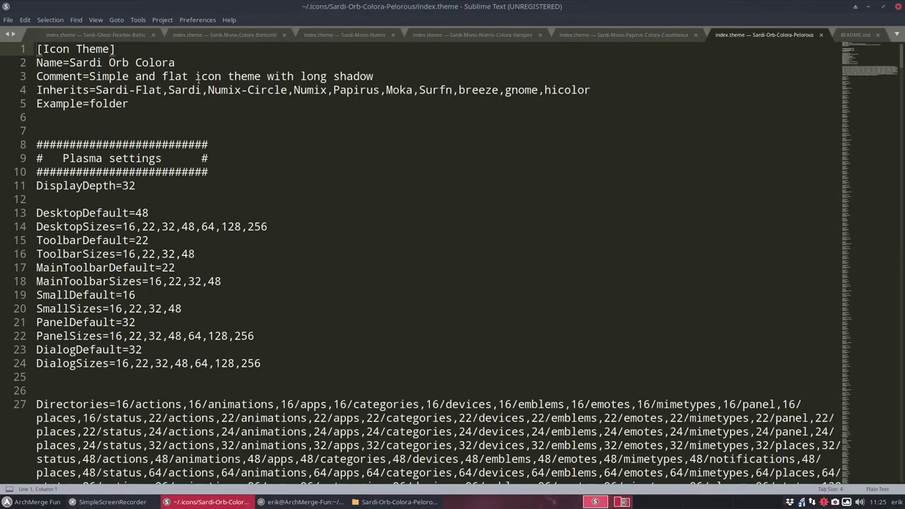
{"action": "left_click", "coordinate": [188, 63]}
{"action": "type", "text": "P"}
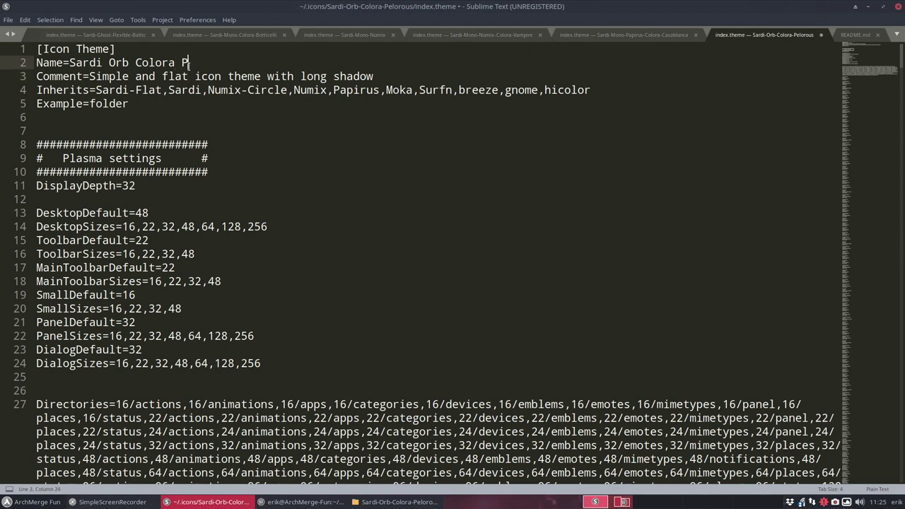
{"action": "type", "text": "elorous"}
{"action": "key", "text": "ctrl+s"}
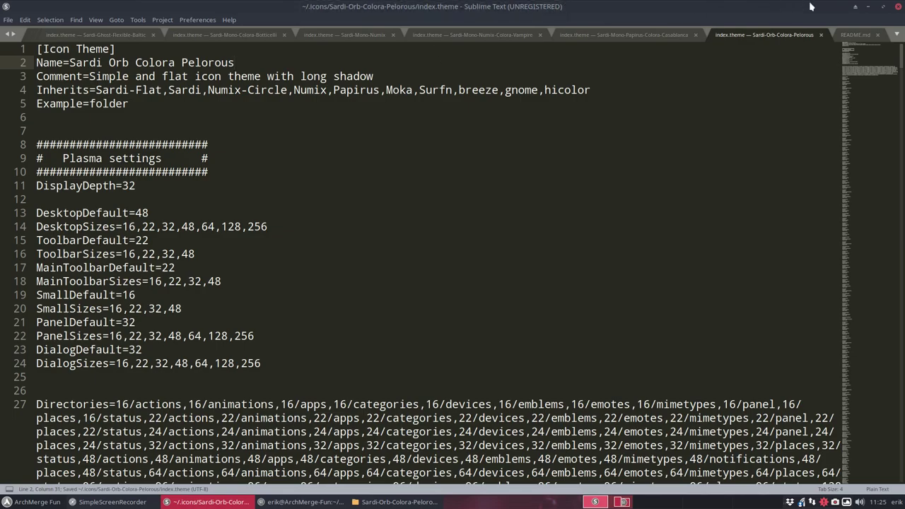
{"action": "left_click", "coordinate": [897, 6]}
{"action": "left_click", "coordinate": [520, 353]}
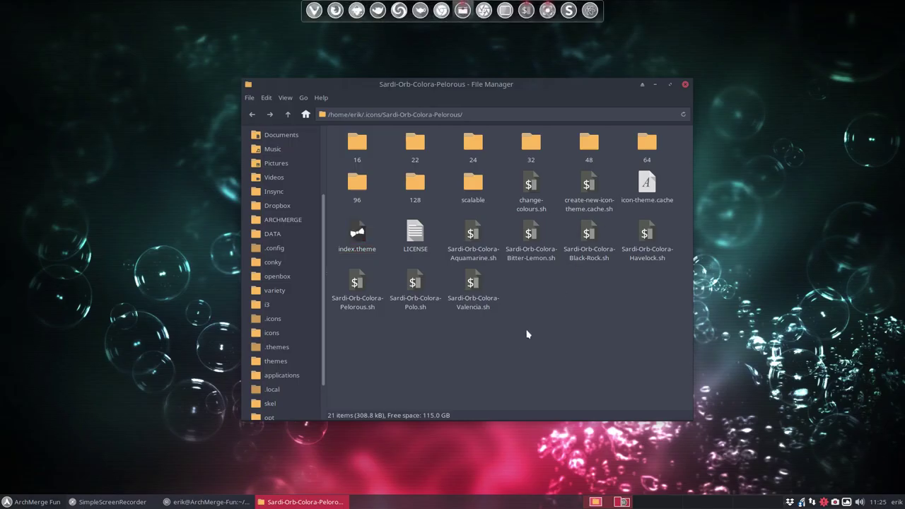
Run the Sardi-Orb-Colora-Pelorous.sh script in a terminal from the Sardi-Orb-Colora-Pelorous folder, then close the terminal
{"action": "right_click", "coordinate": [527, 333]}
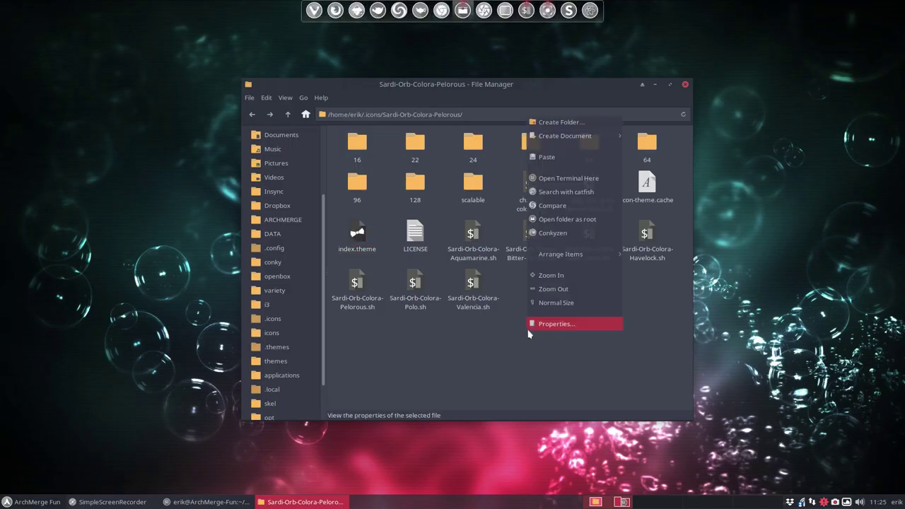
{"action": "left_click", "coordinate": [574, 181]}
{"action": "type", "text": "./"}
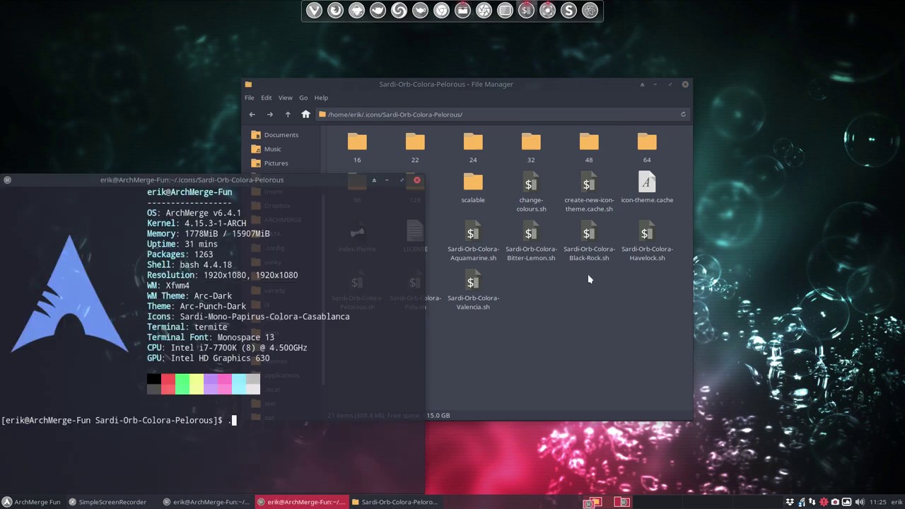
{"action": "type", "text": "s"}
{"action": "key", "text": "Tab"}
{"action": "type", "text": "P"}
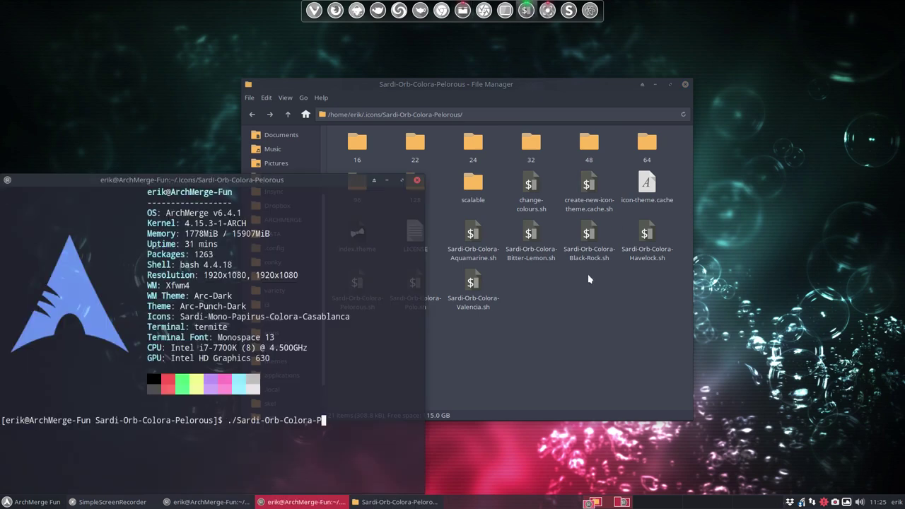
{"action": "key", "text": "Tab"}
{"action": "key", "text": "Tab"}
{"action": "type", "text": "E"}
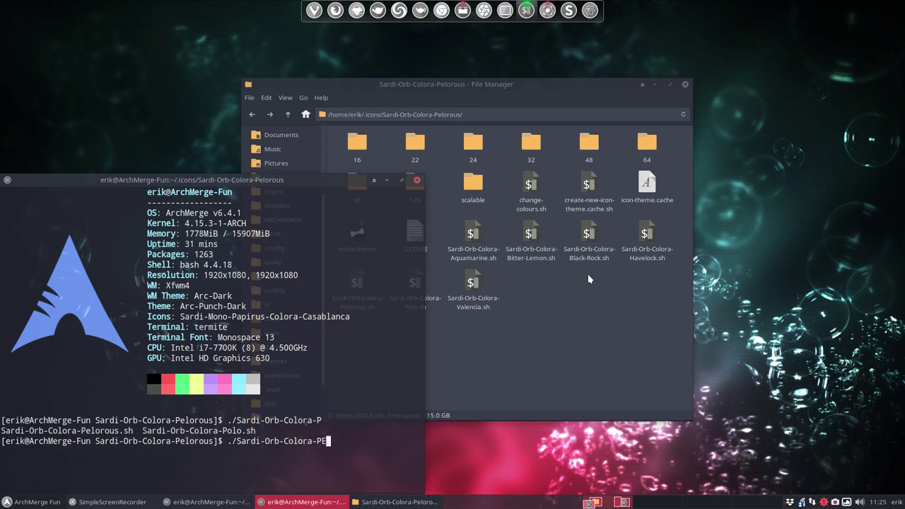
{"action": "key", "text": "BackSpace"}
{"action": "type", "text": "e"}
{"action": "key", "text": "Tab"}
{"action": "key", "text": "Return"}
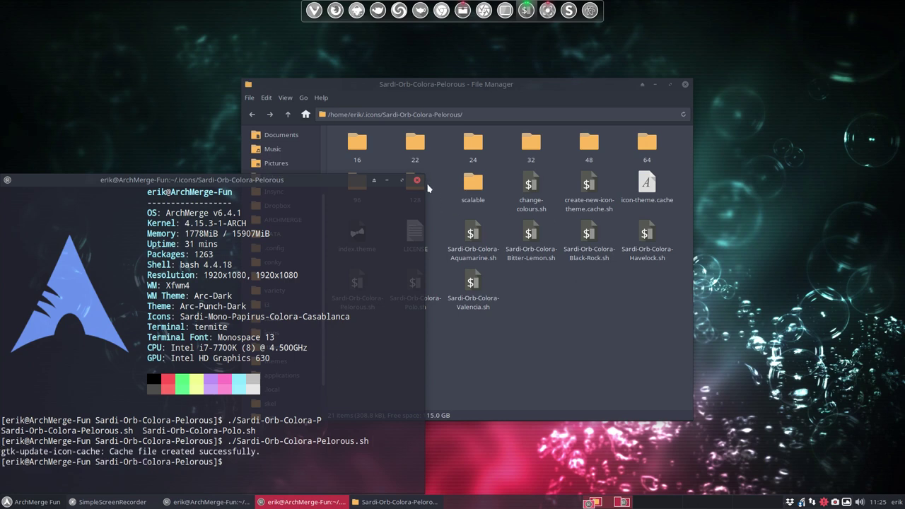
{"action": "left_click", "coordinate": [417, 180]}
Apply the Sardi Orb Colora Pelorous icon theme in the Appearance settings and close them
{"action": "left_click", "coordinate": [24, 502]}
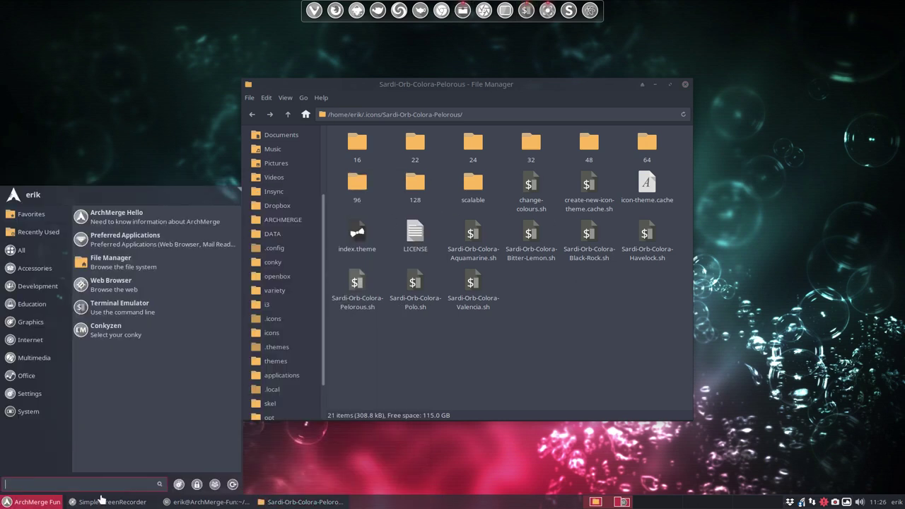
{"action": "left_click", "coordinate": [179, 485]}
{"action": "left_click", "coordinate": [309, 174]}
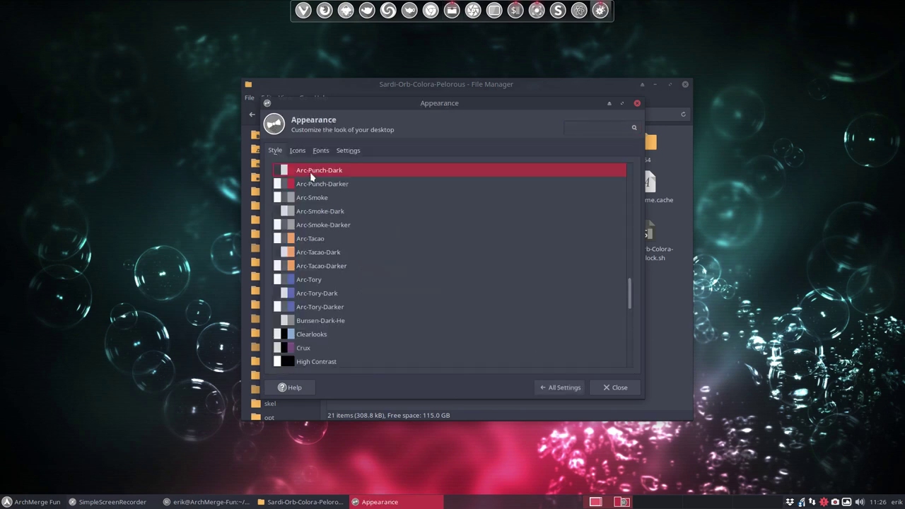
{"action": "left_click", "coordinate": [296, 149]}
{"action": "scroll", "coordinate": [325, 261], "scroll_direction": "down", "scroll_amount": 3}
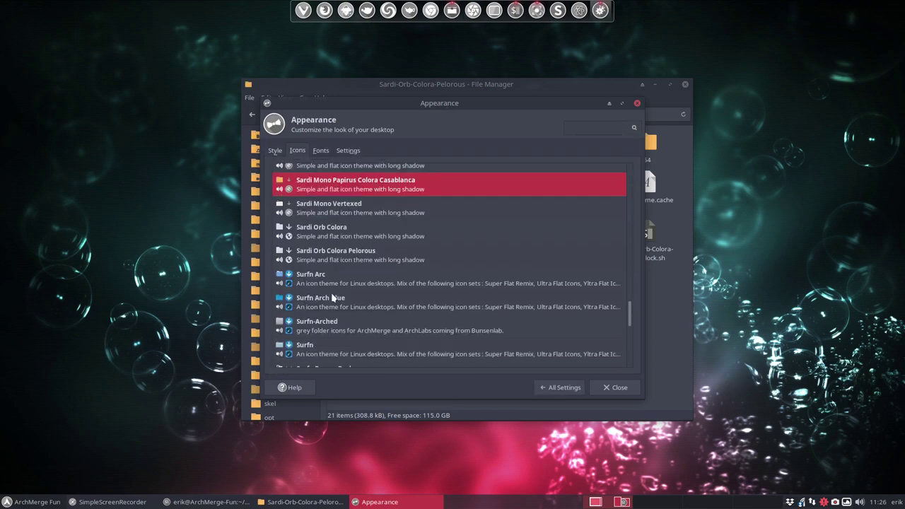
{"action": "left_click", "coordinate": [342, 233]}
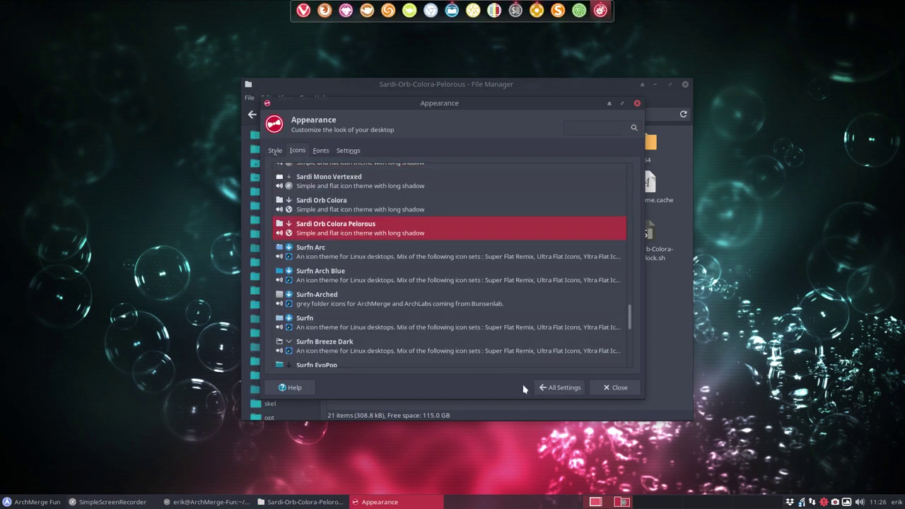
{"action": "left_click", "coordinate": [601, 386]}
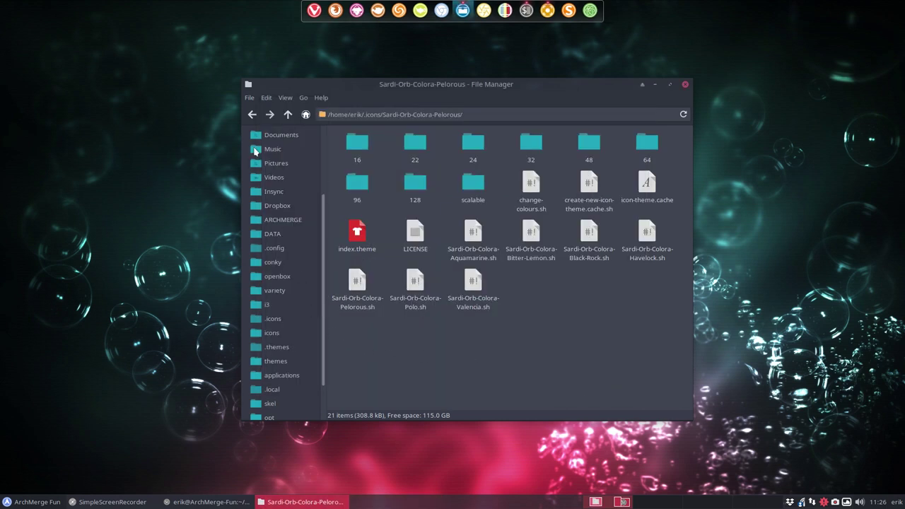
Examine the new icon theme in the home folder and in the application menu's Office and Recently Used entries
{"action": "scroll", "coordinate": [288, 203], "scroll_direction": "up", "scroll_amount": 3}
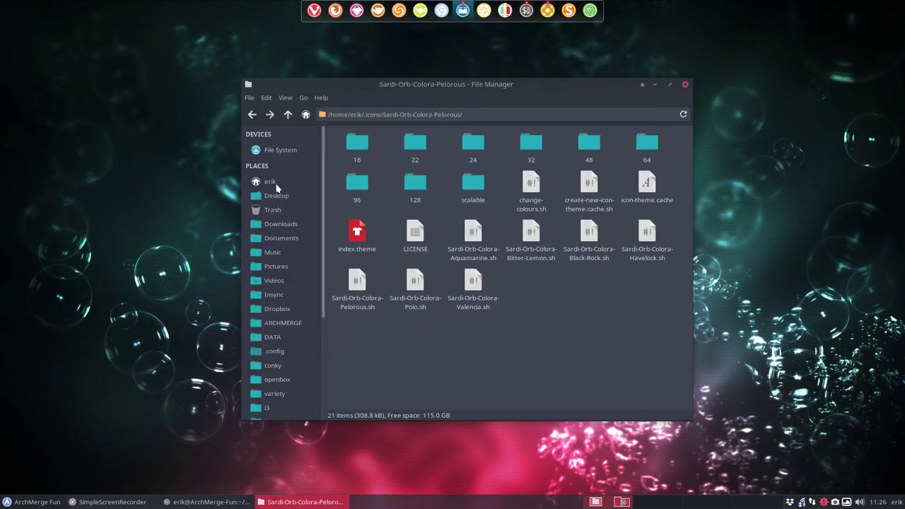
{"action": "left_click", "coordinate": [272, 183]}
{"action": "left_click_drag", "start_coordinate": [433, 90], "coordinate": [241, 70]}
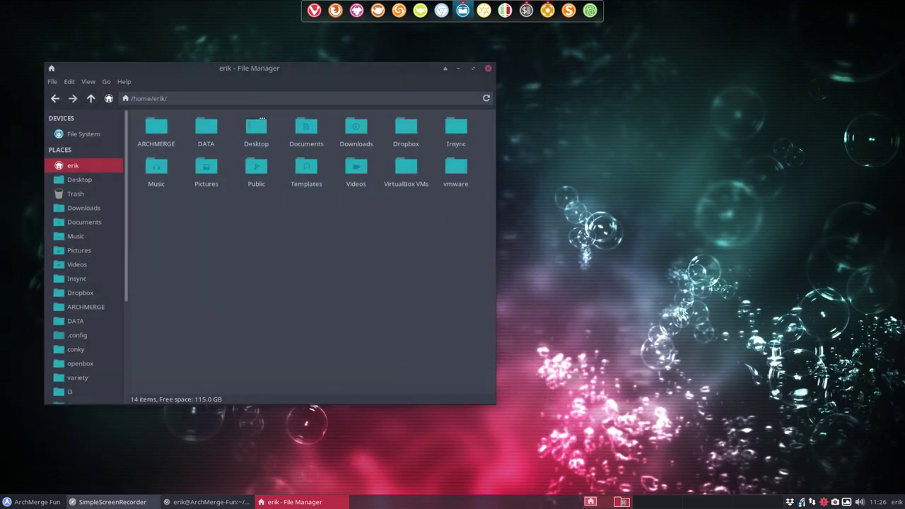
{"action": "left_click", "coordinate": [39, 500]}
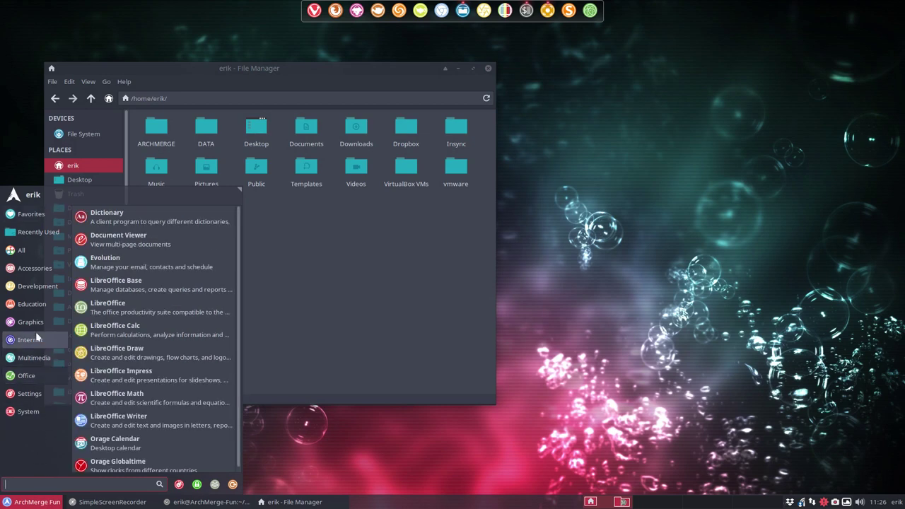
{"action": "left_click", "coordinate": [30, 233]}
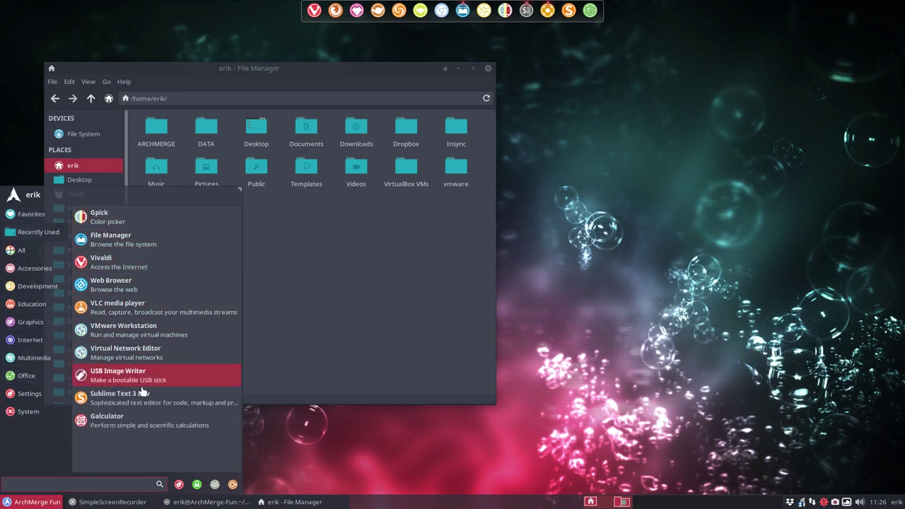
{"action": "left_click", "coordinate": [327, 262]}
Open the .icons folder and move the file manager window back to the middle of the desktop
{"action": "scroll", "coordinate": [90, 360], "scroll_direction": "down", "scroll_amount": 1}
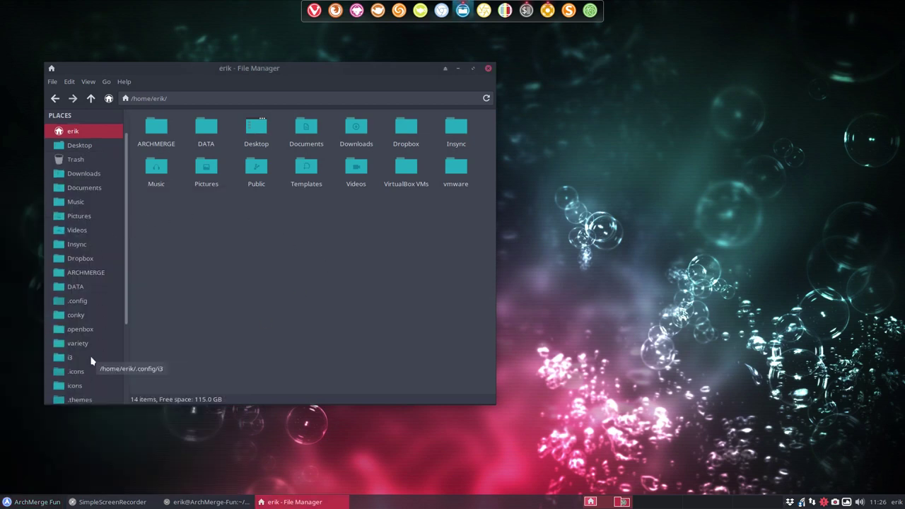
{"action": "scroll", "coordinate": [90, 360], "scroll_direction": "down", "scroll_amount": 1}
{"action": "left_click", "coordinate": [87, 342]}
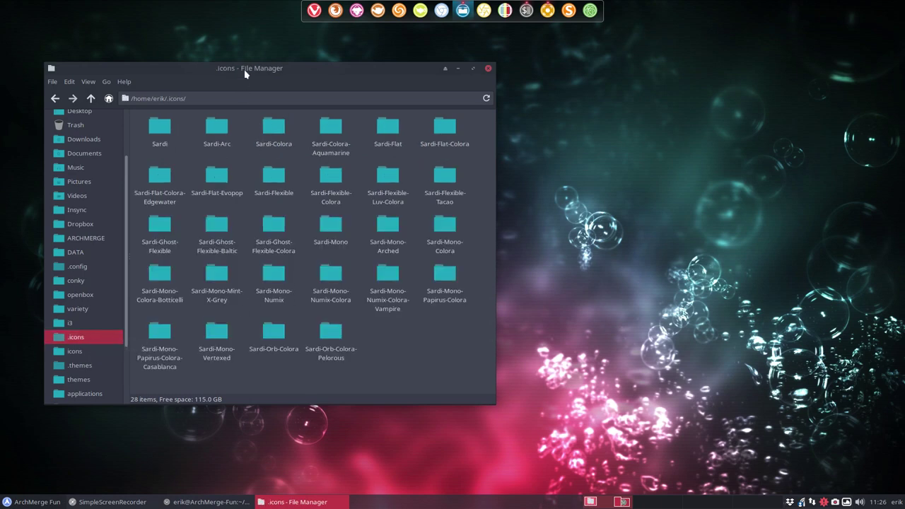
{"action": "left_click_drag", "start_coordinate": [245, 72], "coordinate": [491, 83]}
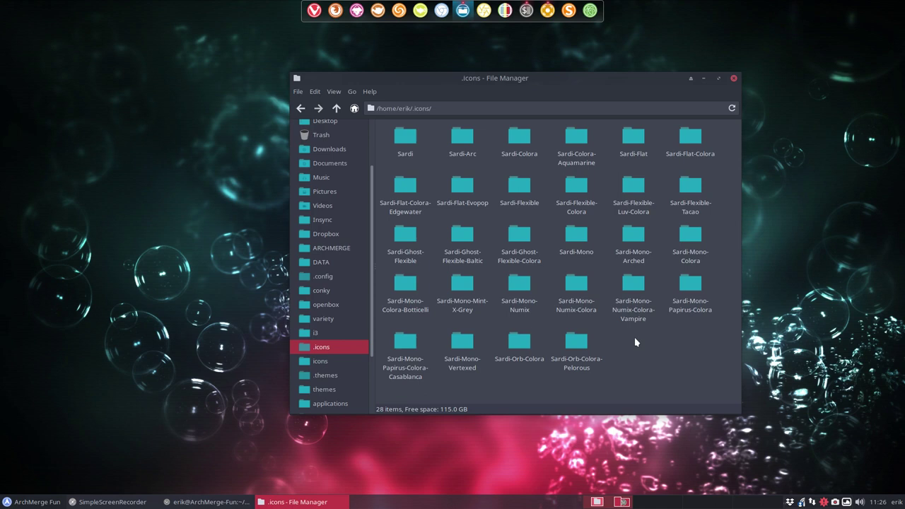
{"action": "left_click", "coordinate": [636, 285]}
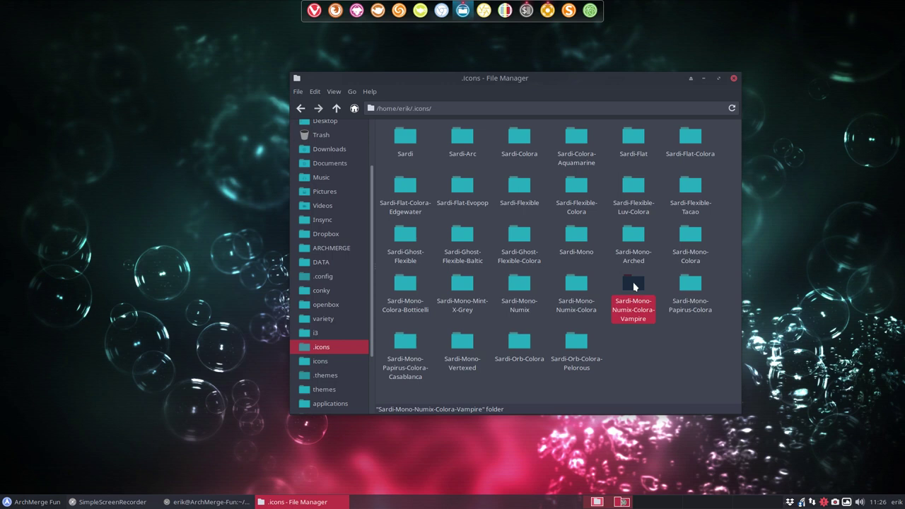
{"action": "left_click", "coordinate": [652, 335]}
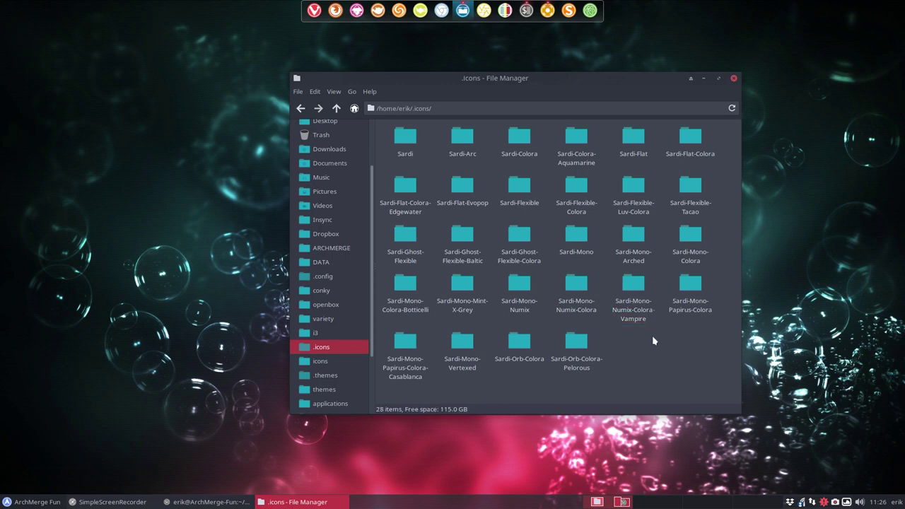